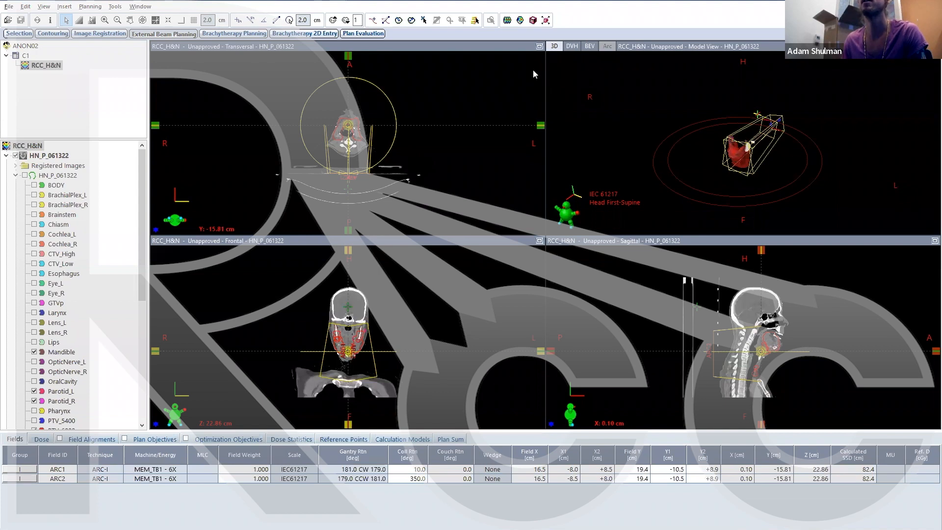
# Step: Zoom in on the head-and-neck region of the plan and enlarge the transversal view to fill the display area
pyautogui.click(104, 19)
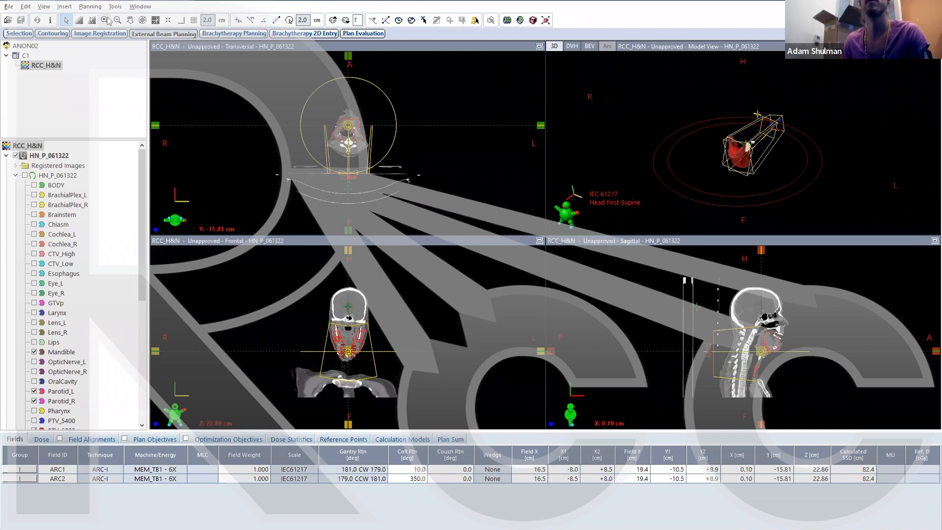
pyautogui.moveTo(311, 91); pyautogui.dragTo(385, 185)
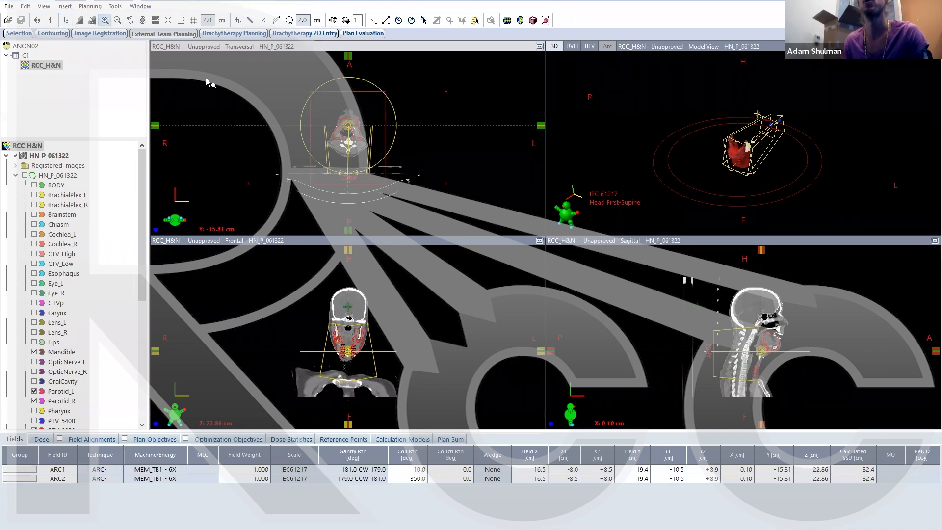
pyautogui.click(106, 23)
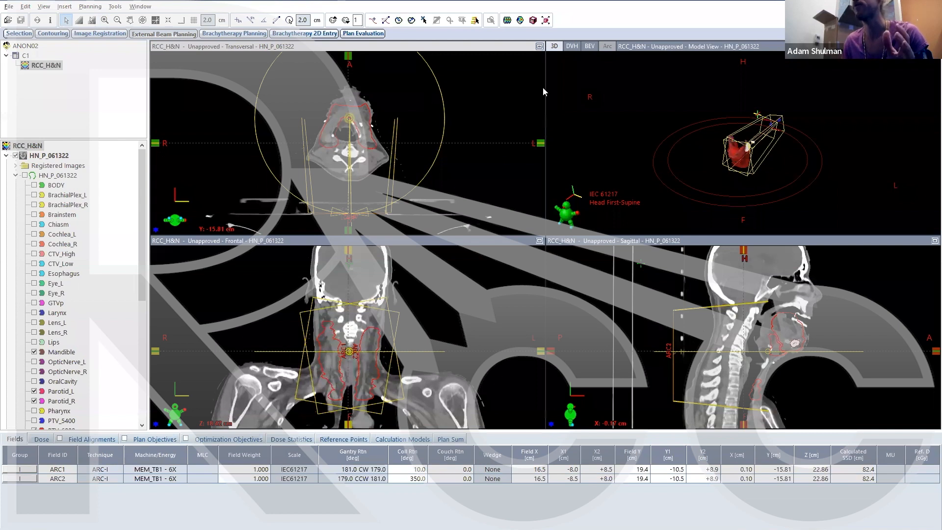
pyautogui.click(539, 46)
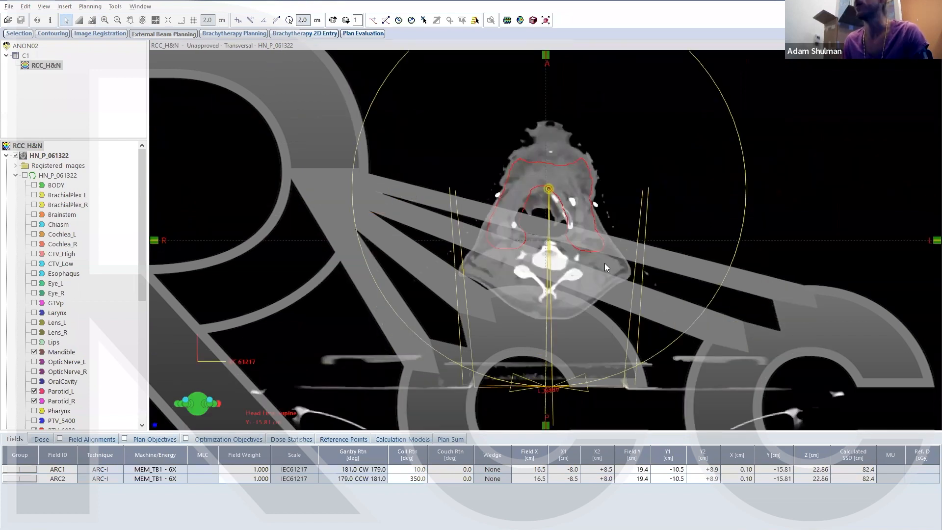
# Step: Show the PTV_5400 structure and hide zPTV_Opti_54 on the transversal slices
pyautogui.scroll(8, 604, 263)
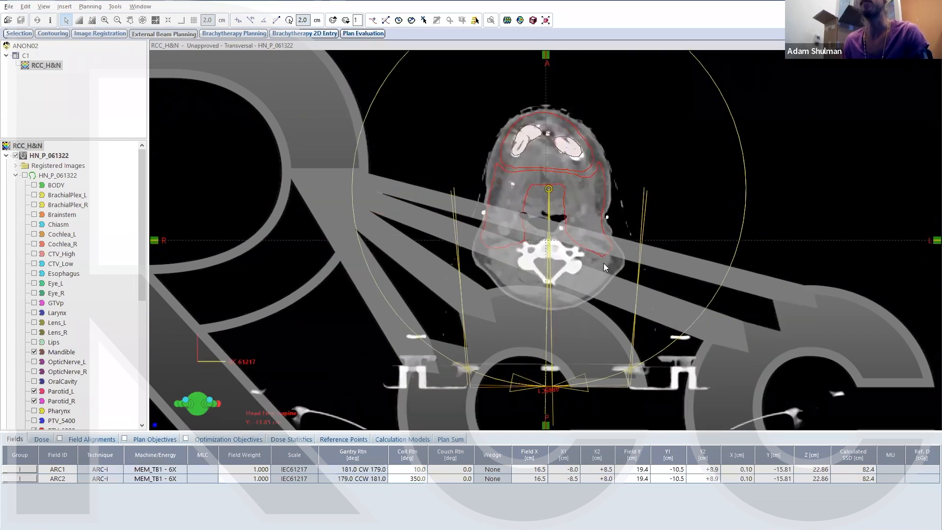
pyautogui.moveTo(146, 273); pyautogui.dragTo(143, 388)
pyautogui.click(35, 224)
pyautogui.click(34, 303)
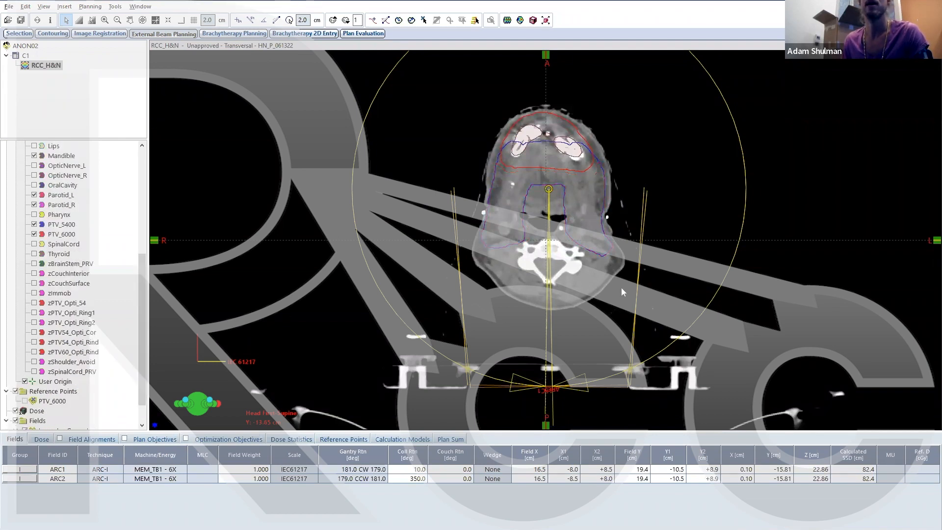
# Step: Examine the PTV_5400 and PTV_6000 contours on the transversal slices from the upper jaw down to the lower neck
pyautogui.scroll(6, 598, 284)
pyautogui.scroll(7, 598, 280)
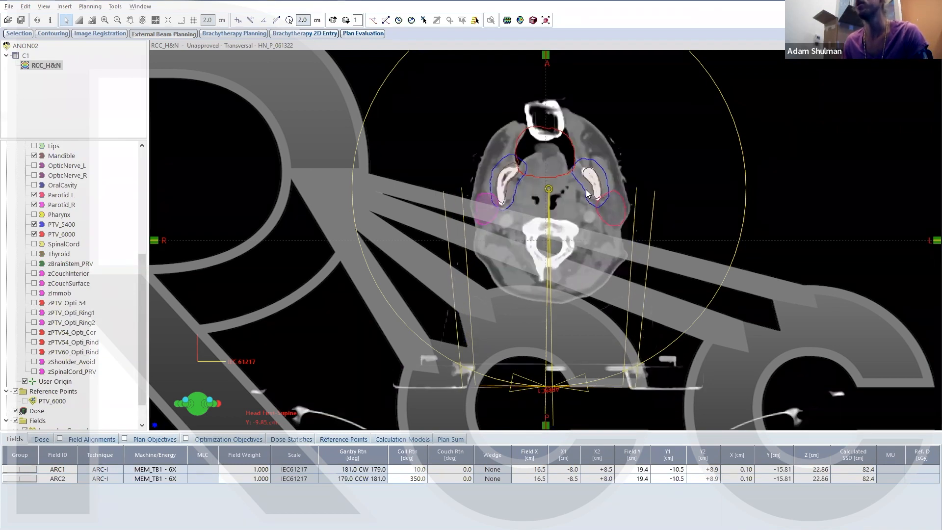
pyautogui.scroll(-4, 584, 196)
pyautogui.scroll(-14, 582, 208)
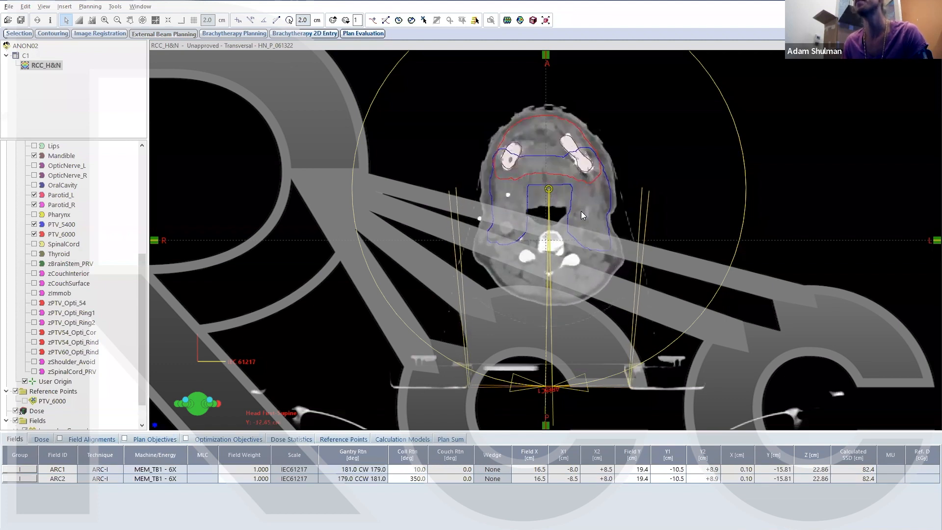
pyautogui.scroll(-8, 581, 215)
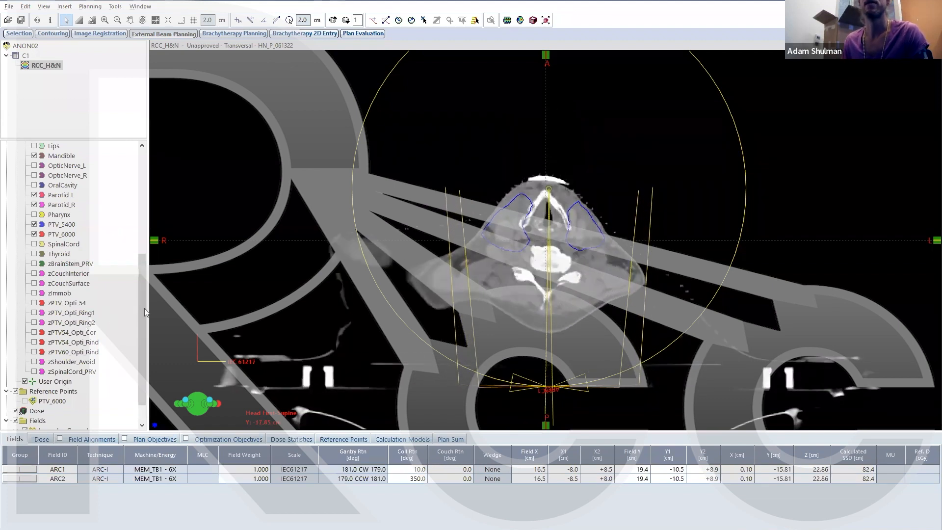
# Step: Show the BrachialPlex_L, BrachialPlex_R, Brainstem, Chiasm, Cochlea_L, Cochlea_R and Esophagus structures
pyautogui.scroll(5, 131, 214)
pyautogui.scroll(2, 132, 214)
pyautogui.click(33, 195)
pyautogui.click(34, 204)
pyautogui.click(33, 214)
pyautogui.click(34, 224)
pyautogui.click(34, 234)
pyautogui.click(34, 244)
pyautogui.click(34, 274)
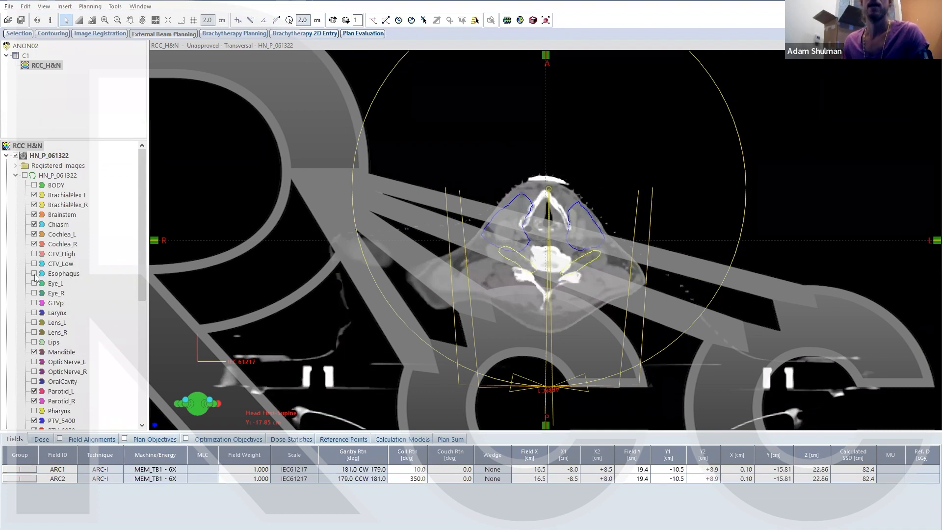
# Step: Show the Eye_L, Eye_R, Larynx, Lens_L, Lens_R, Lips, OpticNerve_L, OpticNerve_R and OralCavity structures
pyautogui.click(34, 284)
pyautogui.click(33, 293)
pyautogui.click(34, 313)
pyautogui.click(34, 322)
pyautogui.click(34, 332)
pyautogui.click(34, 343)
pyautogui.click(34, 362)
pyautogui.click(34, 372)
pyautogui.click(34, 382)
# Step: Show the Pharynx, SpinalCord, Thyroid, zBrainStem_PRV, zShoulder_Avoid and zSpinalCord_PRV structures
pyautogui.scroll(-2, 80, 383)
pyautogui.click(34, 352)
pyautogui.scroll(-1, 74, 359)
pyautogui.click(34, 352)
pyautogui.click(34, 361)
pyautogui.click(34, 372)
pyautogui.scroll(-3, 59, 376)
pyautogui.click(34, 381)
pyautogui.click(34, 391)
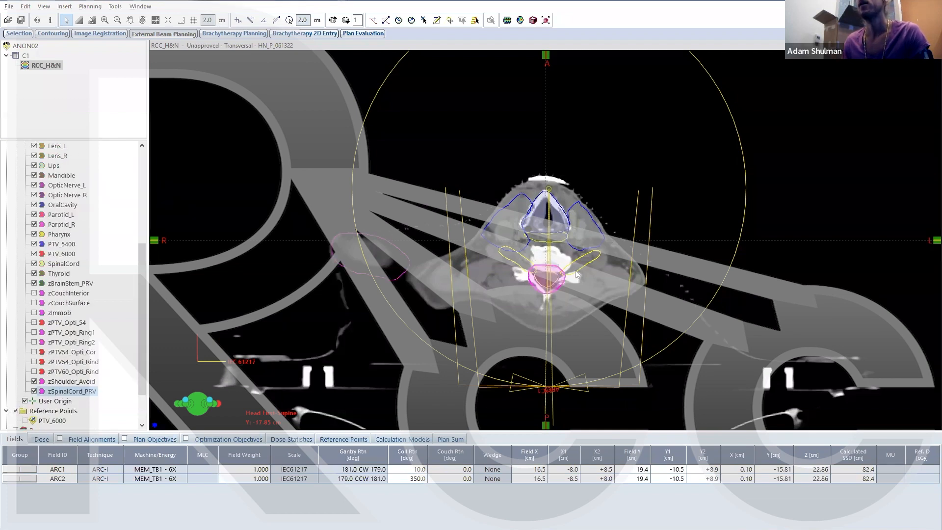
# Step: Examine the brachial plexus, esophagus, spinal cord and shoulder avoidance contours through the lower neck and shoulder slices
pyautogui.scroll(-2, 576, 274)
pyautogui.scroll(-2, 574, 270)
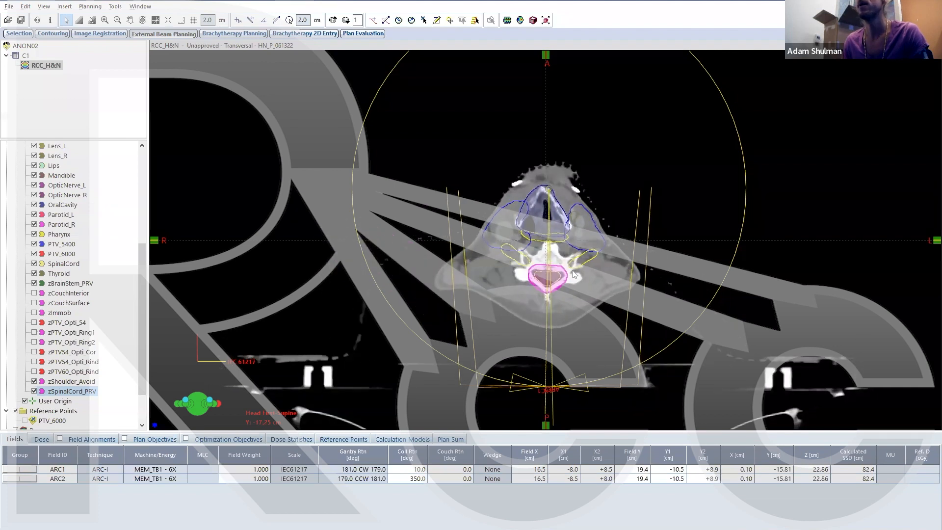
pyautogui.scroll(-2, 572, 270)
pyautogui.scroll(-3, 572, 270)
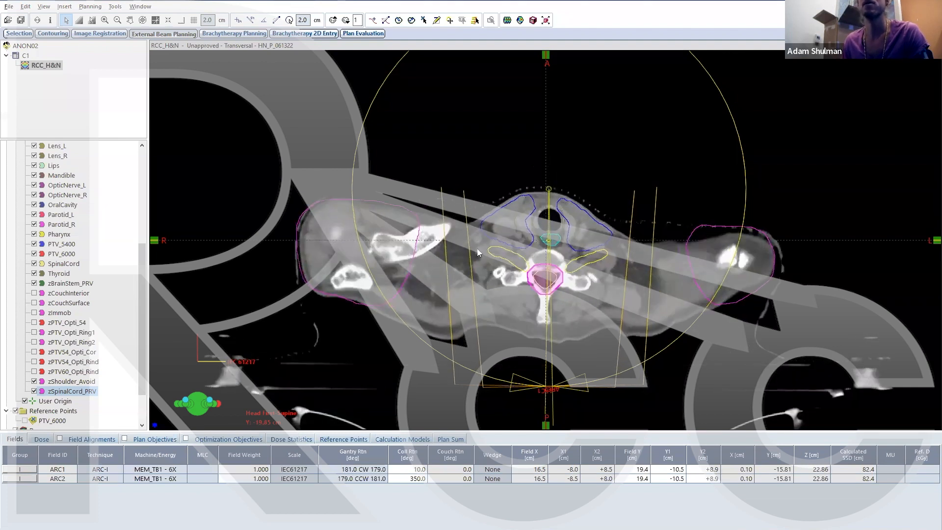
pyautogui.scroll(-2, 533, 234)
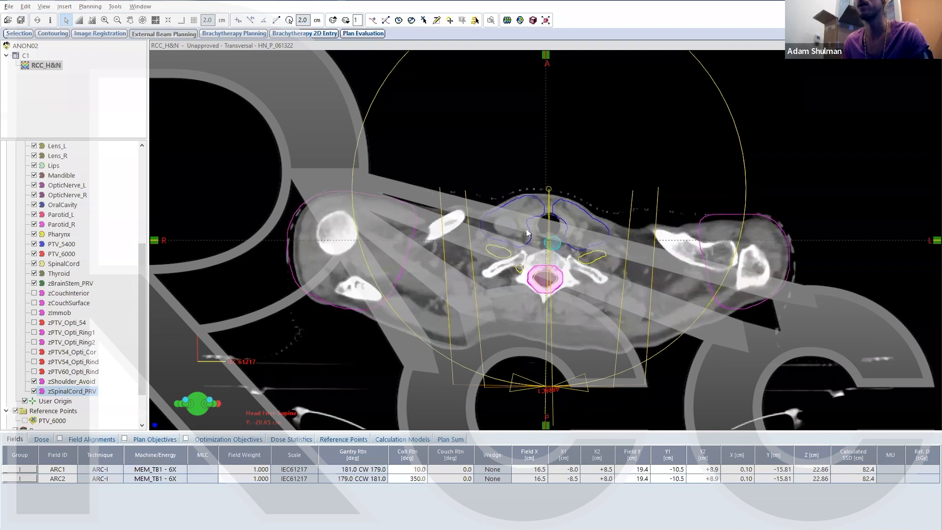
pyautogui.scroll(12, 535, 233)
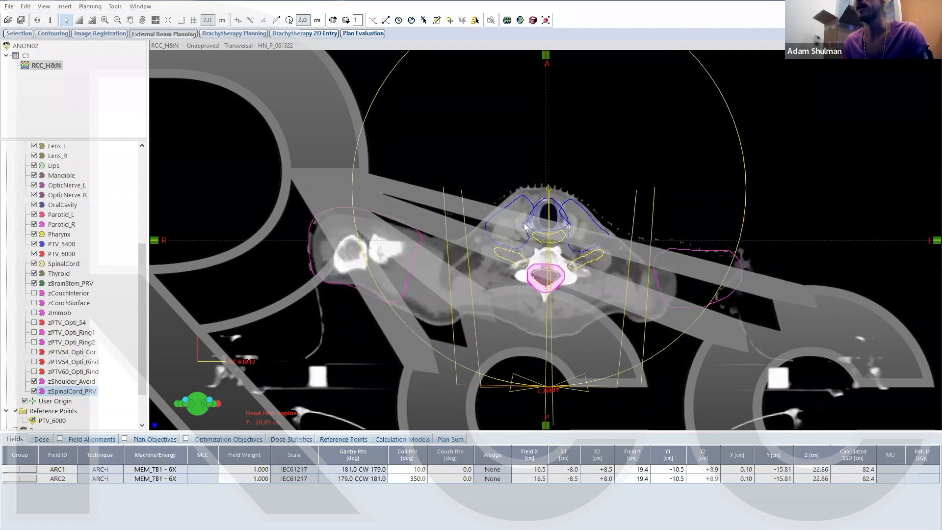
pyautogui.scroll(-16, 524, 231)
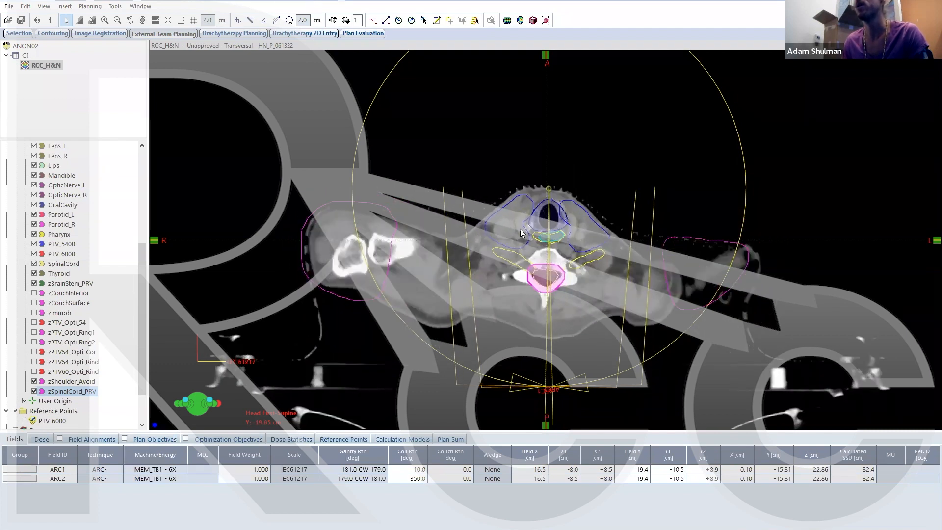
pyautogui.scroll(-12, 522, 234)
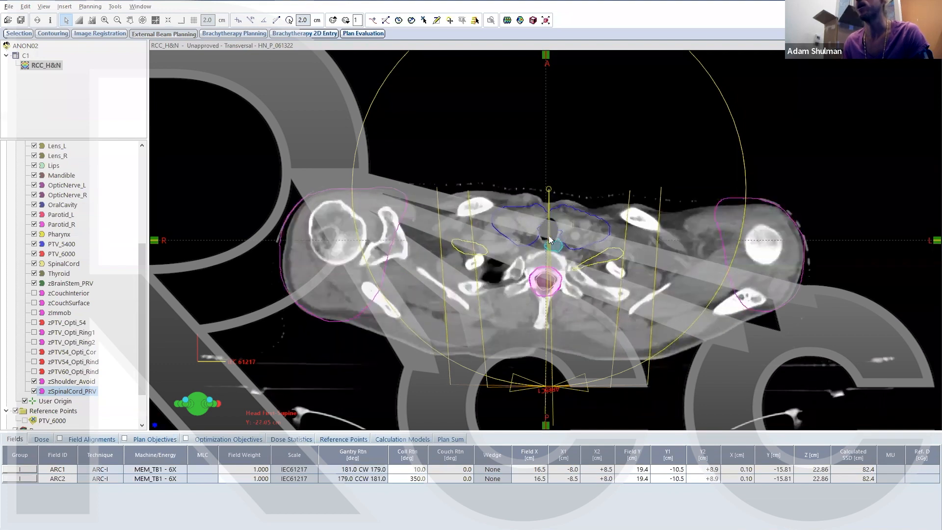
# Step: Hide the Thyroid structure and review the esophagus and PTV_5400 contours through the shoulder-level slices
pyautogui.click(34, 273)
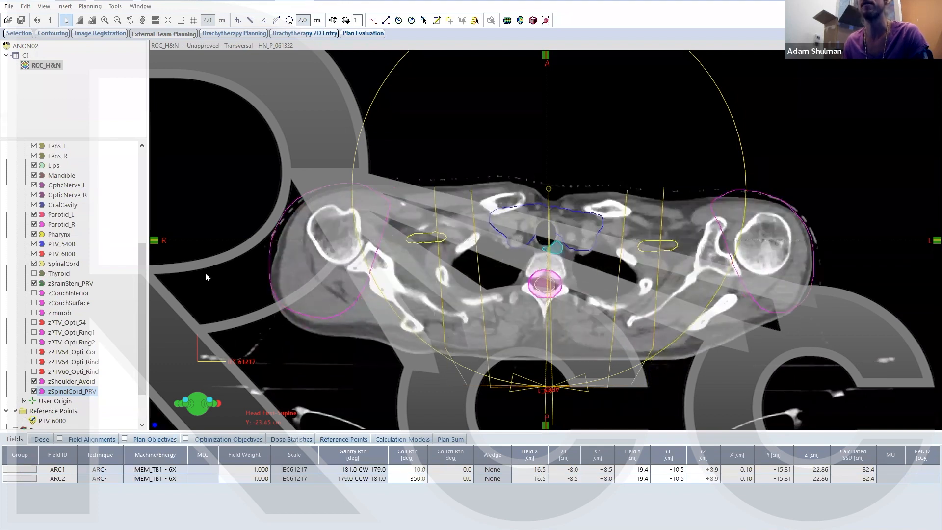
pyautogui.scroll(1, 515, 250)
pyautogui.scroll(20, 533, 253)
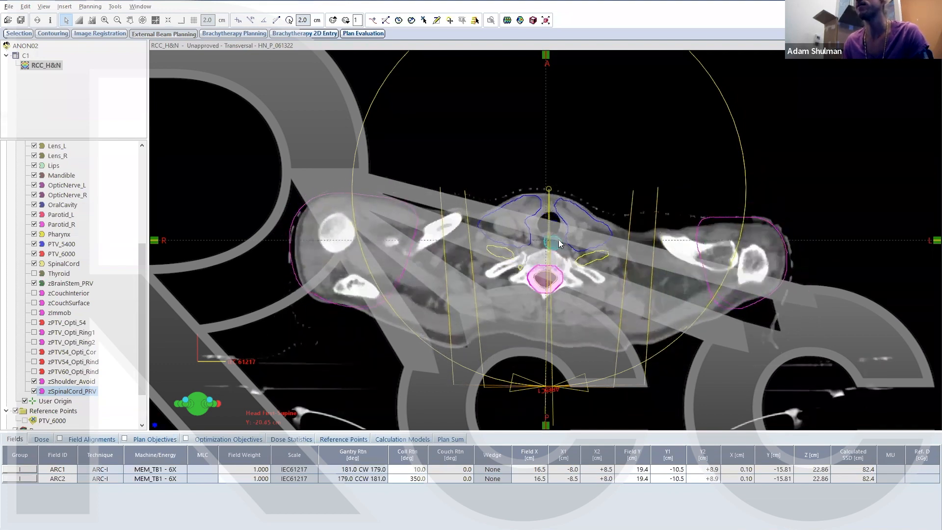
pyautogui.scroll(-17, 557, 242)
pyautogui.scroll(-7, 554, 251)
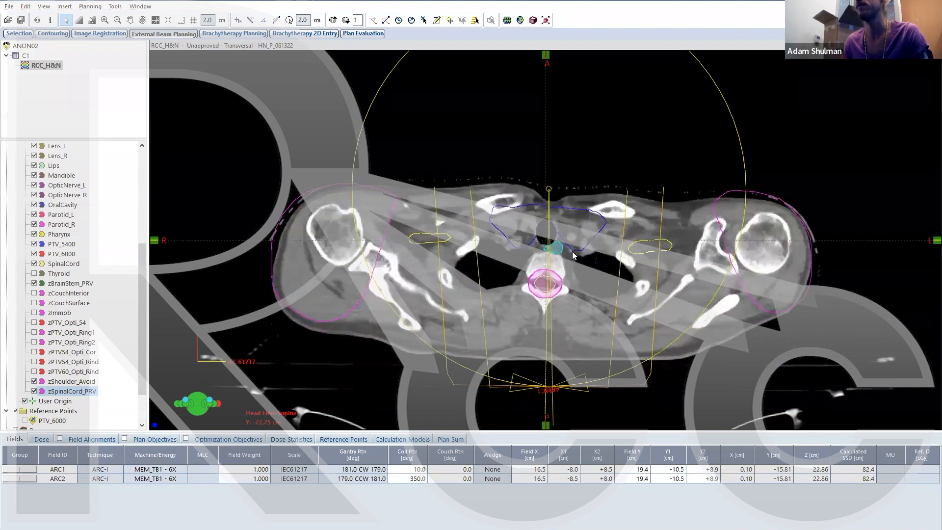
pyautogui.scroll(20, 649, 252)
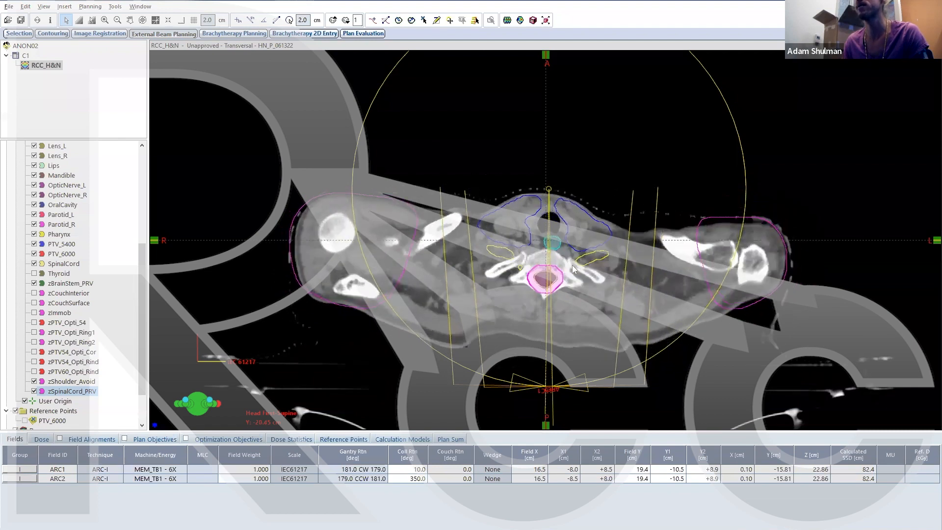
# Step: Examine the pharynx and larynx contours relative to PTV_5400 and PTV_6000 through the mid-neck slices
pyautogui.scroll(18, 573, 266)
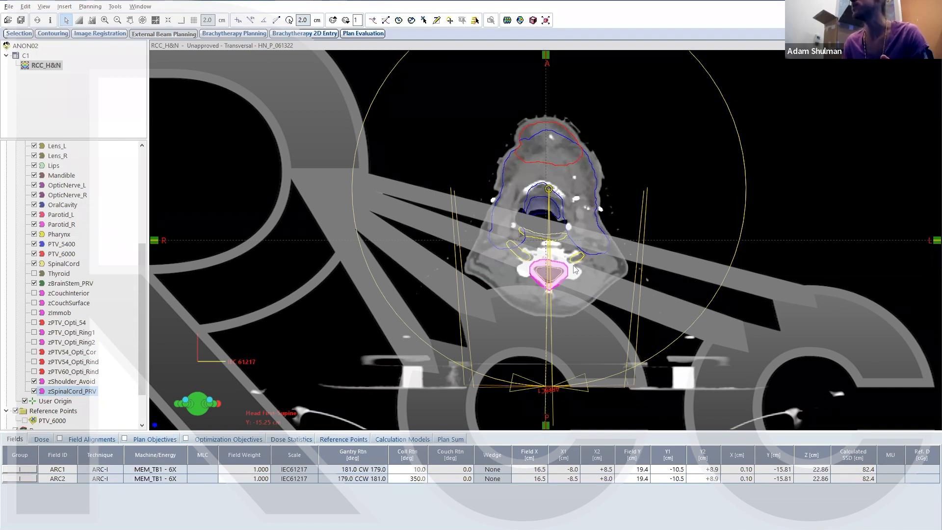
pyautogui.scroll(4, 574, 267)
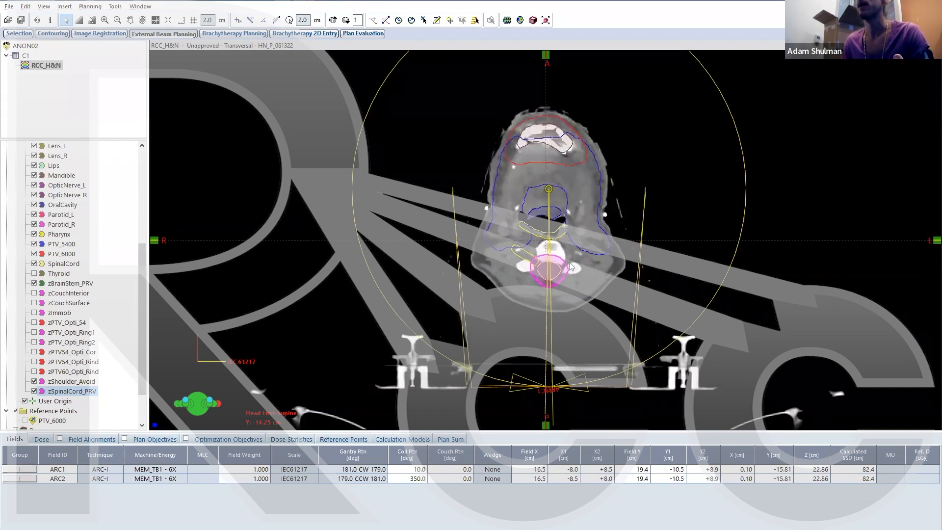
pyautogui.scroll(-6, 575, 268)
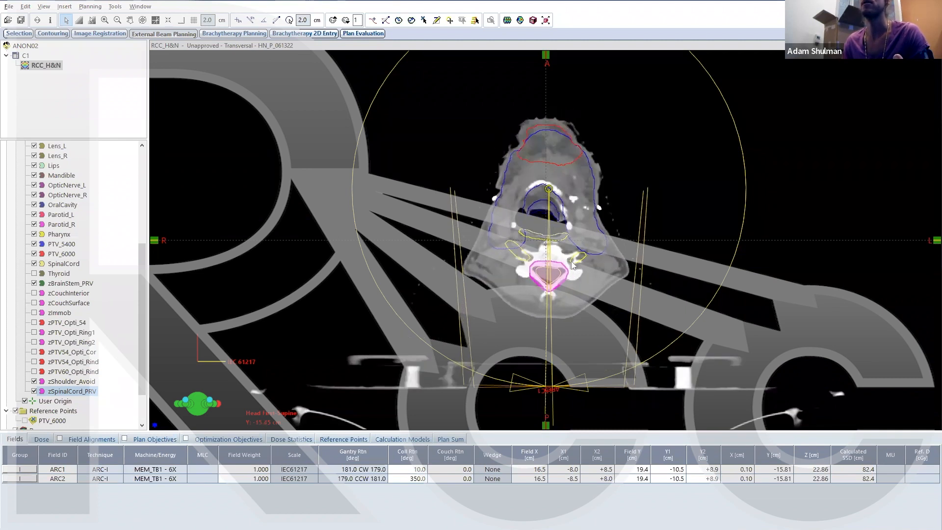
pyautogui.scroll(7, 513, 244)
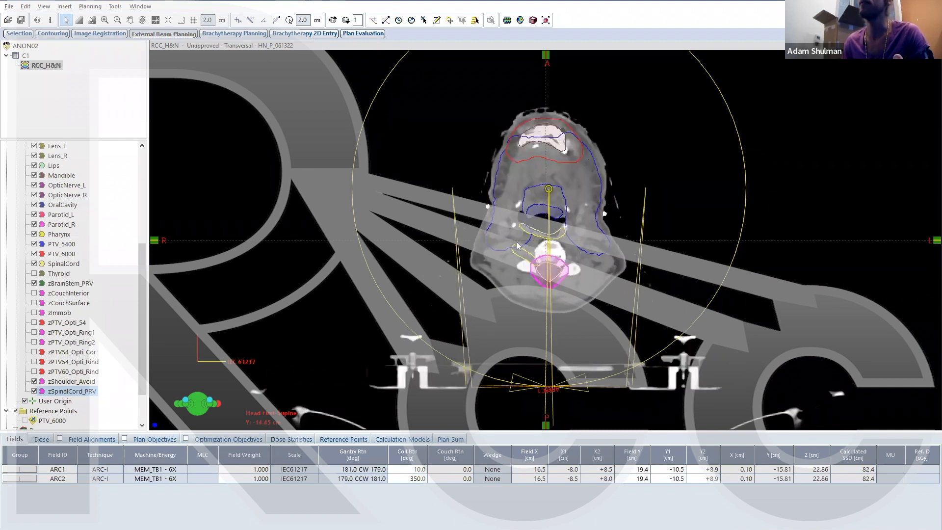
pyautogui.scroll(-10, 524, 240)
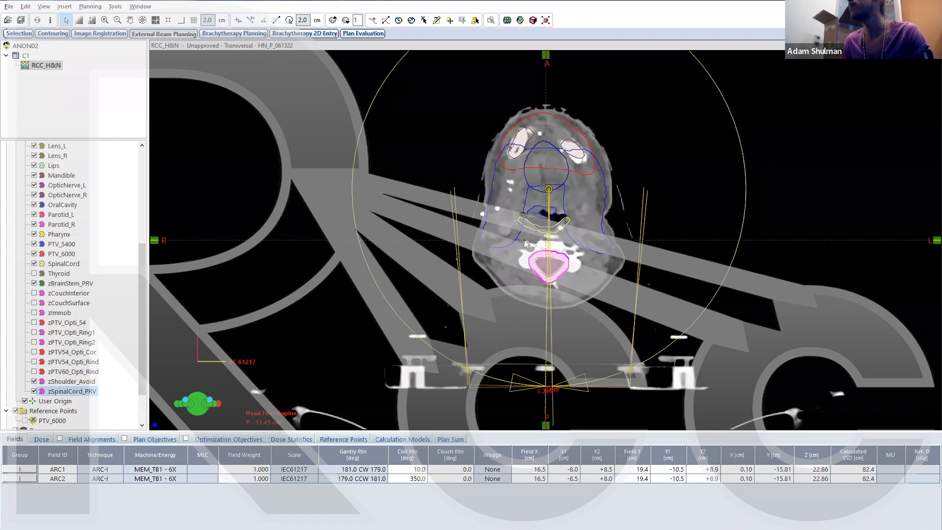
pyautogui.scroll(-8, 524, 240)
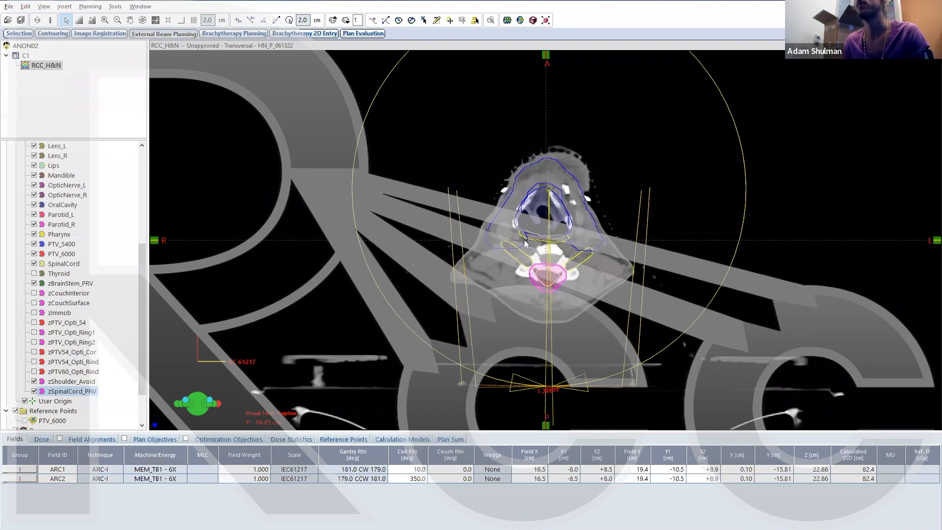
pyautogui.scroll(8, 524, 239)
pyautogui.scroll(4, 524, 242)
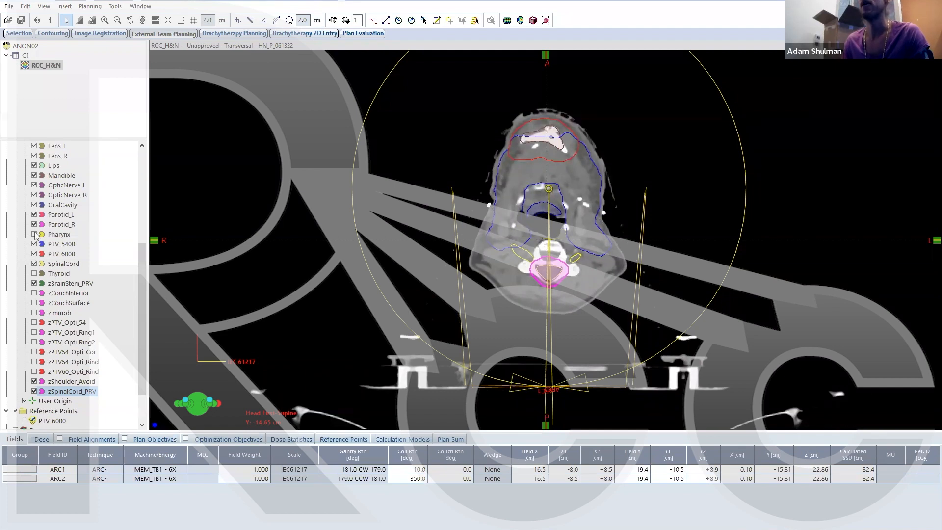
# Step: Examine the oral cavity, mandible, parotid, pharynx and larynx contours on slices between the upper jaw and the lower neck
pyautogui.scroll(19, 556, 243)
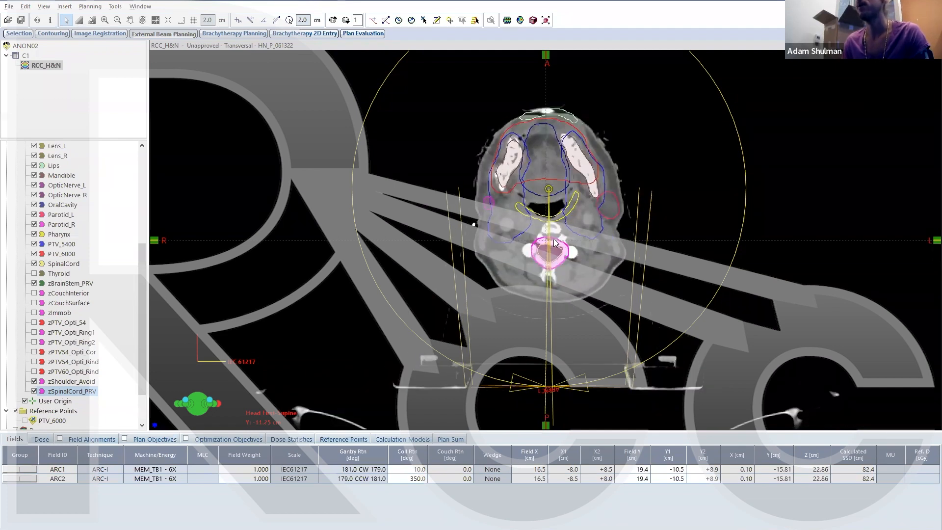
pyautogui.scroll(-17, 554, 232)
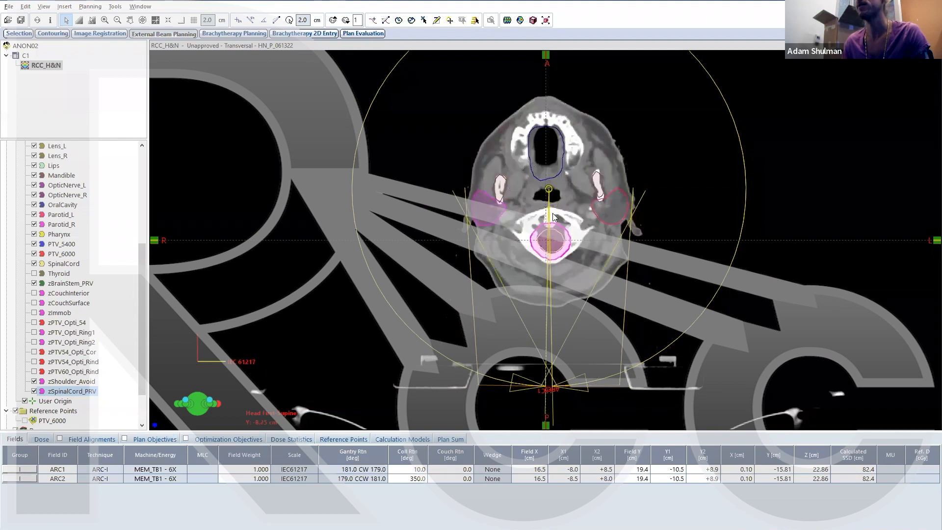
pyautogui.scroll(-13, 558, 236)
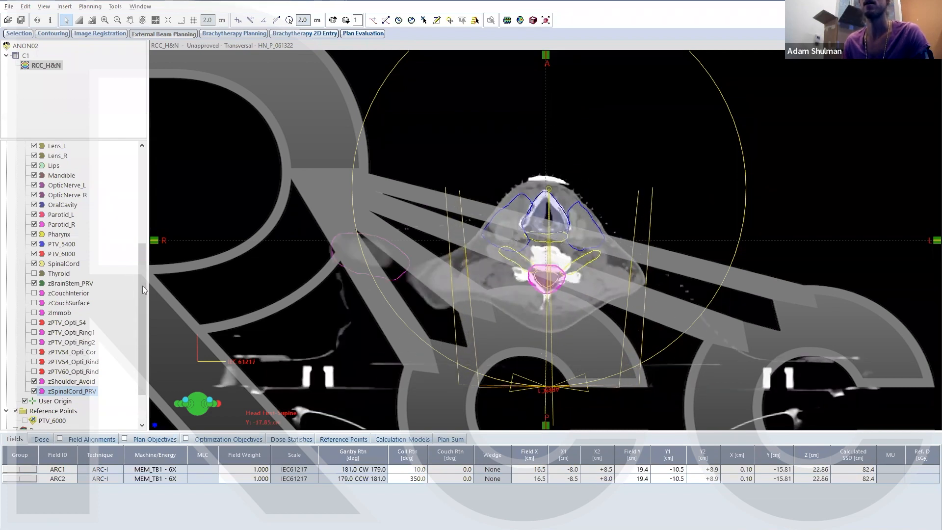
pyautogui.scroll(3, 142, 286)
pyautogui.scroll(-2, 550, 231)
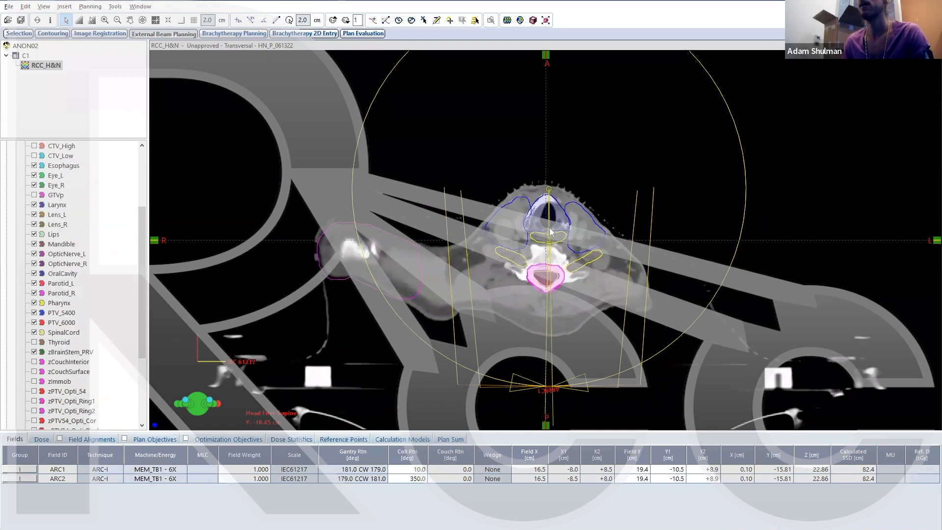
pyautogui.scroll(-4, 550, 231)
pyautogui.scroll(6, 560, 230)
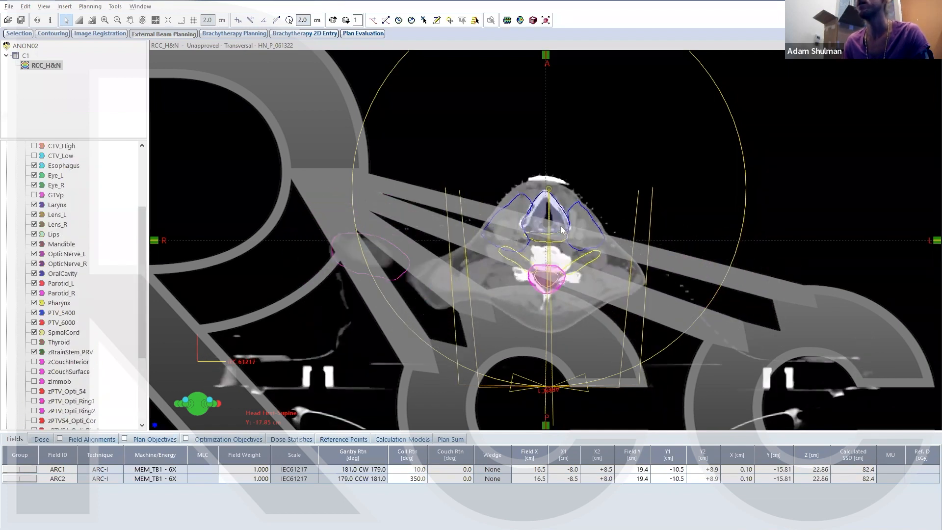
pyautogui.scroll(18, 562, 230)
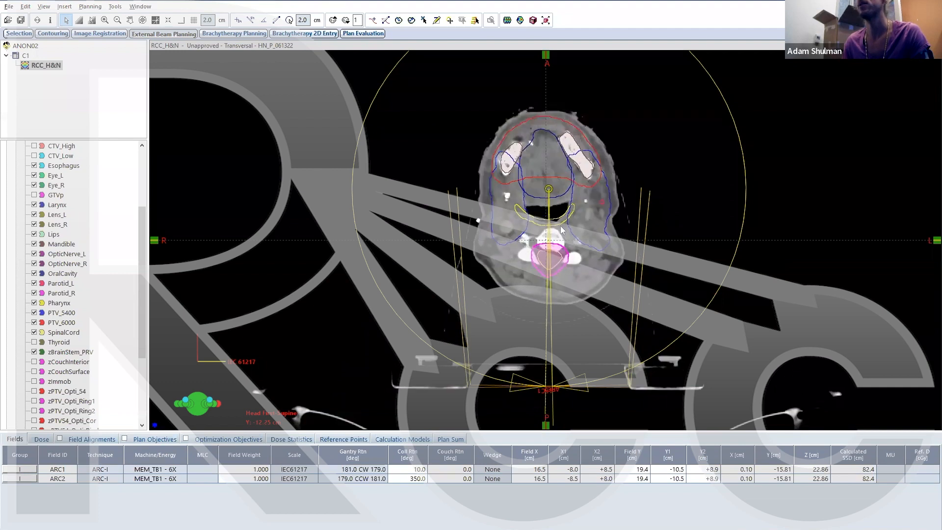
pyautogui.scroll(4, 561, 229)
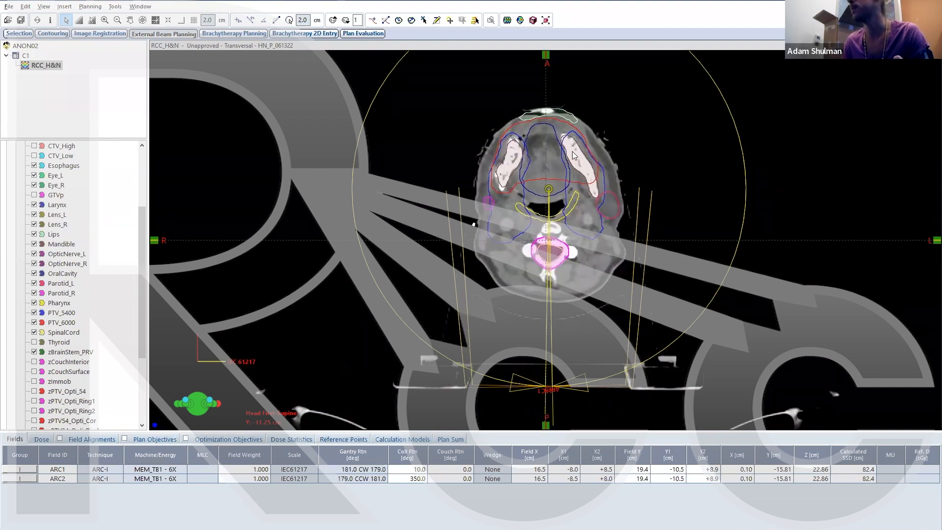
# Step: Examine the mandible contours relative to PTV_5400 and PTV_6000 on slices between the chin and the upper jaw
pyautogui.scroll(6, 580, 163)
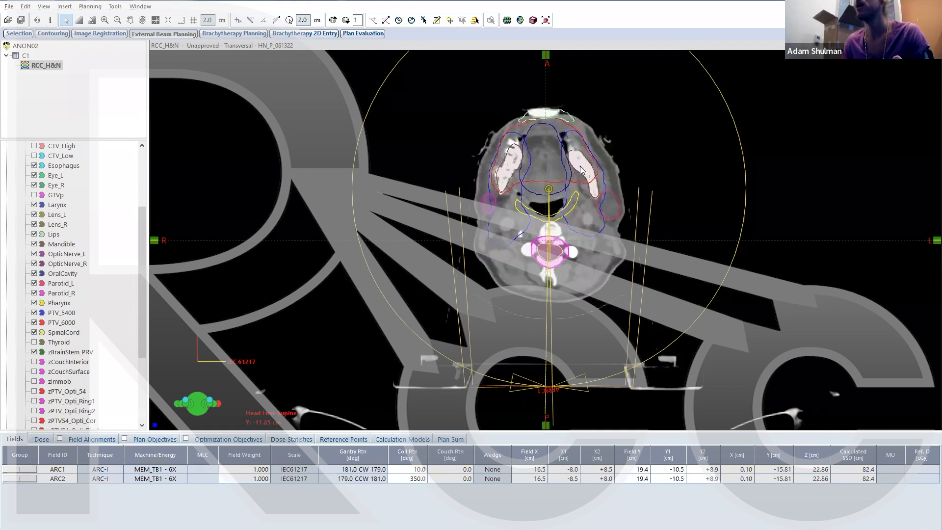
pyautogui.scroll(-6, 580, 162)
pyautogui.scroll(-15, 580, 163)
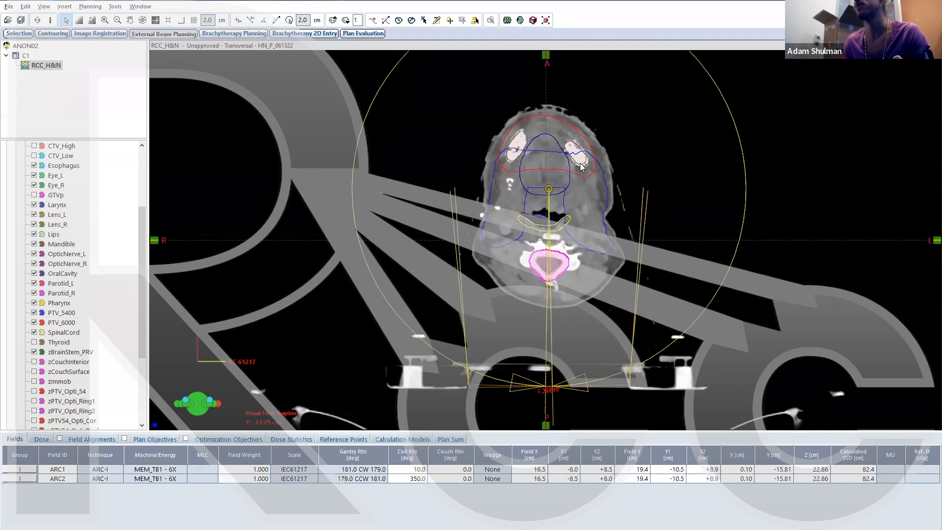
pyautogui.scroll(7, 580, 163)
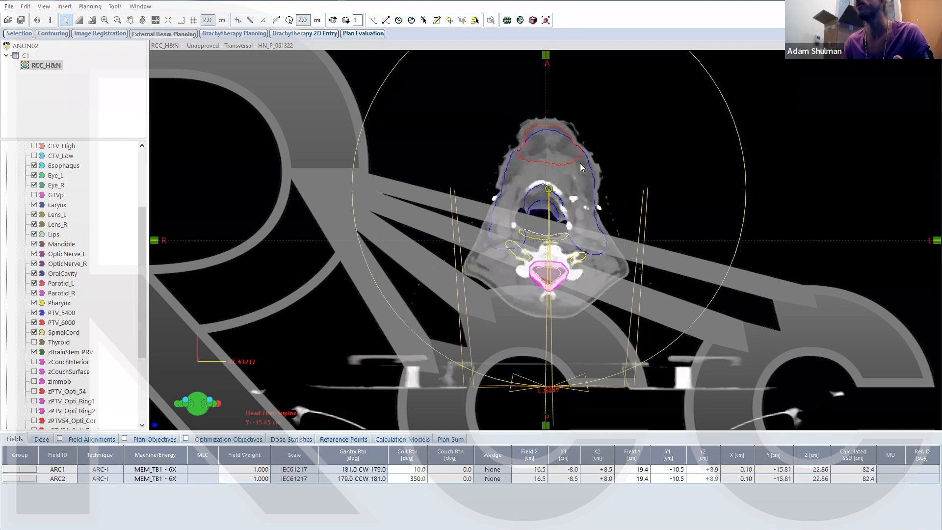
pyautogui.scroll(4, 573, 161)
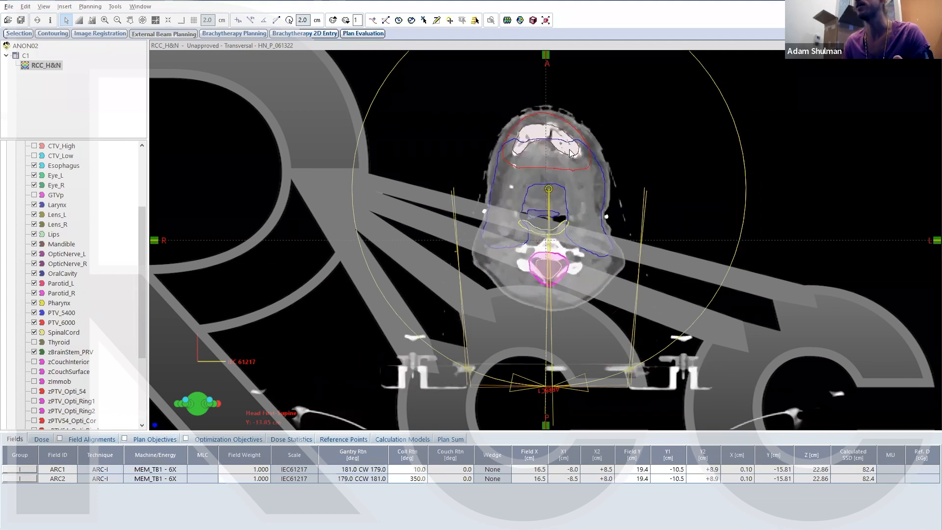
pyautogui.scroll(10, 579, 157)
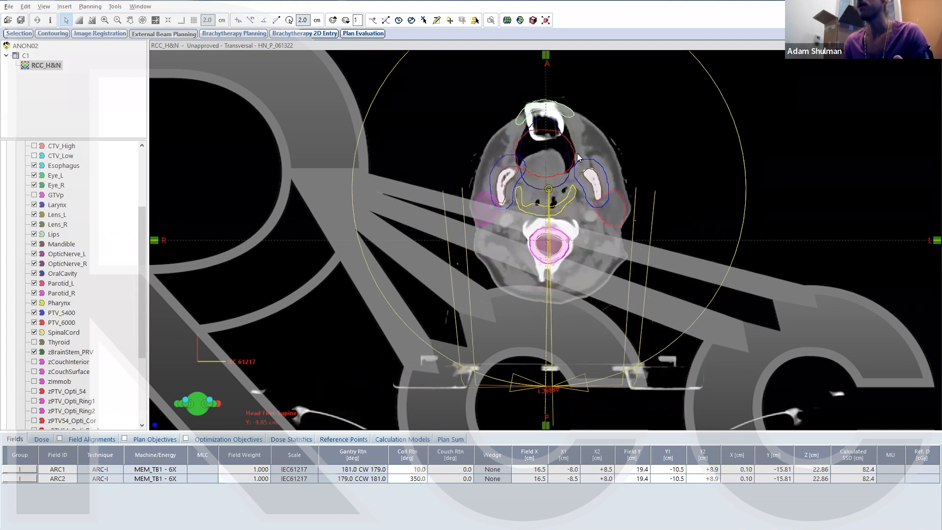
# Step: Examine the left and right parotid contours relative to PTV_5400 from the skull base through the jaw-level slices
pyautogui.scroll(-5, 613, 196)
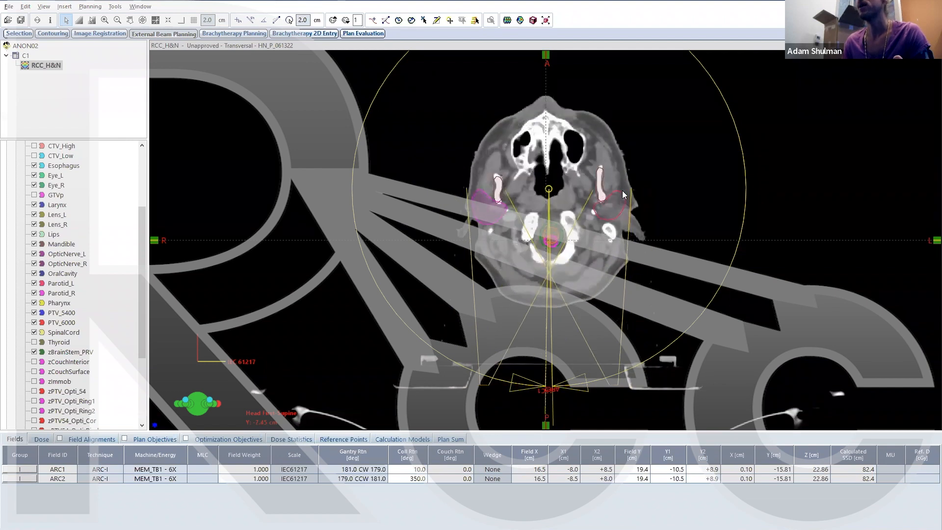
pyautogui.scroll(-5, 622, 192)
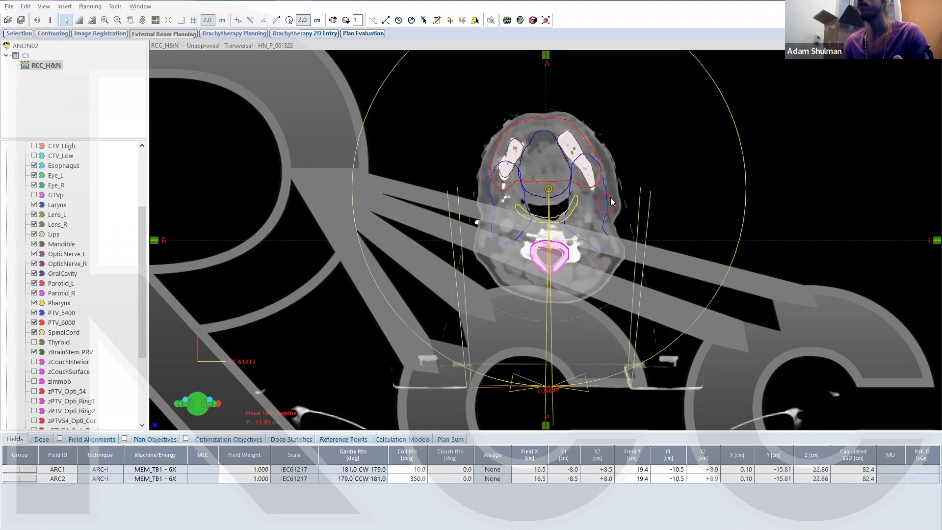
pyautogui.scroll(4, 610, 204)
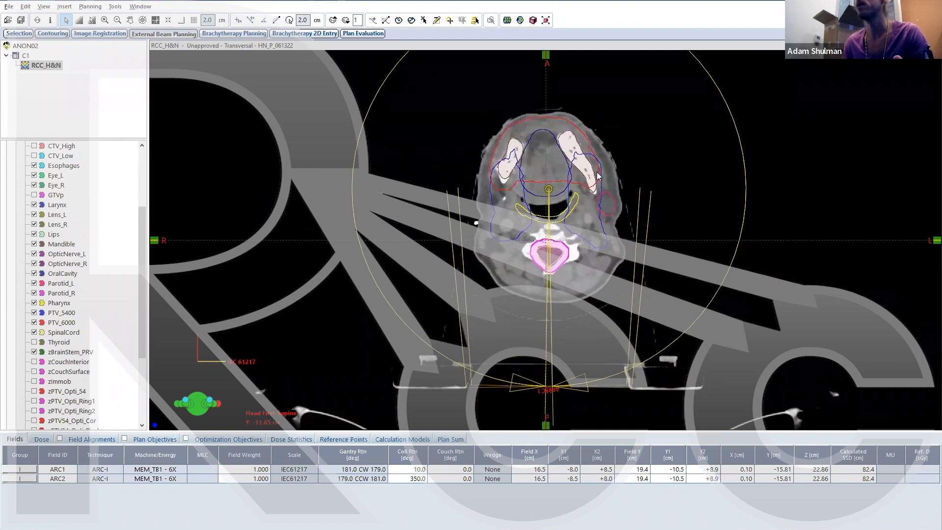
pyautogui.scroll(5, 610, 197)
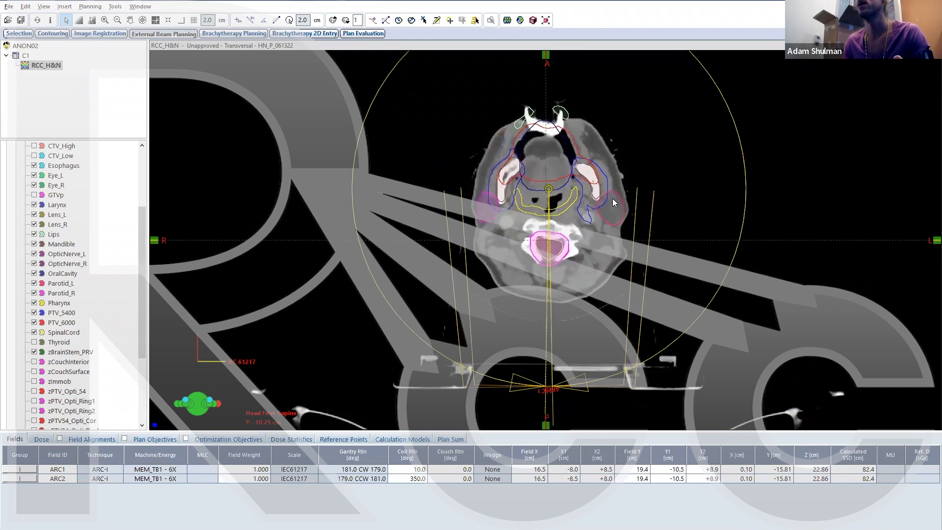
pyautogui.scroll(3, 613, 198)
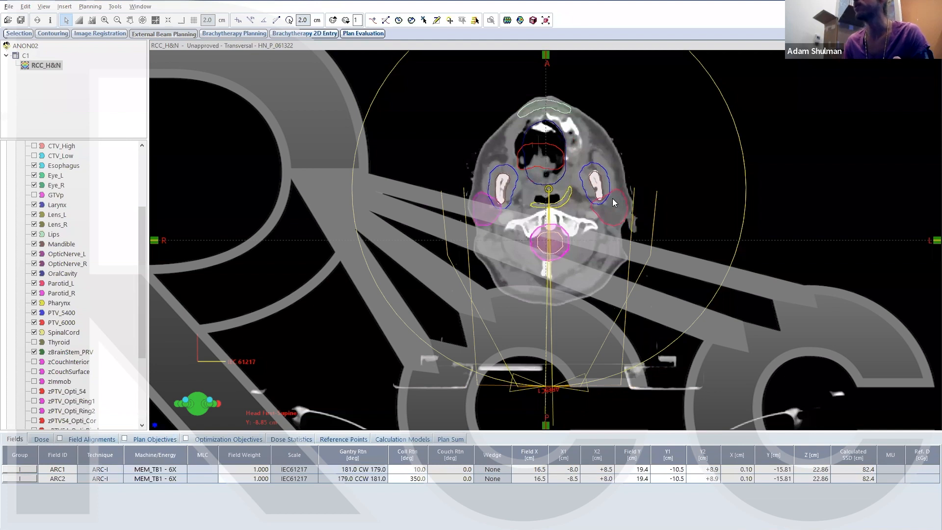
pyautogui.scroll(3, 613, 198)
pyautogui.scroll(-8, 613, 198)
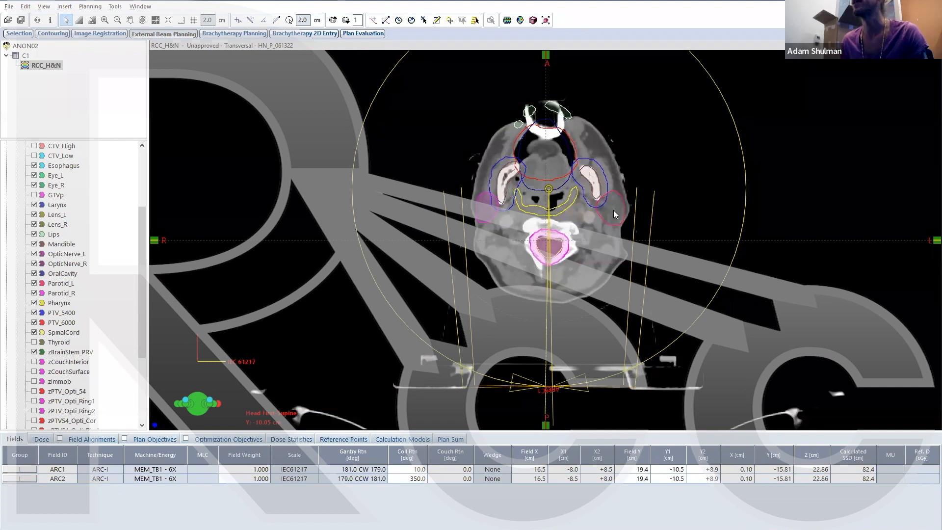
pyautogui.scroll(5, 613, 210)
pyautogui.scroll(-12, 562, 161)
pyautogui.scroll(-7, 562, 161)
# Step: Examine the oral cavity and lips contours near the palate and jaw, and check the eye and brainstem level slices
pyautogui.scroll(15, 564, 161)
pyautogui.scroll(6, 563, 160)
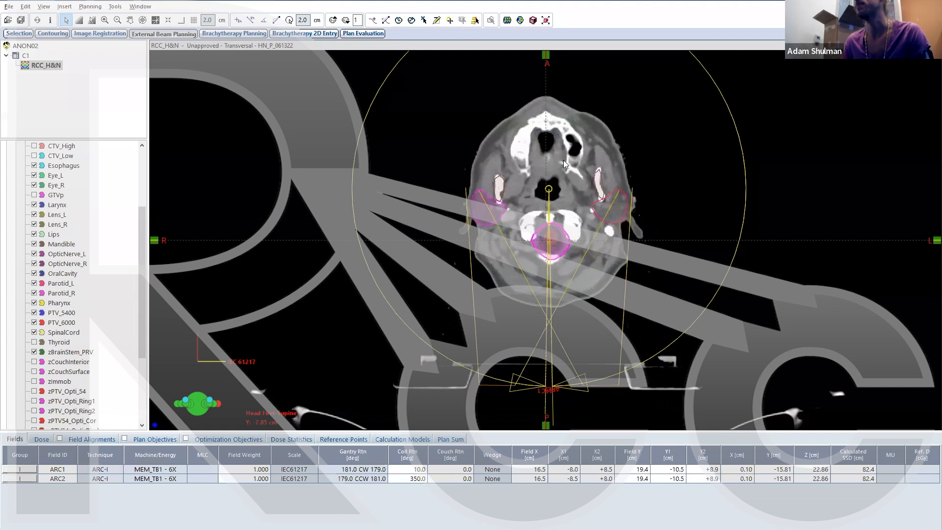
pyautogui.scroll(-1, 564, 160)
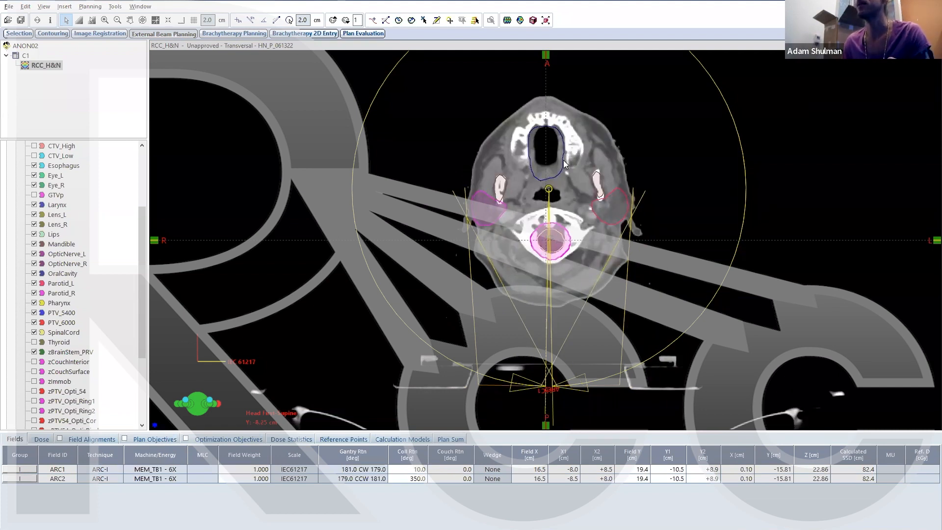
pyautogui.scroll(-8, 563, 160)
pyautogui.scroll(1, 529, 123)
pyautogui.scroll(20, 537, 123)
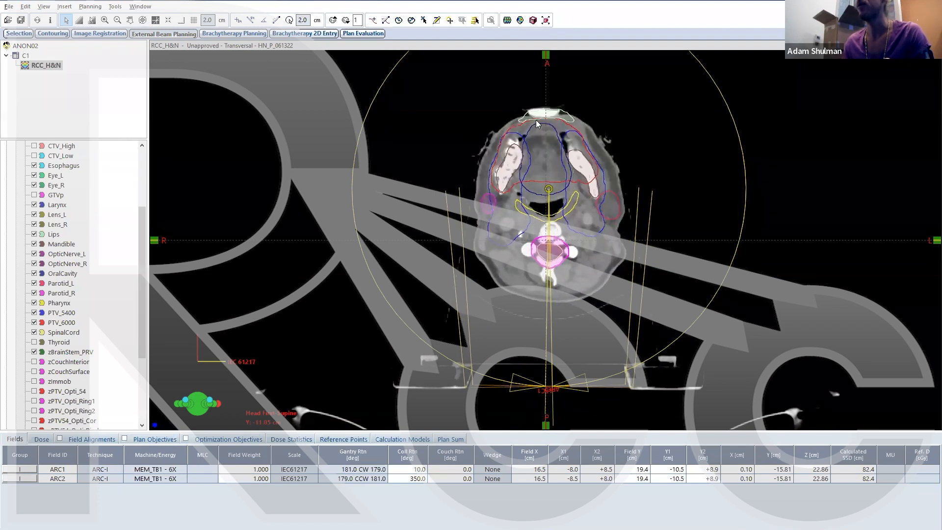
pyautogui.scroll(-12, 559, 181)
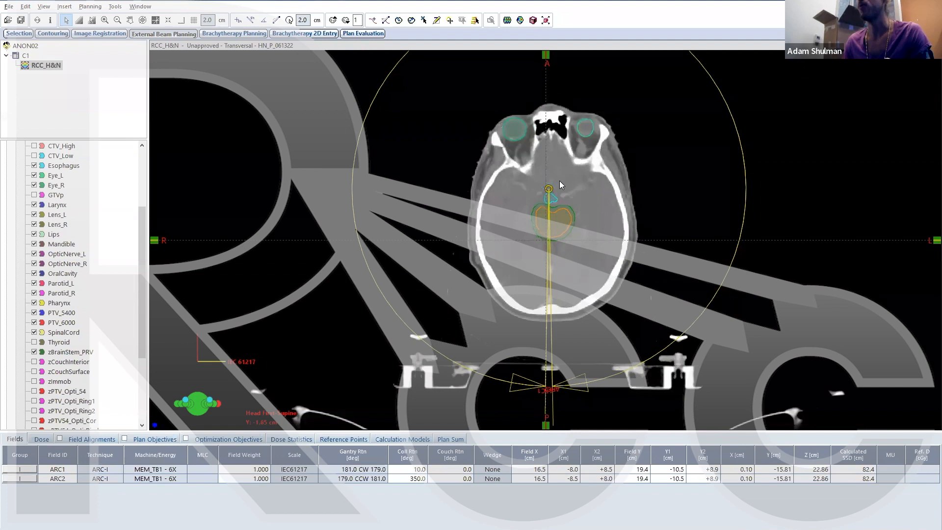
pyautogui.scroll(-12, 569, 222)
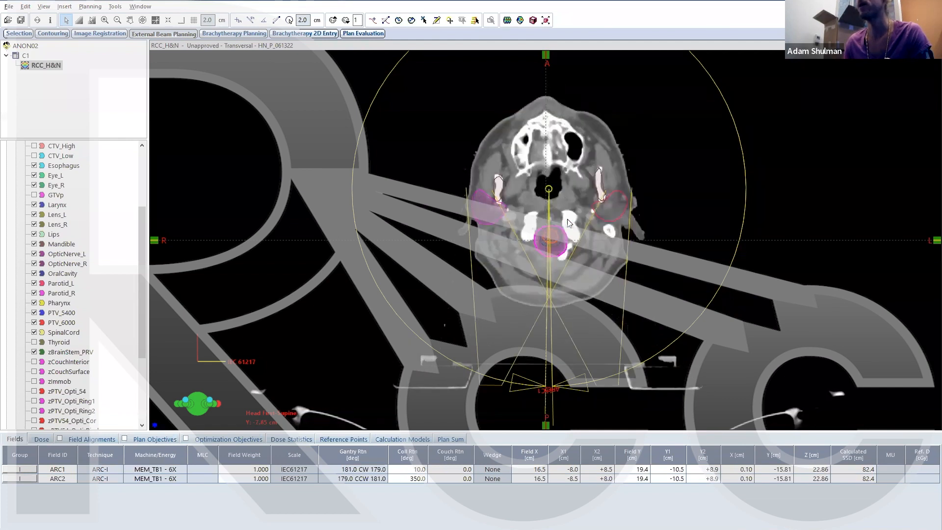
pyautogui.scroll(-7, 565, 241)
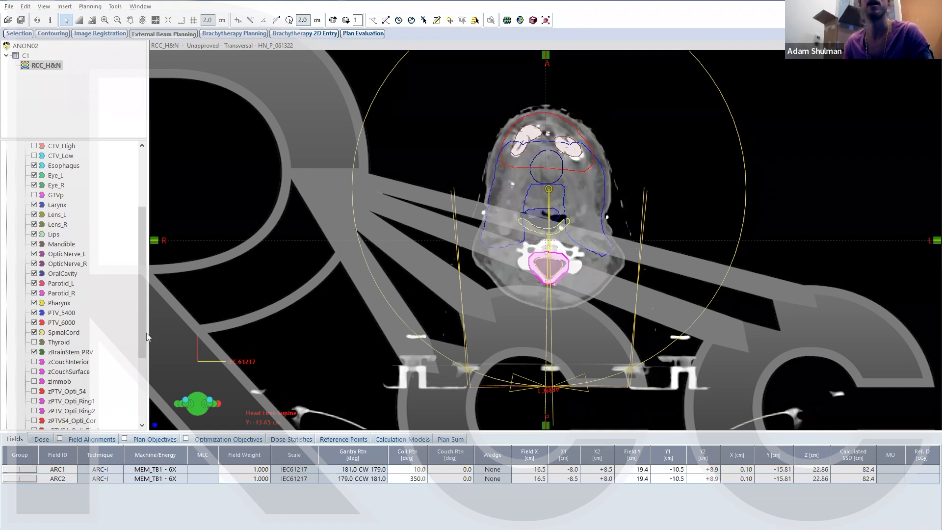
# Step: Locate the zPTV optimization structures in the structure list and review the PTV_5400 and PTV_6000 contours through the jaw and neck slices
pyautogui.moveTo(141, 333); pyautogui.dragTo(135, 371)
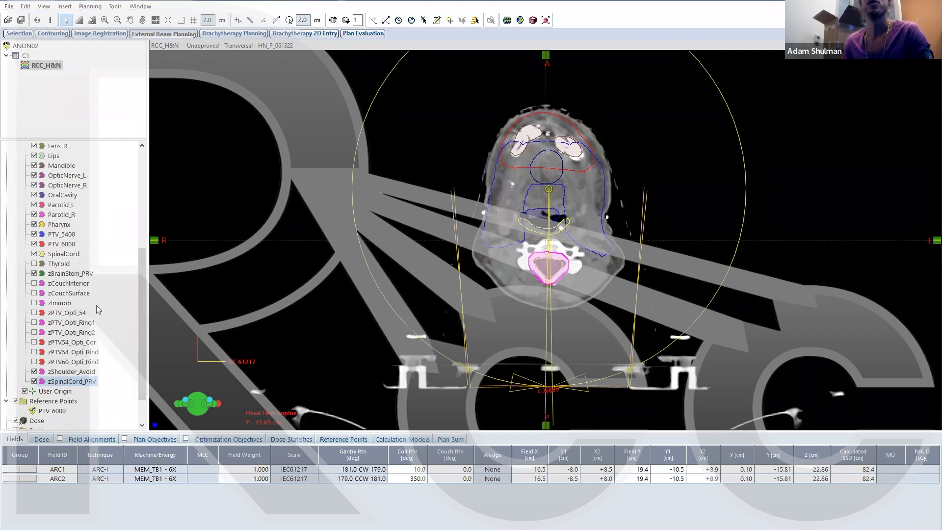
pyautogui.scroll(4, 501, 191)
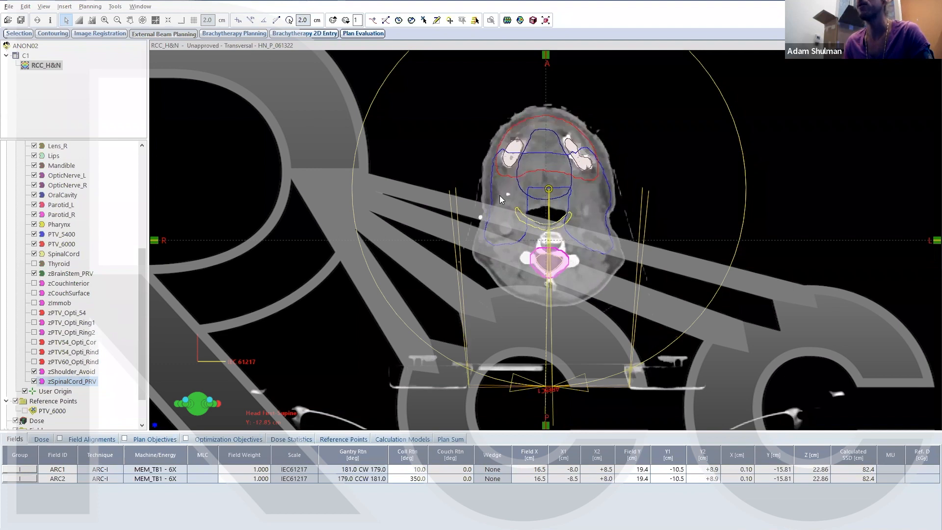
pyautogui.scroll(5, 499, 195)
pyautogui.scroll(-20, 610, 177)
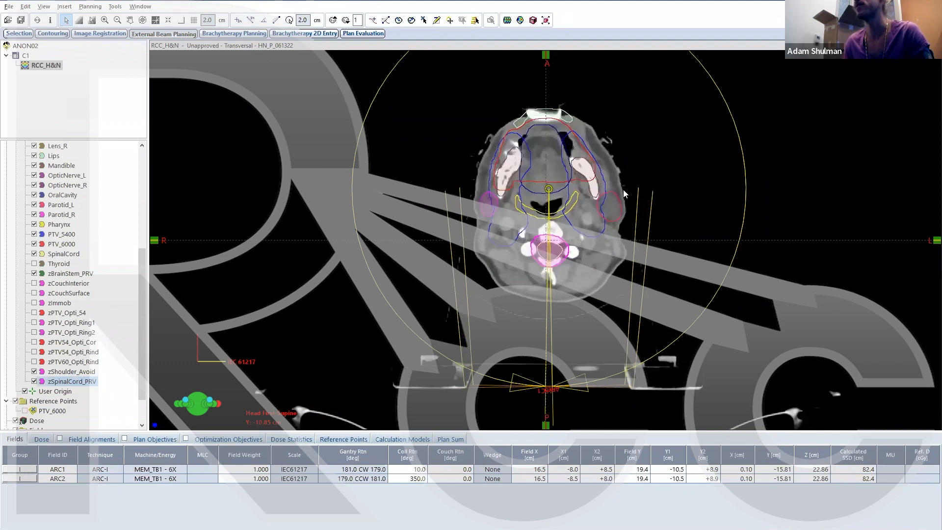
pyautogui.scroll(20, 627, 195)
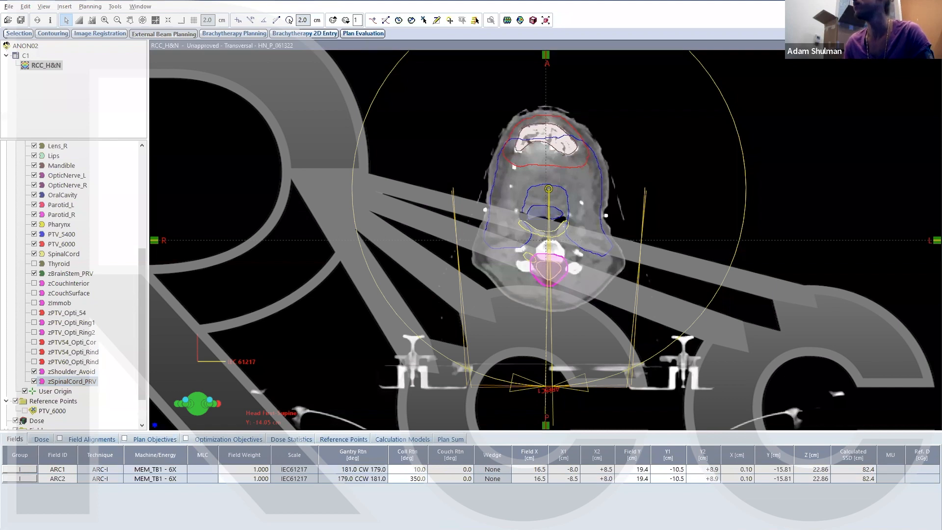
# Step: Switch to the VMAT planning guide PDF and consult Part 2 on starting optimization weighting and doses, then return to the plan
pyautogui.hotkey('alt', 'Tab')
pyautogui.scroll(5, 527, 253)
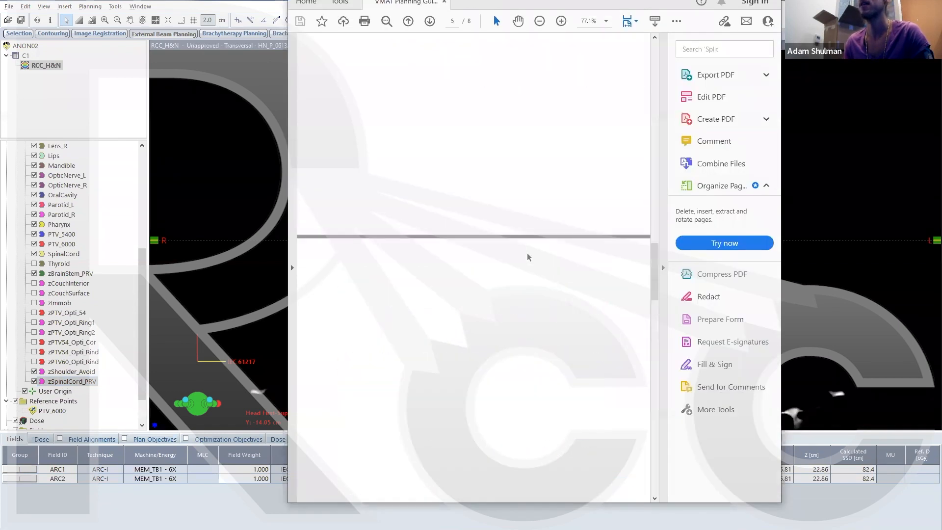
pyautogui.scroll(-7, 552, 239)
pyautogui.scroll(-6, 553, 222)
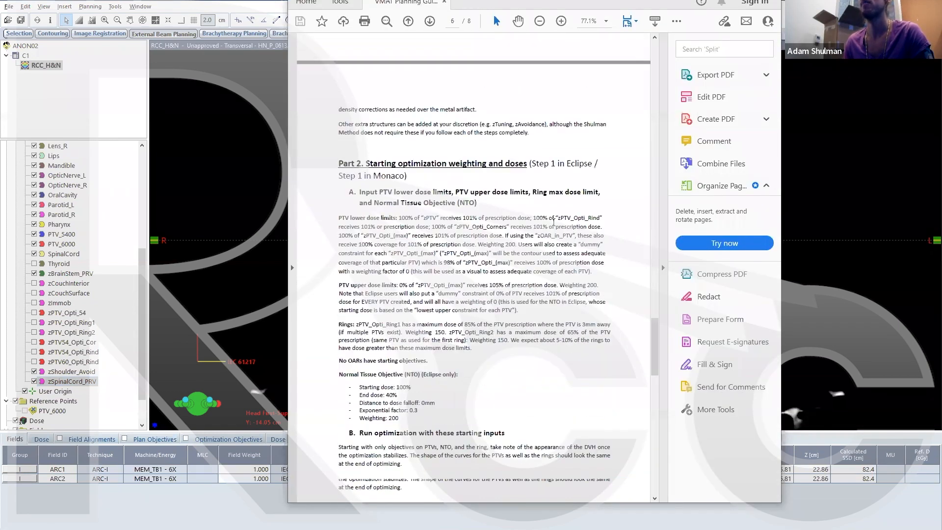
pyautogui.hotkey('alt', 'Tab')
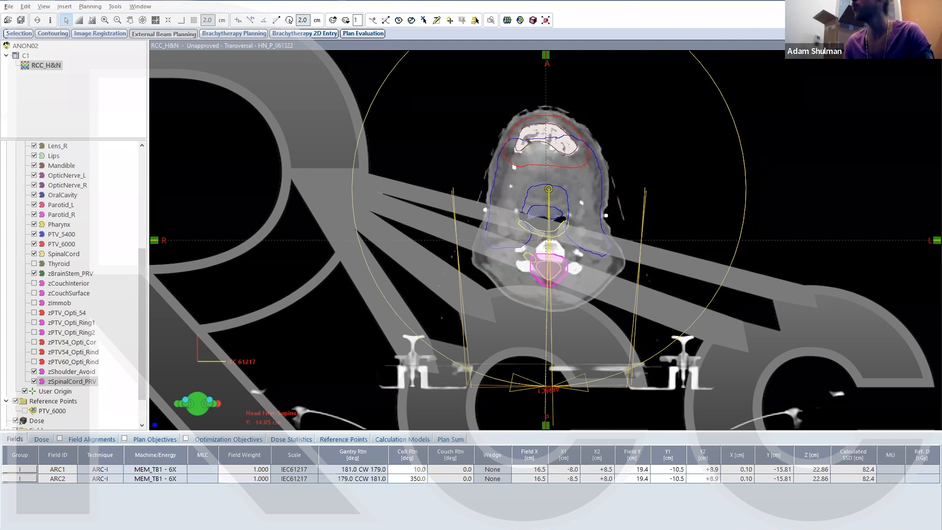
# Step: Switch to Calculator, divide 54 by 60, and minimize it to return to the plan
pyautogui.hotkey('alt', 'Tab')
pyautogui.write('5')
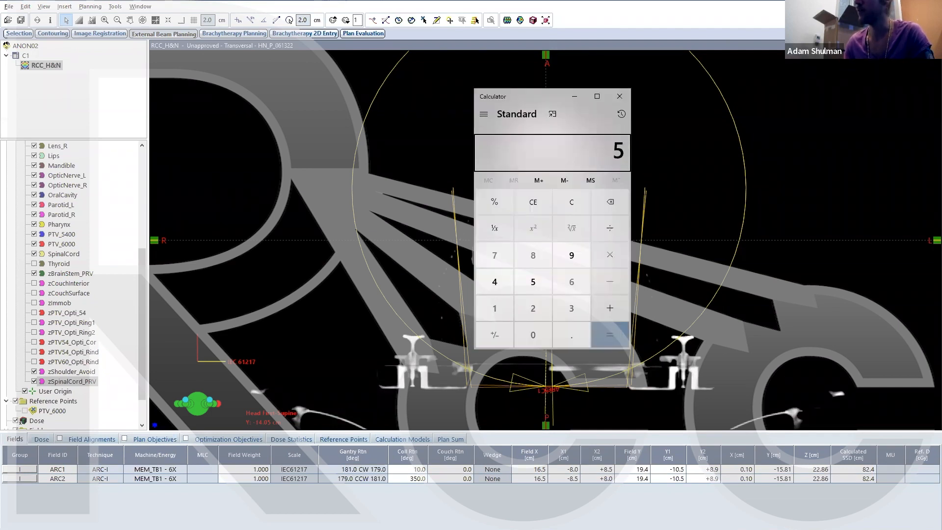
pyautogui.write('4/60')
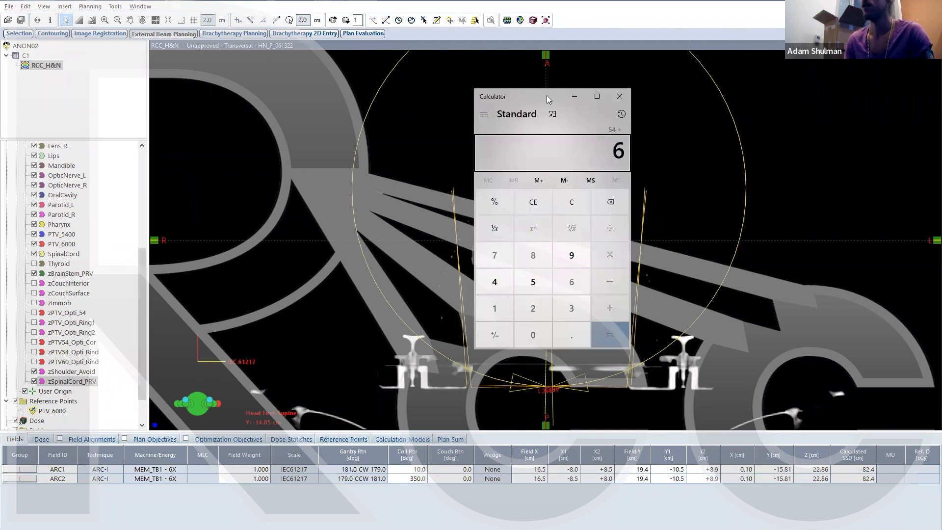
pyautogui.press('Return')
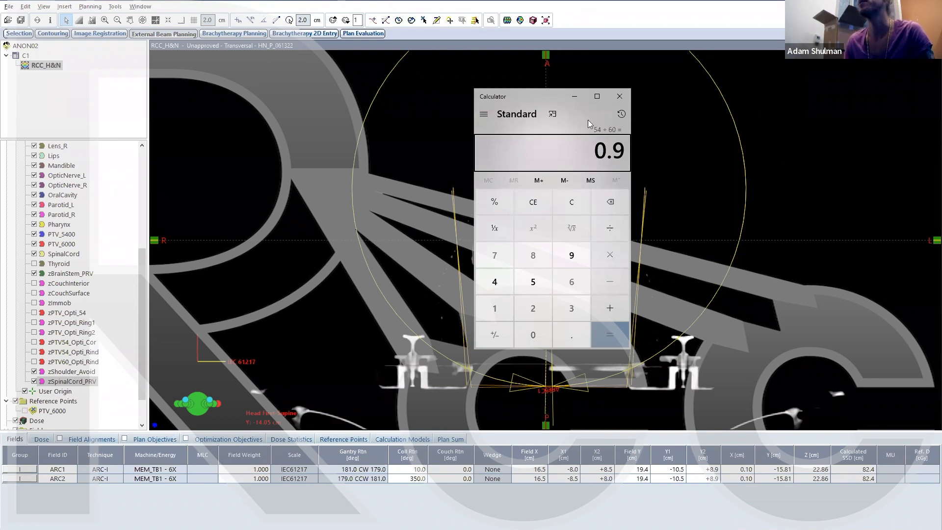
pyautogui.click(575, 99)
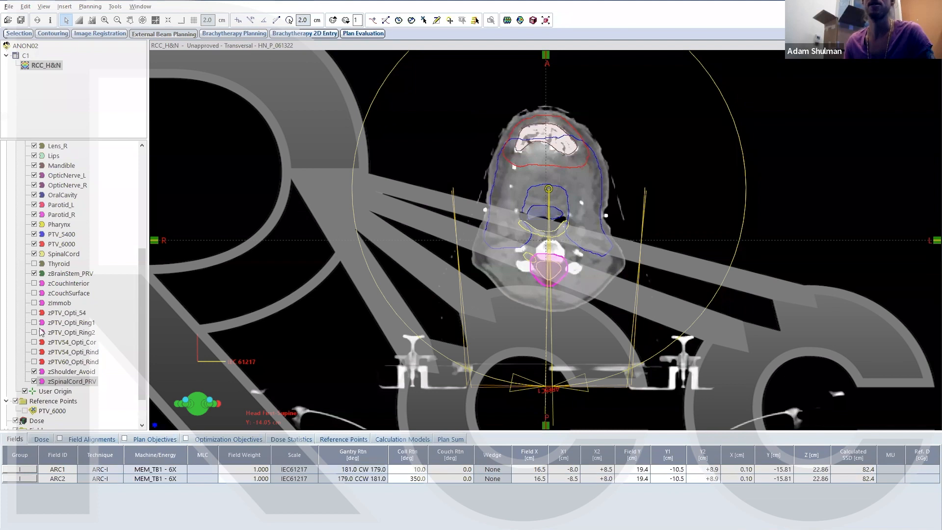
# Step: Show the zPTV_Opti_54 and zPTV54_Opti_Rind structures and review their contours through the jaw and neck slices
pyautogui.click(34, 312)
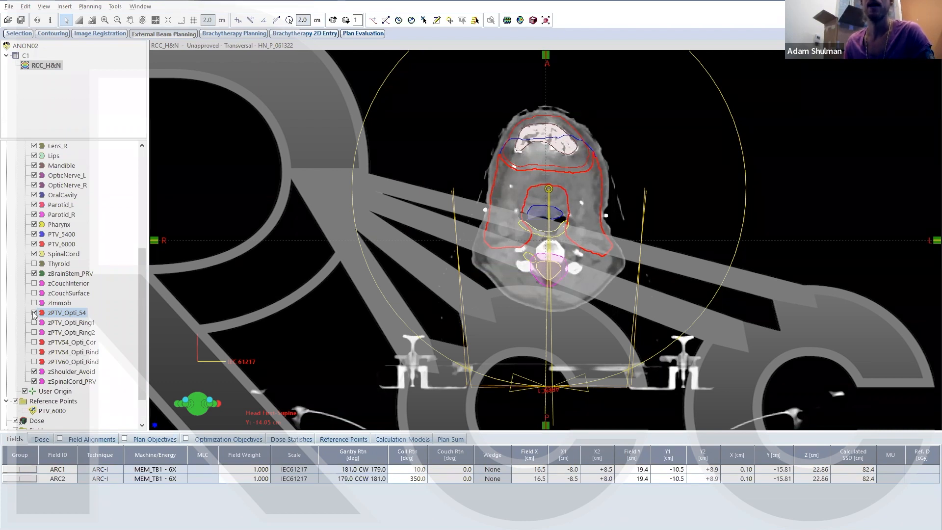
pyautogui.click(34, 352)
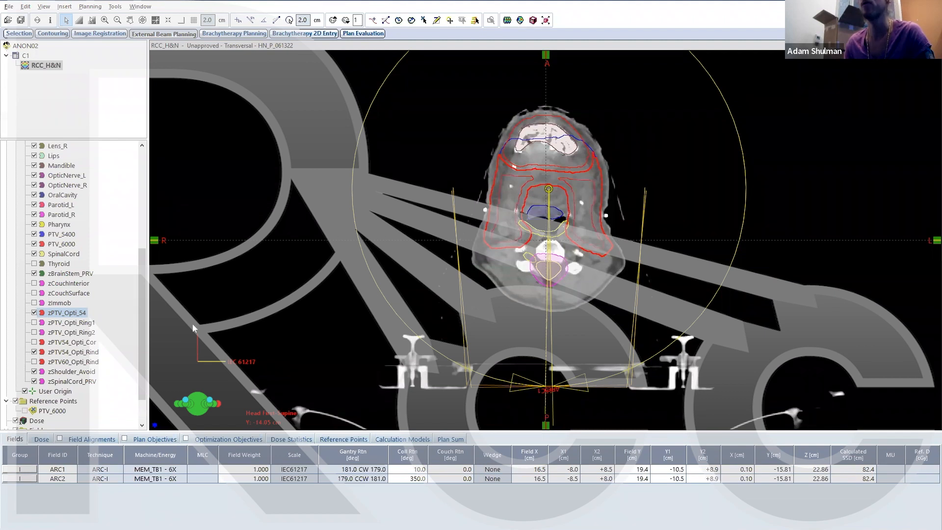
pyautogui.click(489, 187)
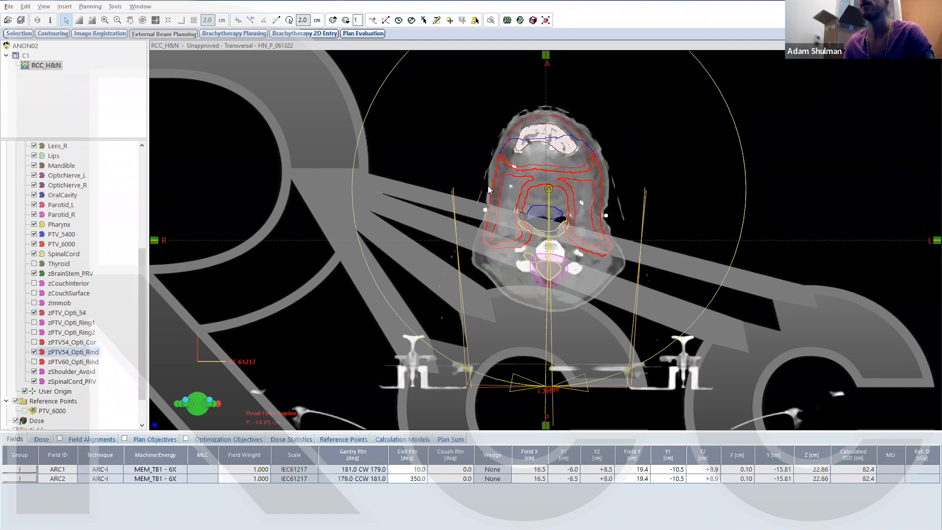
pyautogui.scroll(-8, 514, 173)
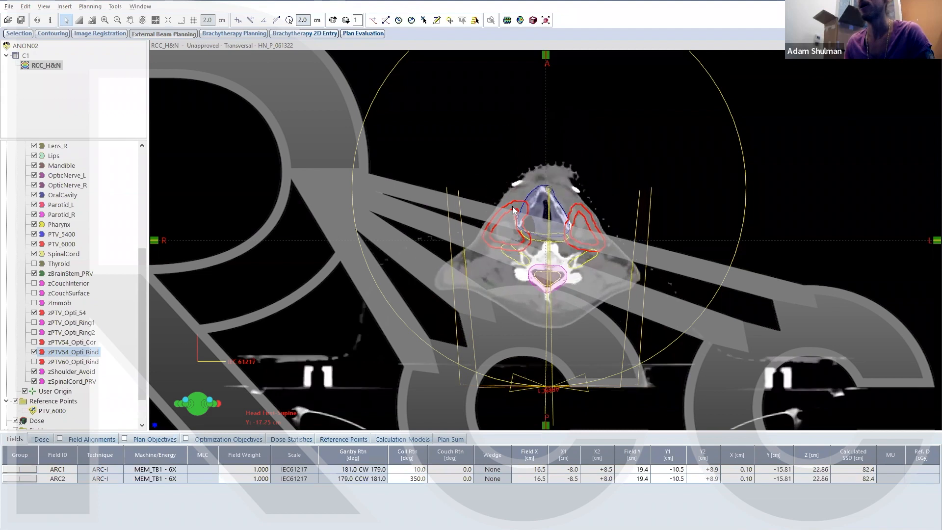
pyautogui.scroll(9, 523, 204)
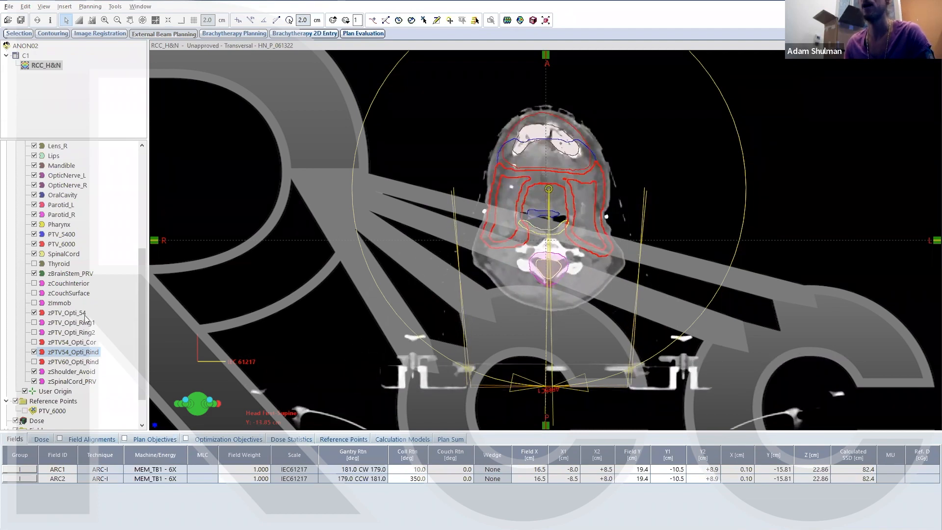
# Step: Show zPTV60_Opti_Rind in place of zPTV54_Opti_Rind and review its contour through the jaw-level slices
pyautogui.click(34, 362)
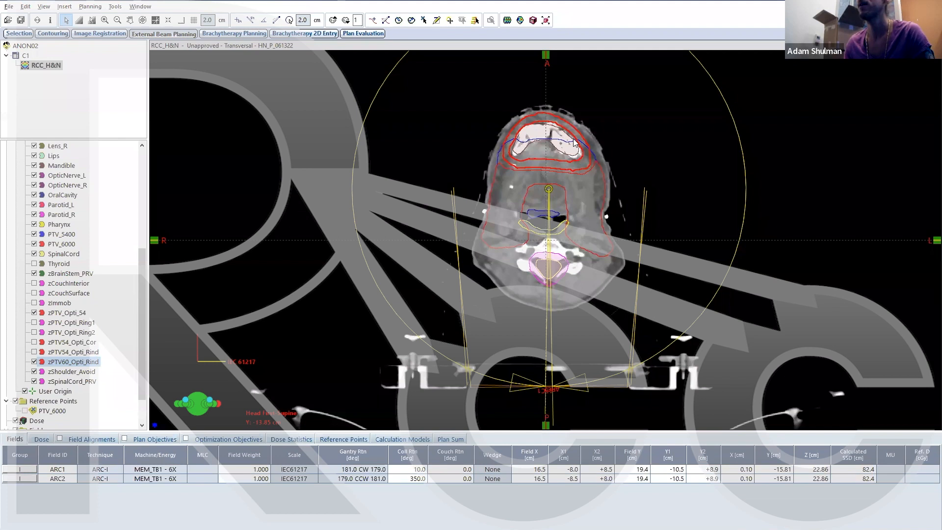
pyautogui.scroll(8, 578, 148)
pyautogui.scroll(4, 588, 151)
pyautogui.scroll(-7, 588, 151)
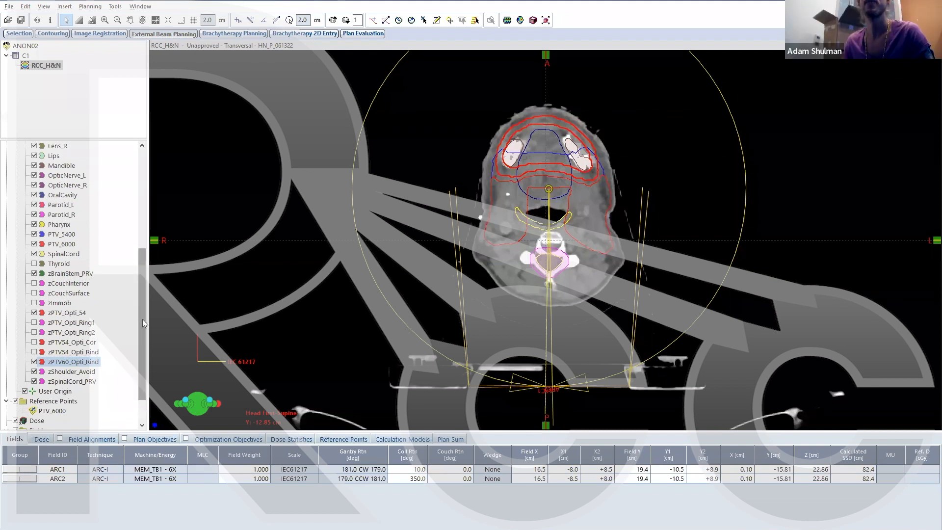
# Step: Show the zPTV54_Opti_Cor structure and review its contour from the jaw-level slices through the neck and back
pyautogui.scroll(-2, 142, 359)
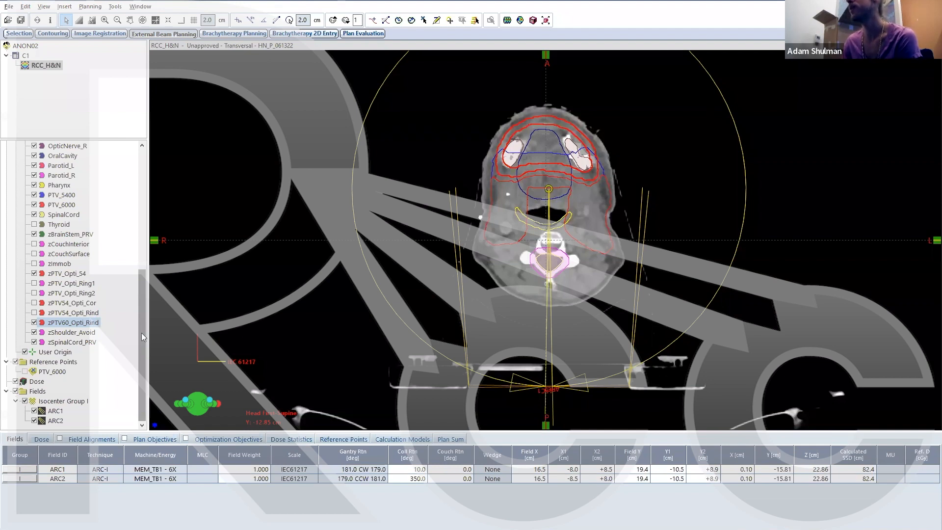
pyautogui.click(34, 303)
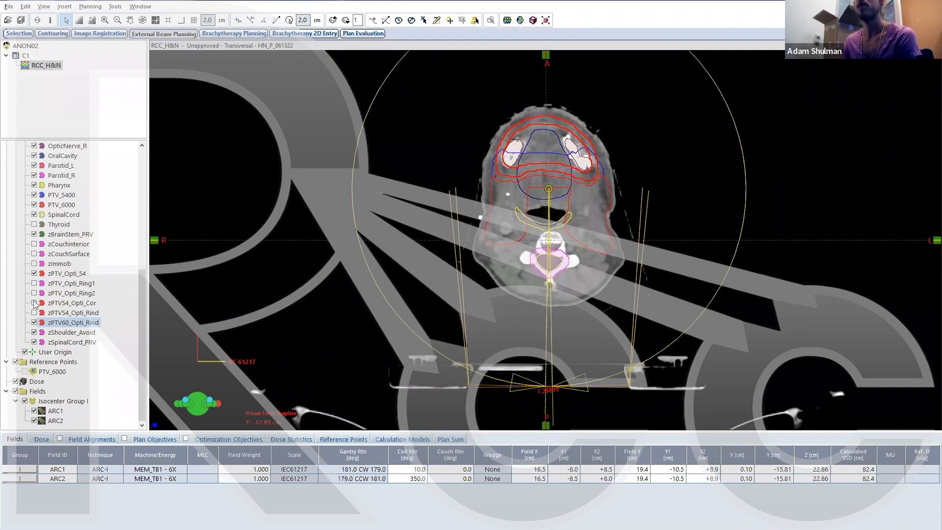
pyautogui.click(71, 305)
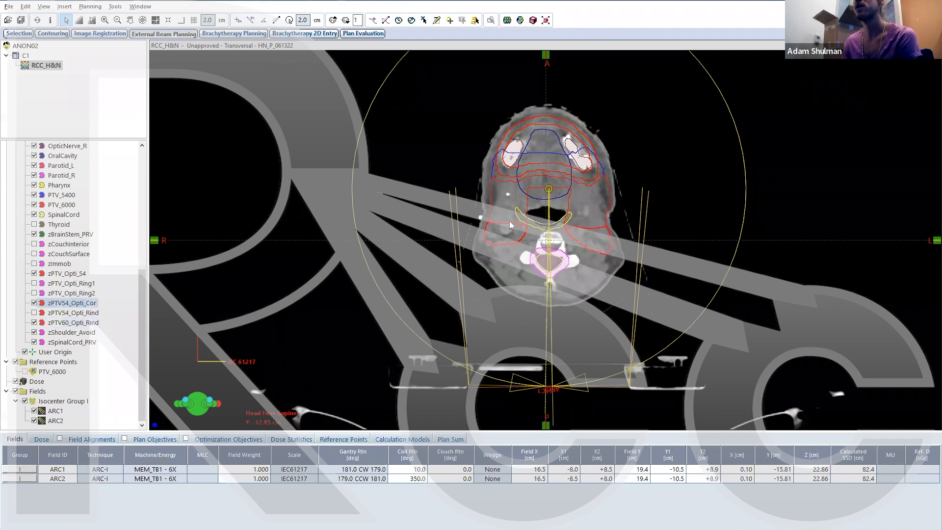
pyautogui.scroll(-2, 599, 234)
pyautogui.scroll(-4, 599, 241)
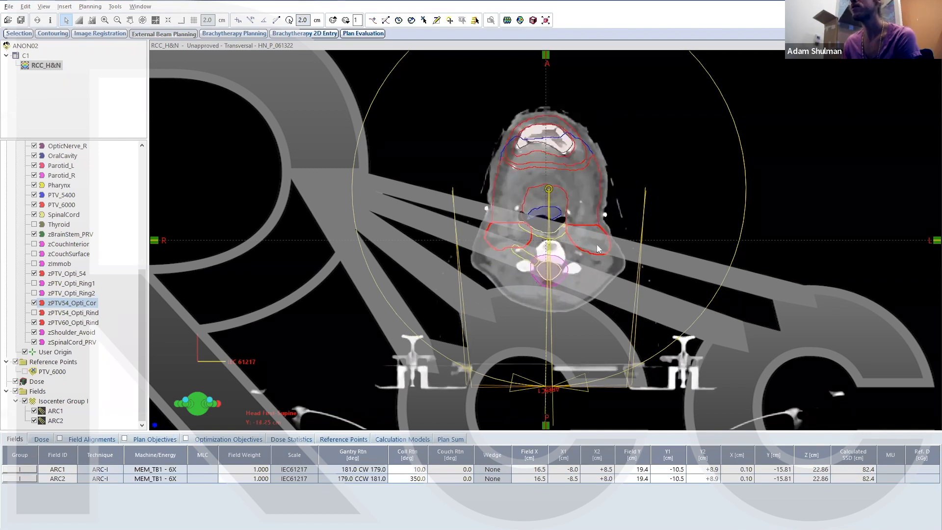
pyautogui.scroll(-20, 519, 245)
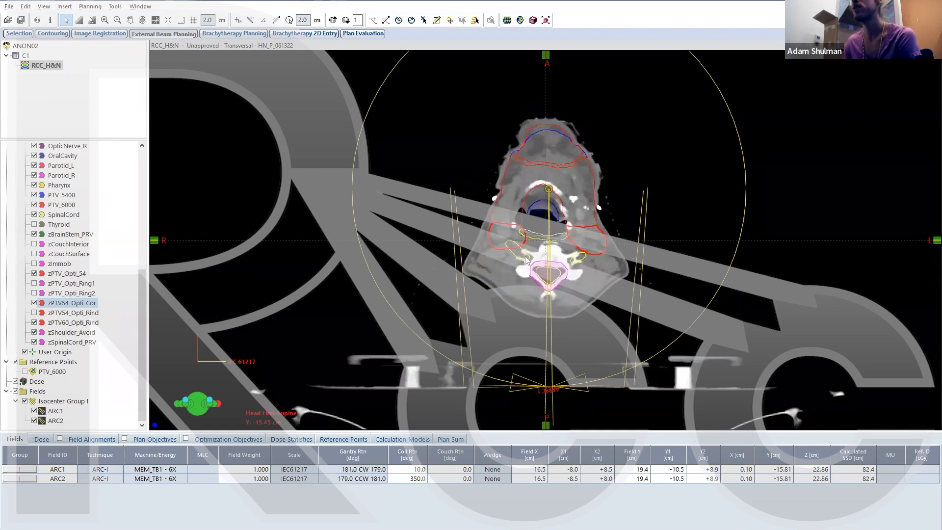
pyautogui.scroll(-8, 528, 264)
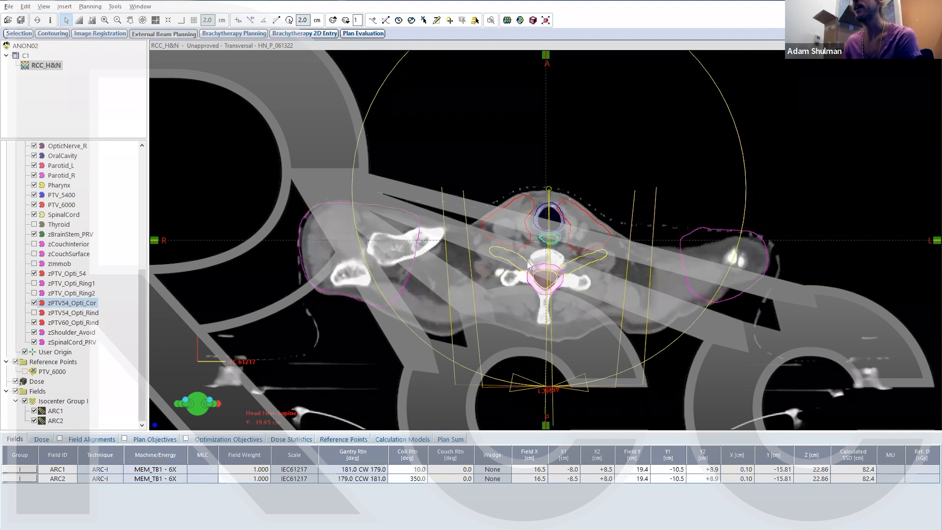
pyautogui.scroll(20, 525, 251)
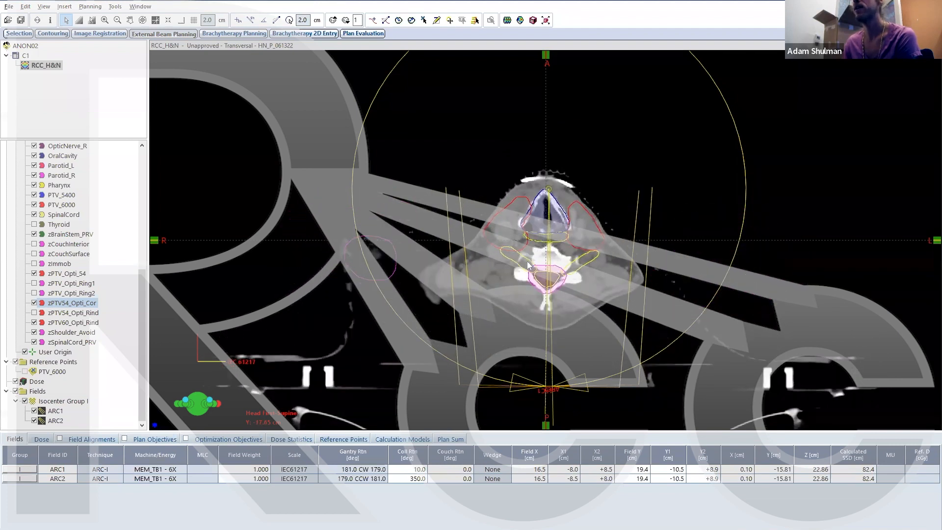
pyautogui.scroll(20, 520, 234)
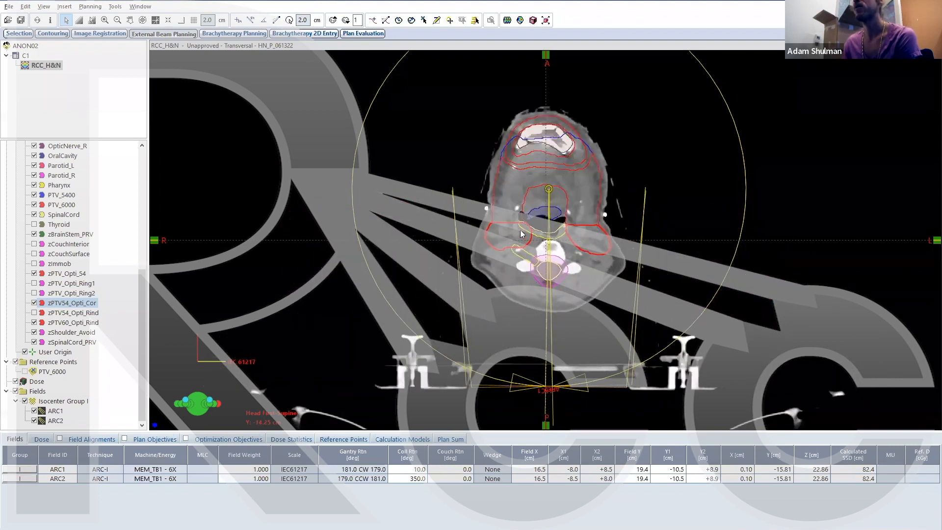
pyautogui.scroll(12, 519, 230)
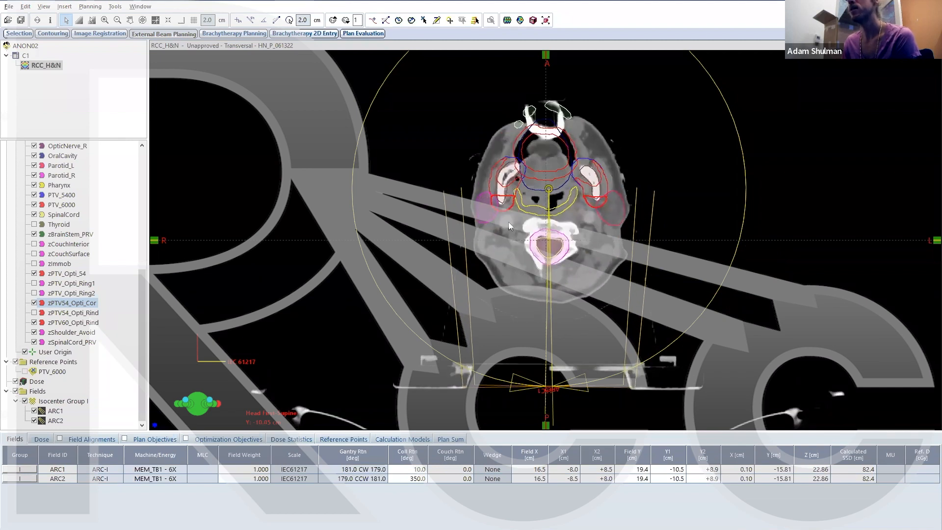
pyautogui.scroll(-10, 505, 206)
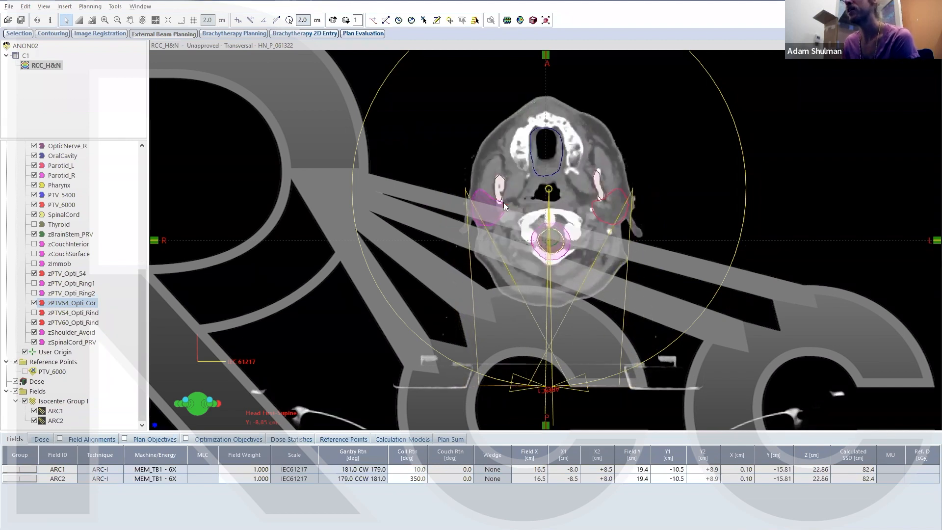
pyautogui.scroll(-9, 505, 205)
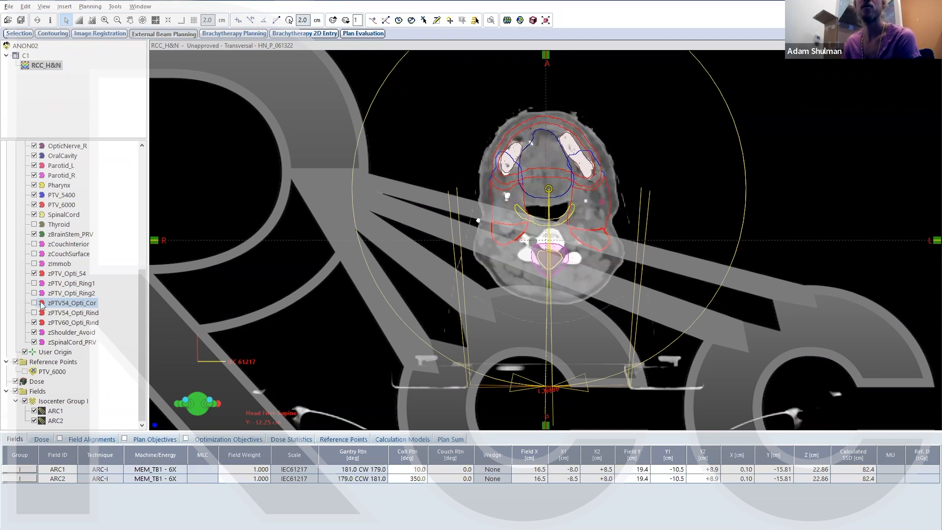
# Step: Show zPTV_Opti_Ring1 in place of zPTV54_Opti_Cor, and switch to Calculator to multiply 0.85 by 54 and divide the result by 60
pyautogui.click(34, 284)
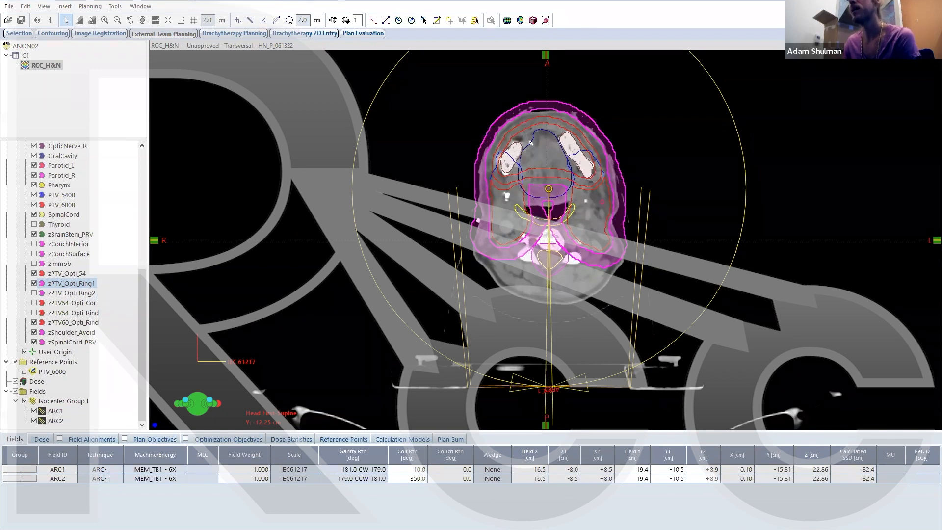
pyautogui.click(491, 528)
pyautogui.write('.85')
pyautogui.write('*54')
pyautogui.press('Return')
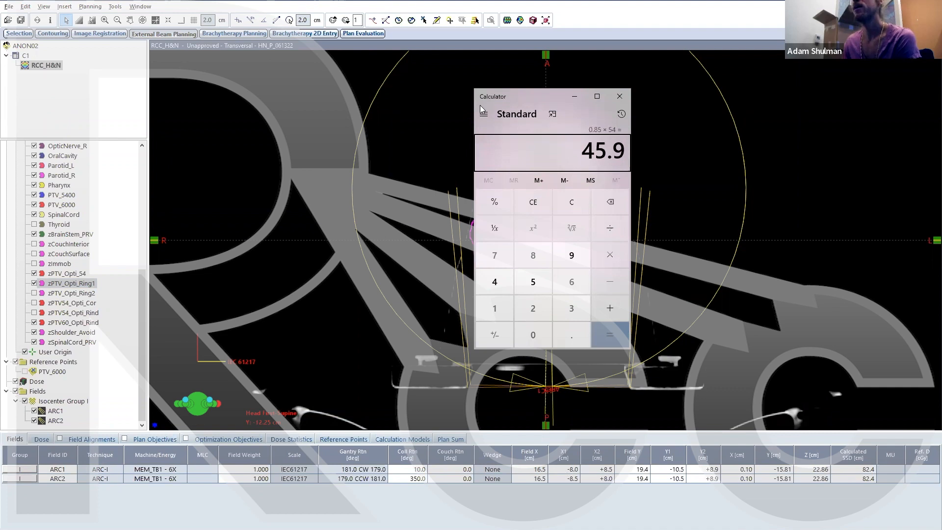
pyautogui.moveTo(480, 105); pyautogui.dragTo(227, 93)
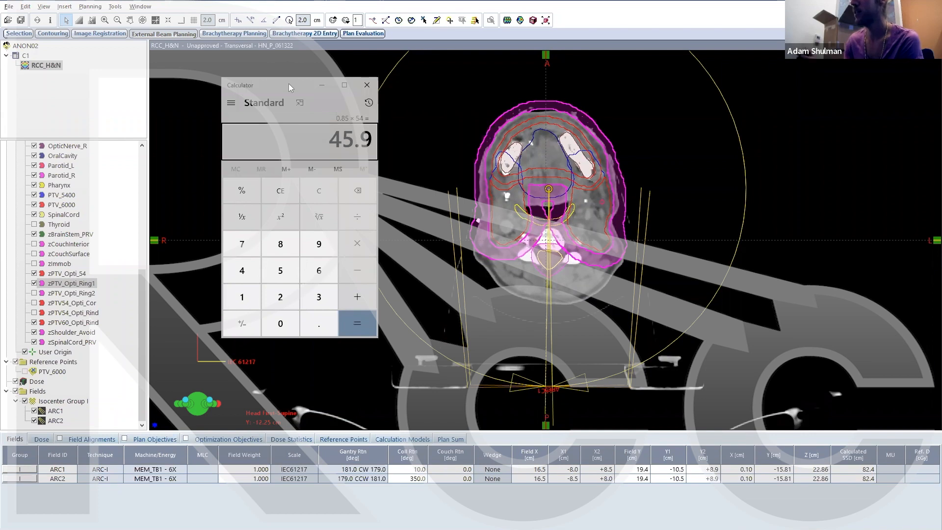
pyautogui.write('/60')
pyautogui.press('Return')
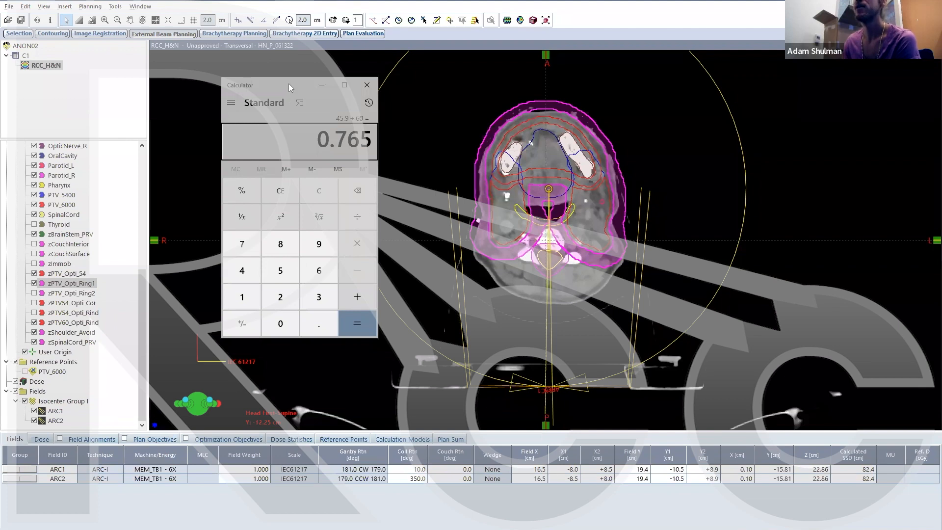
# Step: Divide 23 by 5 in Calculator and minimize it to return to the plan
pyautogui.write('23')
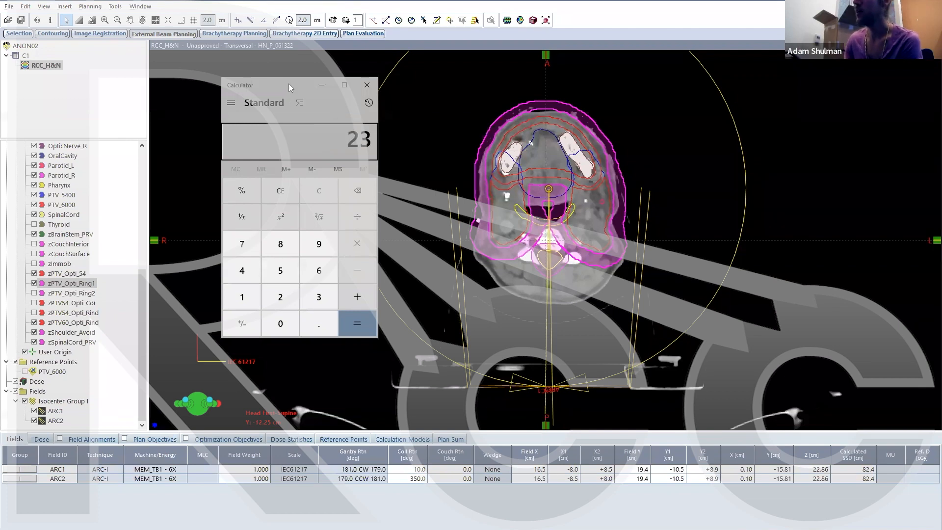
pyautogui.press('/')
pyautogui.write('5')
pyautogui.press('Return')
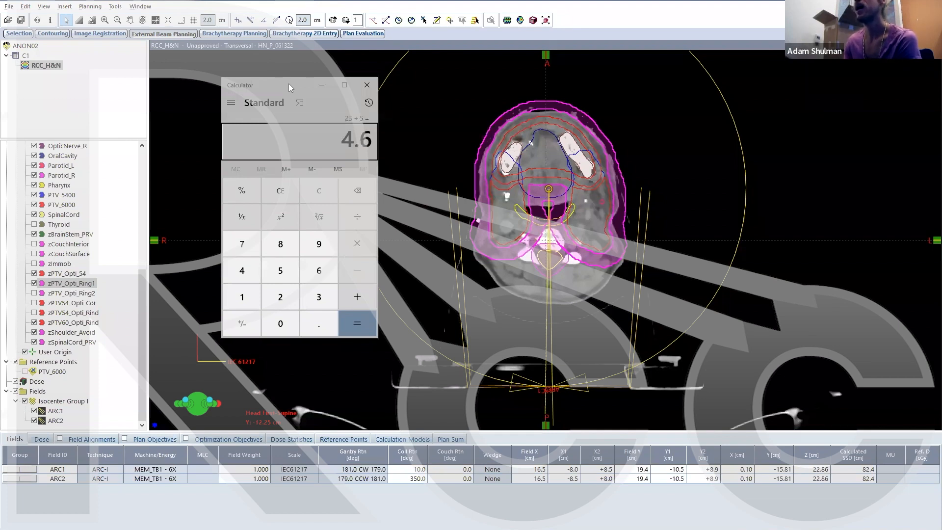
pyautogui.click(330, 87)
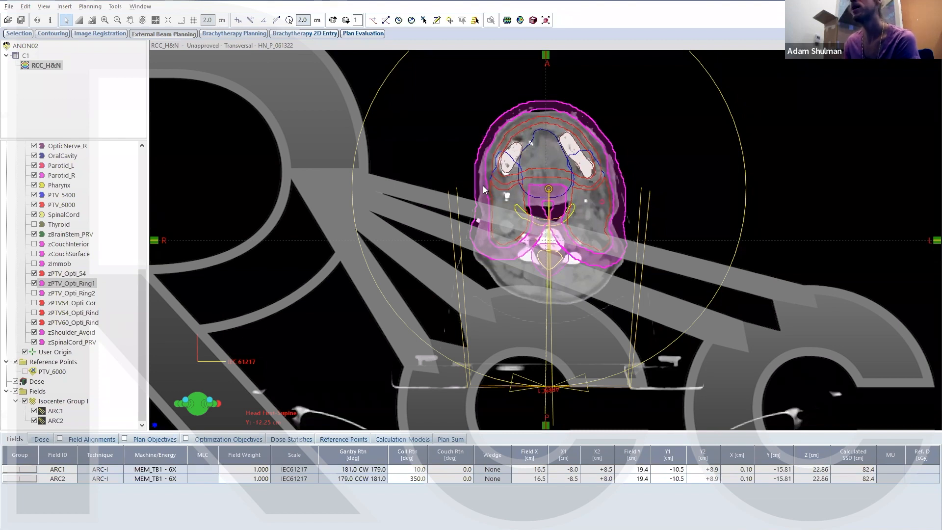
# Step: Switch back to Calculator, multiply 0.85 by 54, and minimize it again
pyautogui.moveTo(446, 528)
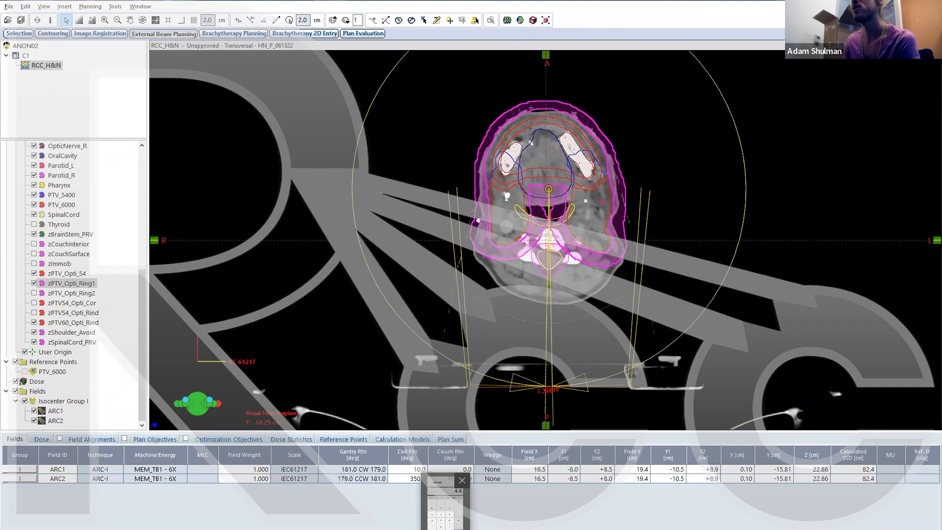
pyautogui.click(445, 508)
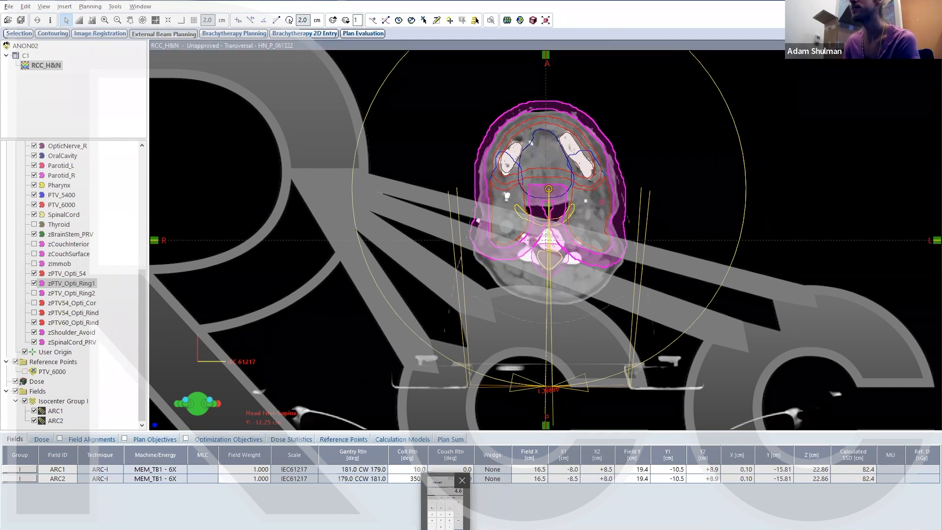
pyautogui.press('Escape')
pyautogui.write('0.85*54')
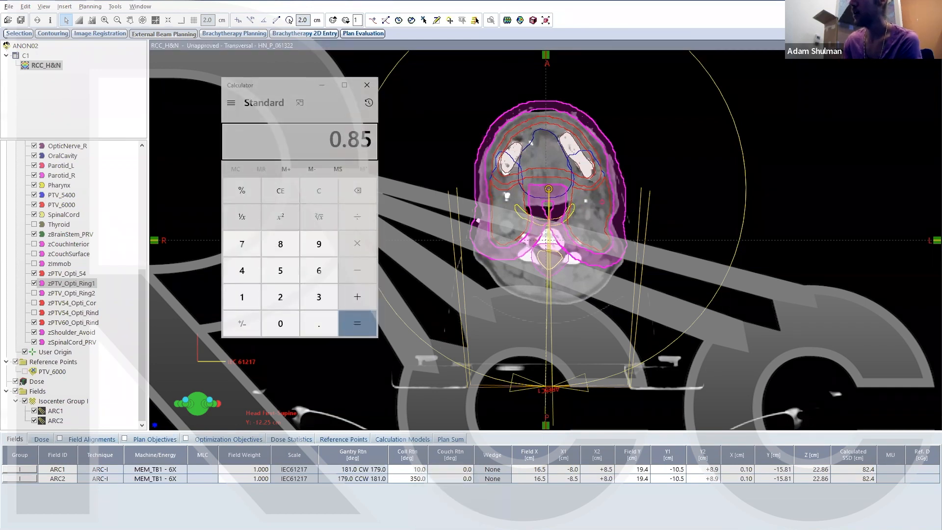
pyautogui.press('Return')
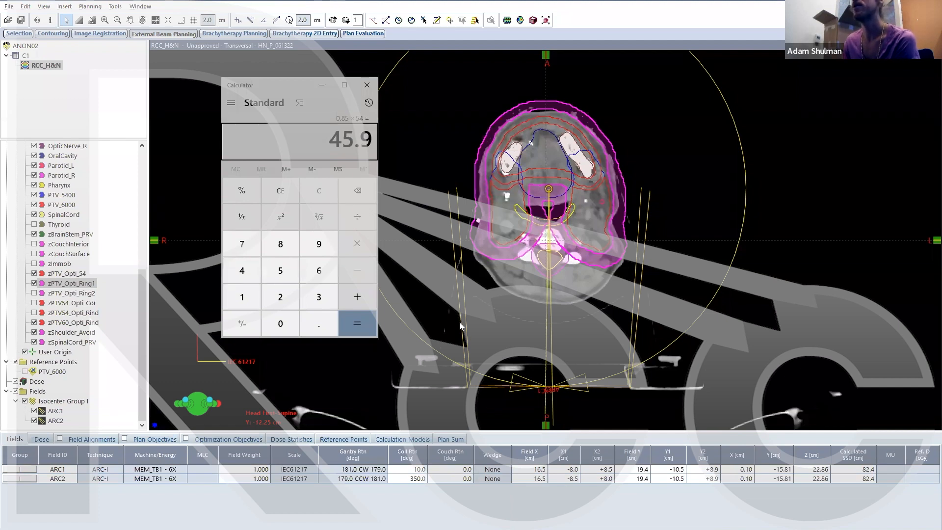
pyautogui.click(322, 85)
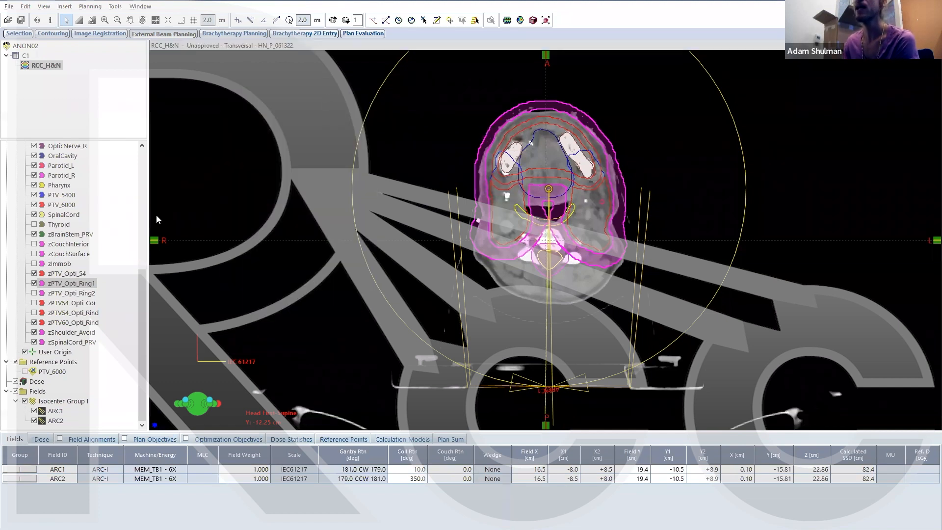
# Step: Show zPTV_Opti_Ring2 alongside zPTV_Opti_Ring1 and review both rings through the jaw and neck slices
pyautogui.click(34, 293)
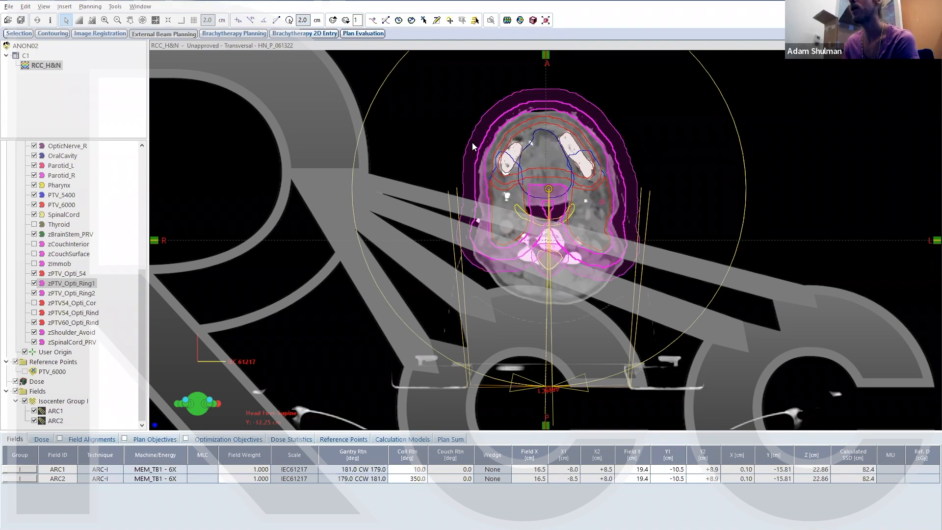
pyautogui.scroll(-5, 499, 141)
pyautogui.scroll(5, 498, 138)
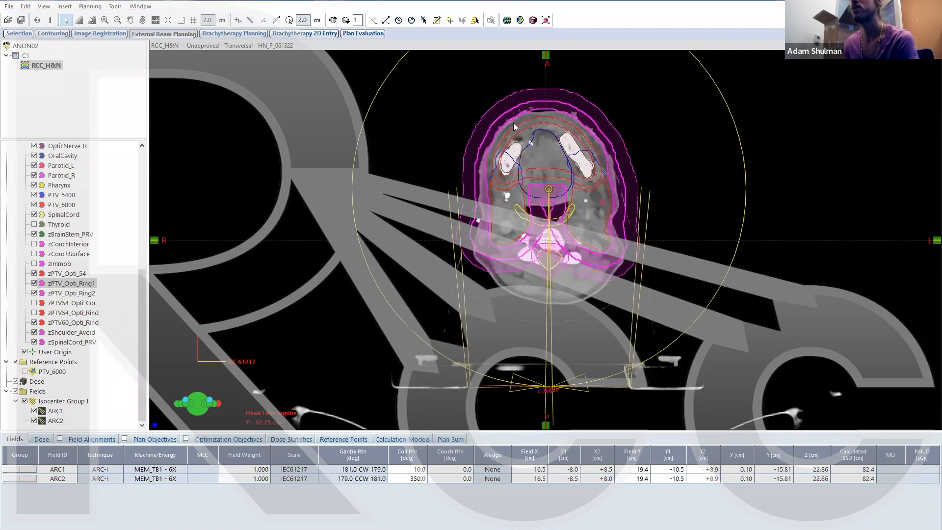
pyautogui.scroll(-8, 595, 126)
pyautogui.scroll(-5, 595, 124)
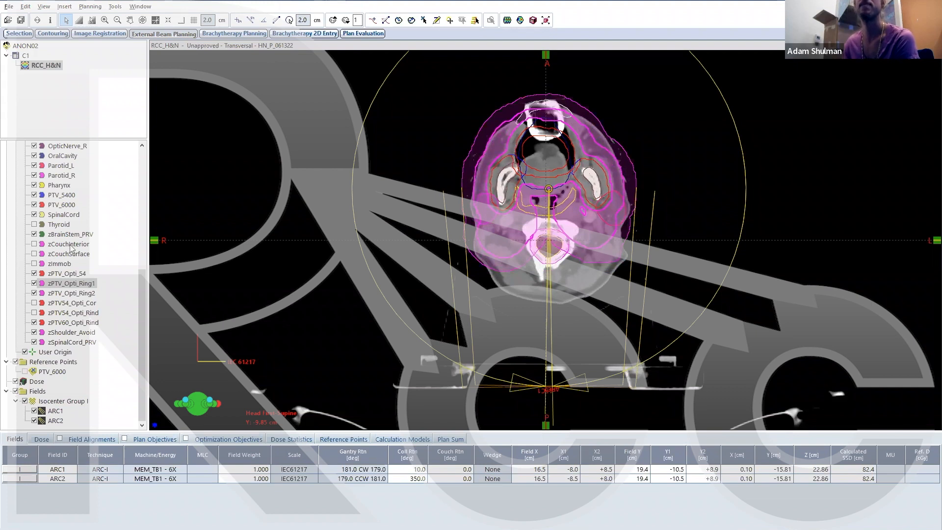
pyautogui.scroll(1, 498, 273)
pyautogui.scroll(15, 497, 270)
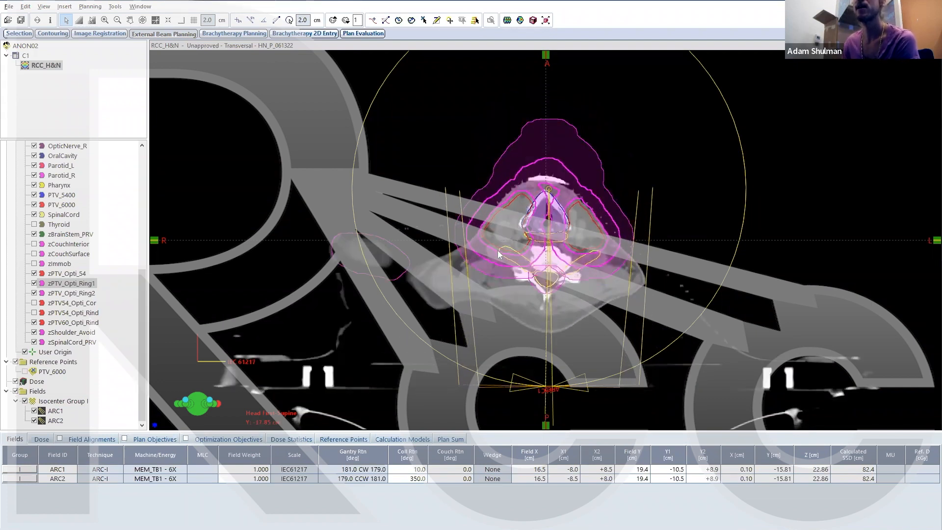
# Step: Examine the zShoulder_Avoid contour and the two optimization rings through the lower neck and shoulder slices
pyautogui.scroll(-13, 381, 227)
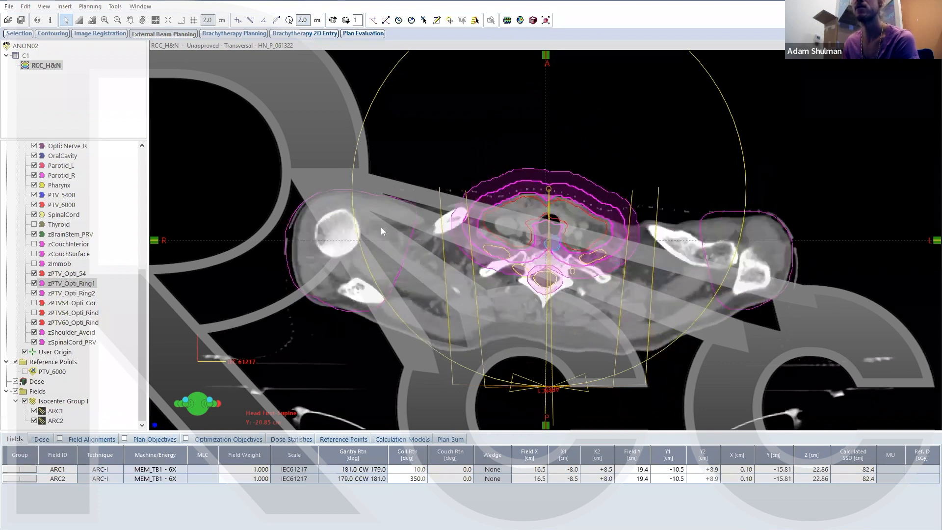
pyautogui.scroll(7, 381, 227)
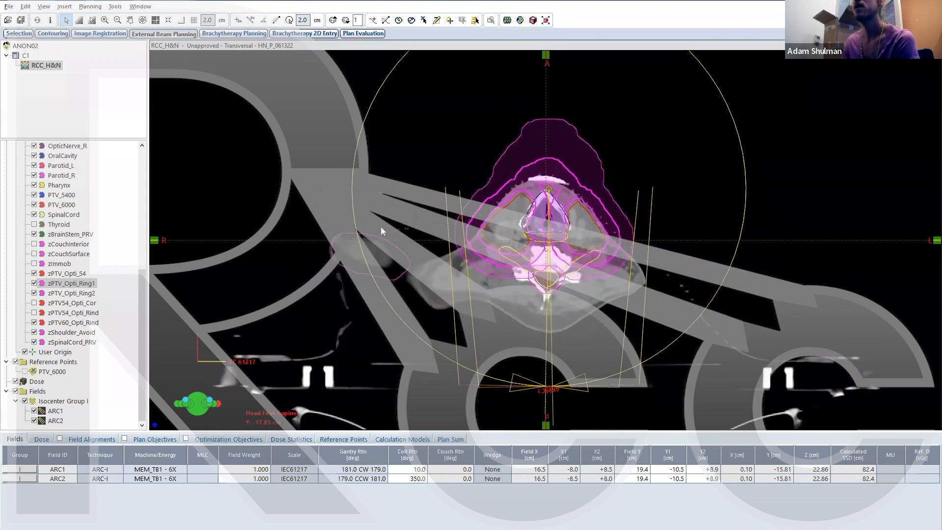
pyautogui.scroll(17, 381, 227)
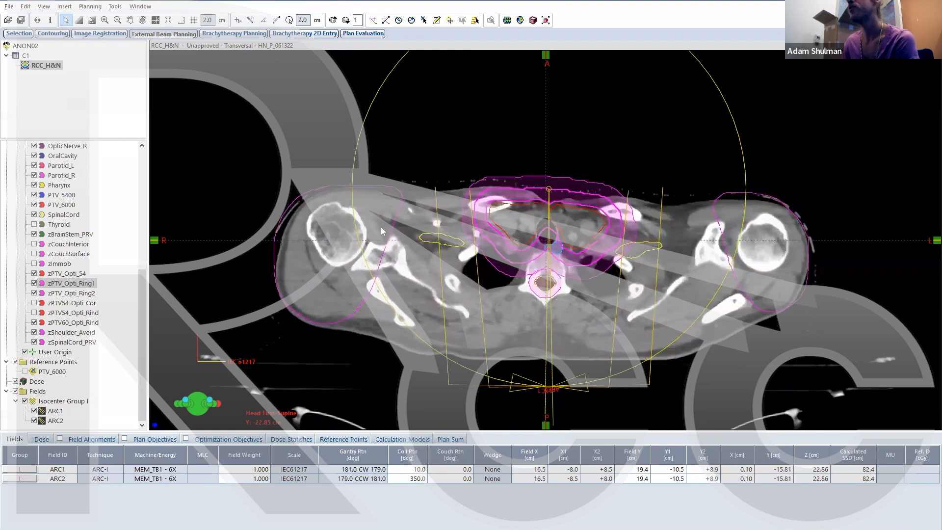
pyautogui.scroll(-5, 380, 227)
pyautogui.scroll(10, 379, 230)
pyautogui.scroll(-10, 379, 230)
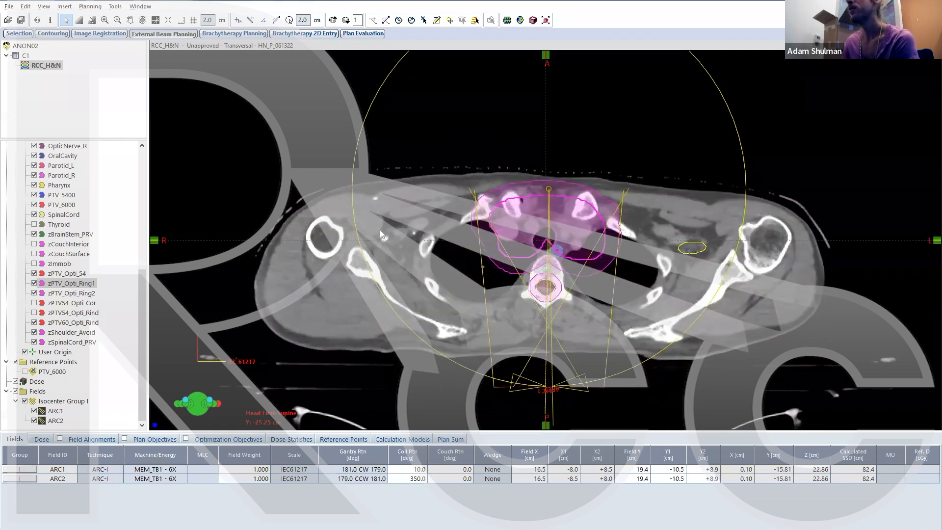
pyautogui.scroll(5, 380, 229)
pyautogui.scroll(-3, 380, 229)
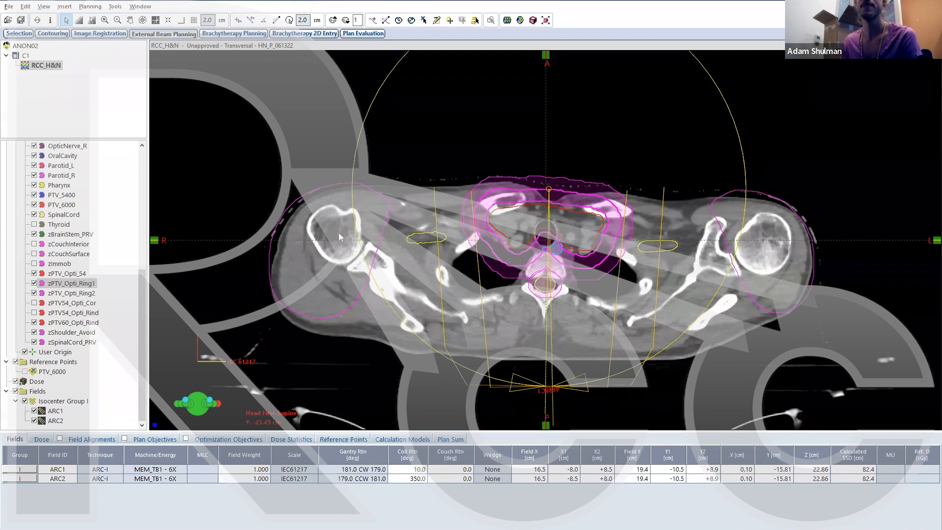
pyautogui.scroll(3, 332, 227)
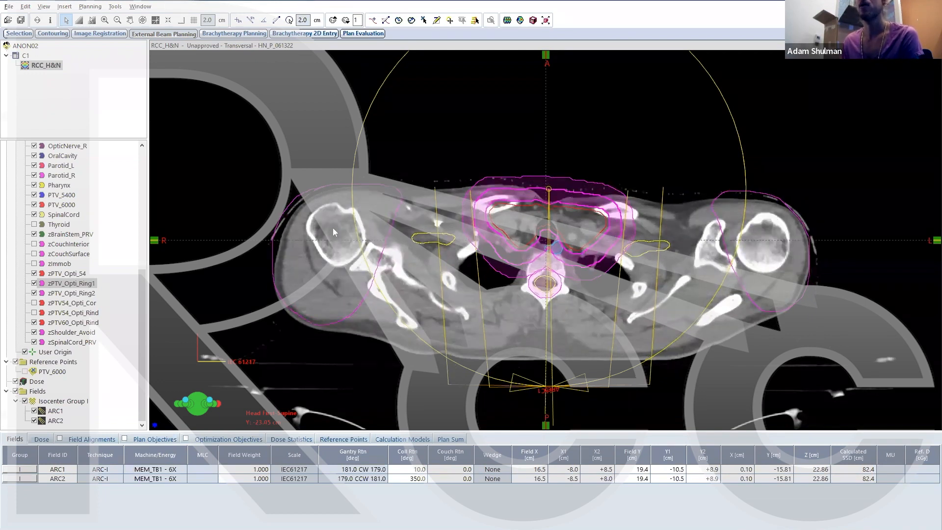
pyautogui.scroll(3, 332, 228)
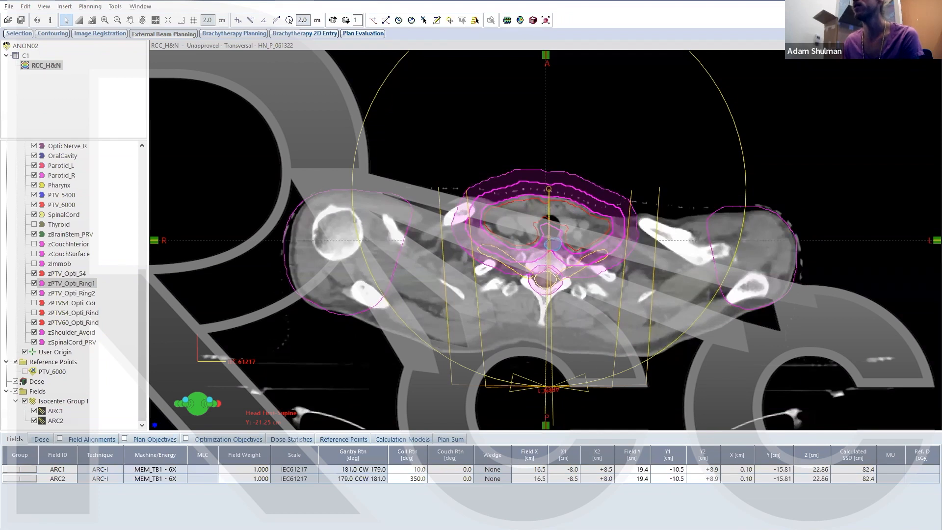
# Step: Enlarge the 3D model view and switch it to the beam's eye view of ARC1
pyautogui.doubleClick(332, 228)
pyautogui.doubleClick(550, 181)
pyautogui.rightClick(614, 169)
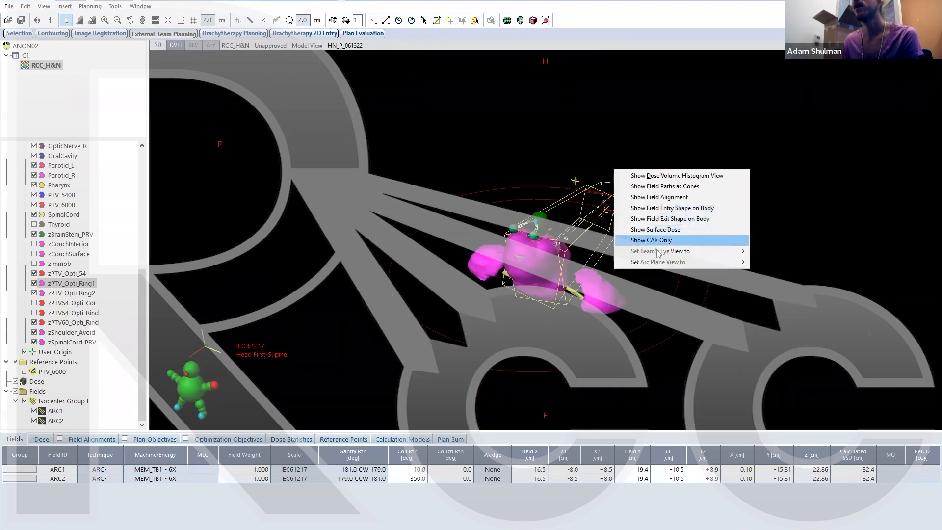
pyautogui.moveTo(658, 253)
pyautogui.click(778, 249)
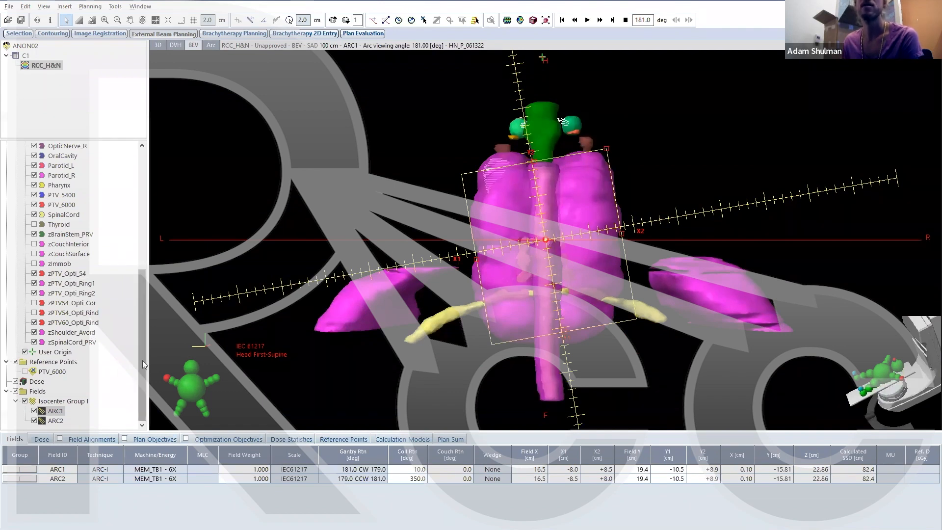
# Step: Hide all structures in the HN_P_061322 structure set, including the spinal cord PRV, shoulder avoidance, rings and PTV optimization structures
pyautogui.click(33, 342)
pyautogui.click(33, 332)
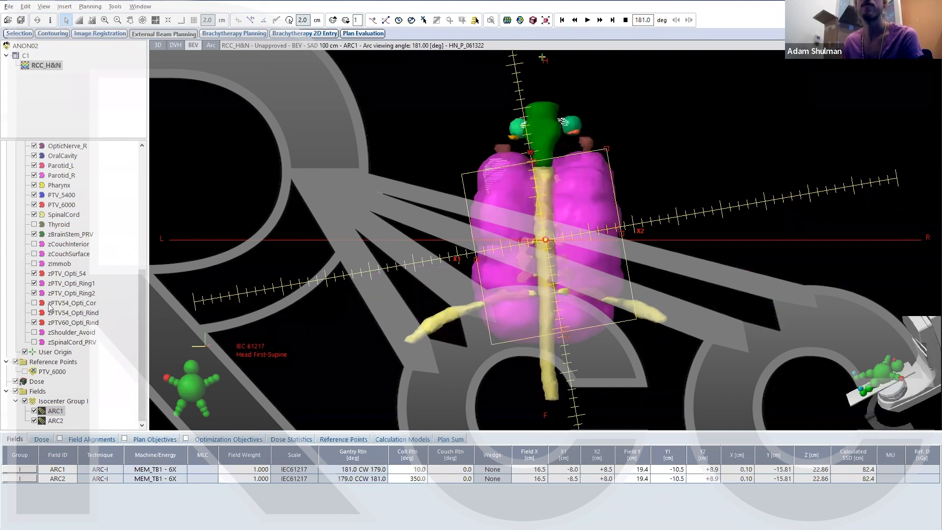
pyautogui.click(34, 293)
pyautogui.click(35, 284)
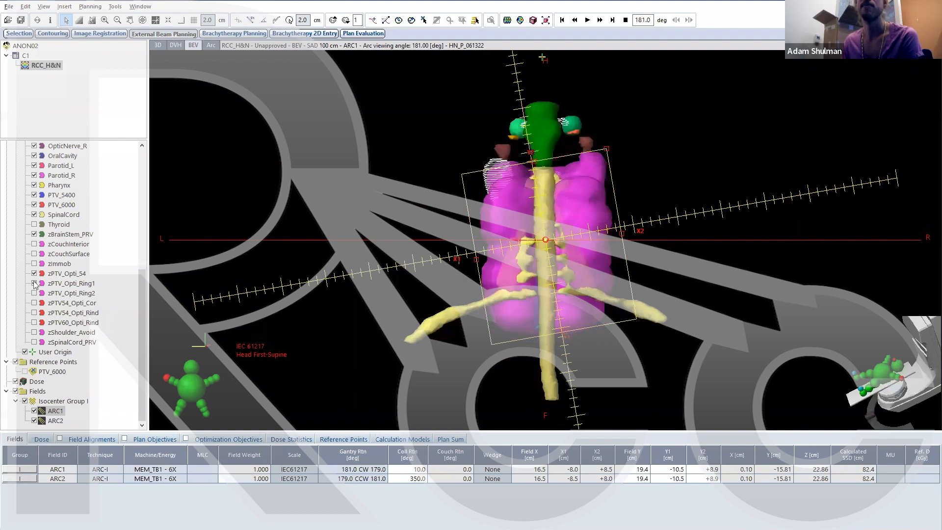
pyautogui.click(34, 273)
pyautogui.scroll(4, 138, 188)
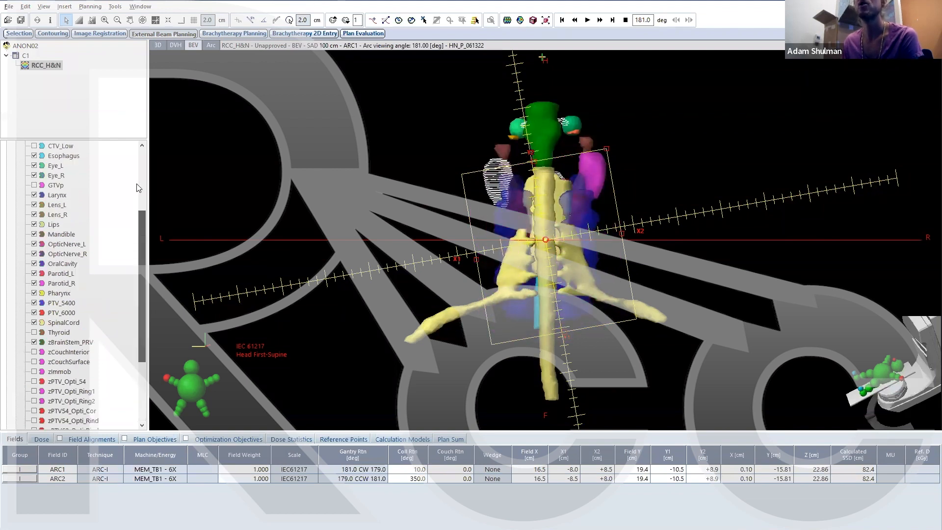
pyautogui.moveTo(137, 184); pyautogui.dragTo(136, 159)
pyautogui.click(24, 175)
pyautogui.click(24, 176)
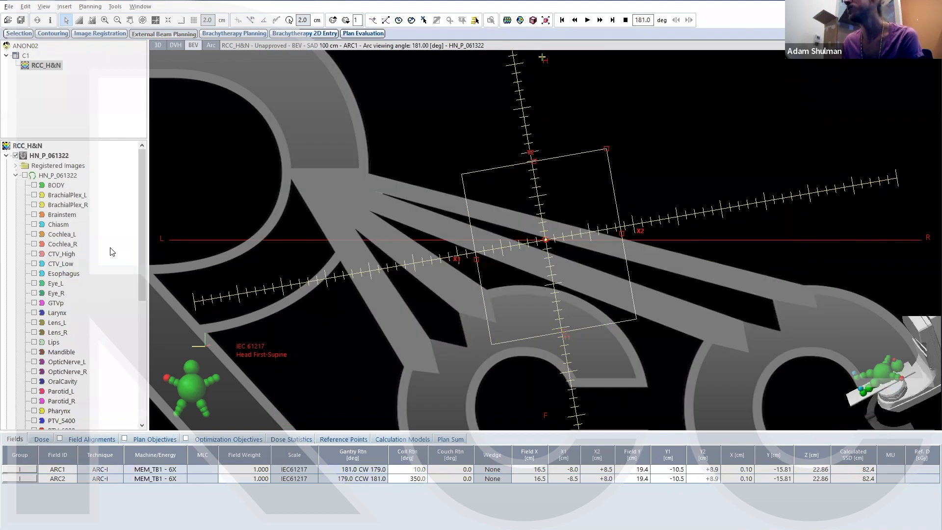
# Step: Show only PTV_5400 and PTV_6000 and play the ARC1 gantry rotation in the beam's eye view
pyautogui.moveTo(140, 265); pyautogui.dragTo(141, 350)
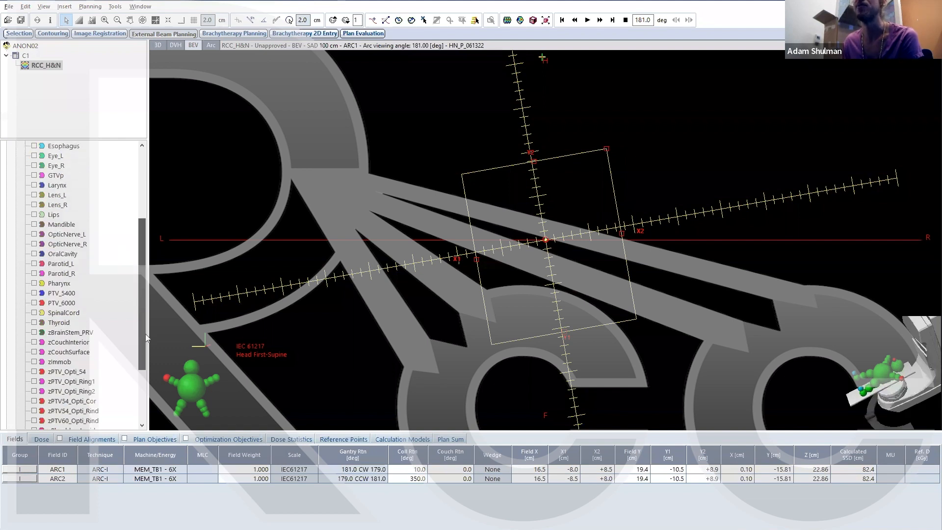
pyautogui.click(34, 294)
pyautogui.click(35, 304)
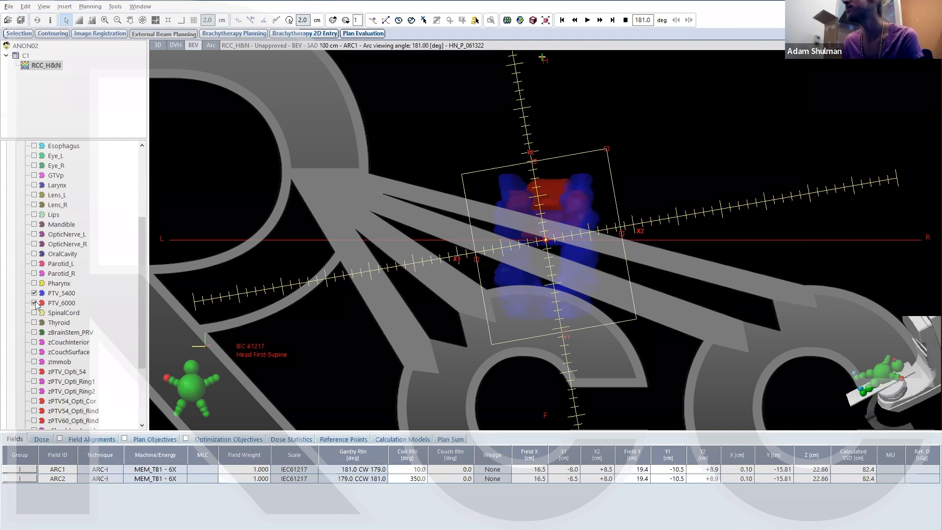
pyautogui.moveTo(144, 291); pyautogui.dragTo(144, 308)
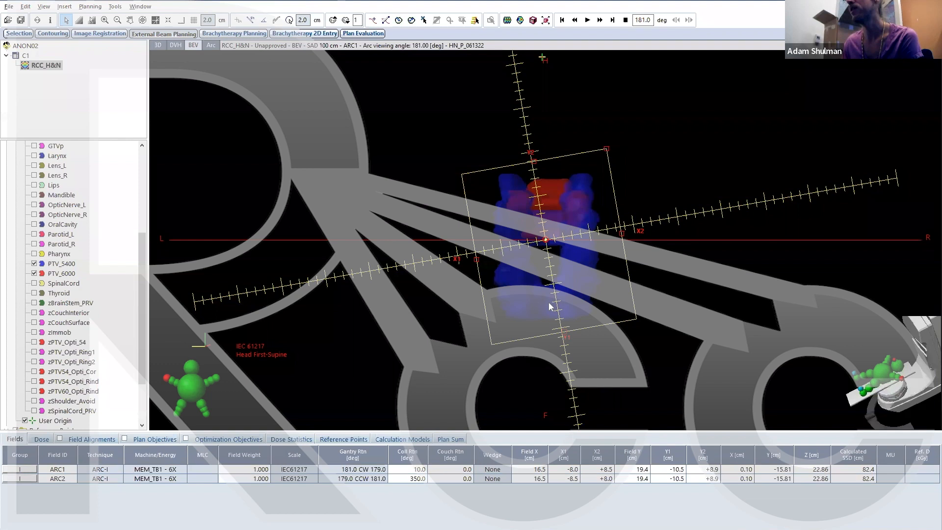
pyautogui.click(588, 20)
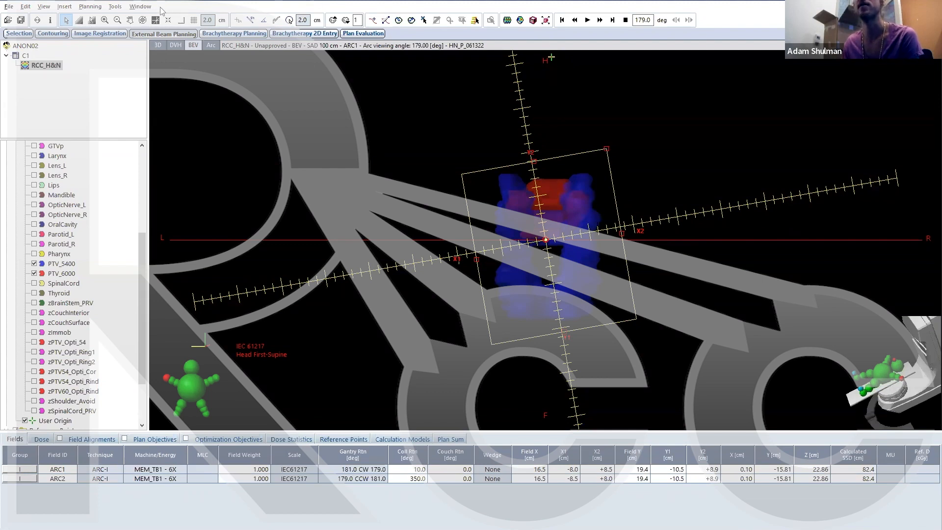
# Step: Open the plan for optimization and widen the structure ID column so the full structure names fit
pyautogui.click(91, 7)
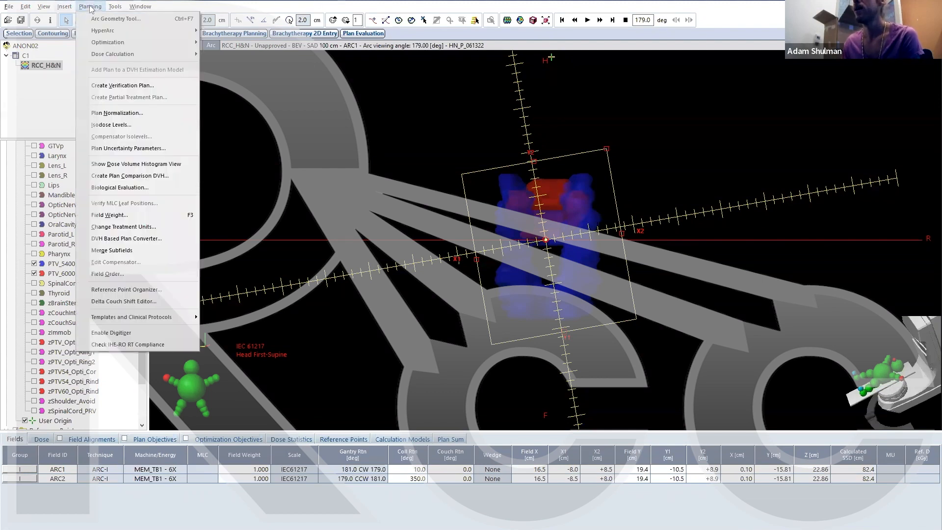
pyautogui.moveTo(146, 44)
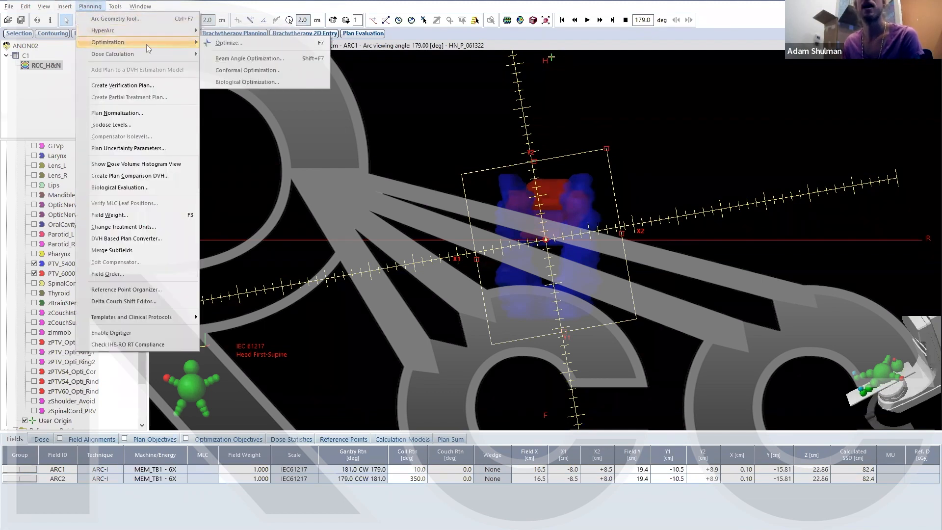
pyautogui.click(238, 42)
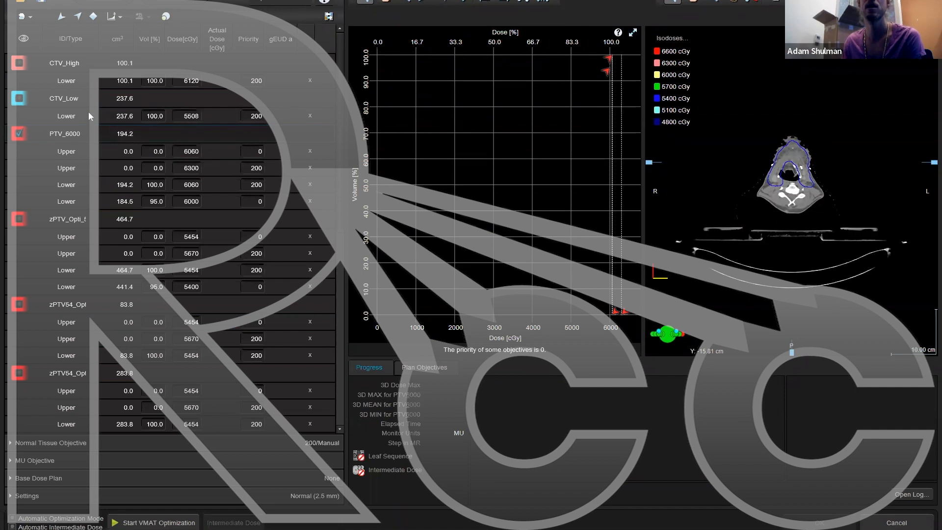
pyautogui.scroll(-3, 73, 133)
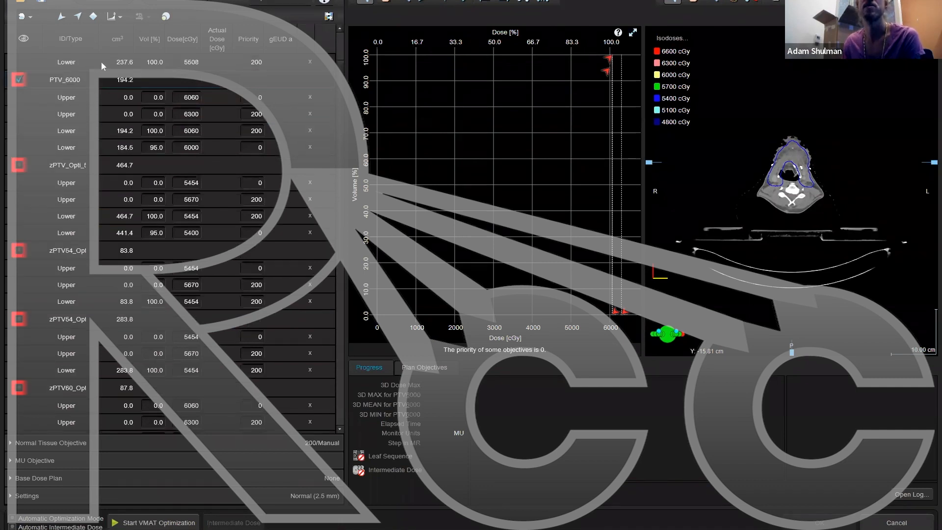
pyautogui.moveTo(98, 46); pyautogui.dragTo(128, 46)
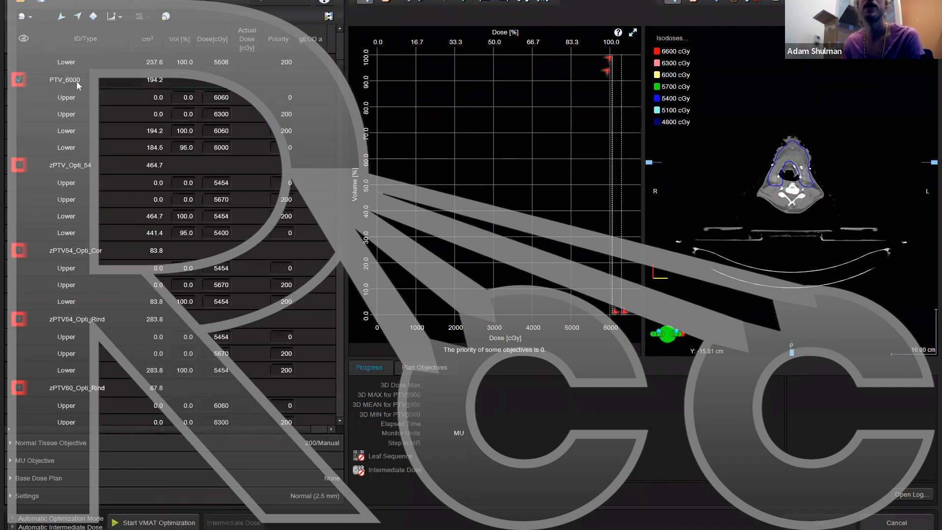
# Step: Expand the Normal Tissue Objective settings and review the dose objectives of PTV_6000 and the zPTV optimization structures
pyautogui.click(186, 147)
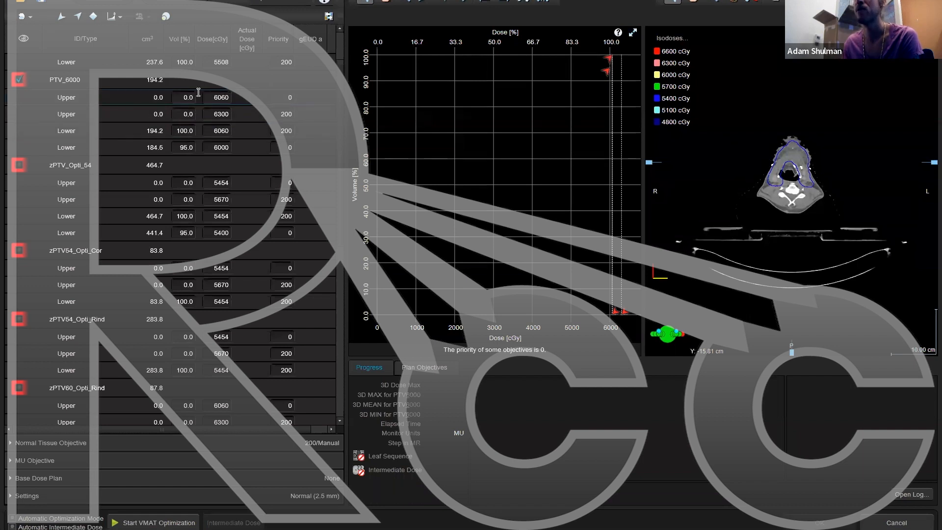
pyautogui.click(13, 444)
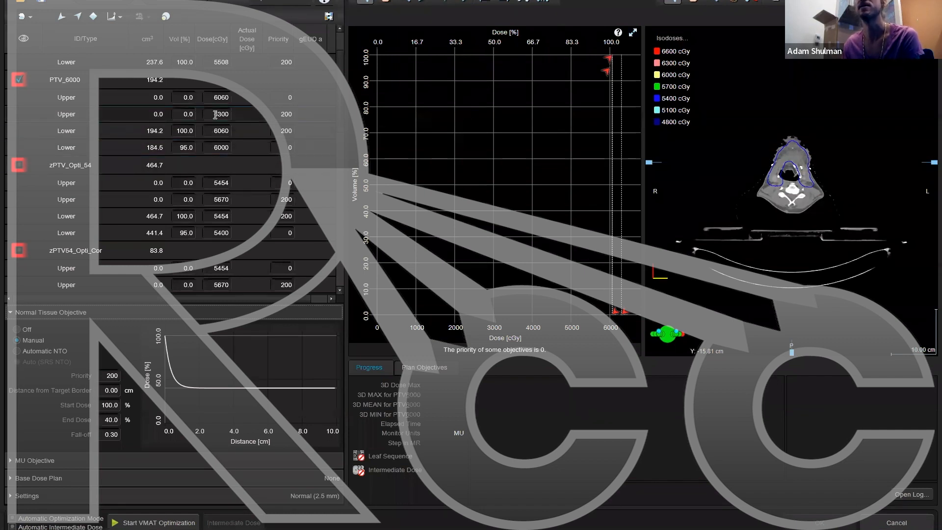
pyautogui.moveTo(340, 109)
pyautogui.mouseDown()
pyautogui.moveTo(340, 99)
pyautogui.moveTo(339, 123)
pyautogui.mouseUp()
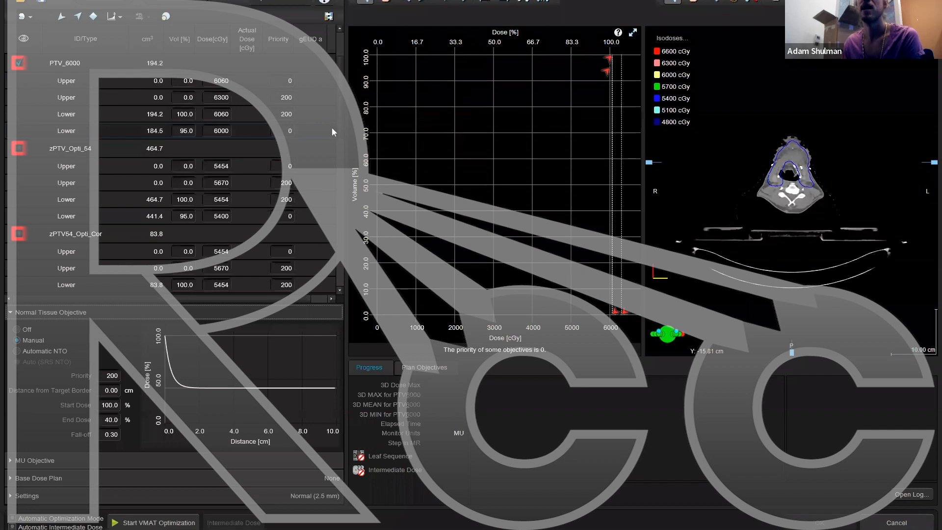
pyautogui.scroll(-2, 339, 152)
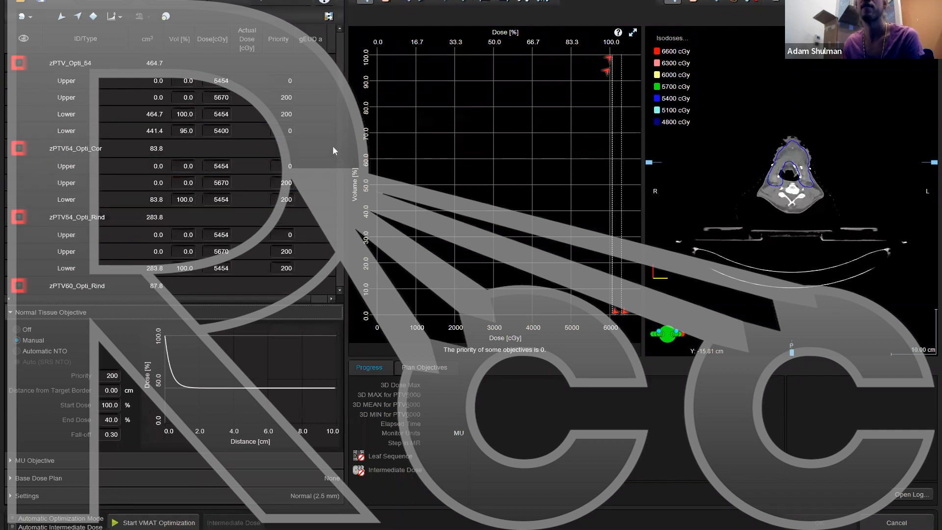
pyautogui.scroll(-2, 339, 174)
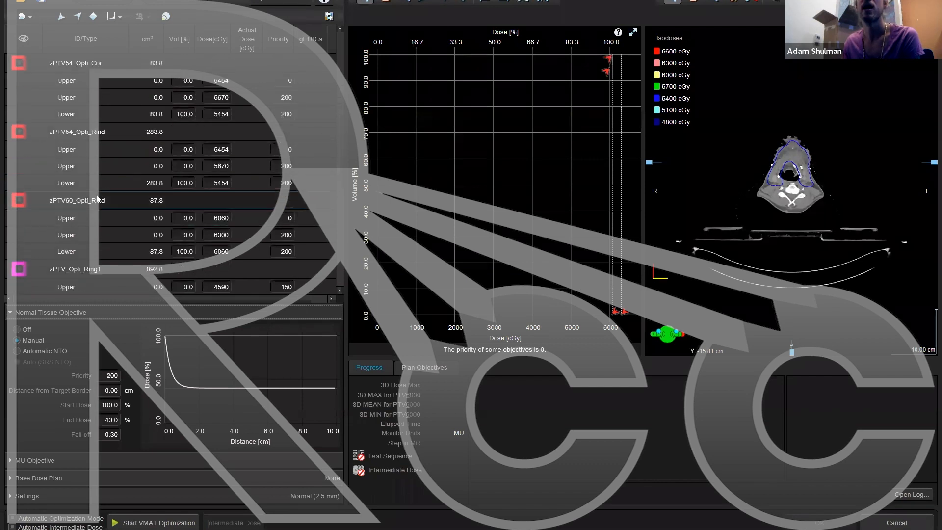
# Step: Review the upper objectives of zPTV_Opti_Ring1 and zPTV_Opti_Ring2, the zShoulder_Avoid entry and the organs at risk
pyautogui.scroll(-3, 253, 206)
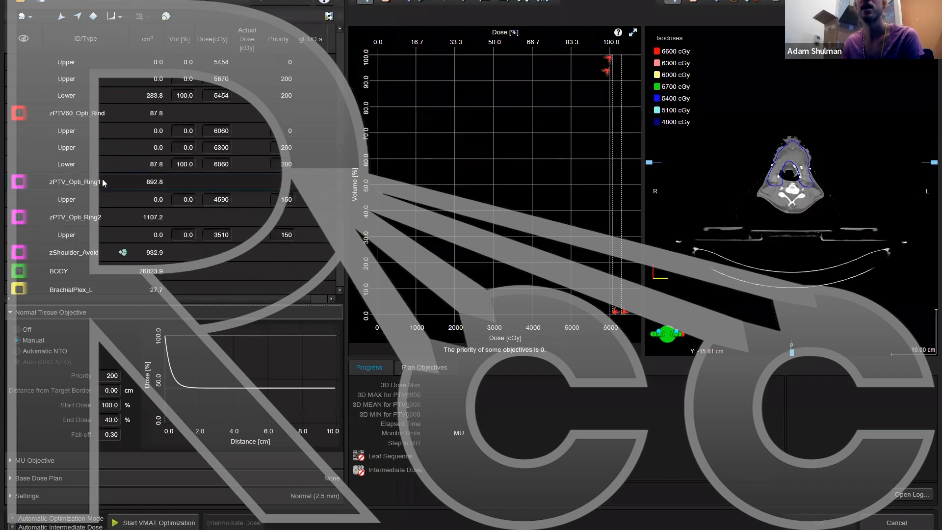
pyautogui.click(231, 202)
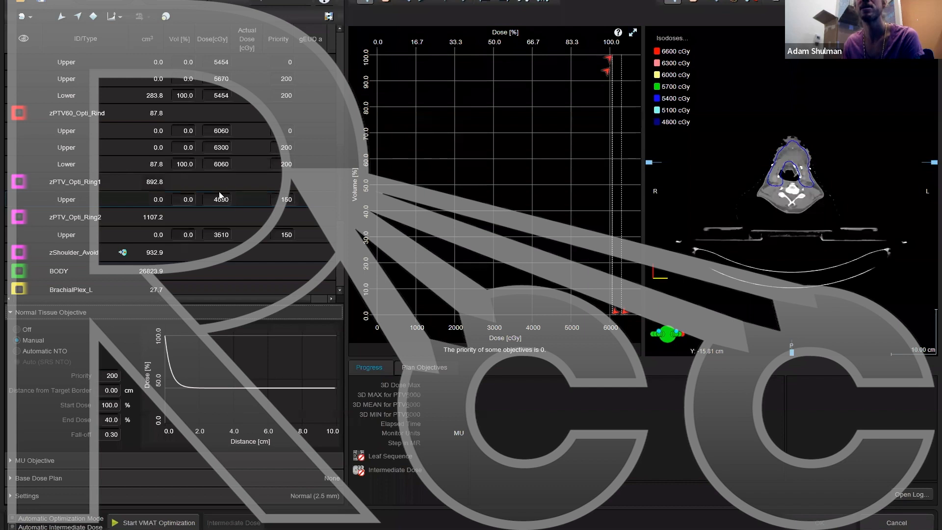
pyautogui.click(225, 235)
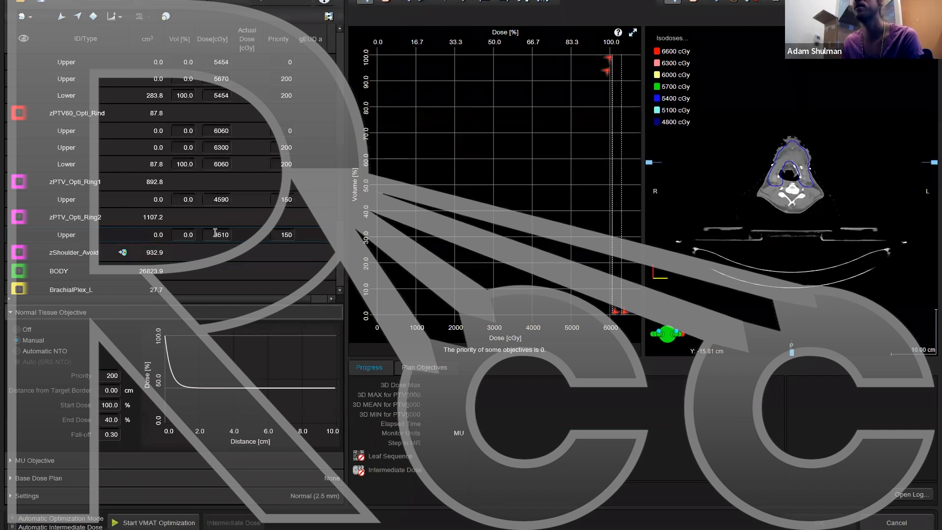
pyautogui.click(64, 252)
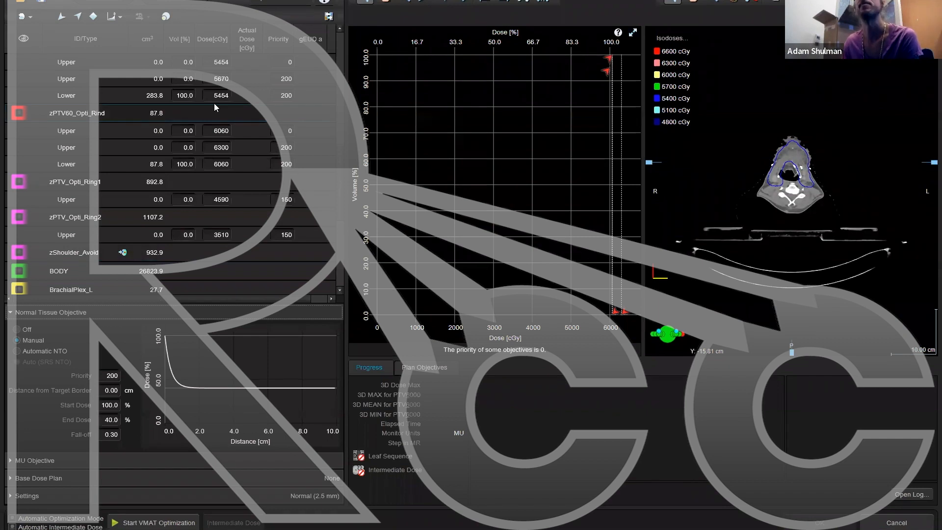
pyautogui.scroll(-5, 336, 199)
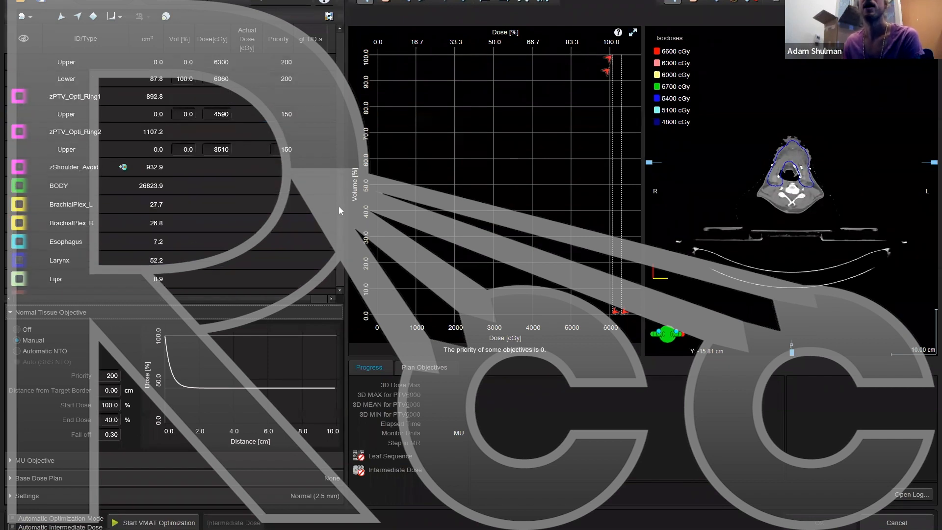
pyautogui.scroll(-2, 338, 252)
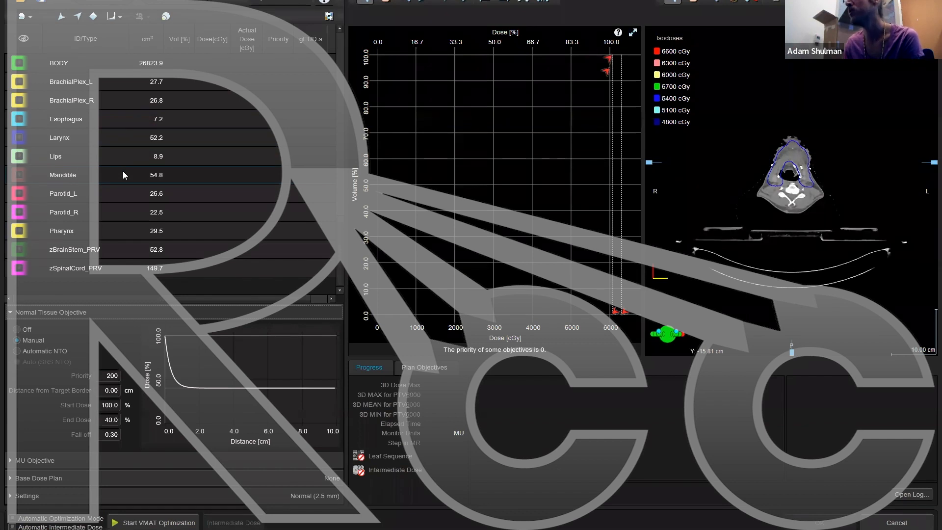
# Step: Collapse the Normal Tissue Objective settings, then run VMAT optimization with Automatic Intermediate Dose enabled and hold it at MR Level 1
pyautogui.click(10, 312)
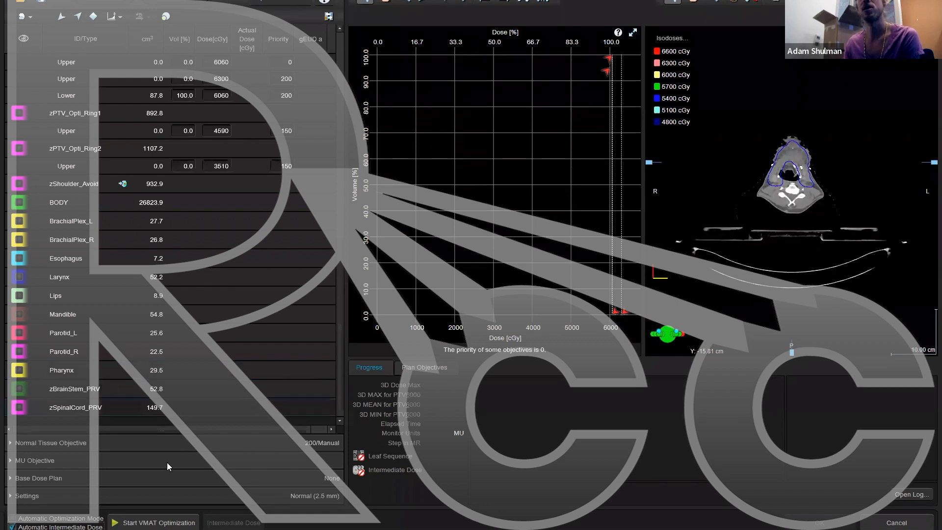
pyautogui.click(150, 523)
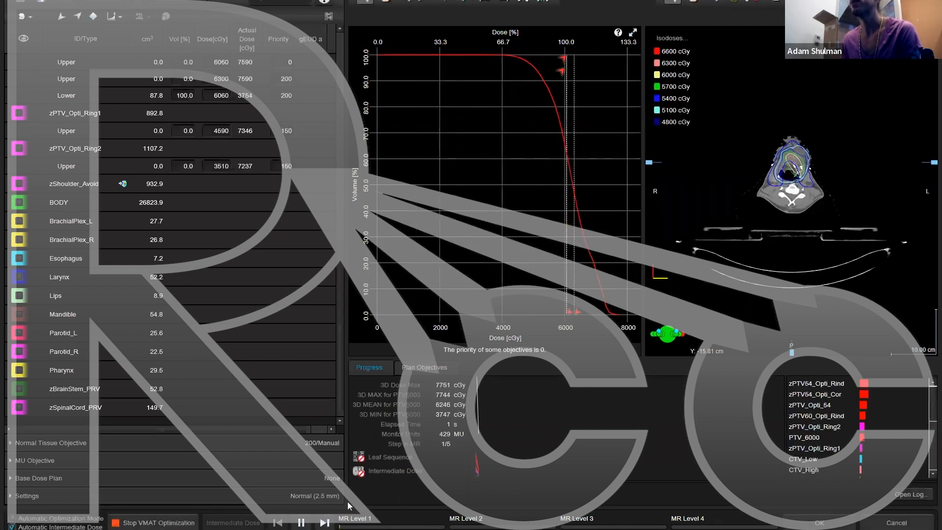
pyautogui.click(301, 523)
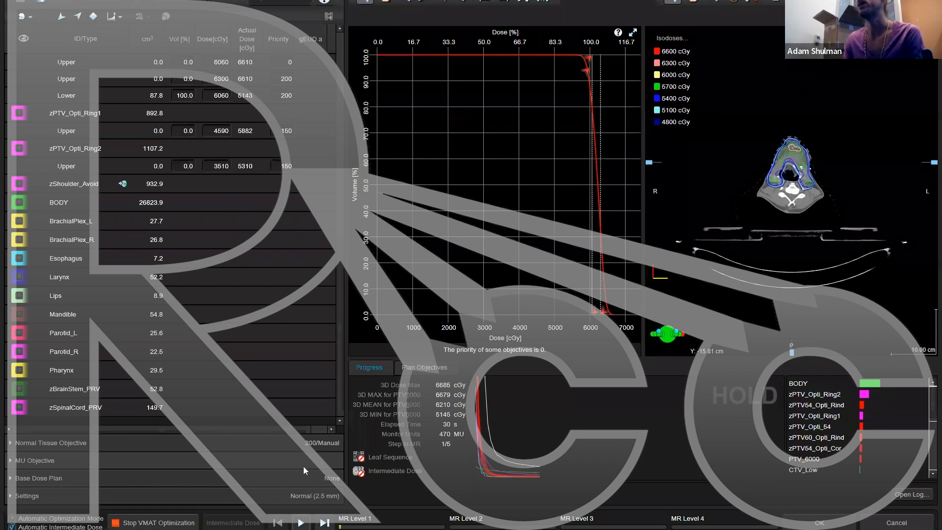
# Step: Display the CTV_High, CTV_Low and zPTV_Opti_54 curves in the dose volume histogram alongside PTV_6000
pyautogui.scroll(10, 178, 193)
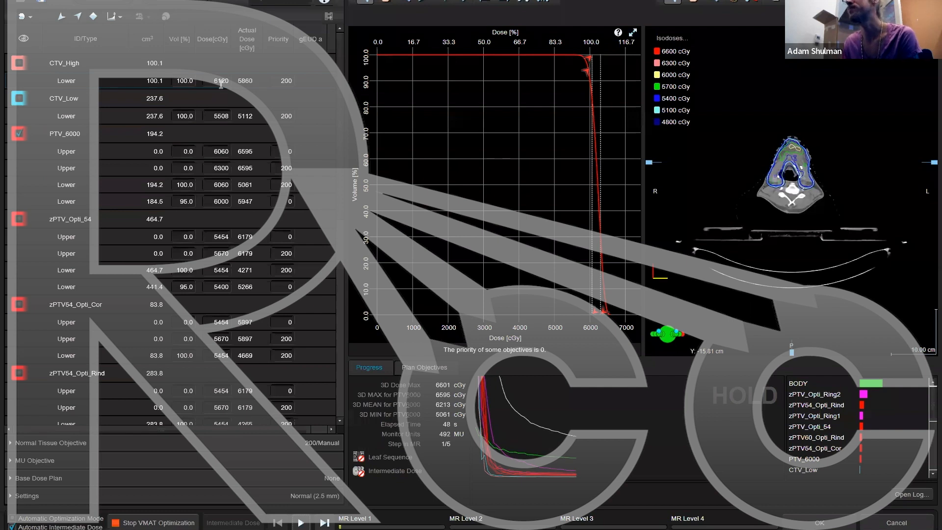
pyautogui.click(19, 62)
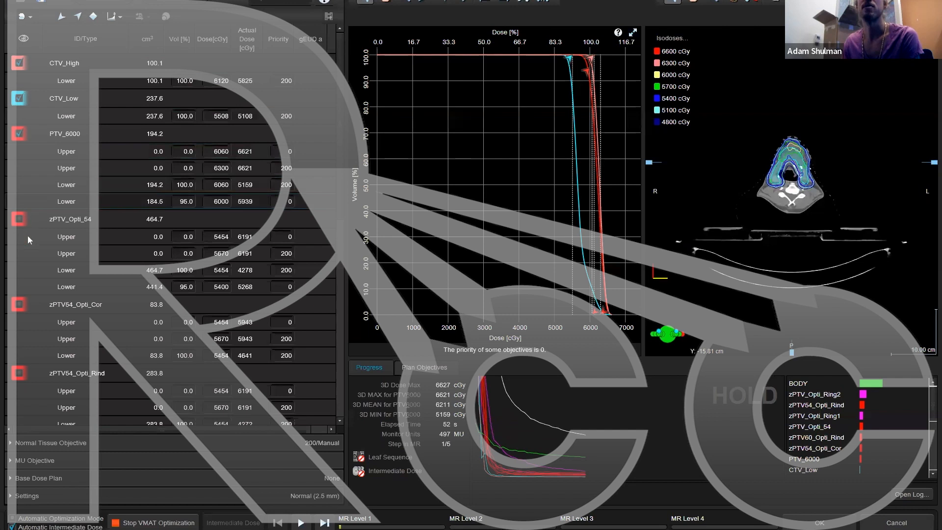
pyautogui.click(22, 220)
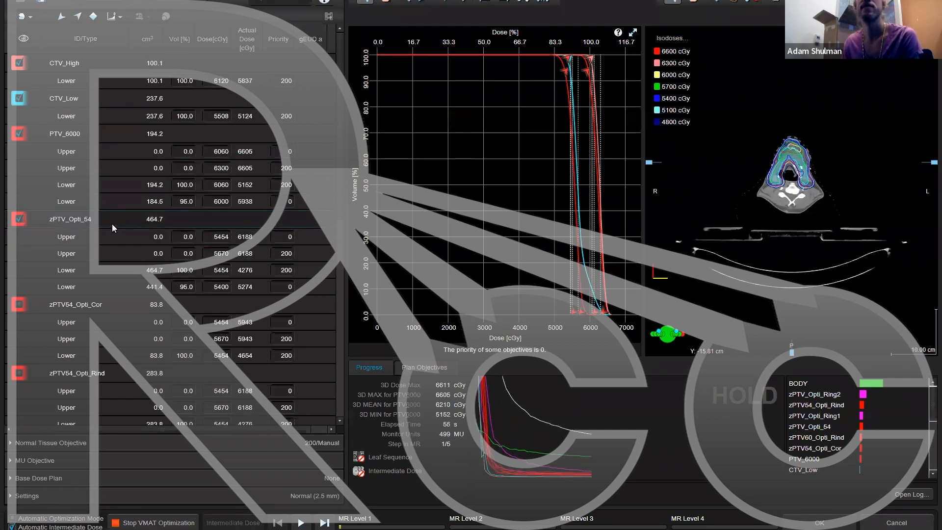
# Step: Display the zPTV_Opti_Ring1 and zPTV_Opti_Ring2 curves in the histogram and their contours on the axial image
pyautogui.scroll(-4, 116, 236)
pyautogui.scroll(-6, 120, 245)
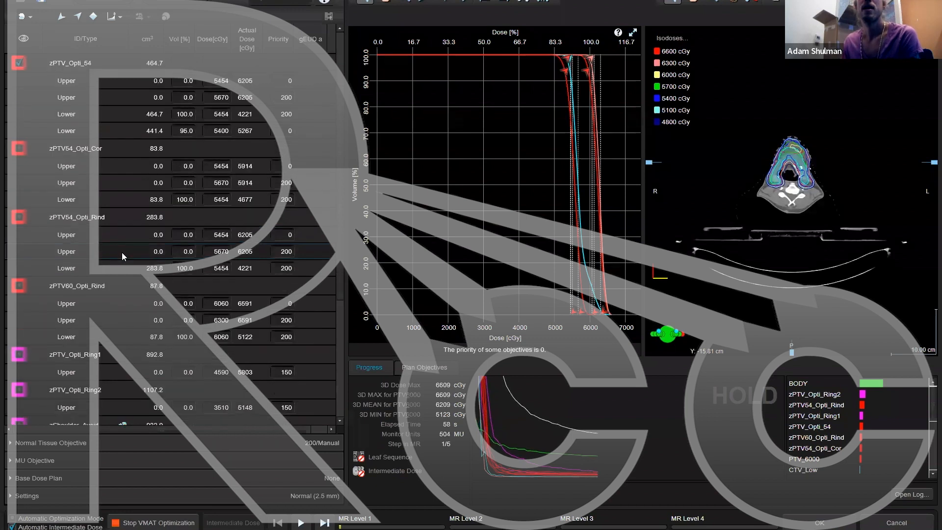
pyautogui.click(20, 252)
pyautogui.click(20, 286)
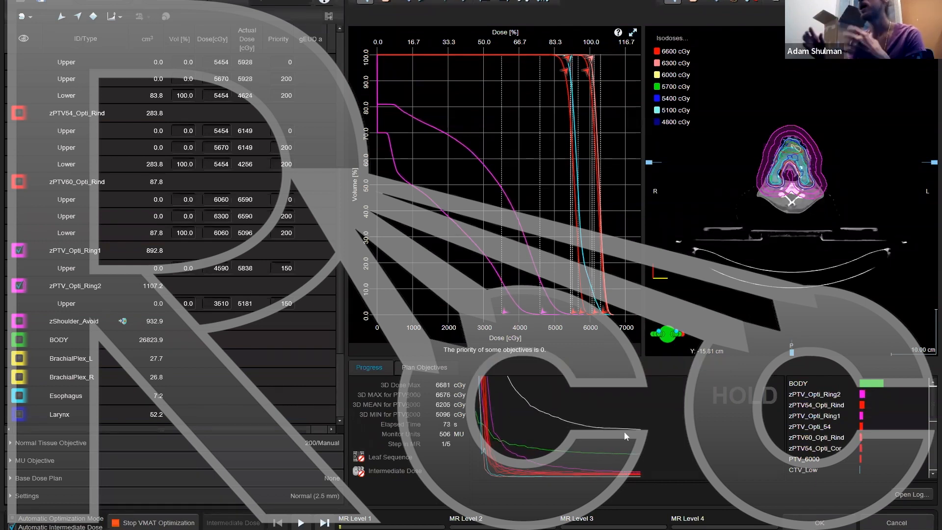
pyautogui.click(712, 2)
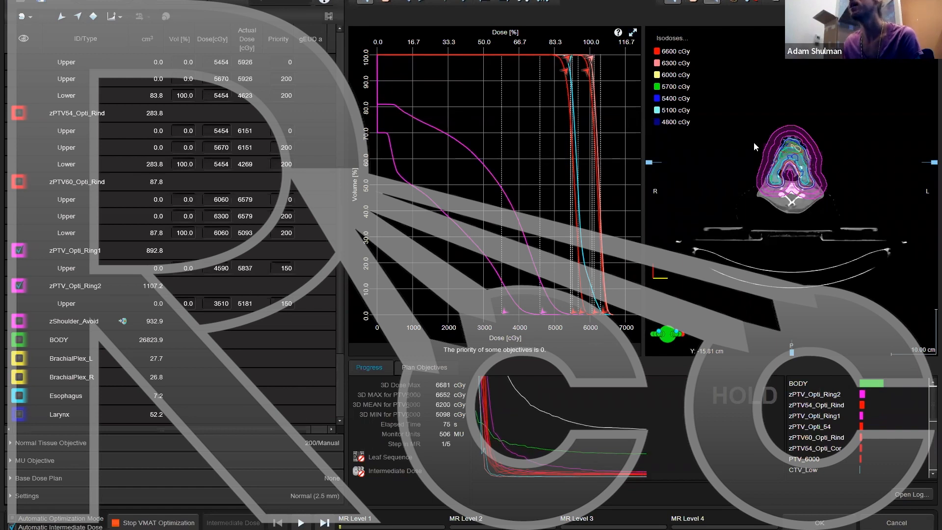
# Step: Display the Parotid_L and Parotid_R curves in the dose volume histogram and hide zPTV_Opti_Ring1 and zPTV_Opti_Ring2
pyautogui.moveTo(751, 114); pyautogui.dragTo(835, 228)
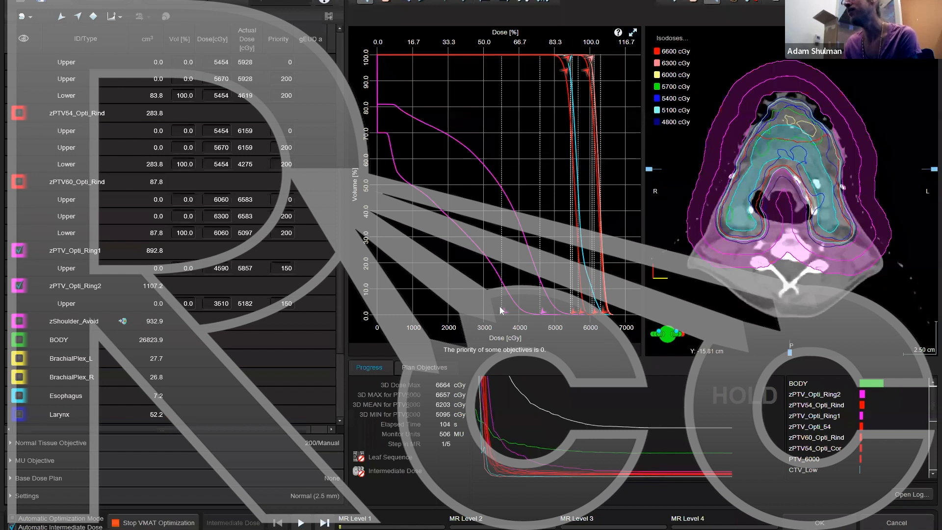
pyautogui.scroll(-3, 100, 323)
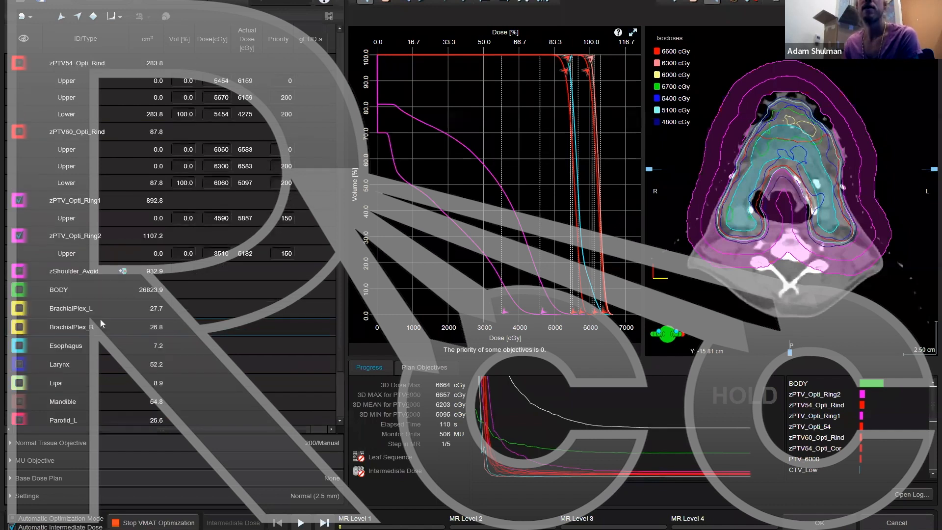
pyautogui.scroll(-1, 103, 323)
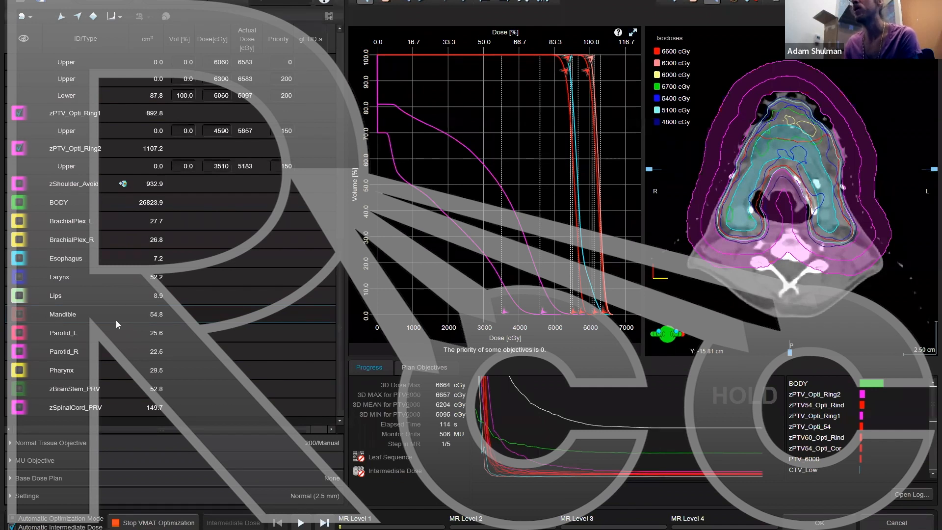
pyautogui.click(20, 333)
pyautogui.click(21, 351)
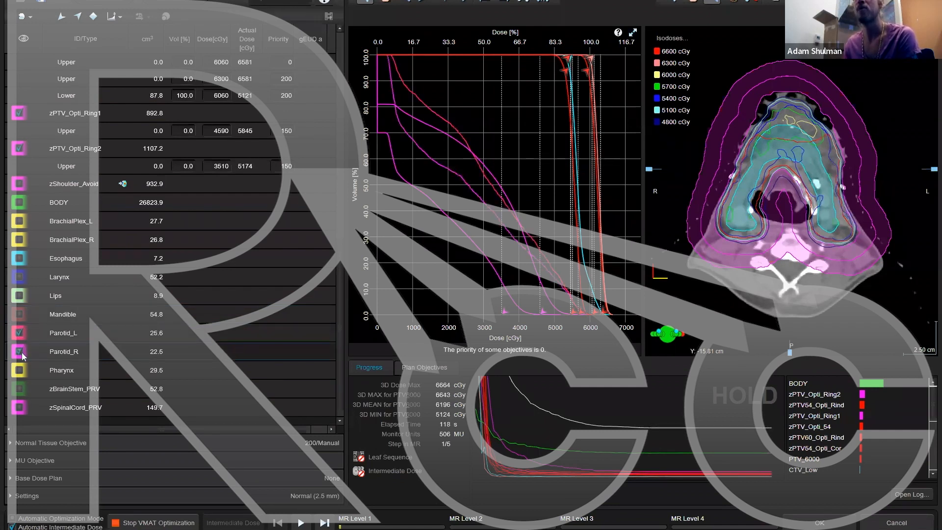
pyautogui.click(20, 148)
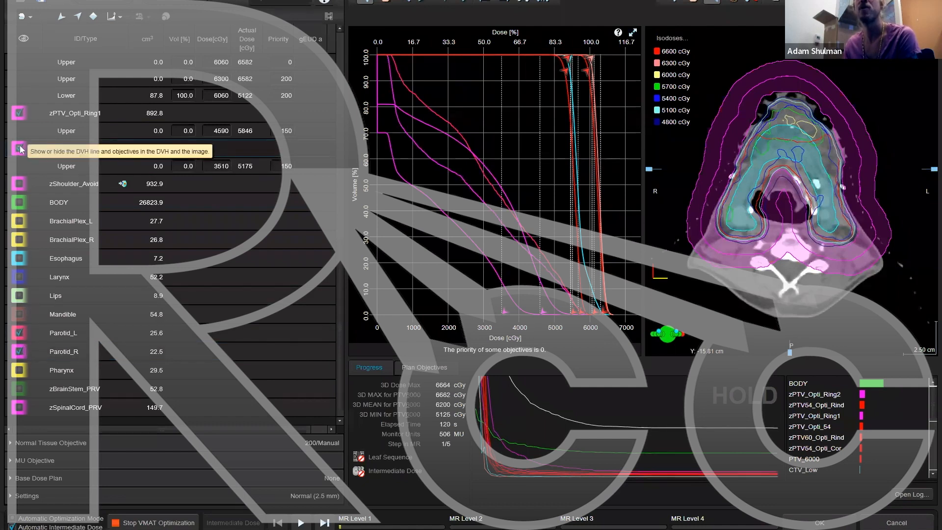
pyautogui.click(19, 113)
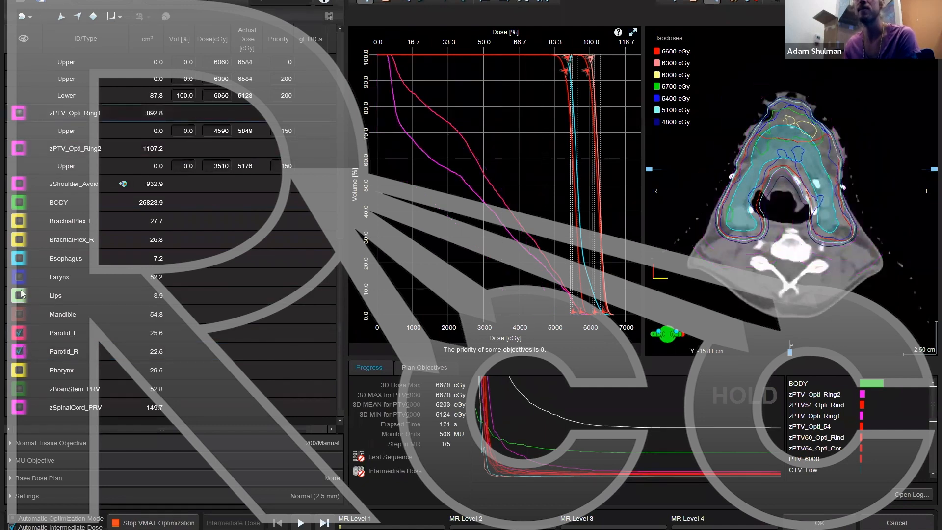
# Step: Add a mean dose objective to Parotid_L and another to Parotid_R
pyautogui.click(60, 334)
pyautogui.click(94, 18)
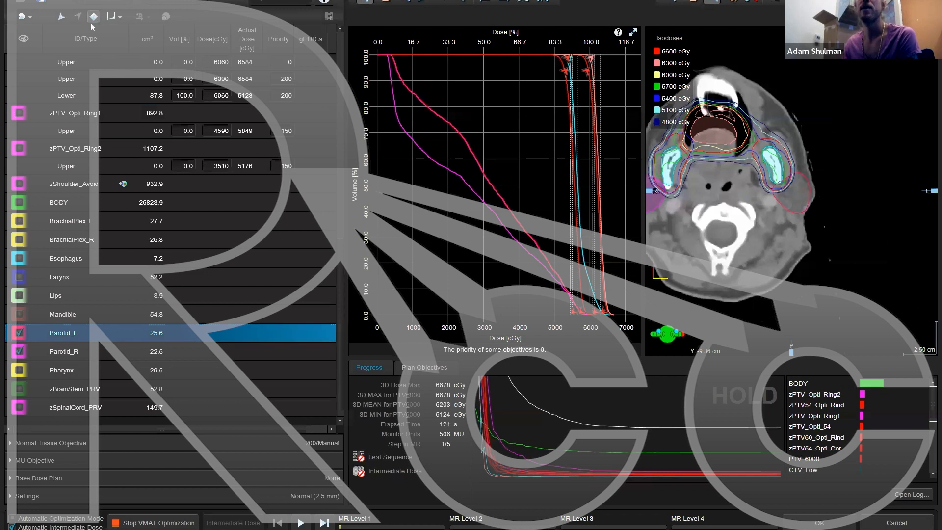
pyautogui.click(77, 372)
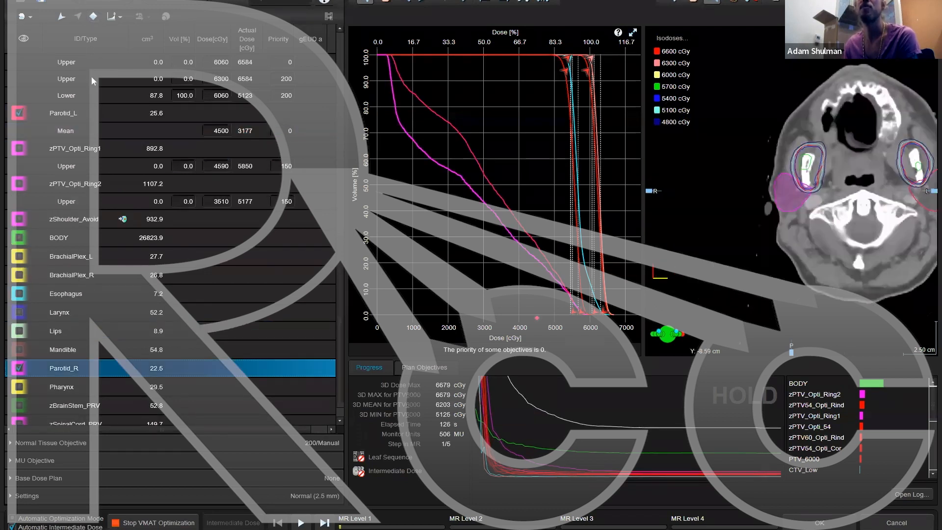
pyautogui.click(93, 18)
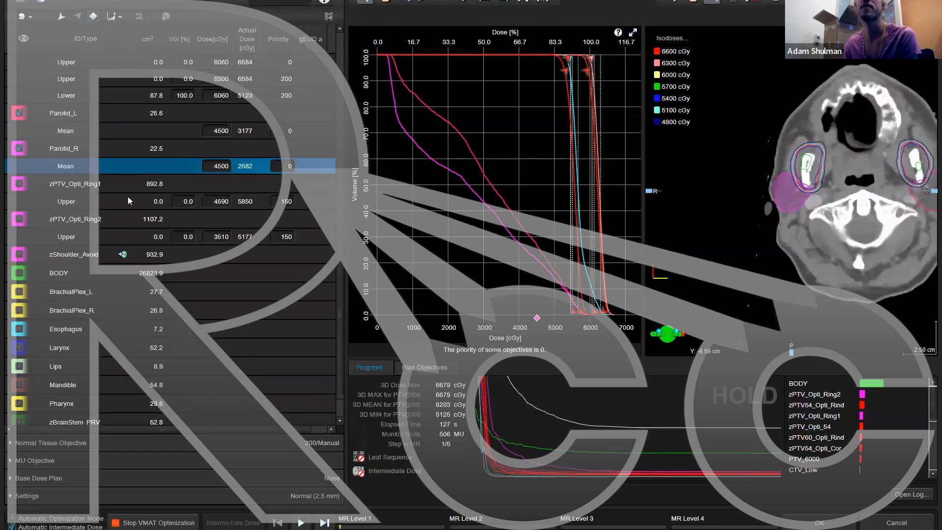
# Step: Set the Parotid_L mean objective to 2800 cGy with priority 150
pyautogui.click(219, 131)
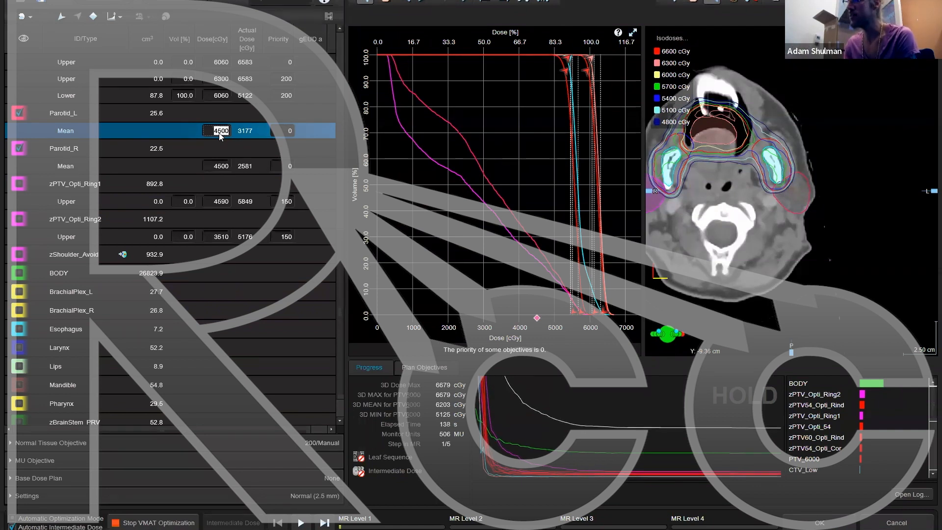
pyautogui.write('2800')
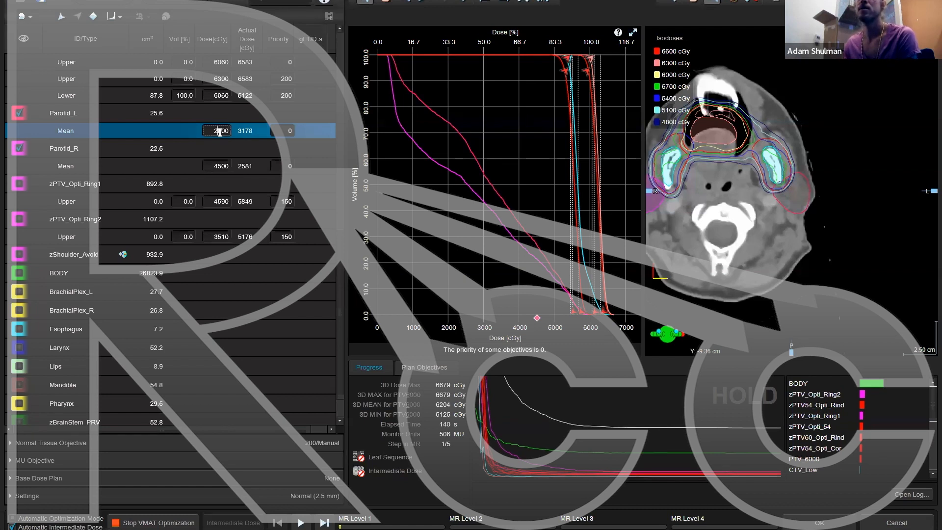
pyautogui.press('Tab')
pyautogui.write('150')
pyautogui.click(227, 131)
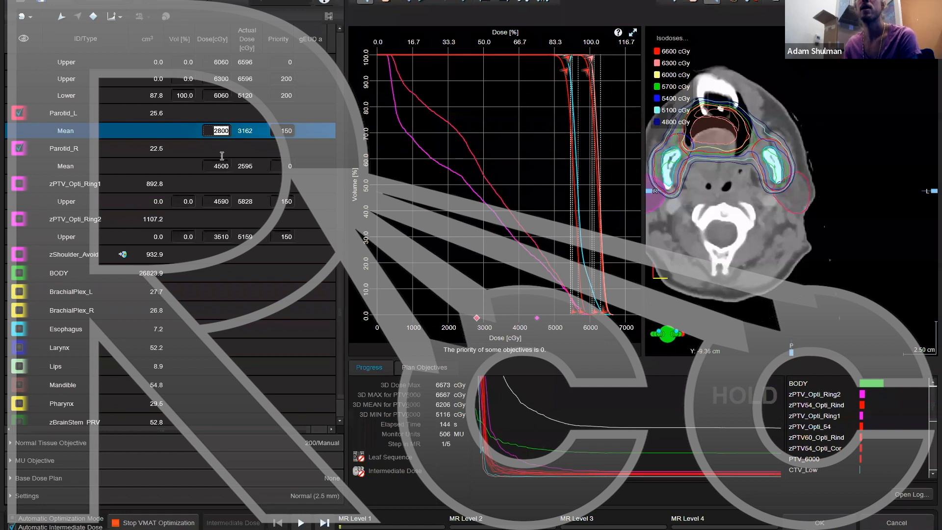
# Step: Set the Parotid_R mean objective to 2100 cGy with priority 150
pyautogui.click(219, 167)
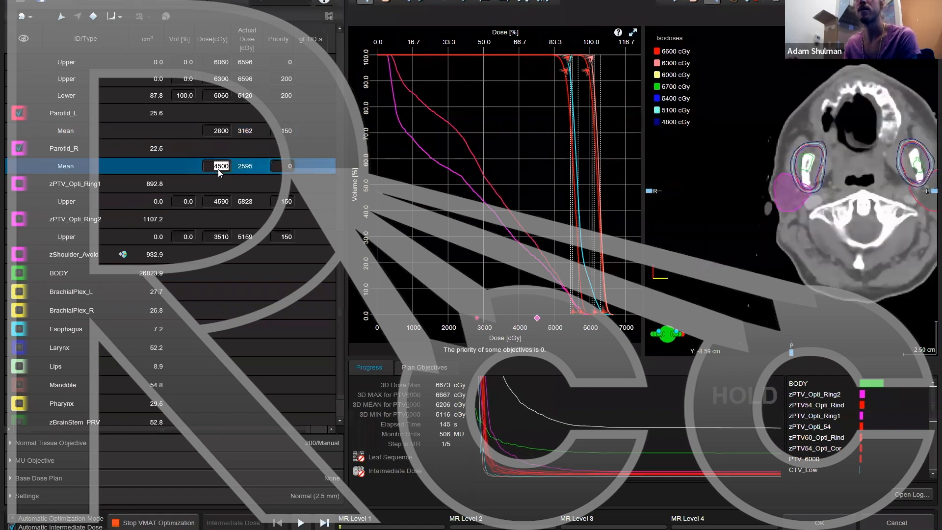
pyautogui.write('2100')
pyautogui.click(291, 166)
pyautogui.write('150')
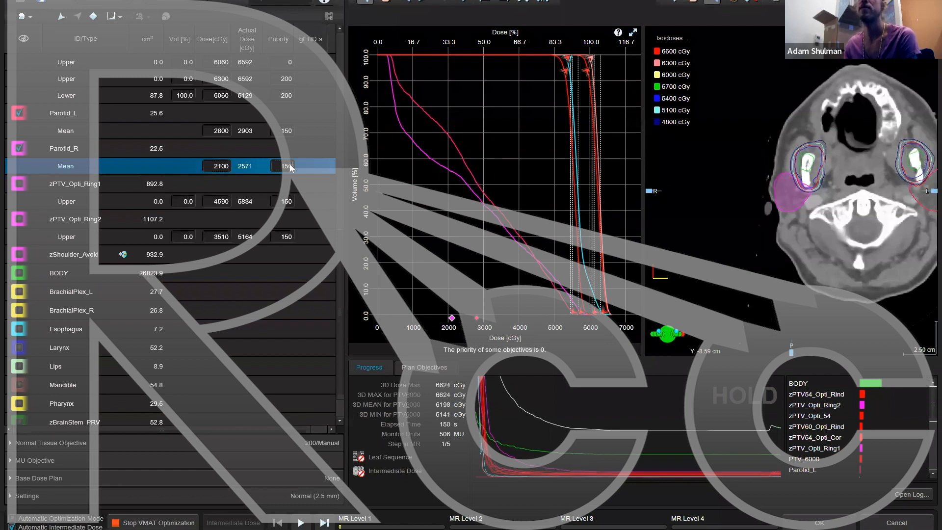
pyautogui.click(288, 130)
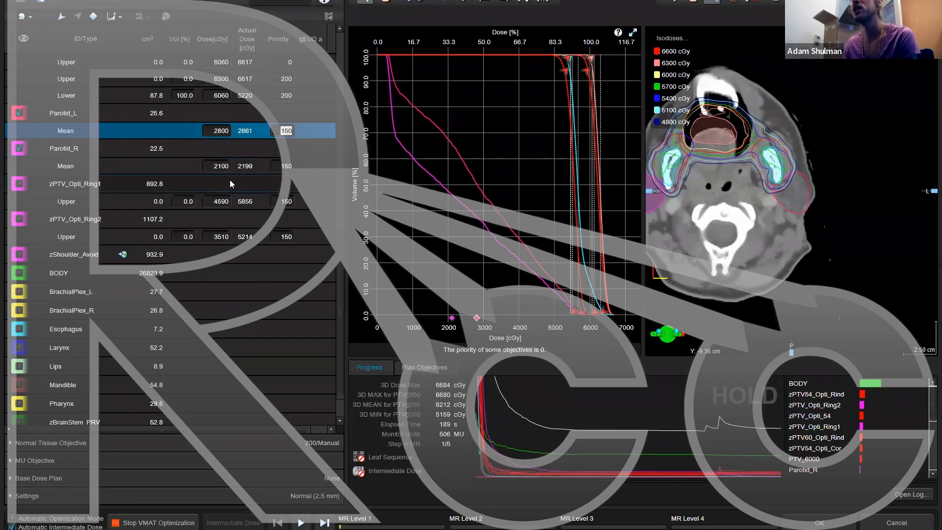
# Step: Tighten the parotid mean objectives to 2400 cGy for Parotid_L and 1800 cGy for Parotid_R
pyautogui.moveTo(558, 74)
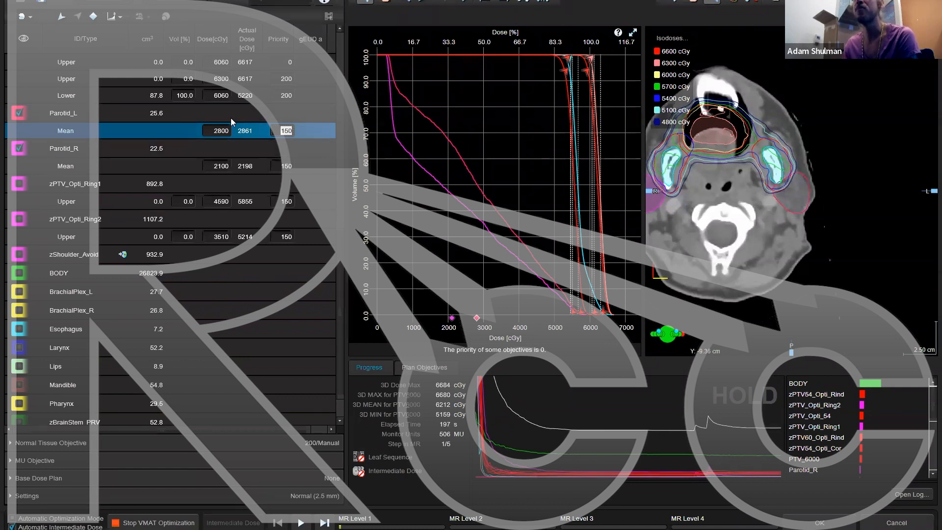
pyautogui.doubleClick(218, 132)
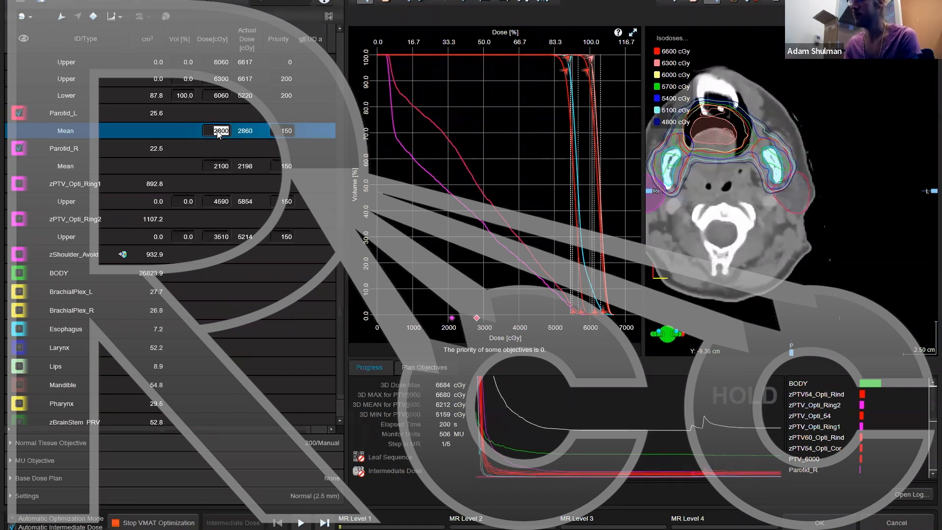
pyautogui.write('2400')
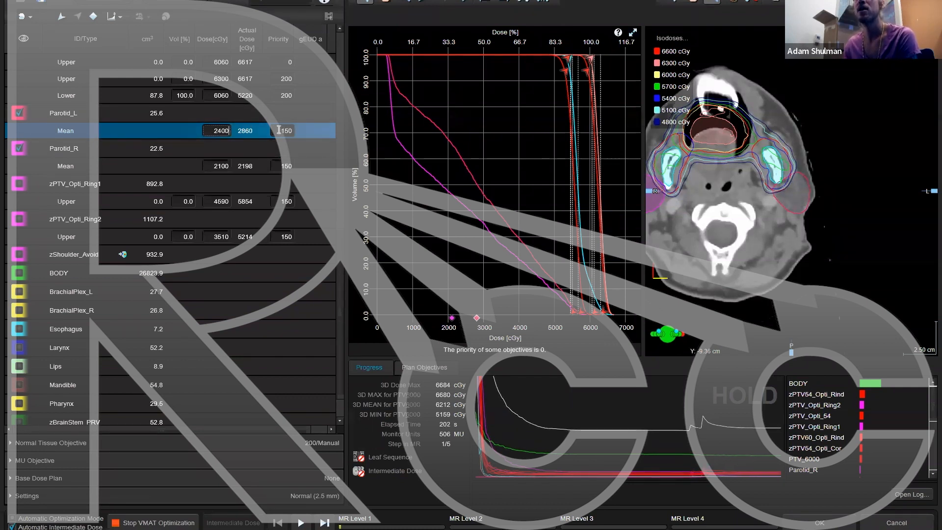
pyautogui.doubleClick(217, 165)
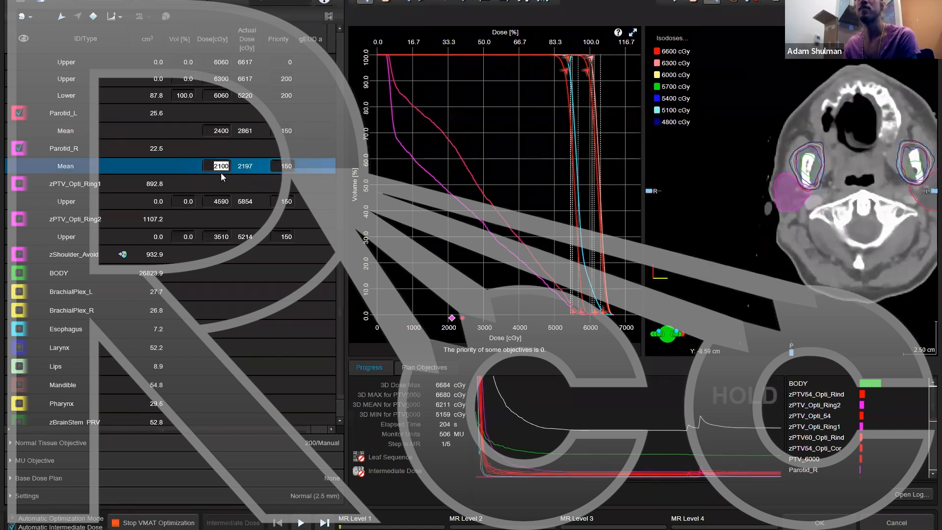
pyautogui.write('1800')
pyautogui.doubleClick(286, 167)
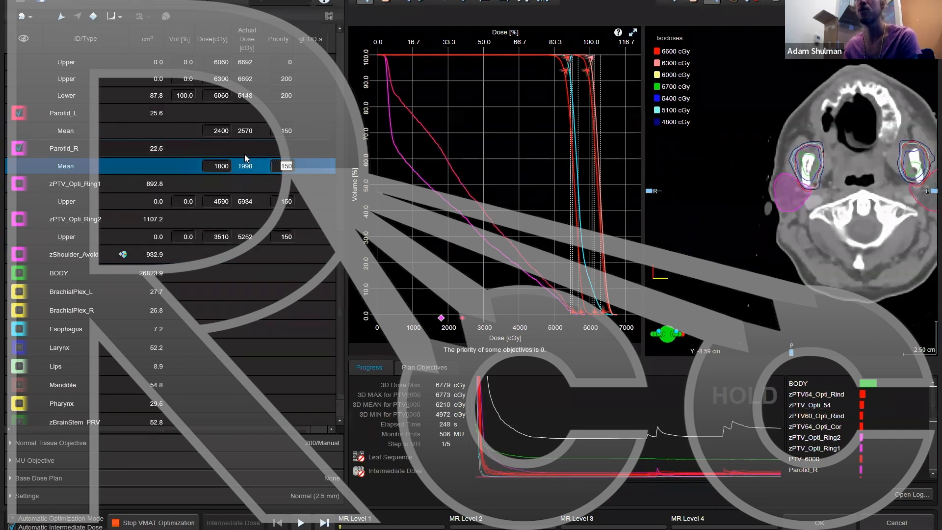
# Step: Display the Esophagus curve and give the structure a mean objective of 3500 cGy with priority 150
pyautogui.scroll(-1, 244, 169)
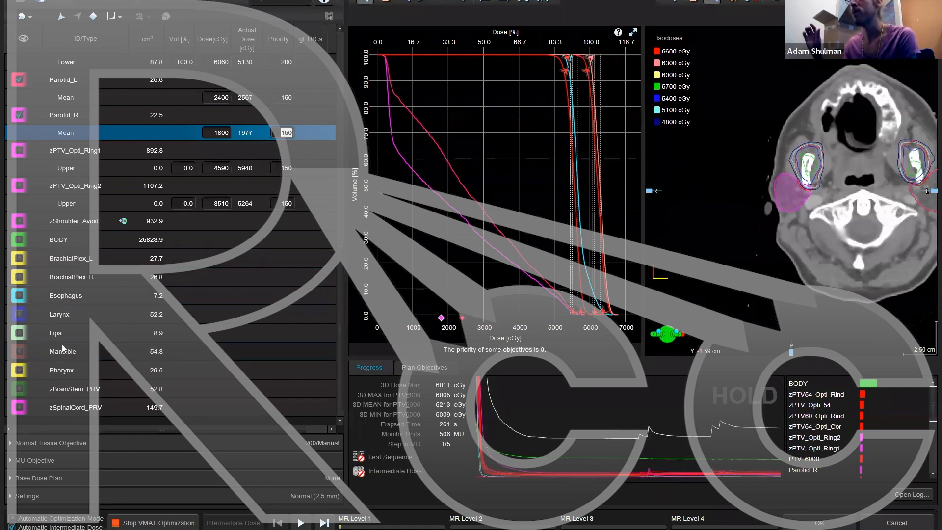
pyautogui.click(19, 296)
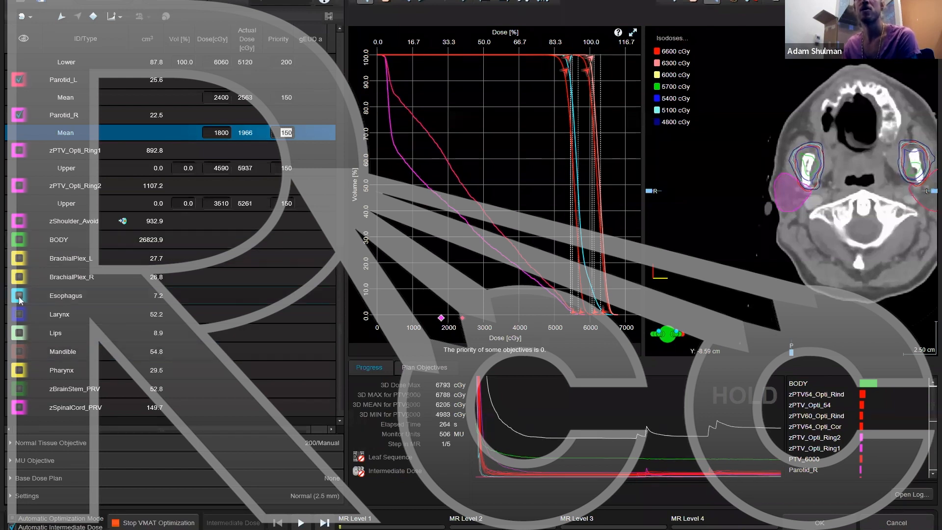
pyautogui.click(93, 17)
pyautogui.click(217, 98)
pyautogui.write('3400')
pyautogui.click(283, 98)
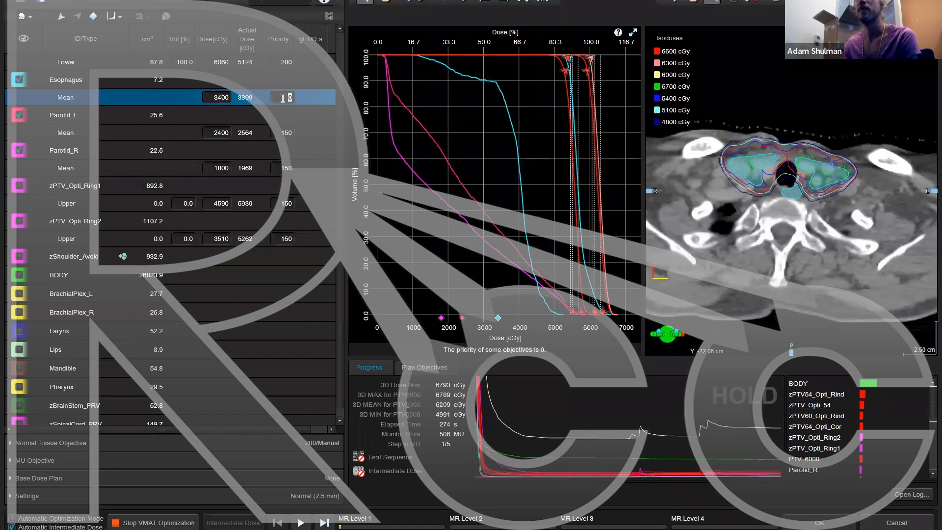
pyautogui.write('150')
pyautogui.click(223, 98)
pyautogui.write('350')
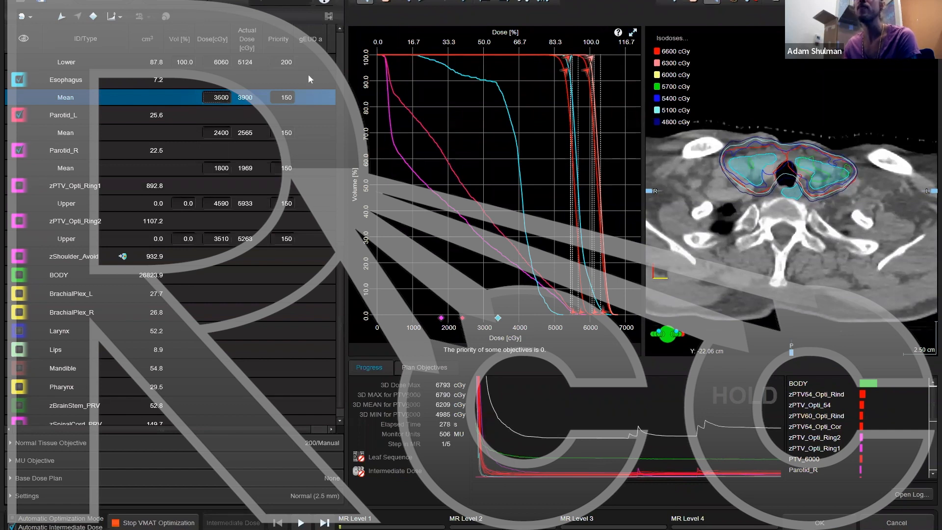
pyautogui.click(287, 98)
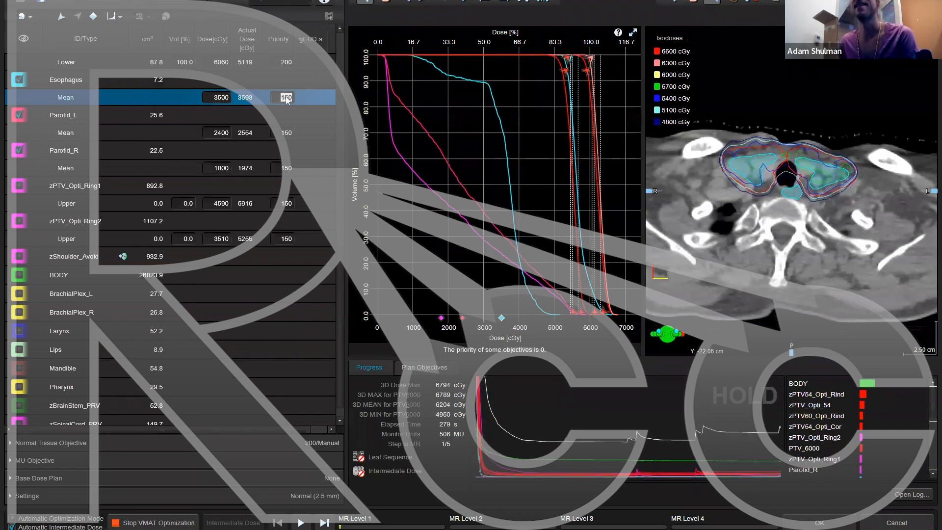
# Step: Display the Larynx curve and give the structure a mean objective of 4000 cGy with priority 150
pyautogui.click(20, 333)
pyautogui.click(44, 332)
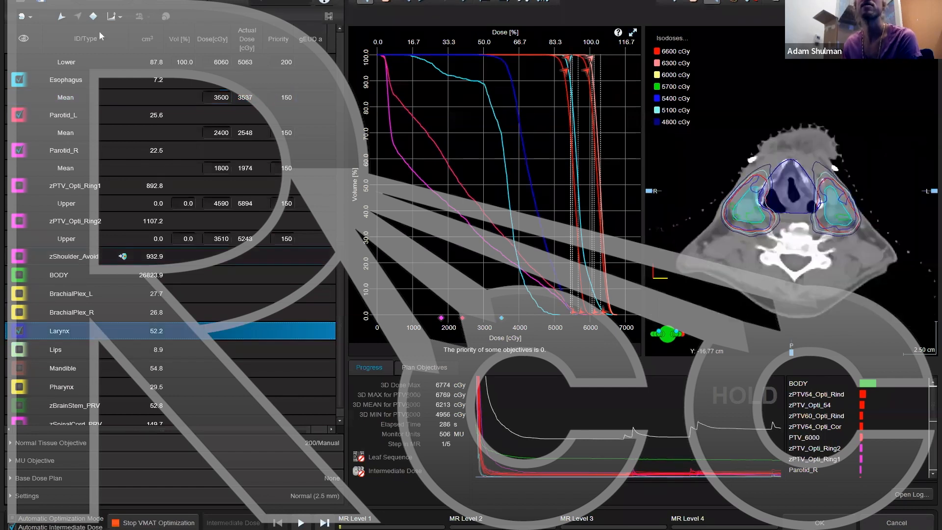
pyautogui.click(93, 16)
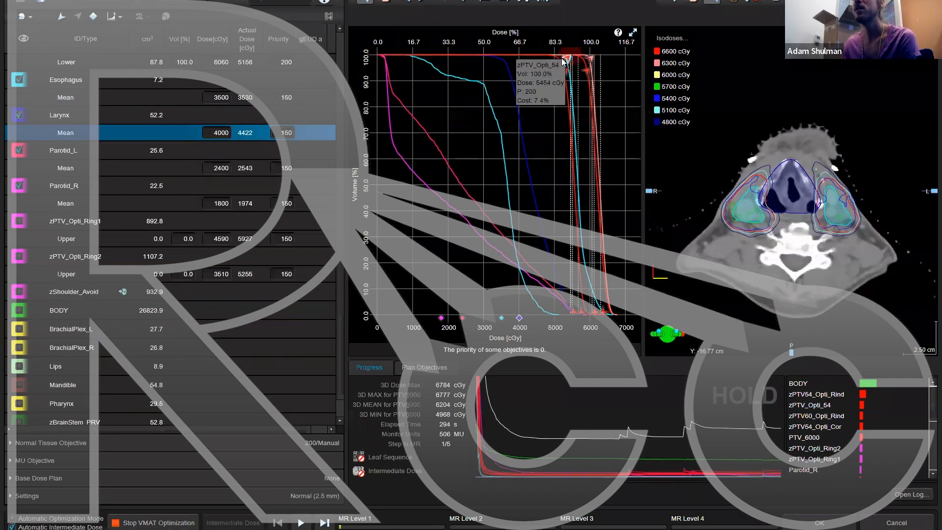
pyautogui.click(221, 135)
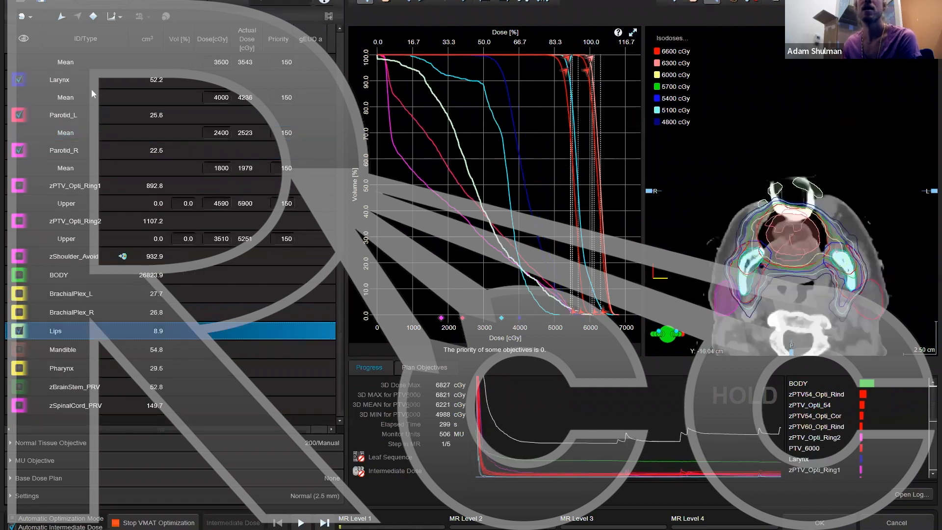
# Step: Add a mean objective of 2400 cGy with priority 150 for the Lips
pyautogui.click(93, 17)
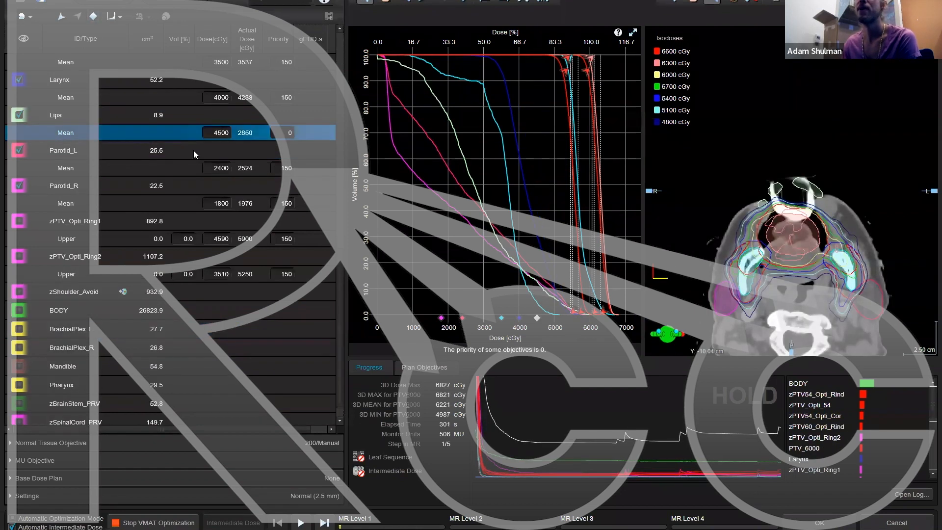
pyautogui.click(219, 135)
pyautogui.write('2400')
pyautogui.click(290, 133)
pyautogui.write('150')
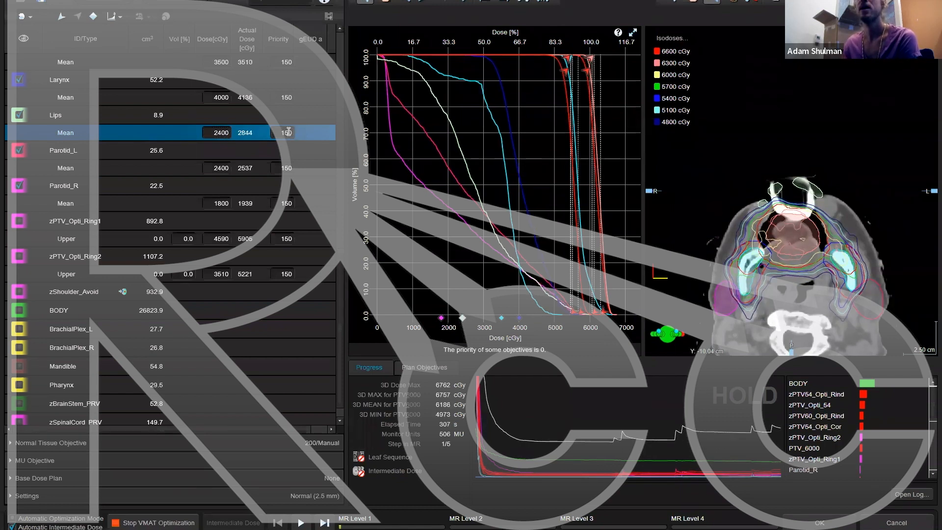
pyautogui.click(228, 133)
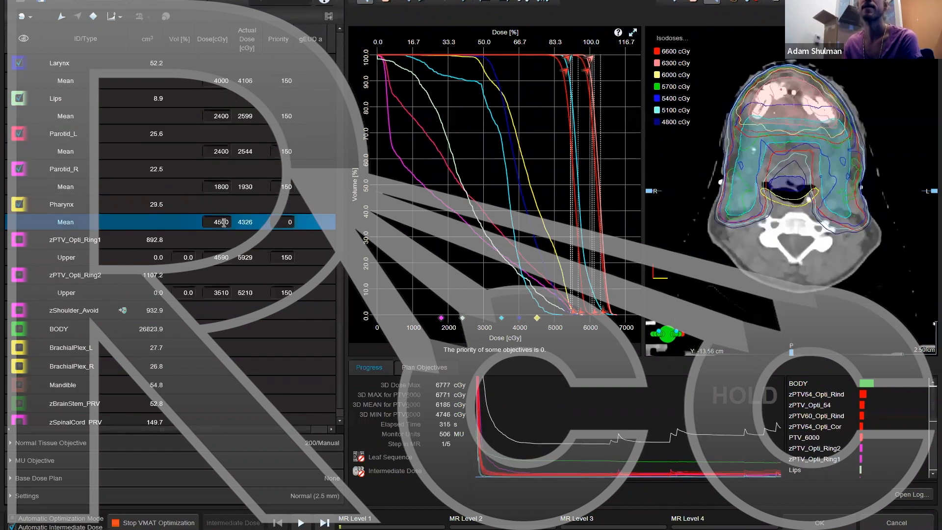
# Step: Set the Pharynx mean objective to 3900 cGy with priority 150
pyautogui.click(224, 224)
pyautogui.write('3900')
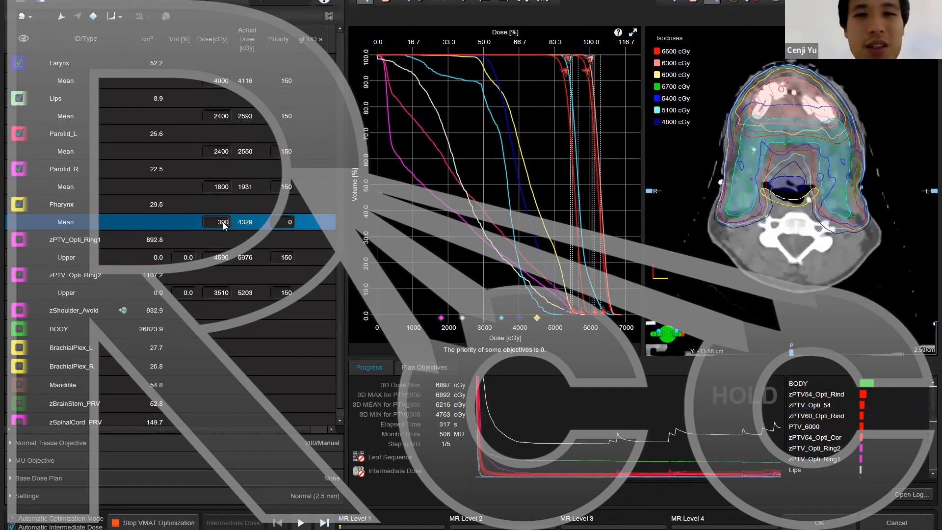
pyautogui.click(281, 221)
pyautogui.write('150')
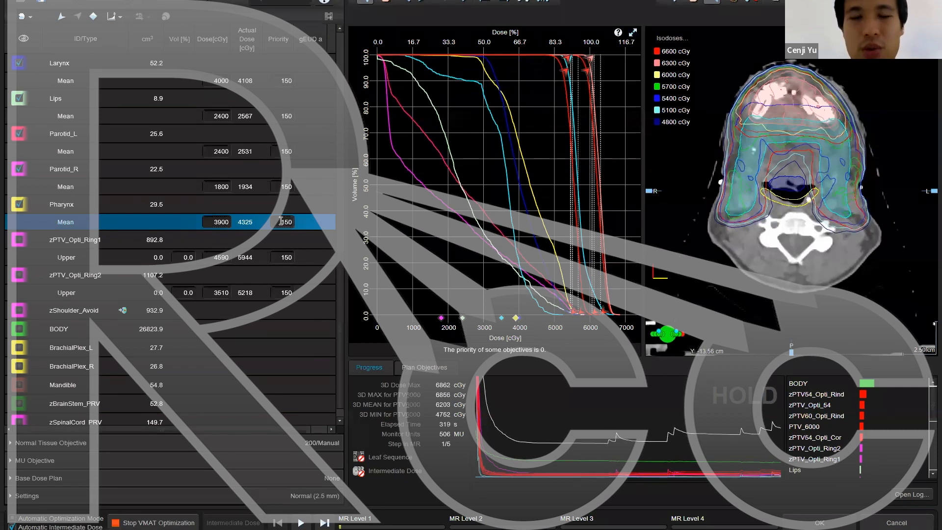
pyautogui.press('Return')
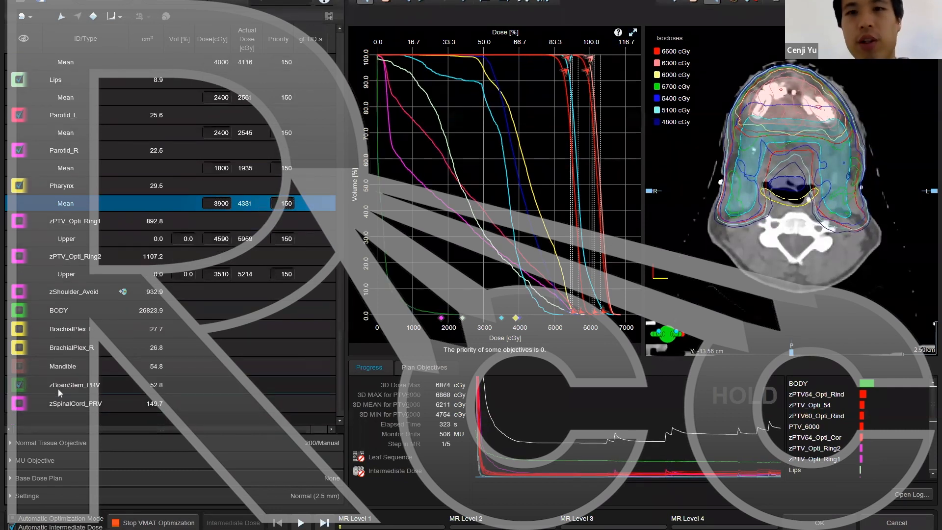
# Step: Hide the zBrainStem_PRV curve and discard the trial mean objective added to that structure
pyautogui.click(58, 387)
pyautogui.click(95, 17)
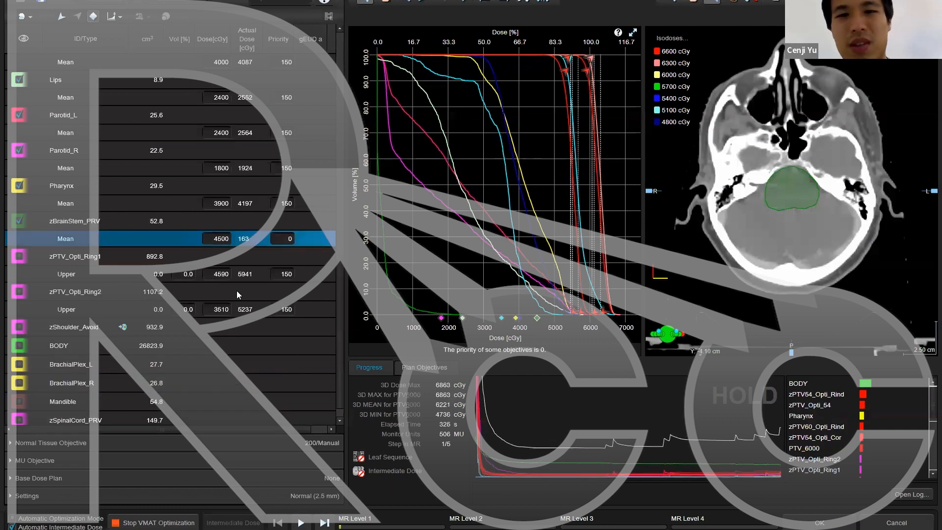
pyautogui.click(19, 222)
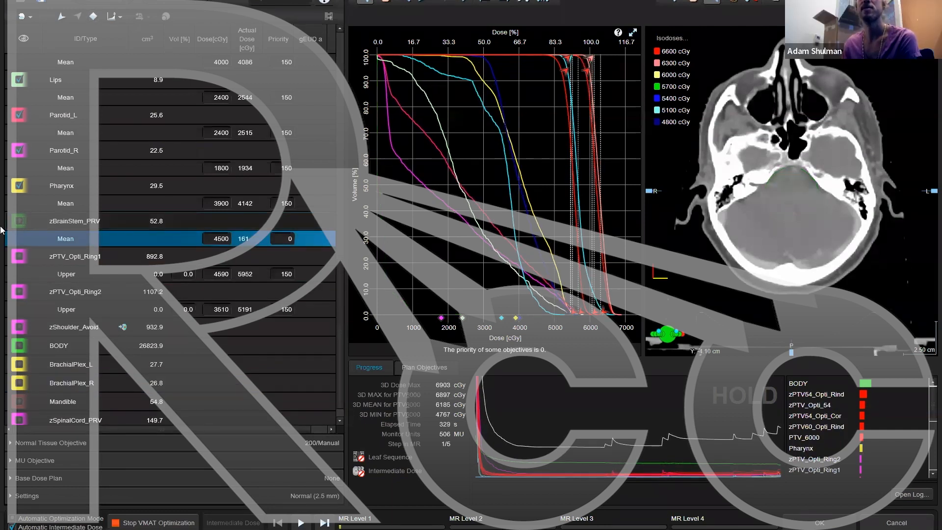
pyautogui.click(328, 430)
pyautogui.click(328, 431)
pyautogui.click(330, 239)
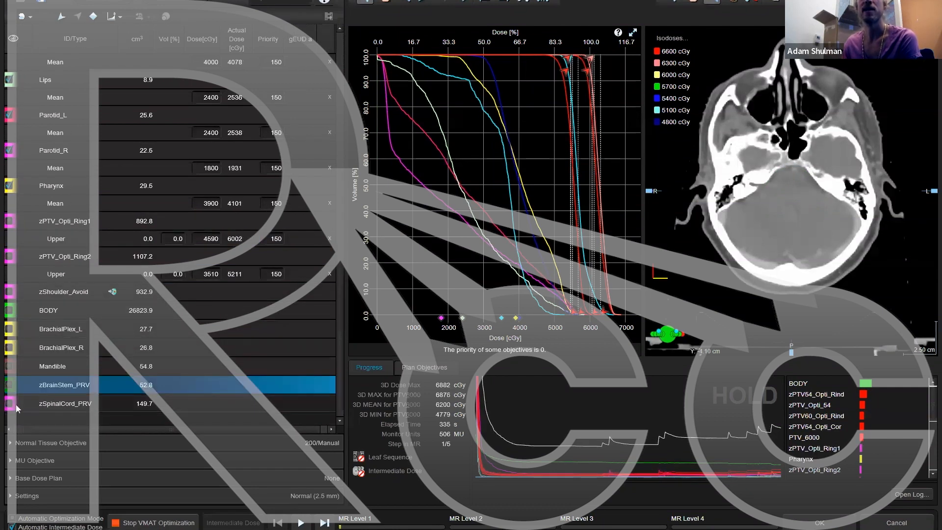
# Step: Display the zSpinalCord_PRV curve and give the structure a mean objective of 1700 cGy with priority 150
pyautogui.click(10, 404)
pyautogui.click(94, 18)
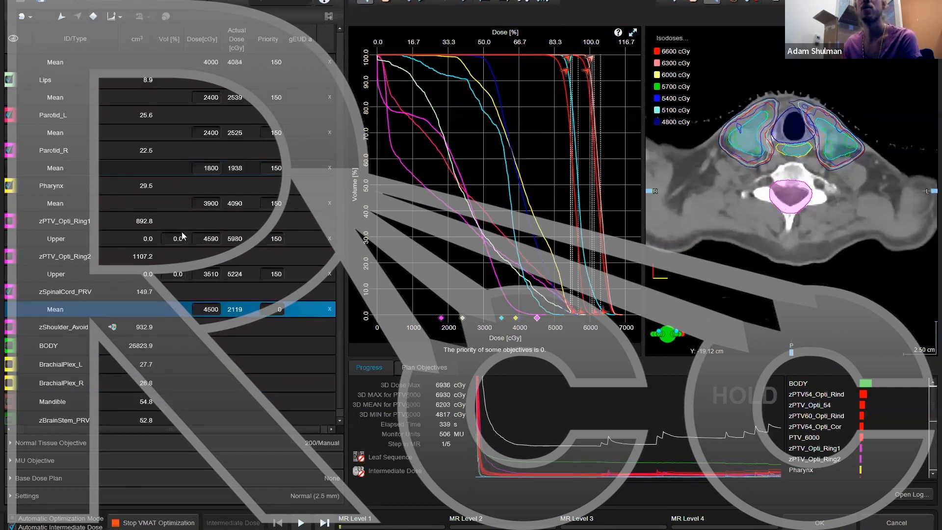
pyautogui.doubleClick(211, 311)
pyautogui.write('17')
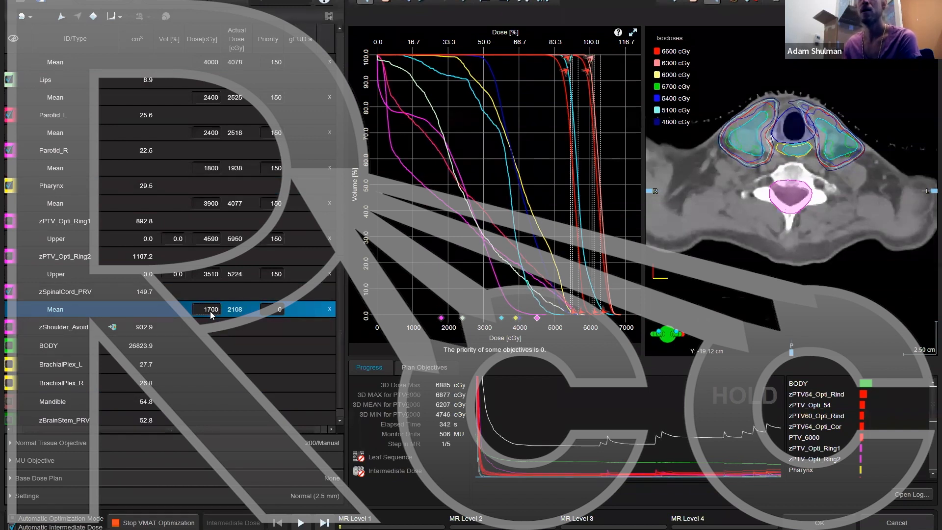
pyautogui.doubleClick(265, 313)
pyautogui.write('15')
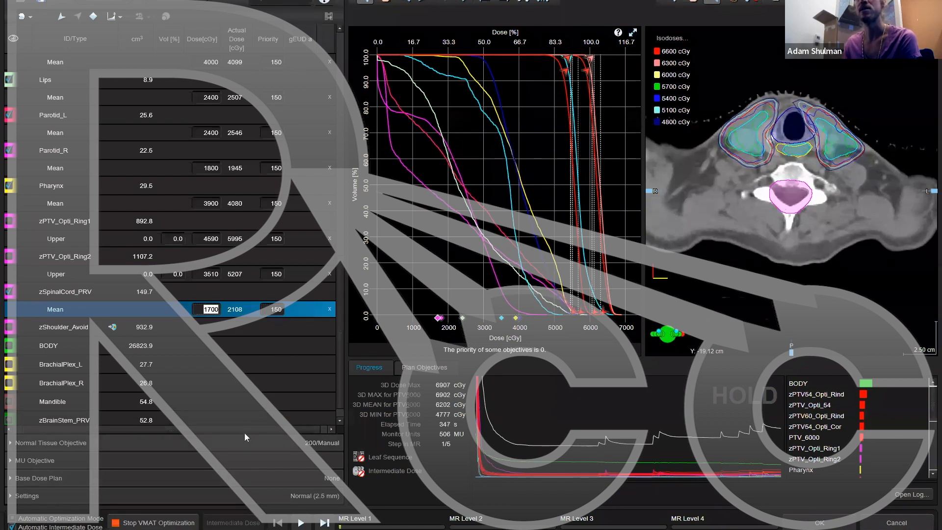
pyautogui.hotkey('shift', 'Tab')
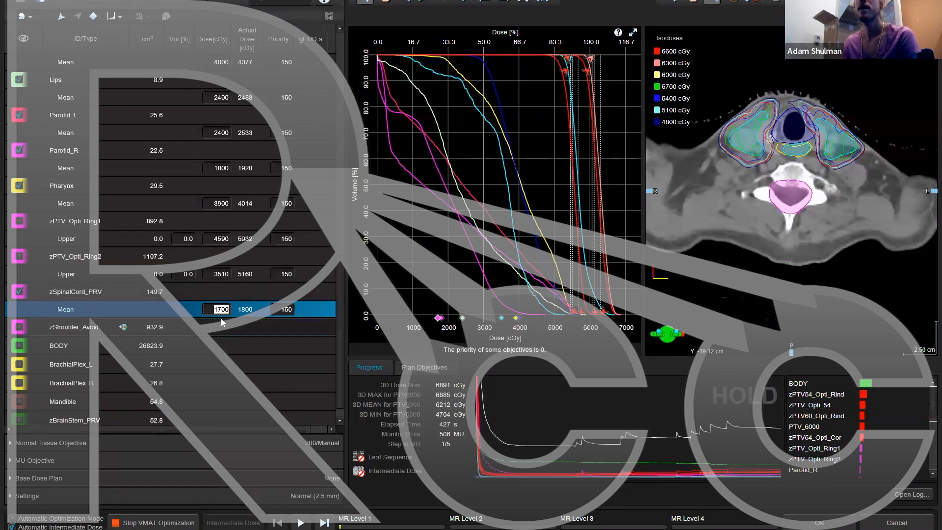
# Step: Tighten the Esophagus mean objective to 3000 cGy
pyautogui.scroll(2, 221, 212)
pyautogui.scroll(3, 221, 214)
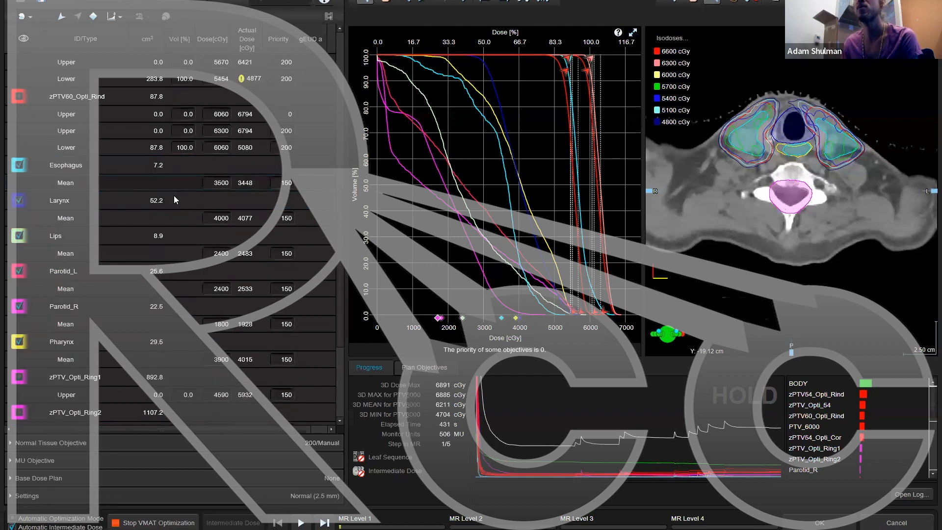
pyautogui.moveTo(572, 70)
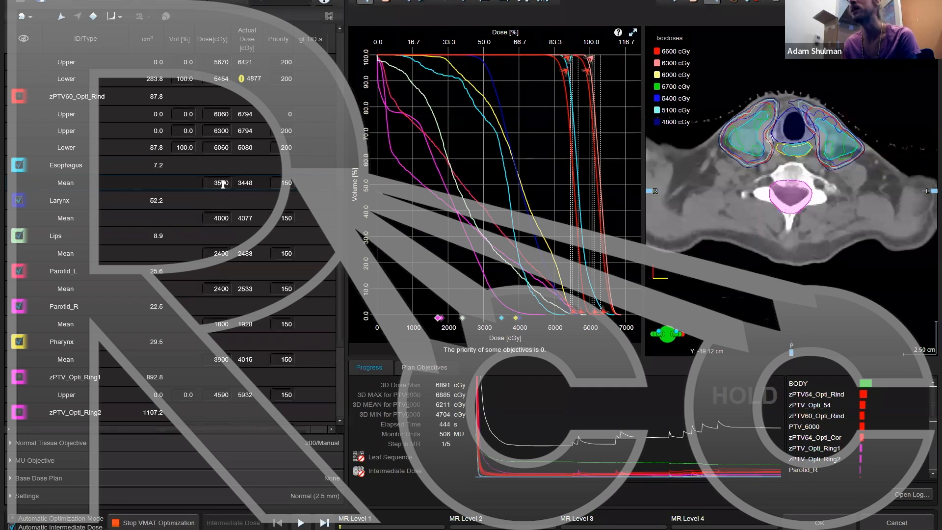
pyautogui.click(223, 185)
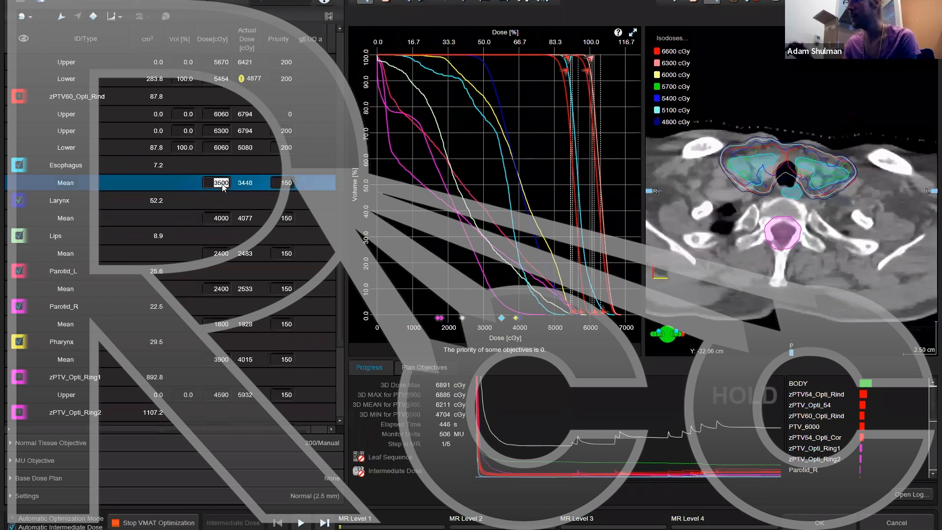
pyautogui.write('3000')
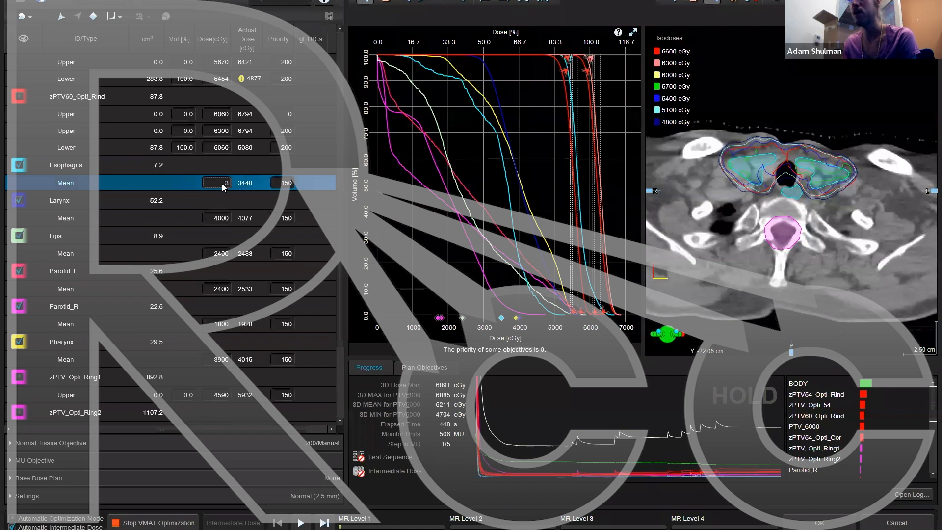
pyautogui.press('Tab')
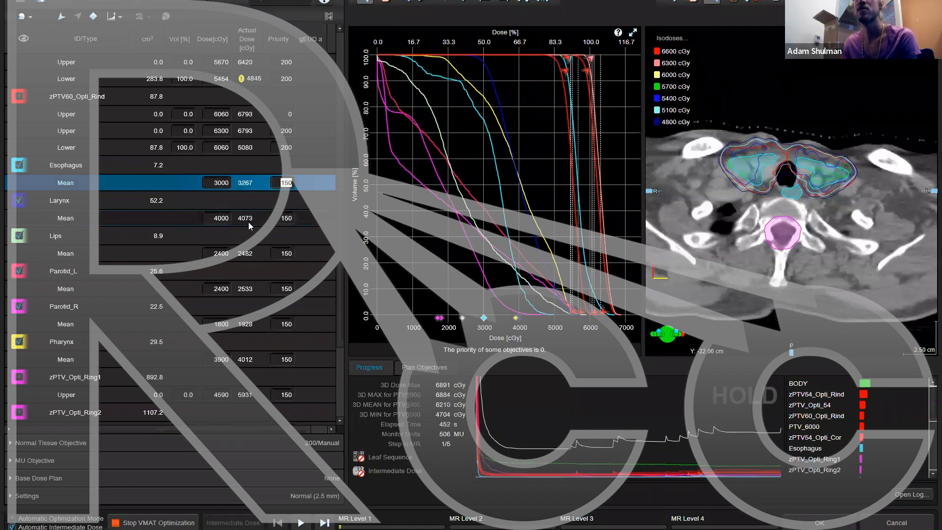
# Step: Tighten the mean objectives to 3700 cGy for the Larynx and 2100 cGy for the Lips
pyautogui.click(218, 218)
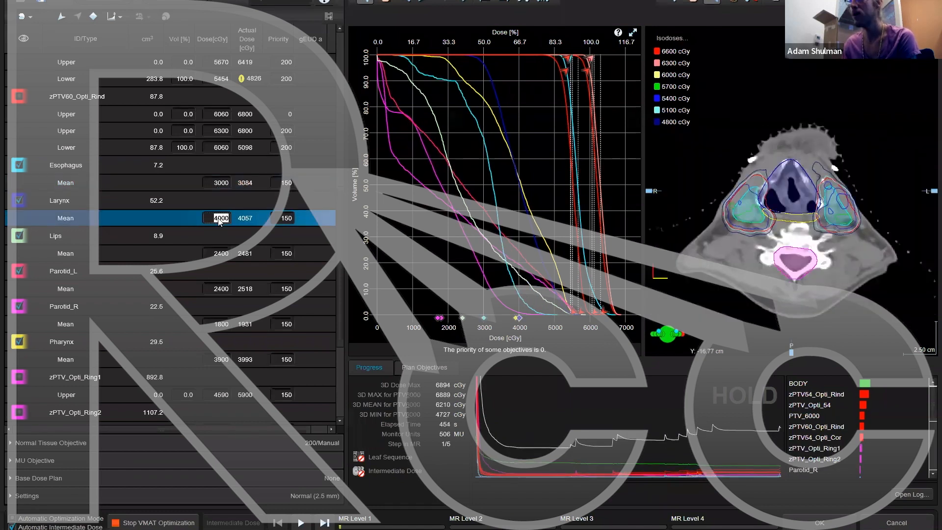
pyautogui.write('3700')
pyautogui.press('Tab')
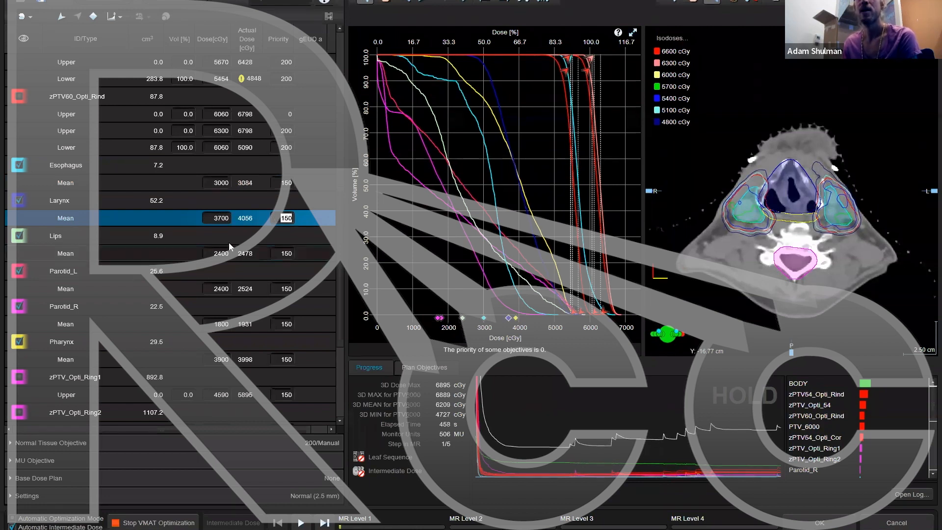
pyautogui.click(225, 257)
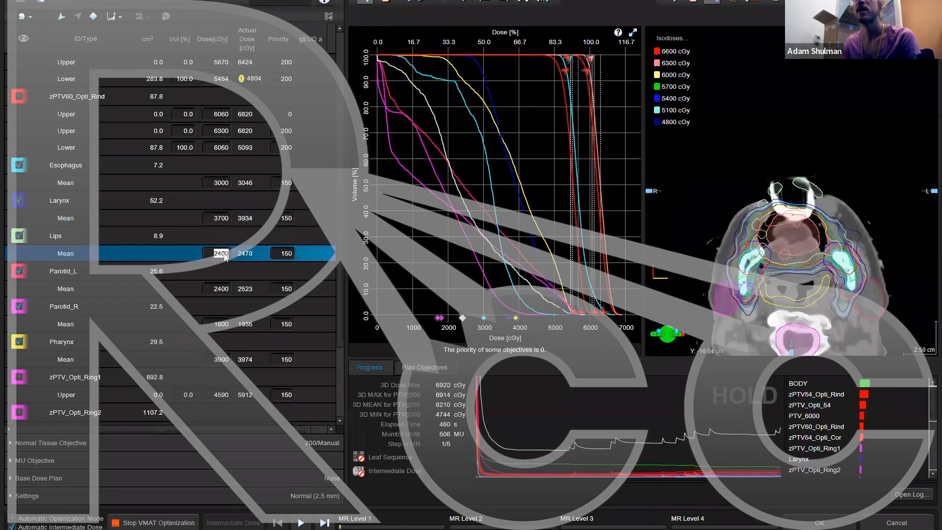
pyautogui.write('2100')
pyautogui.press('Tab')
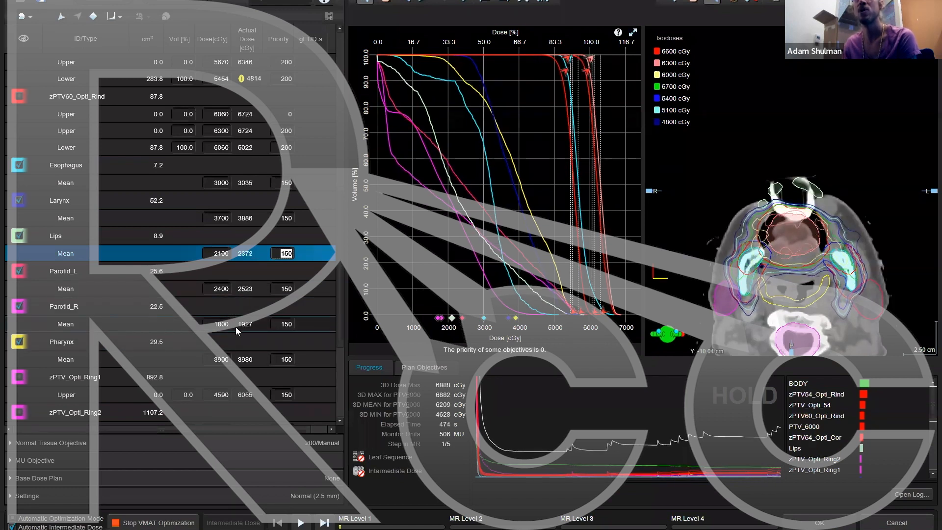
# Step: Tighten the Pharynx mean objective to 3800 cGy
pyautogui.scroll(-1, 235, 326)
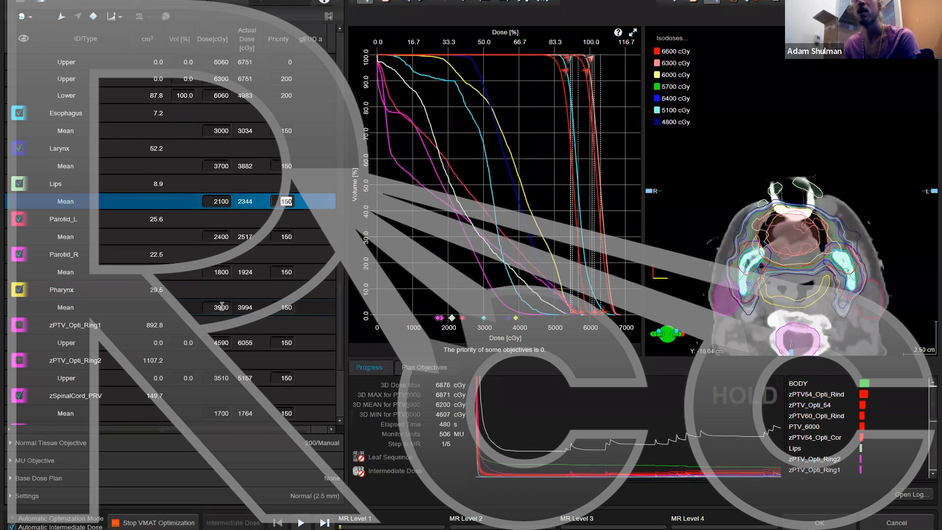
pyautogui.click(222, 306)
pyautogui.write('3800')
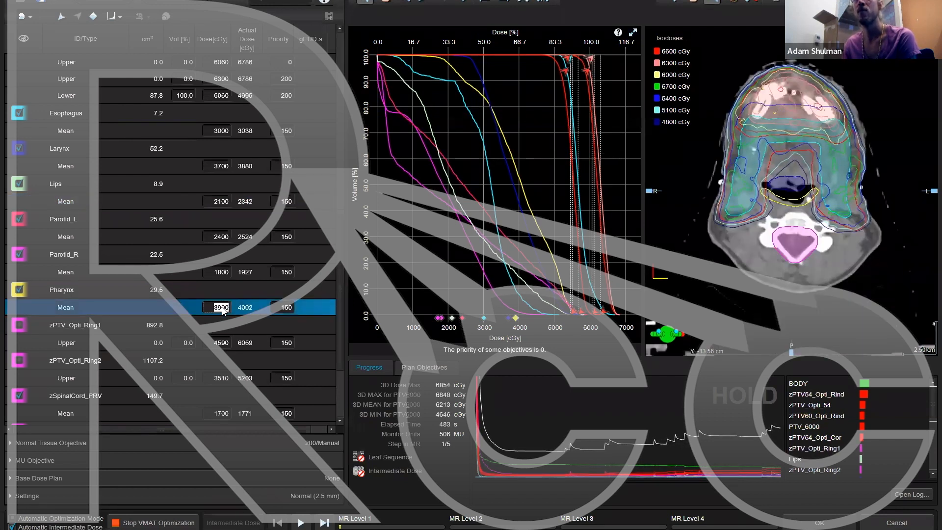
pyautogui.click(221, 273)
# Step: Tighten the zSpinalCord_PRV mean objective to 1400 cGy
pyautogui.scroll(-3, 227, 328)
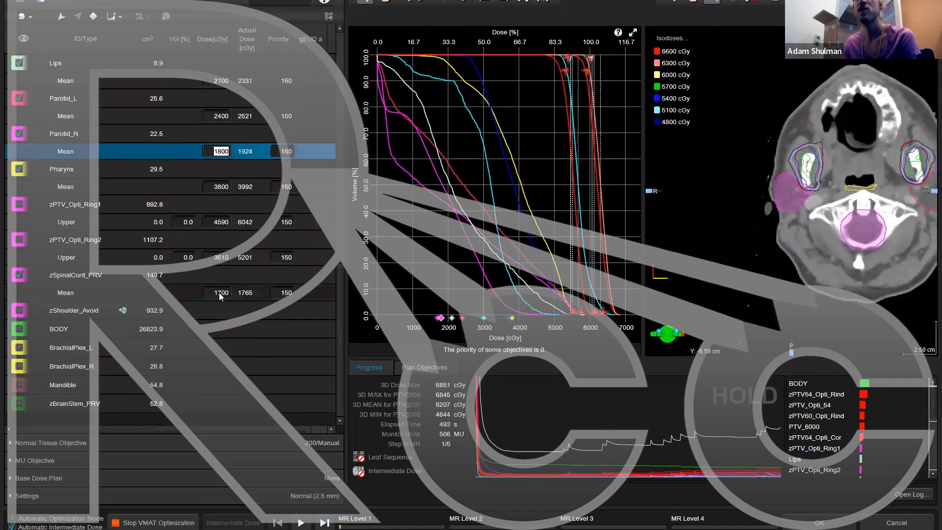
pyautogui.click(218, 293)
pyautogui.write('1400')
pyautogui.press('Tab')
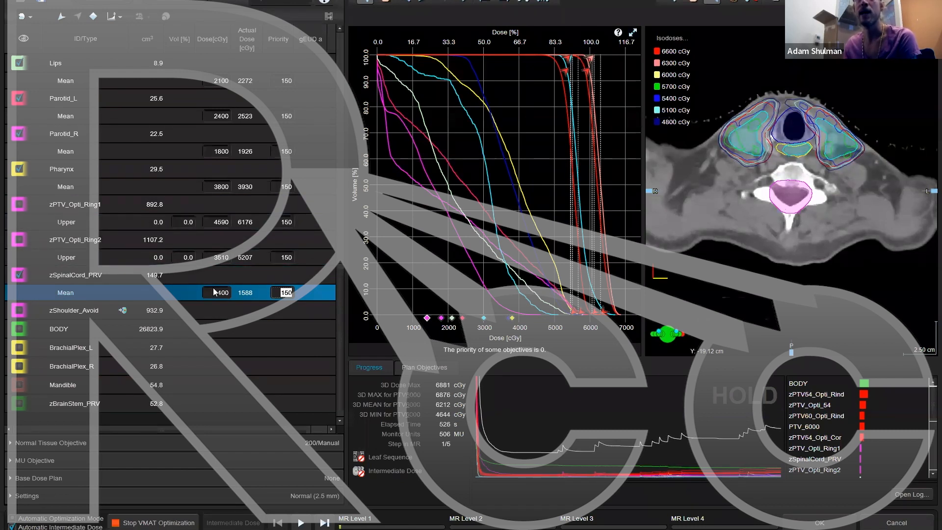
# Step: Lower the Esophagus mean objective to 2600 cGy and check its curve on the dose-volume histogram
pyautogui.scroll(1, 223, 260)
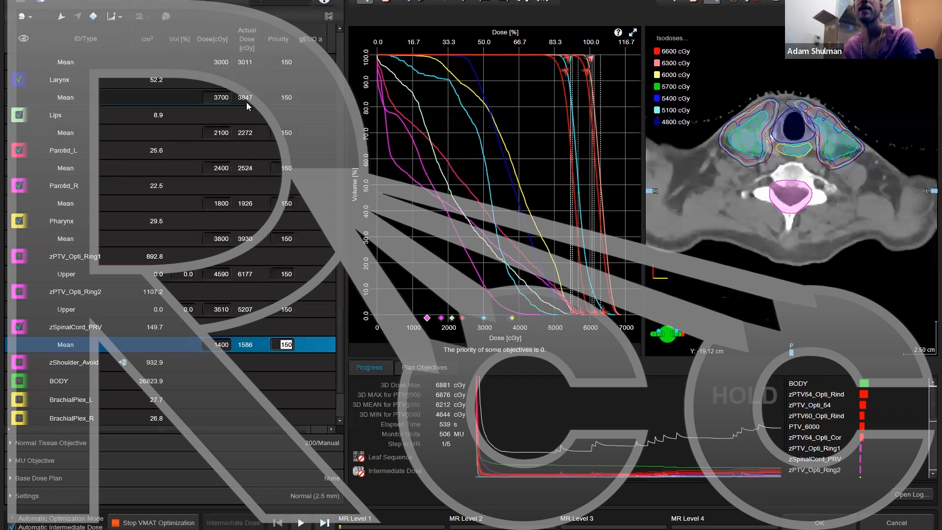
pyautogui.scroll(1, 243, 115)
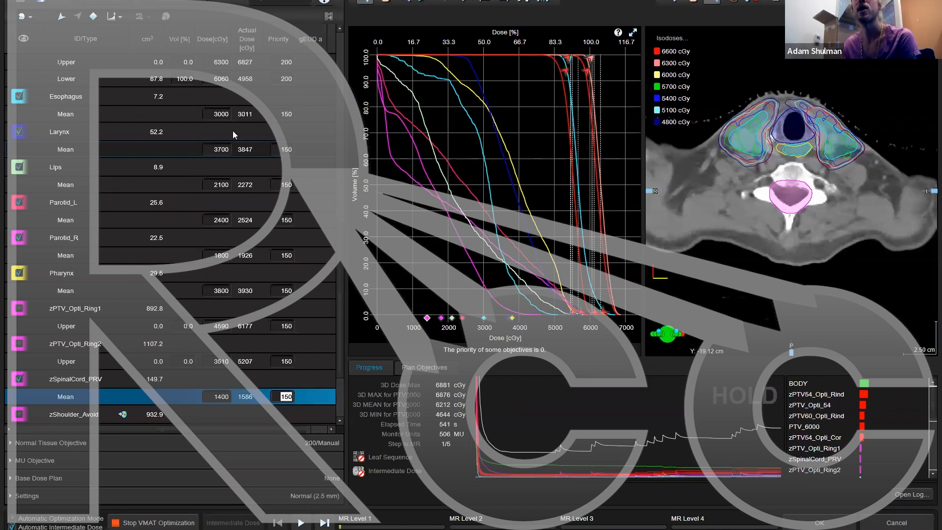
pyautogui.click(220, 112)
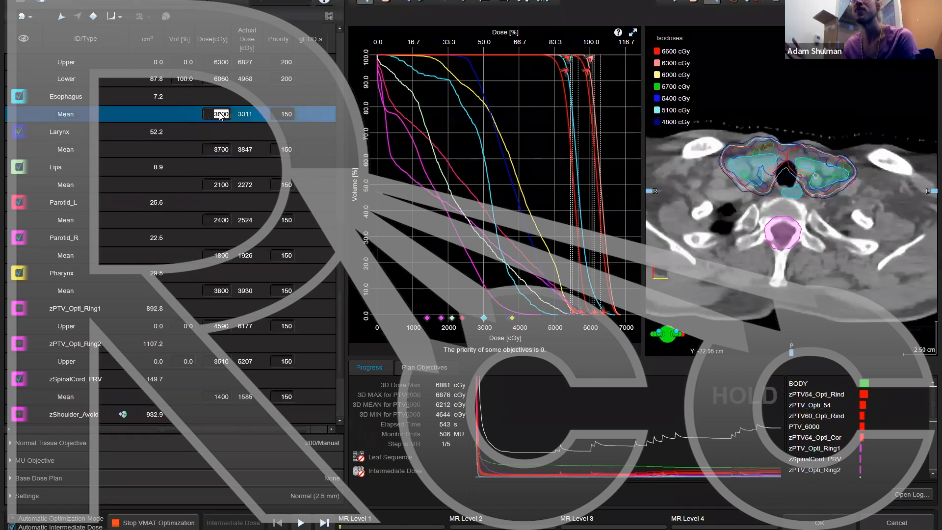
pyautogui.write('26')
pyautogui.click(277, 119)
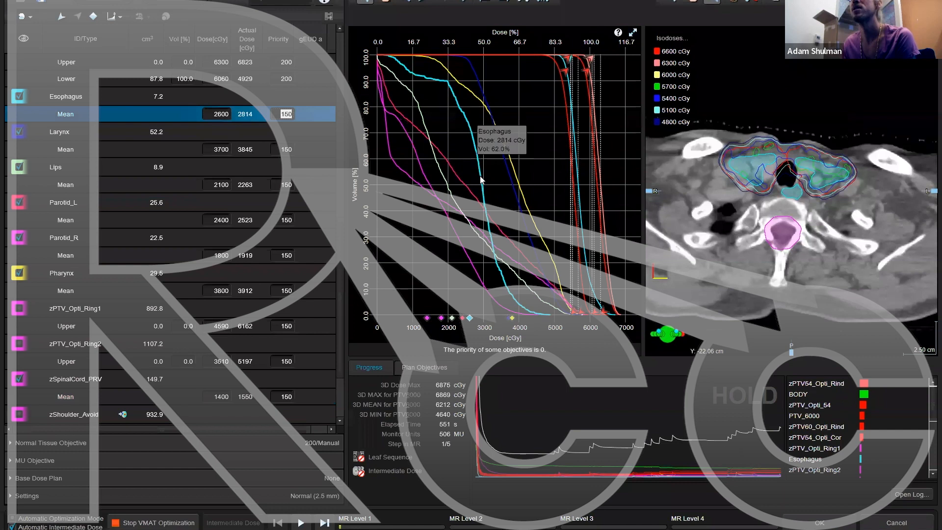
pyautogui.moveTo(480, 196)
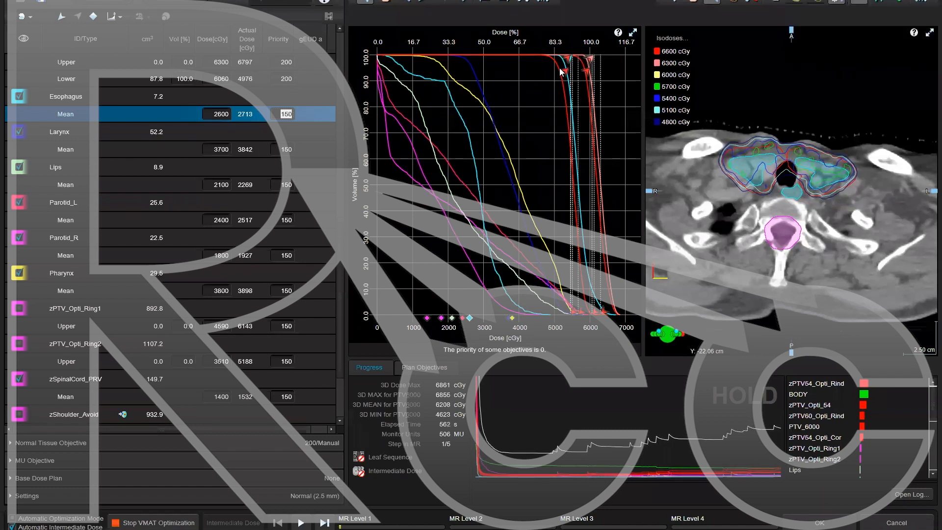
# Step: Resume the optimization and hold it again at step 2/5 of MR Level 1
pyautogui.click(301, 523)
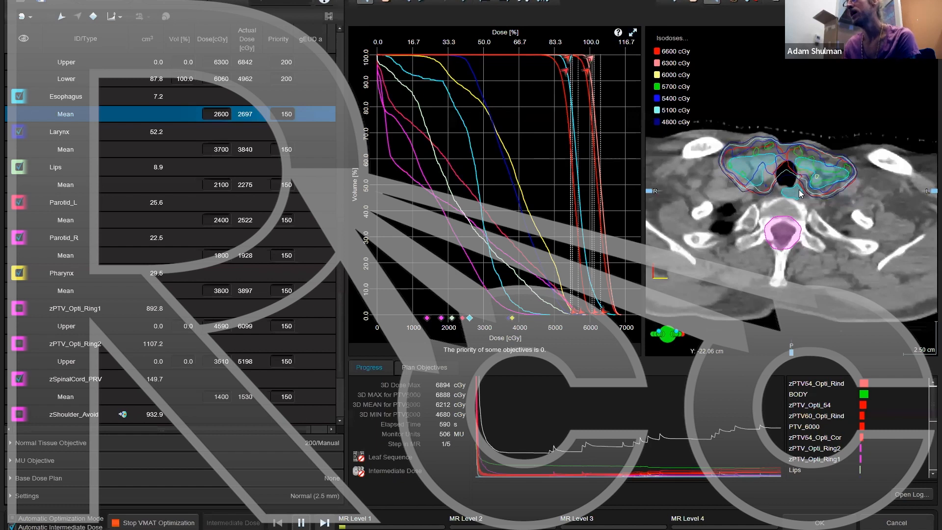
pyautogui.scroll(5, 799, 193)
pyautogui.scroll(5, 799, 193)
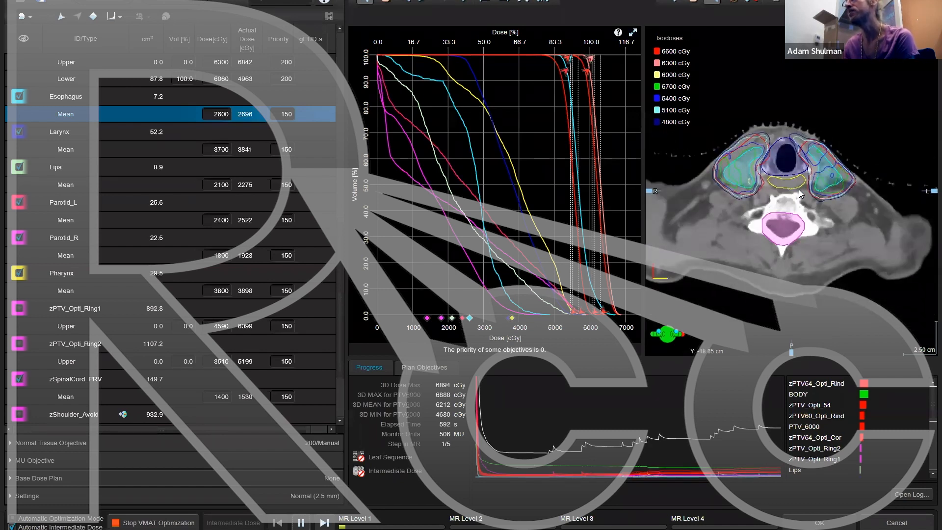
pyautogui.scroll(10, 799, 193)
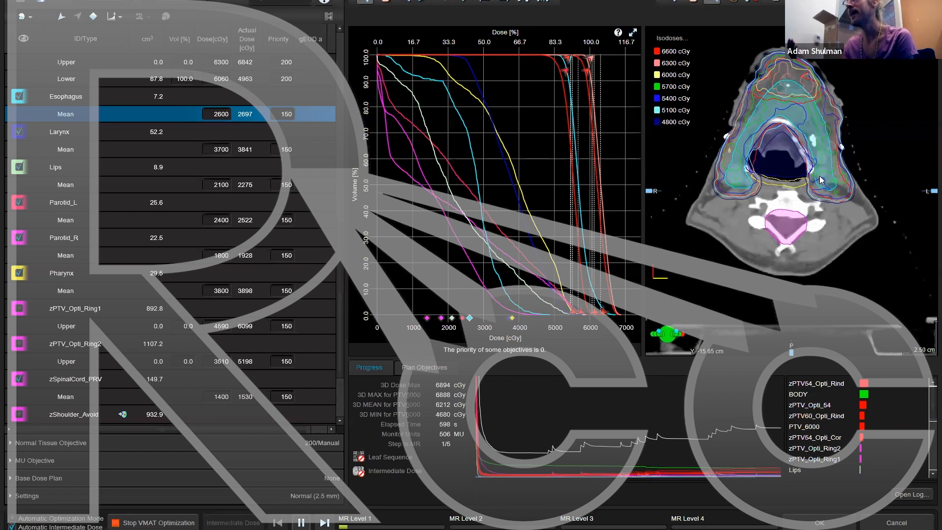
pyautogui.scroll(3, 828, 142)
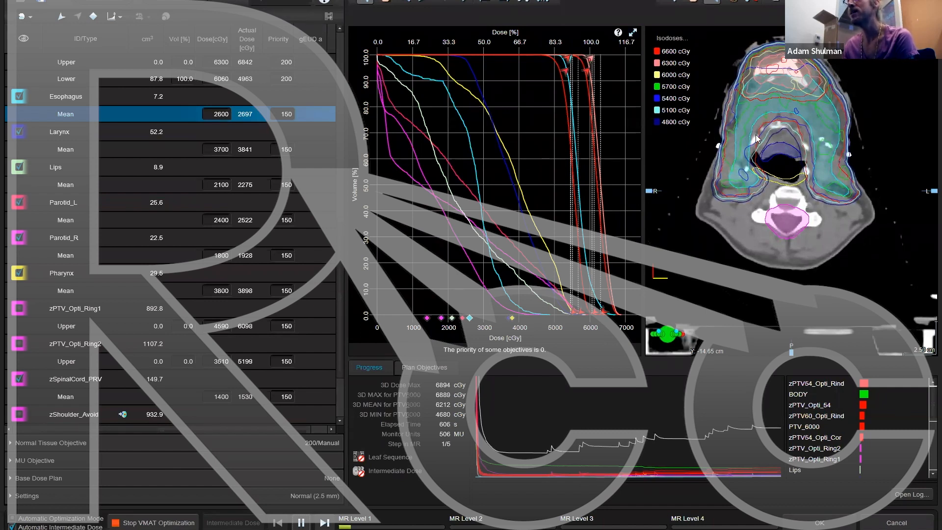
pyautogui.scroll(2, 756, 139)
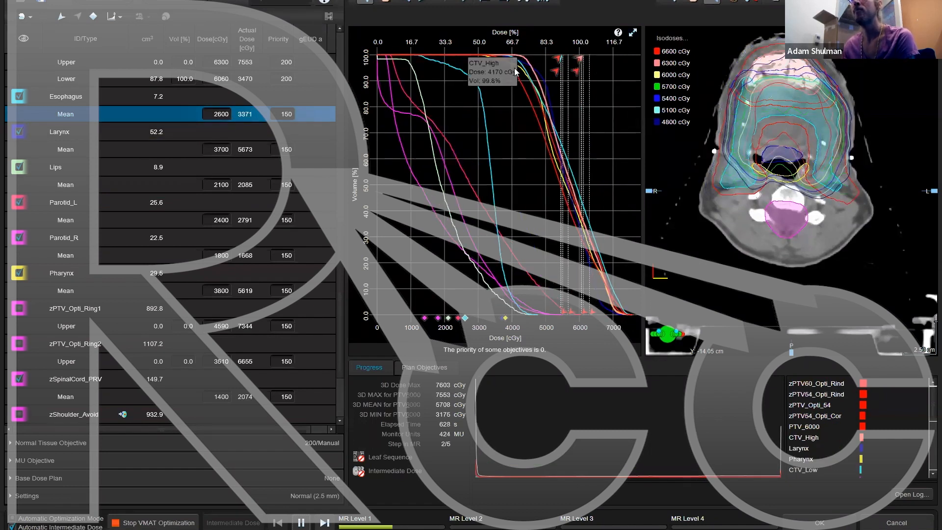
pyautogui.click(303, 522)
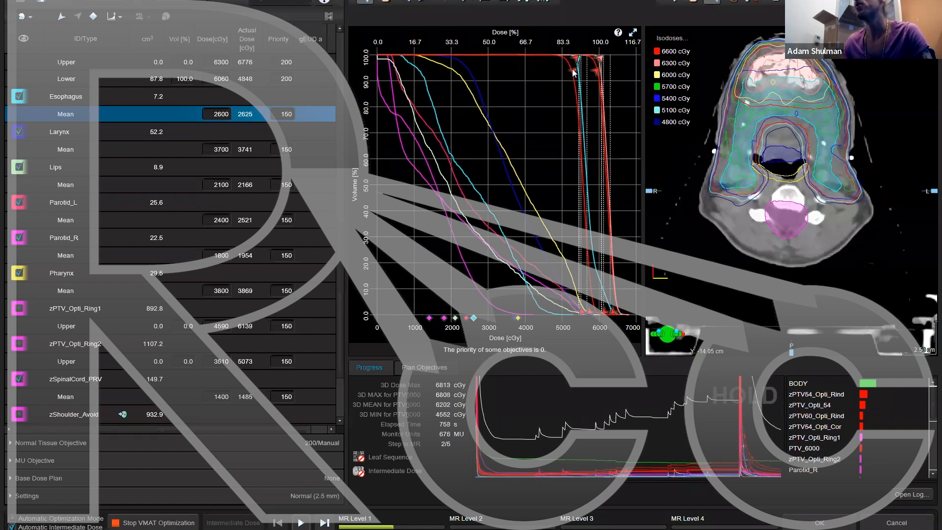
# Step: Lower the Esophagus mean objective to 2200 cGy
pyautogui.moveTo(573, 74)
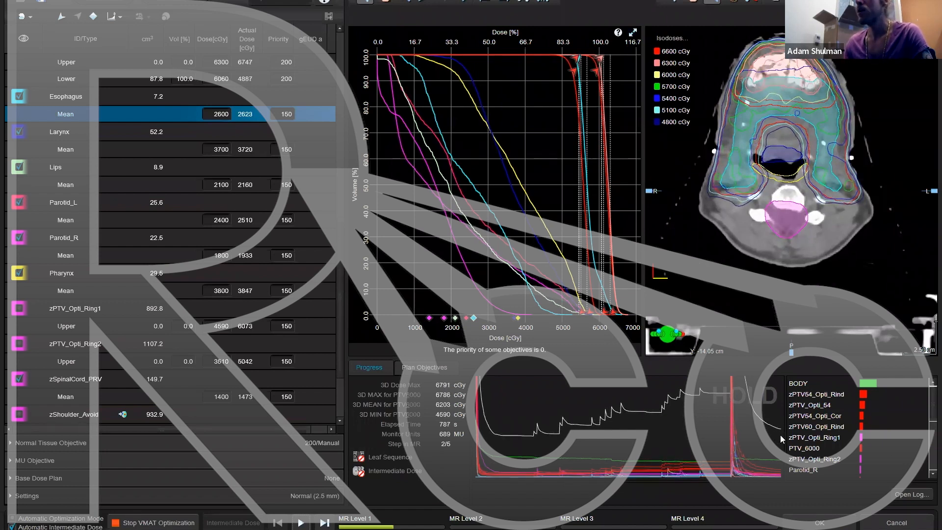
pyautogui.scroll(2, 336, 220)
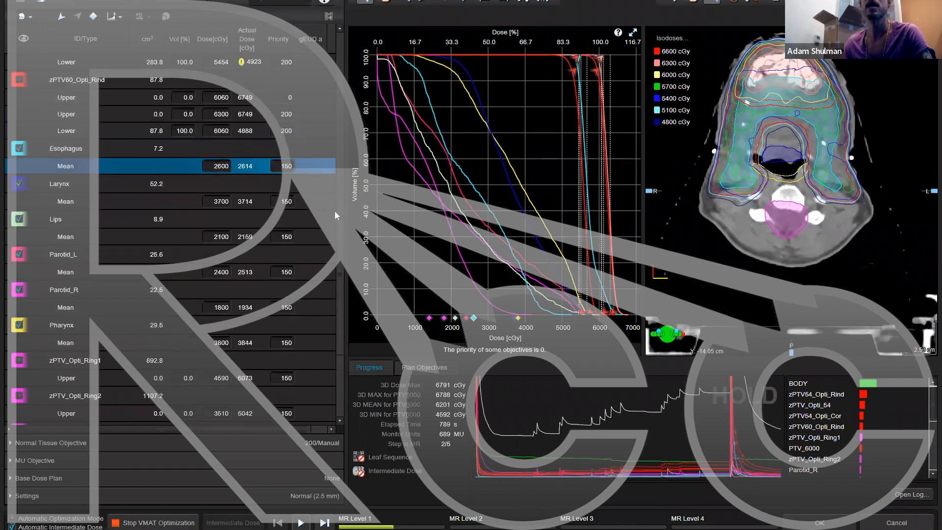
pyautogui.scroll(1, 334, 207)
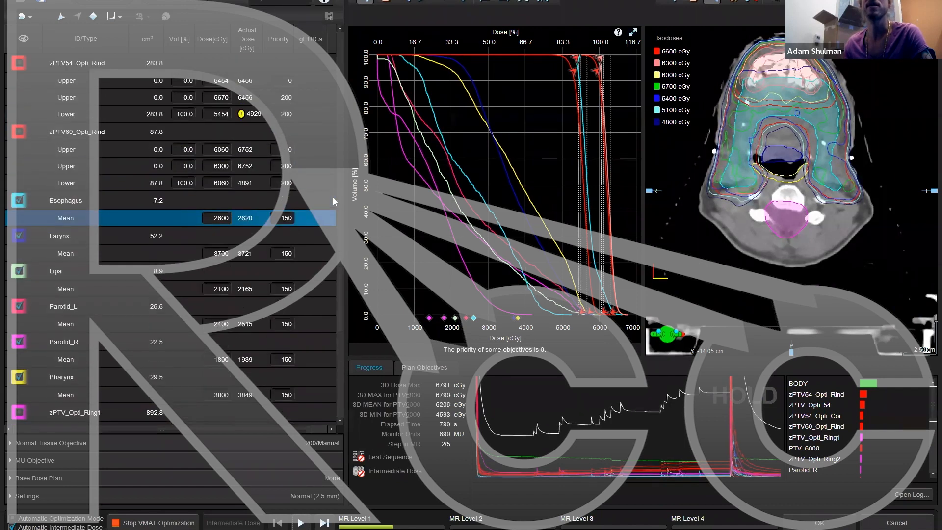
pyautogui.doubleClick(225, 218)
pyautogui.write('22')
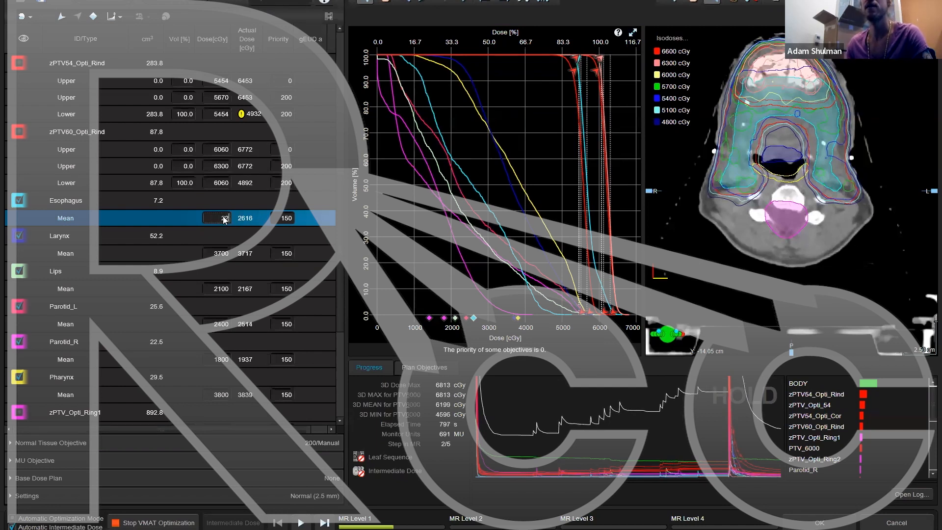
# Step: Tighten the Larynx mean objective to 3300 cGy and the Lips mean objective to 1800 cGy
pyautogui.doubleClick(217, 252)
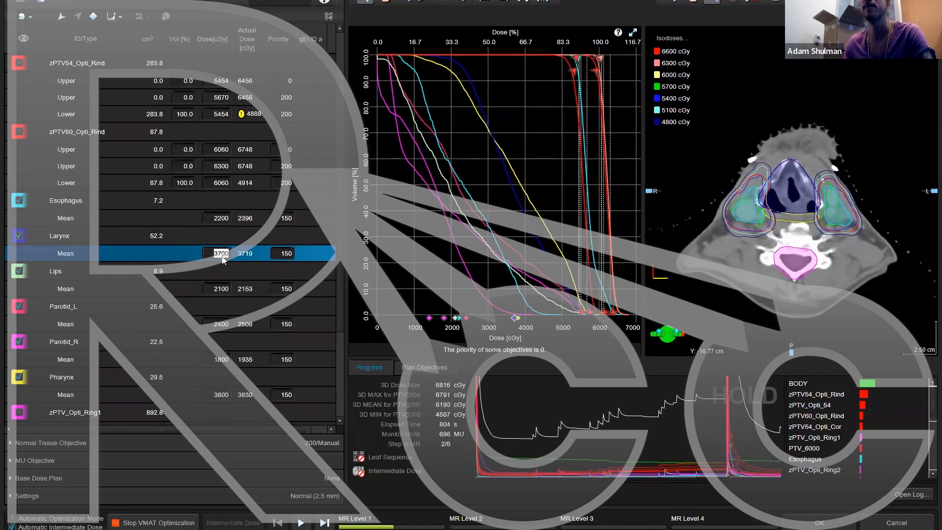
pyautogui.write('3')
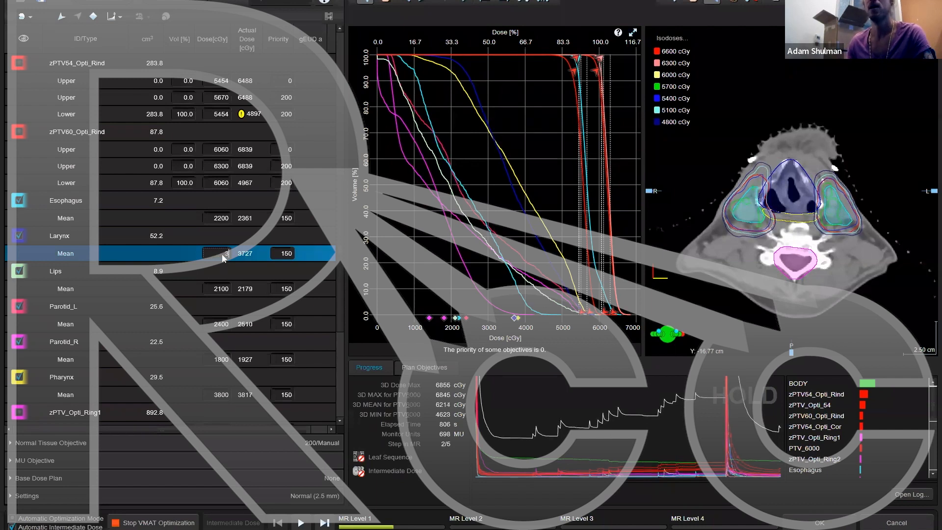
pyautogui.write('300')
pyautogui.press('Tab')
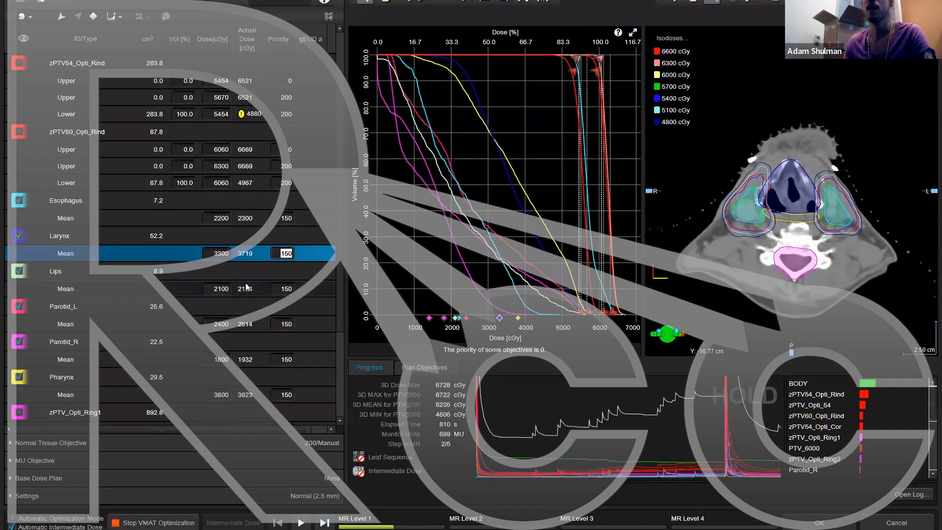
pyautogui.click(221, 289)
pyautogui.write('1')
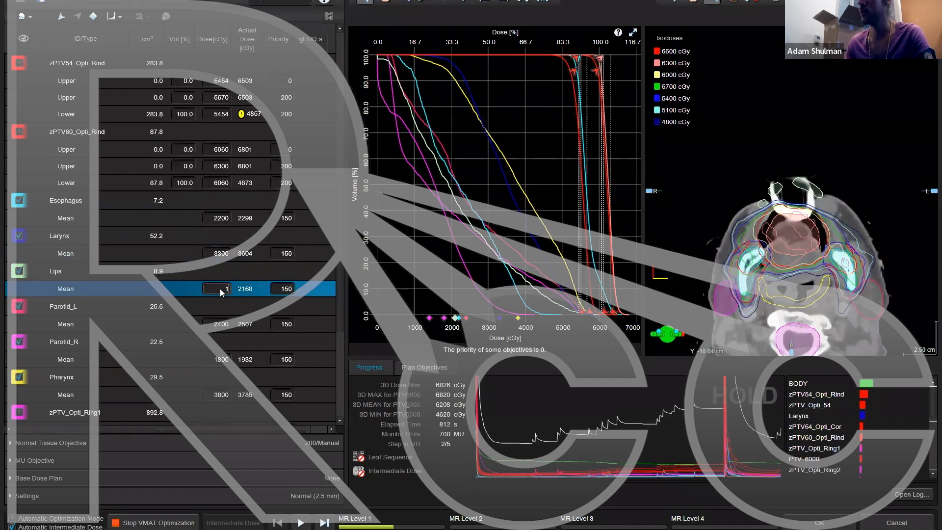
pyautogui.press('Tab')
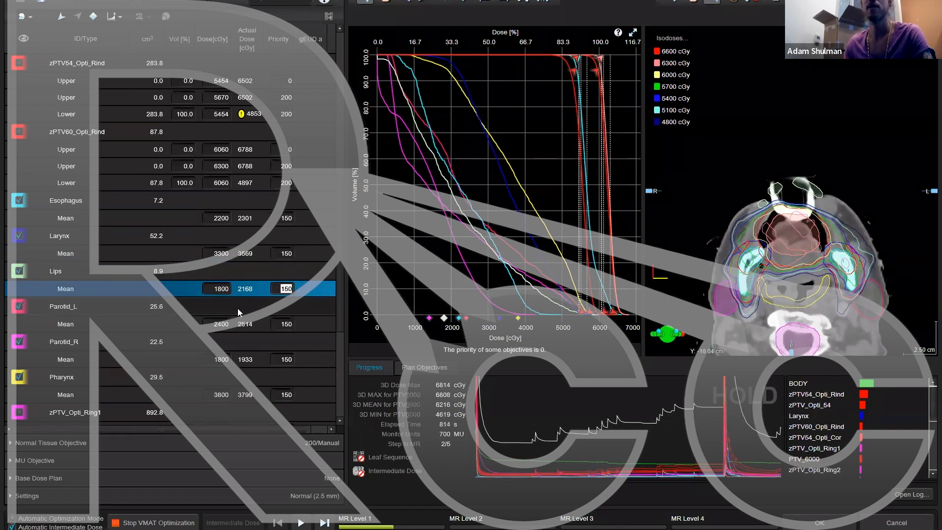
# Step: Reduce the Parotid_L mean objective to 2200 cGy and the Parotid_R mean objective to 1700 cGy
pyautogui.click(222, 325)
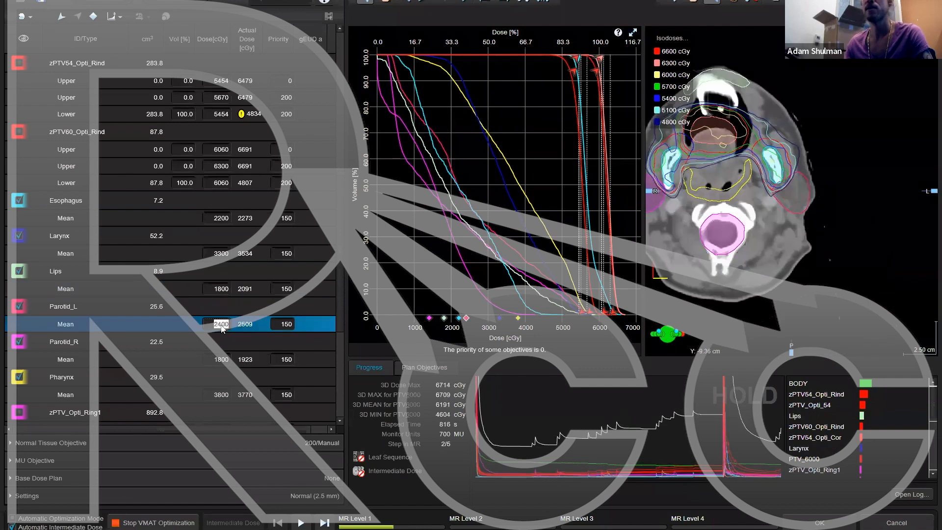
pyautogui.write('2200')
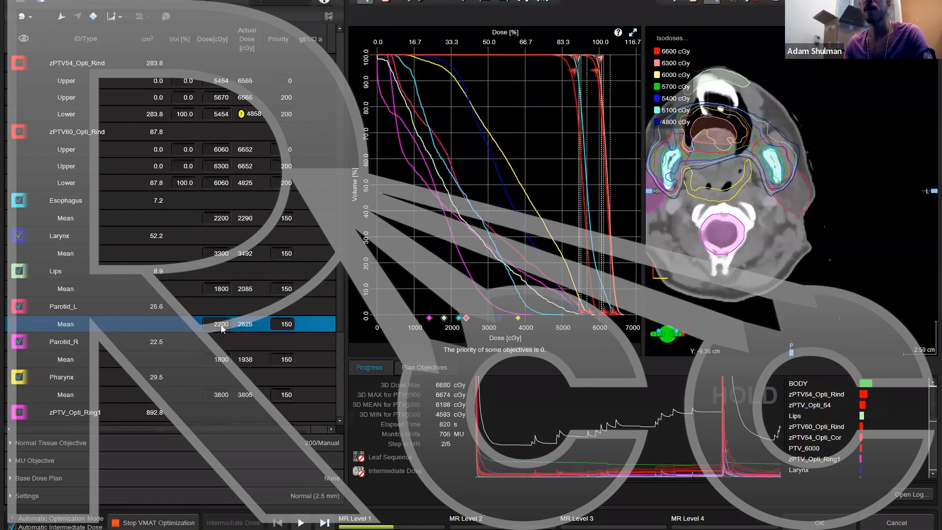
pyautogui.click(222, 360)
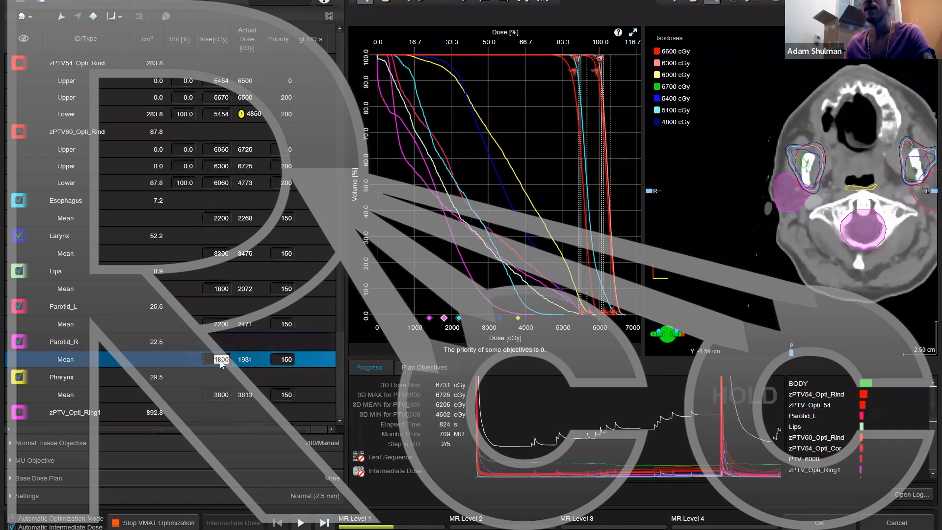
pyautogui.write('1700')
pyautogui.press('Tab')
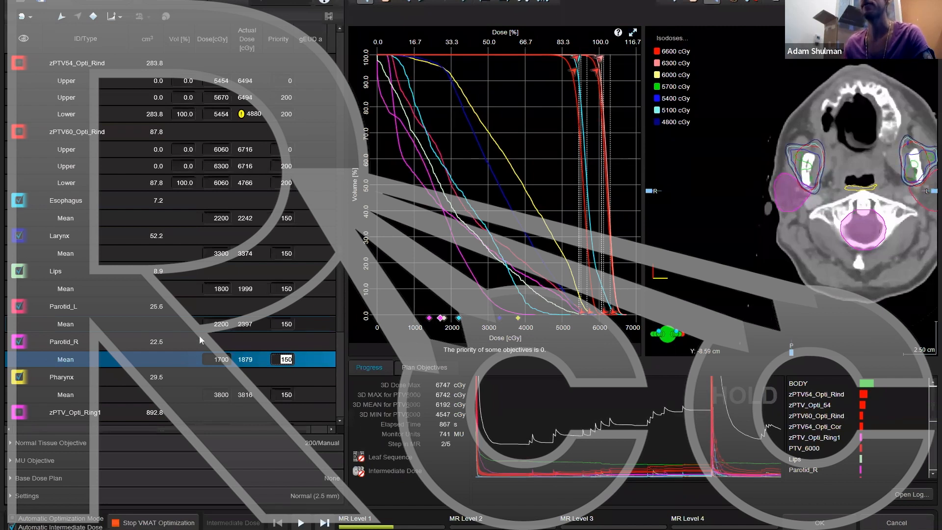
# Step: Toggle the display of zPTV_Opti_Ring1 and zPTV_Opti_Ring2 to examine their extent on the CT slice and their dose-volume curves
pyautogui.scroll(-2, 197, 329)
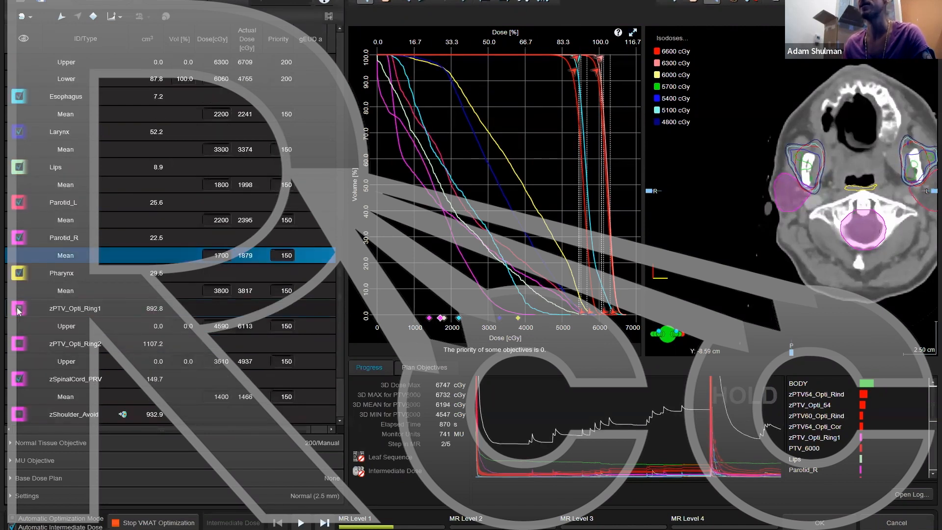
pyautogui.click(18, 309)
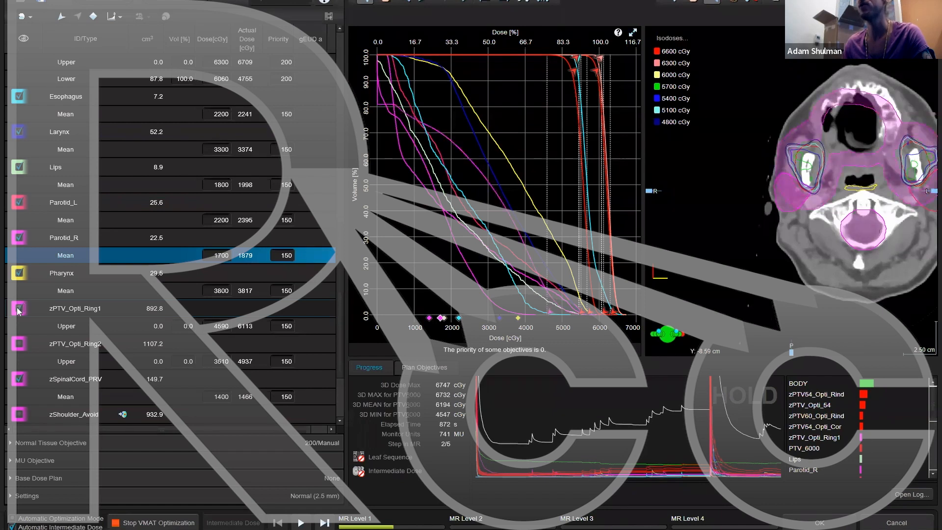
pyautogui.click(19, 309)
pyautogui.click(20, 344)
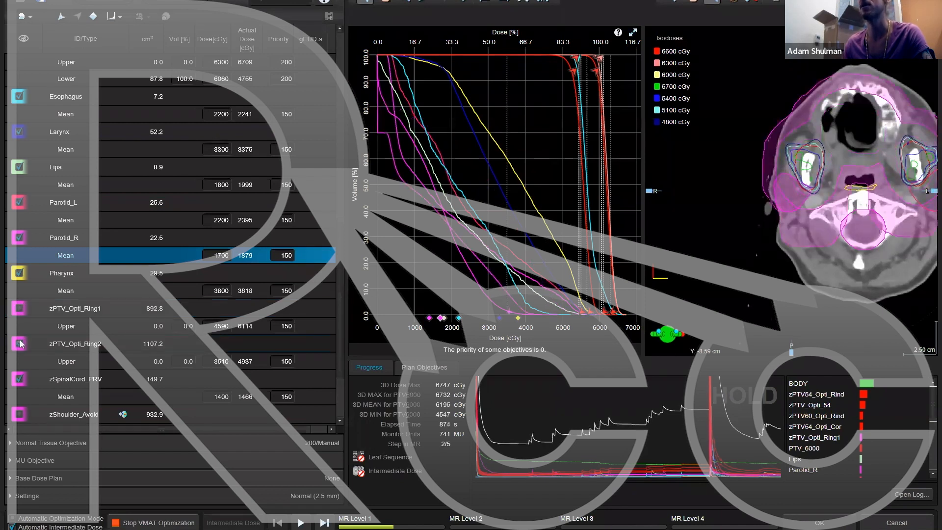
pyautogui.click(19, 344)
pyautogui.click(19, 344)
pyautogui.click(20, 343)
pyautogui.click(20, 344)
pyautogui.click(19, 344)
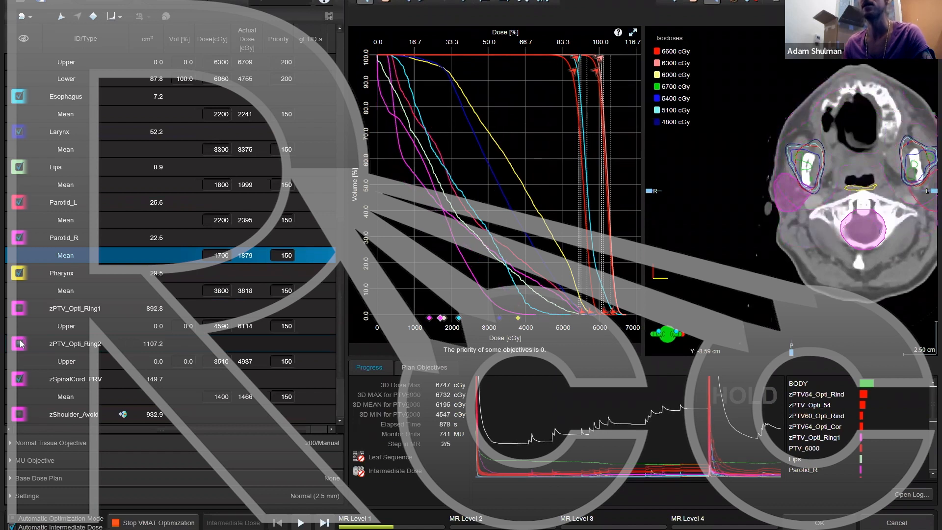
# Step: Lower the zSpinalCord_PRV mean objective to 1100 cGy
pyautogui.scroll(-1, 130, 333)
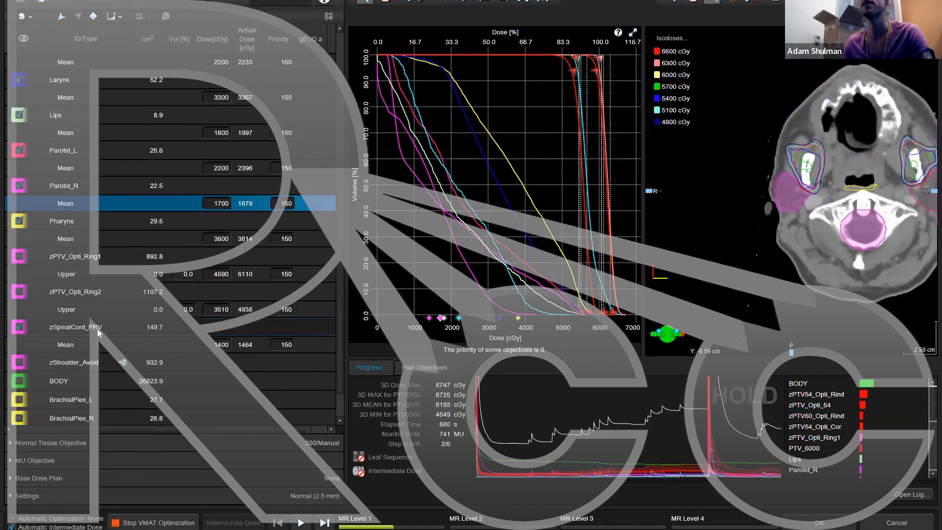
pyautogui.click(221, 346)
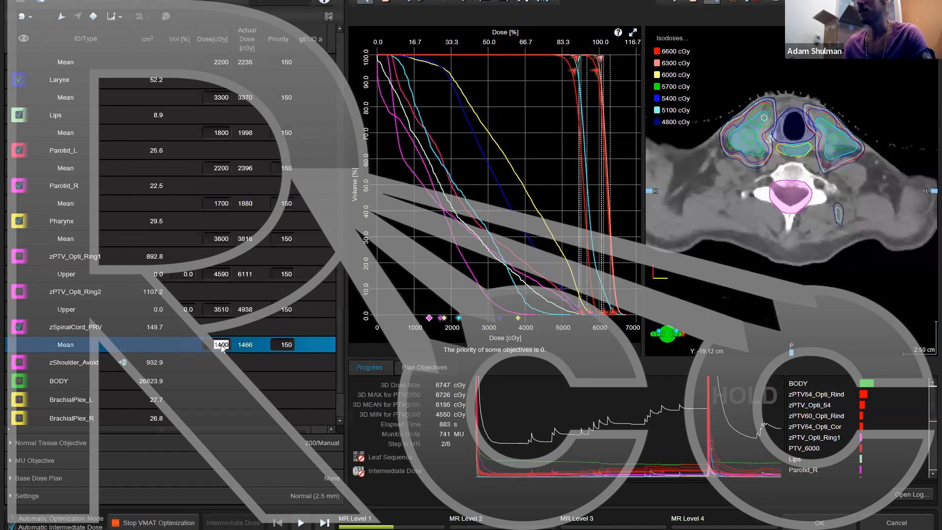
pyautogui.write('12')
pyautogui.press('BackSpace')
pyautogui.write('100')
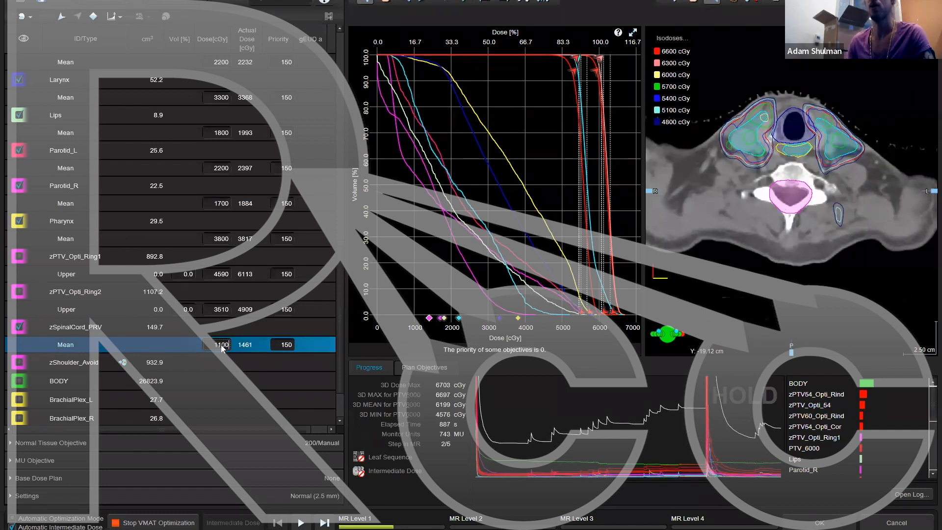
pyautogui.click(216, 309)
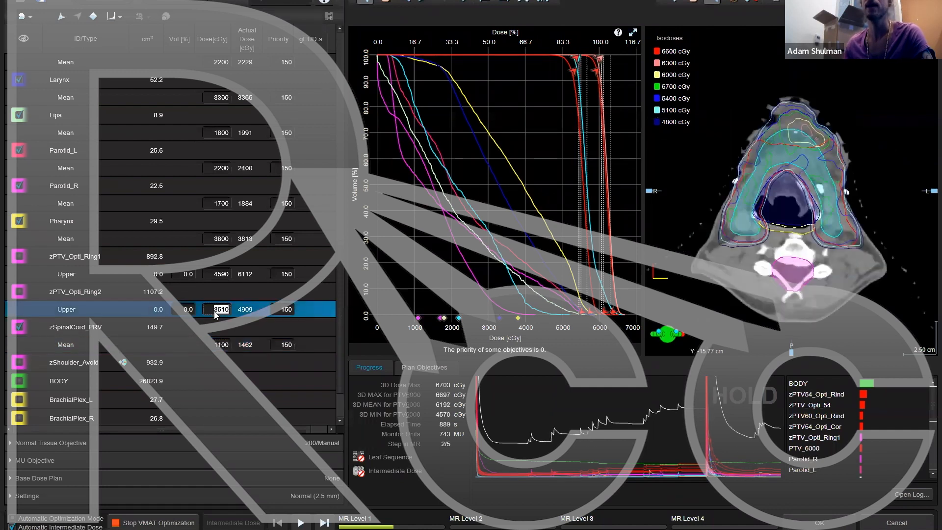
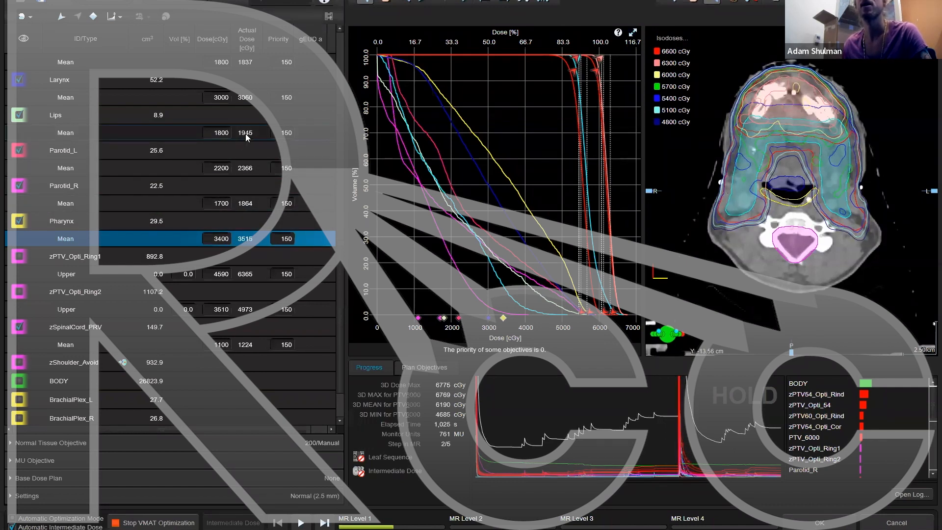
# Step: Tighten the Larynx mean objective to 2700 cGy and the Esophagus mean objective to 1500 cGy
pyautogui.doubleClick(222, 96)
pyautogui.write('2700')
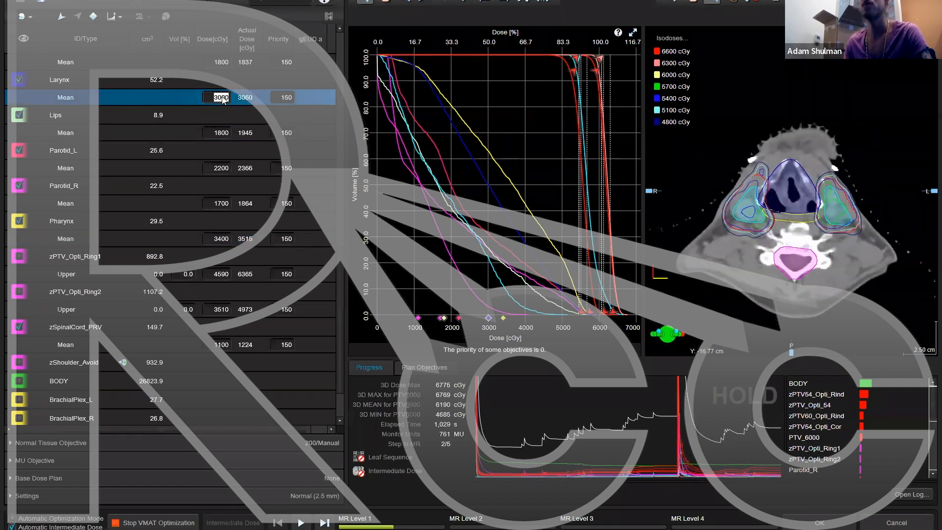
pyautogui.doubleClick(222, 62)
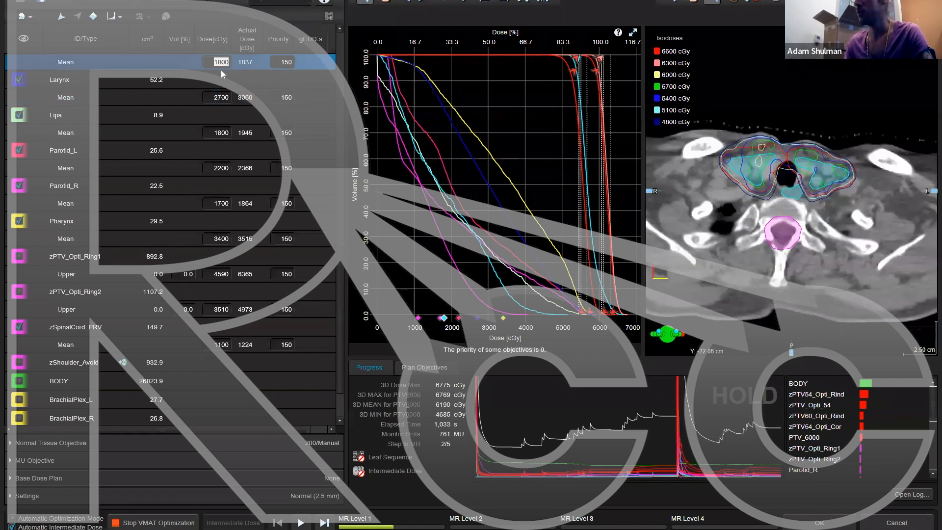
pyautogui.write('1500')
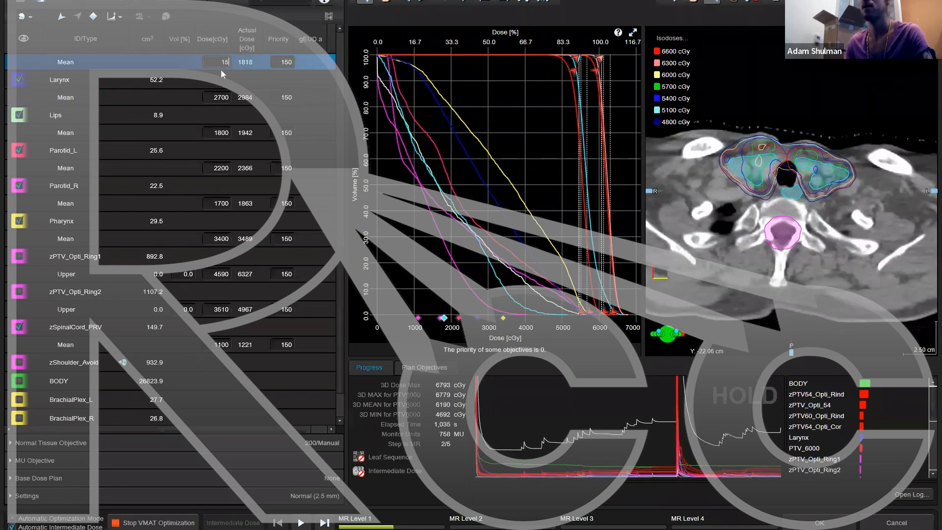
pyautogui.doubleClick(225, 98)
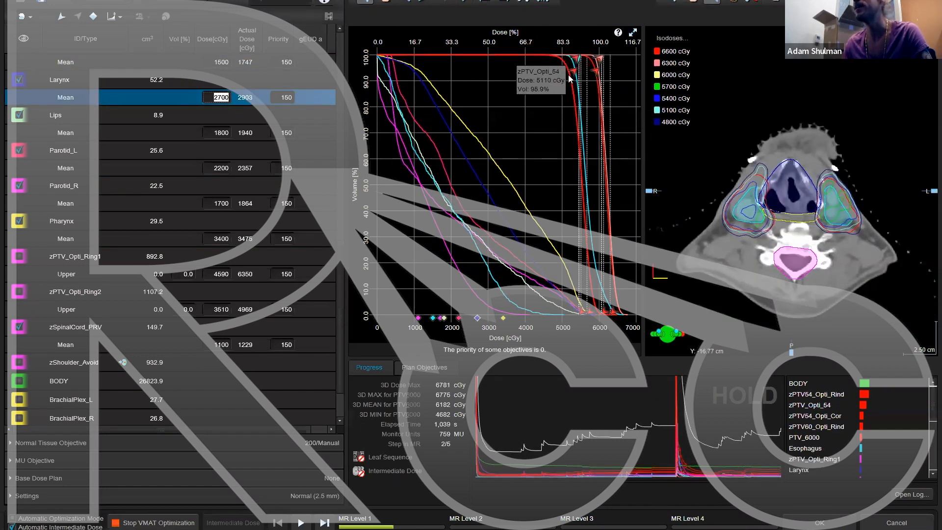
# Step: Lower the Pharynx mean objective to 3100 cGy and review the isodoses on neighbouring axial CT slices
pyautogui.moveTo(576, 64)
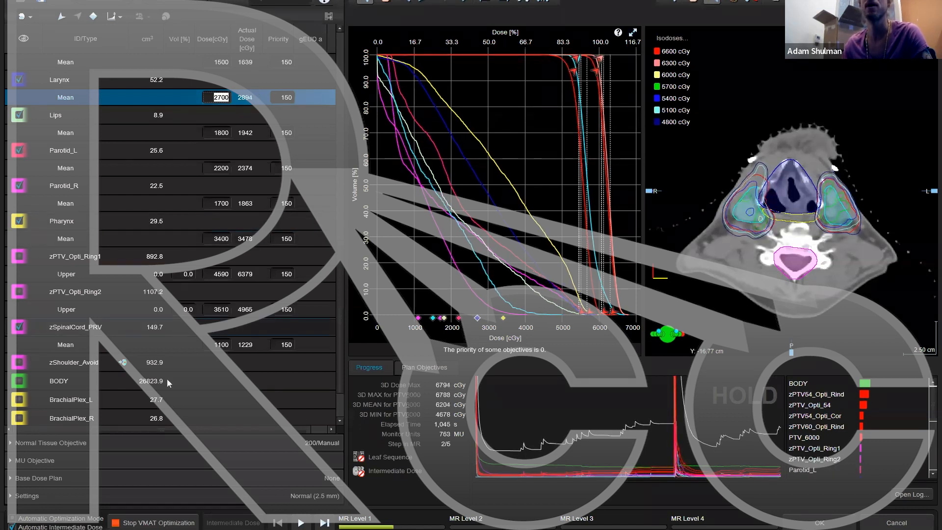
pyautogui.click(215, 239)
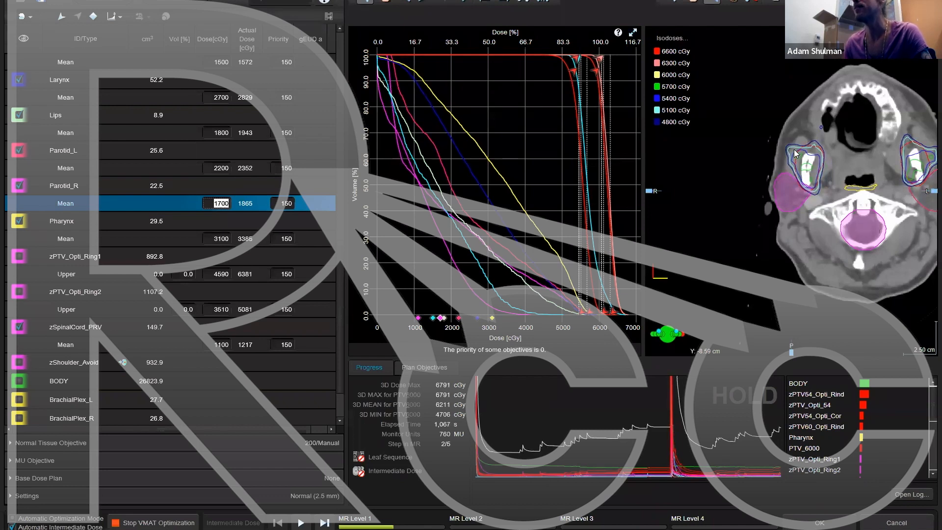
pyautogui.scroll(-3, 823, 165)
pyautogui.scroll(-6, 825, 170)
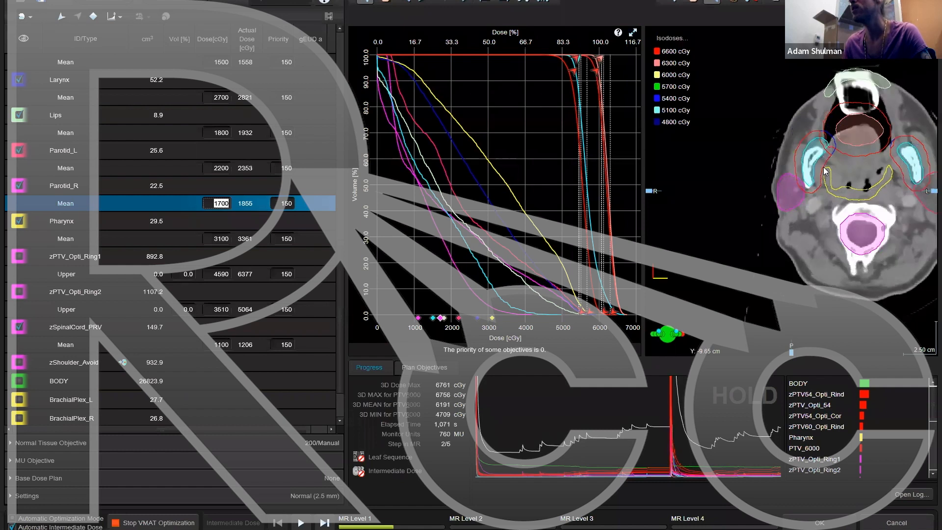
pyautogui.scroll(-1, 824, 170)
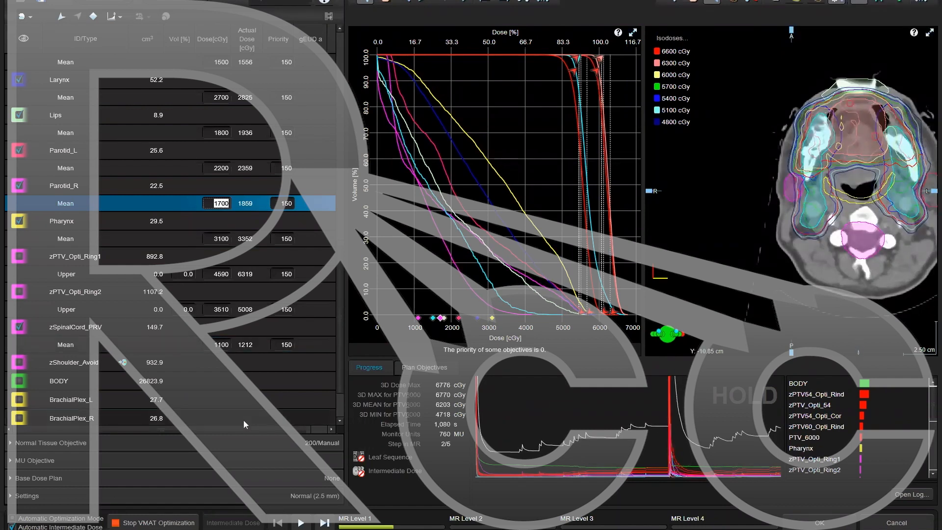
# Step: Resume the optimization and hold it again at step 3/5 of MR Level 1
pyautogui.click(302, 523)
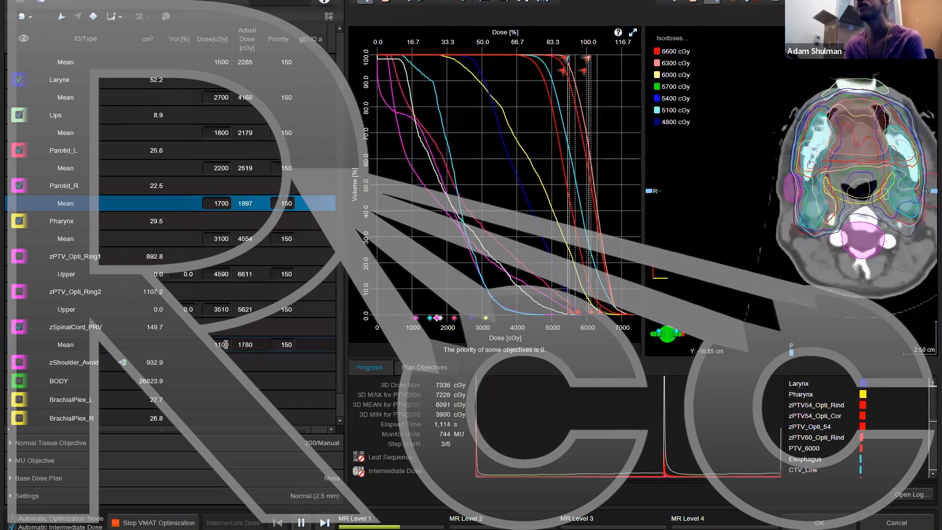
pyautogui.click(302, 523)
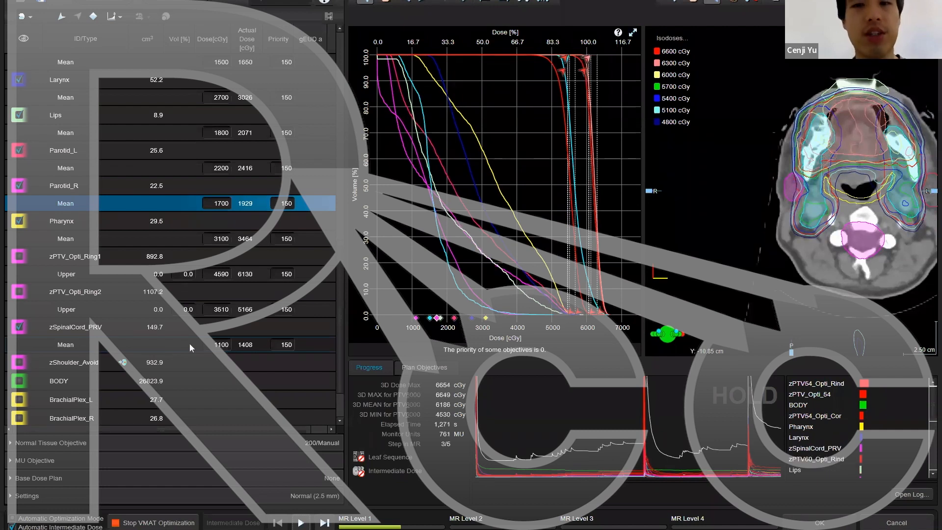
# Step: Review the Normal Tissue Objective settings, then compare the target and organ-at-risk objectives with their actual doses
pyautogui.click(10, 444)
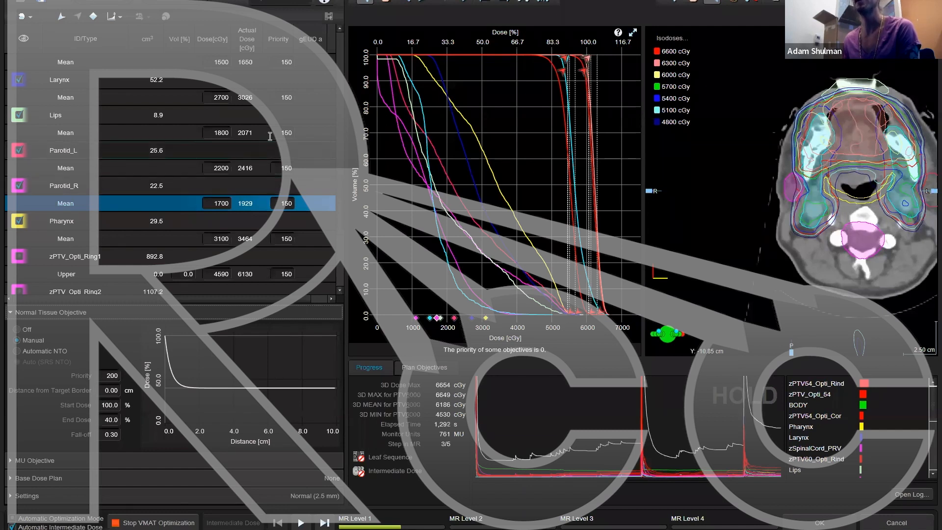
pyautogui.scroll(10, 147, 172)
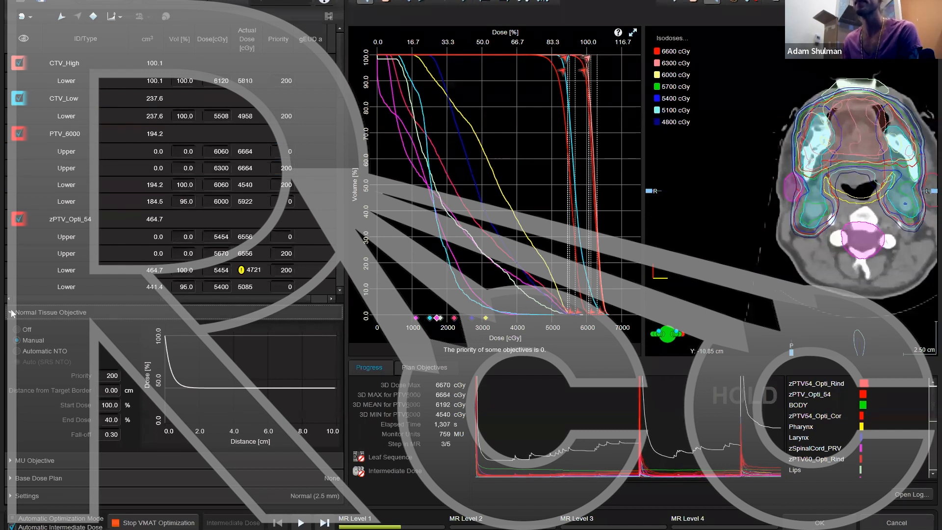
pyautogui.click(55, 311)
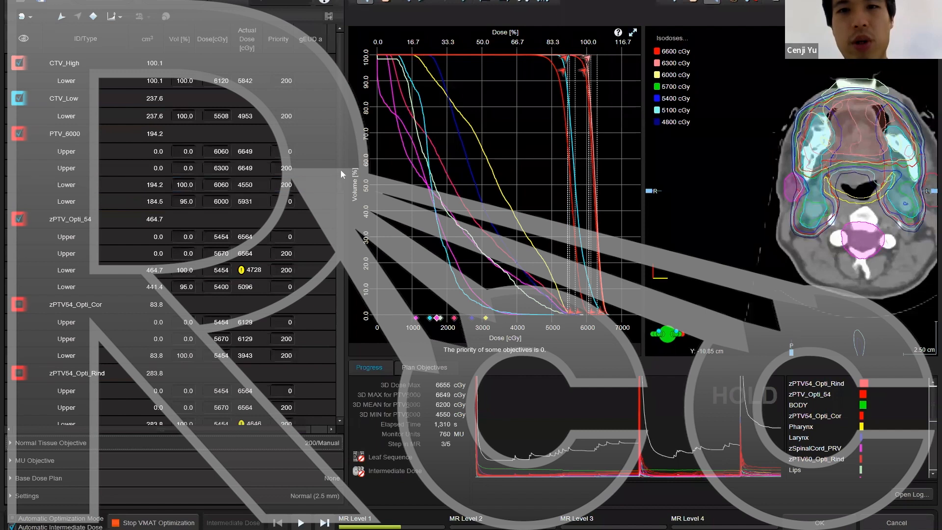
pyautogui.scroll(-1, 334, 199)
pyautogui.scroll(-10, 334, 197)
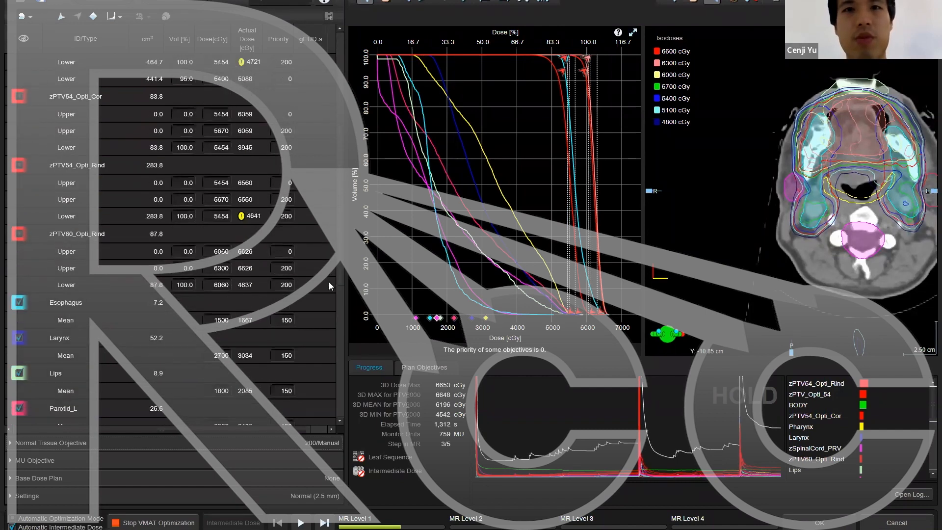
pyautogui.scroll(-4, 328, 290)
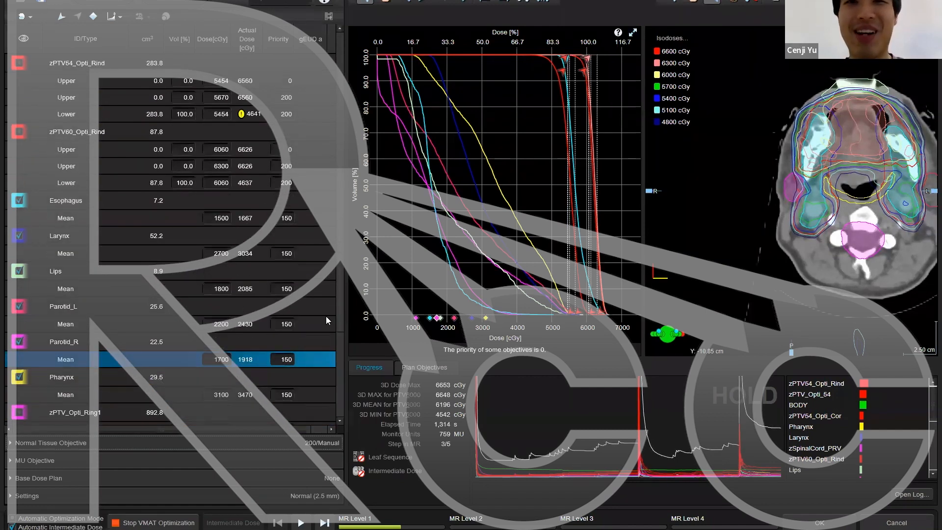
pyautogui.scroll(-1, 326, 335)
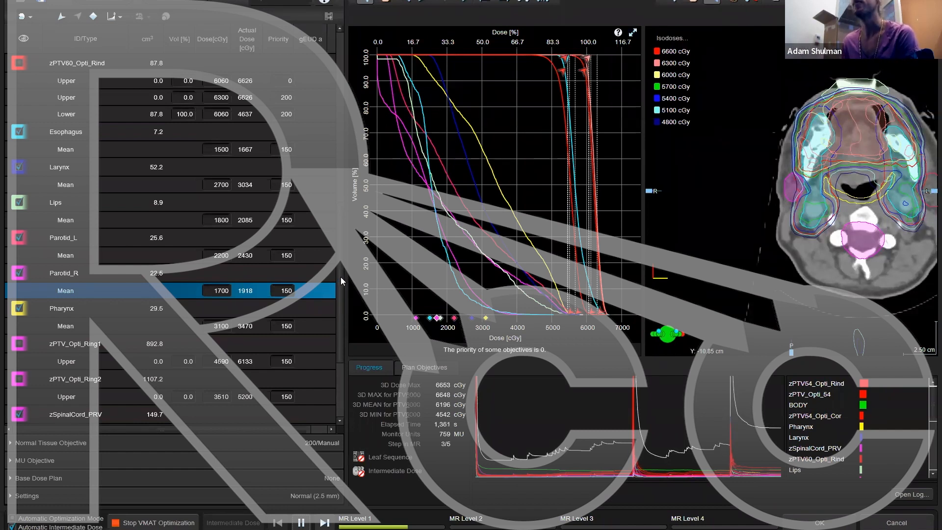
# Step: Hold the running VMAT optimization during MR Level 1, with the organ-at-risk mean-dose objectives in view
pyautogui.moveTo(341, 277); pyautogui.dragTo(342, 223)
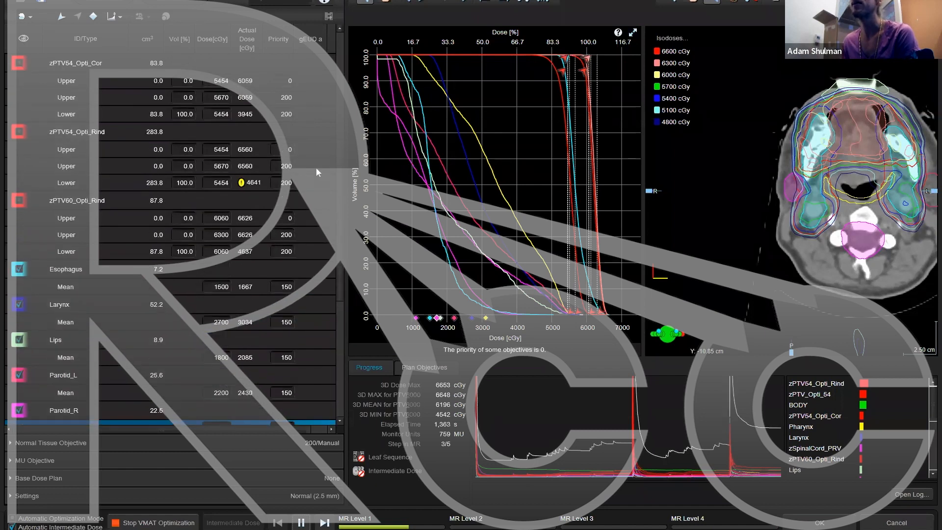
pyautogui.scroll(1, 295, 197)
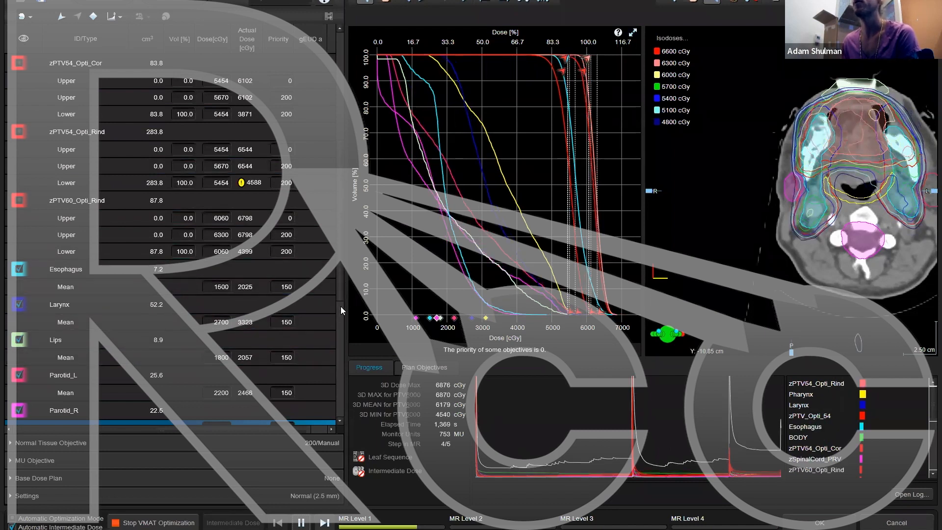
pyautogui.moveTo(341, 306); pyautogui.dragTo(340, 317)
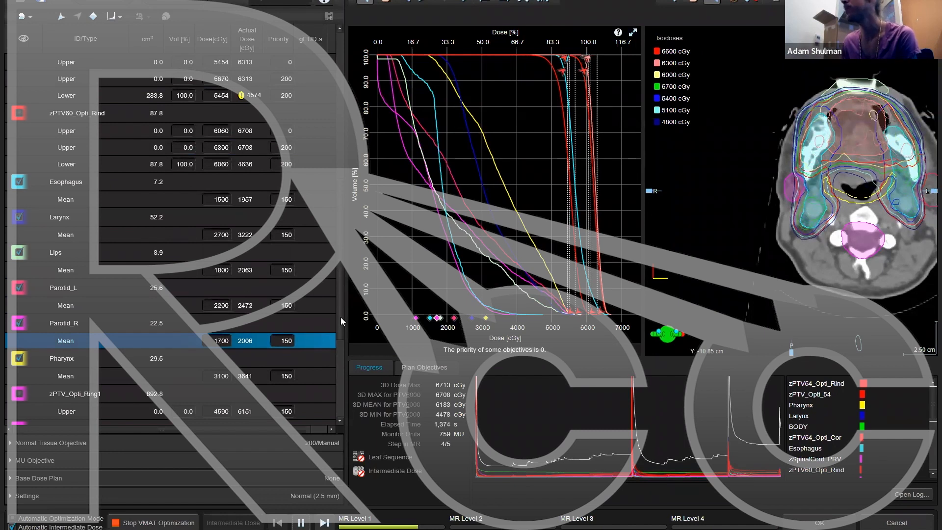
pyautogui.click(302, 524)
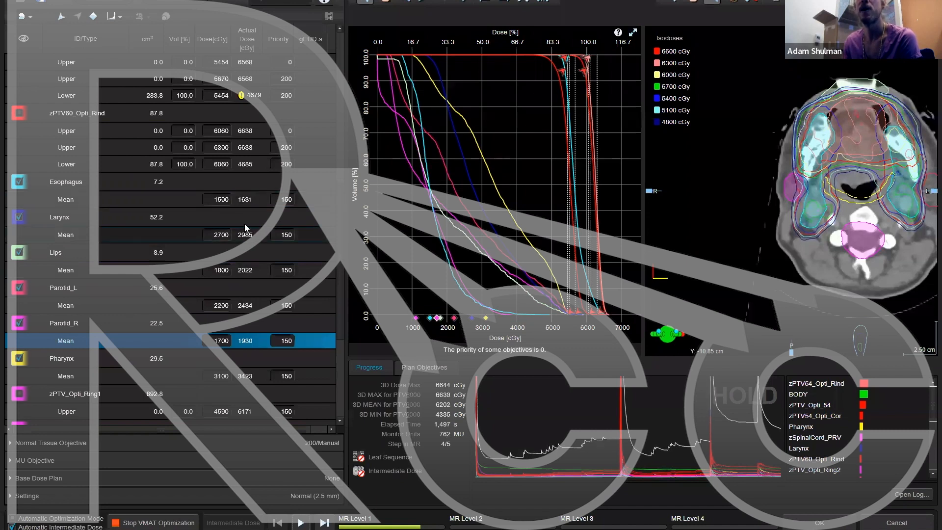
# Step: Examine the target, organ-at-risk and ring objectives against their actual doses, along with the Normal Tissue Objective settings
pyautogui.scroll(-3, 251, 275)
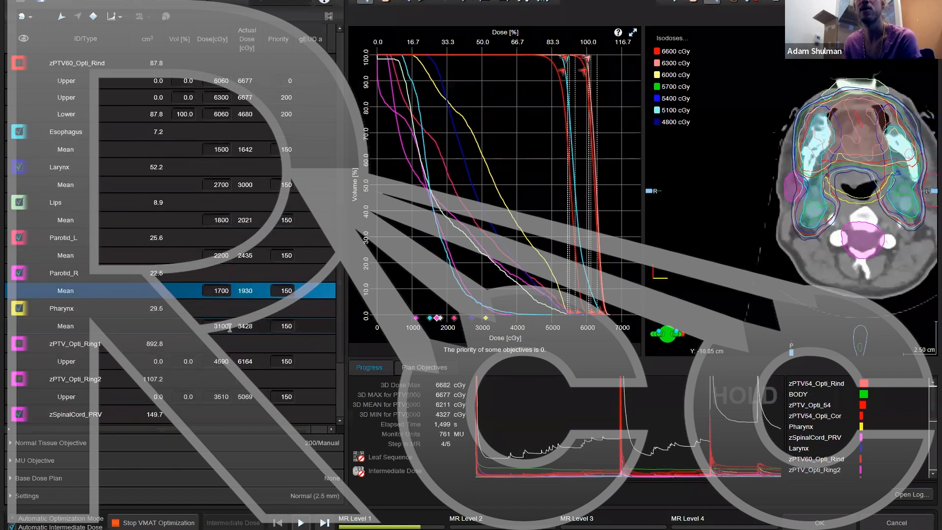
pyautogui.scroll(-3, 253, 331)
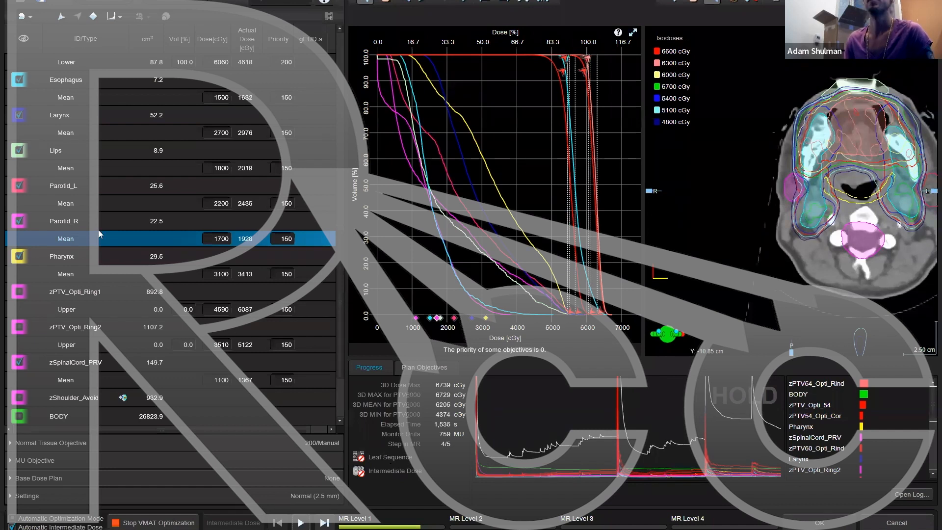
pyautogui.scroll(6, 165, 224)
pyautogui.scroll(1, 165, 224)
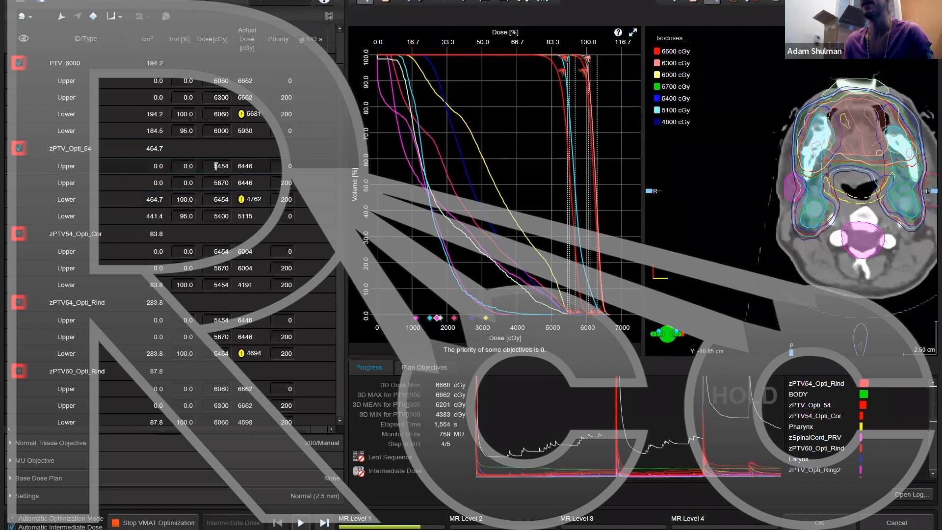
pyautogui.click(186, 166)
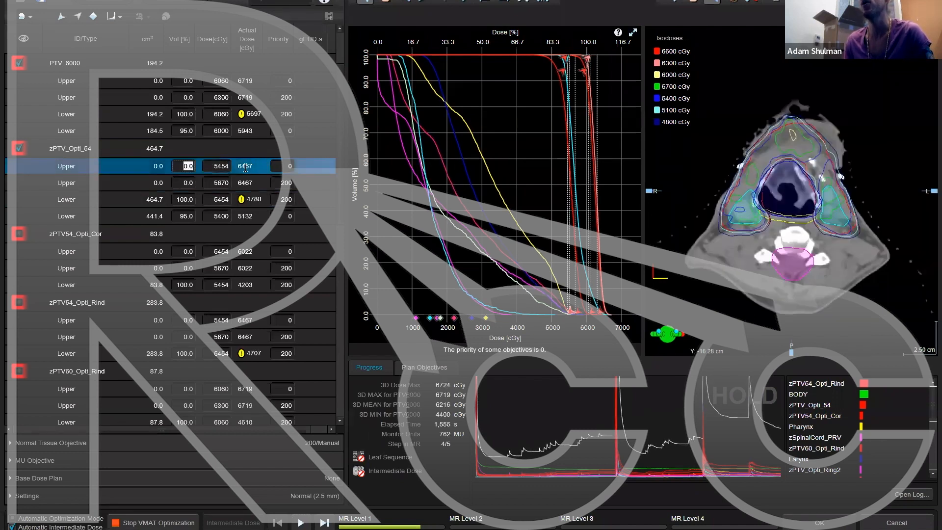
pyautogui.scroll(-2, 192, 288)
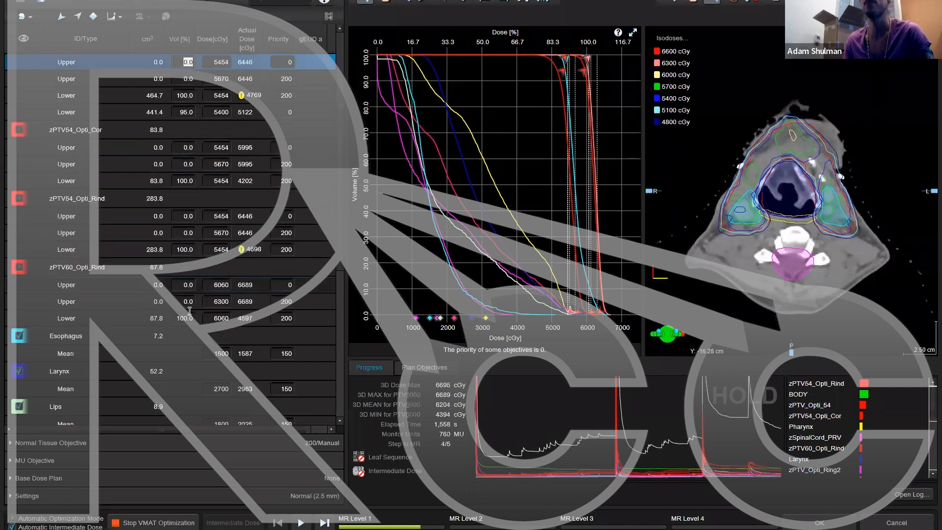
pyautogui.click(11, 445)
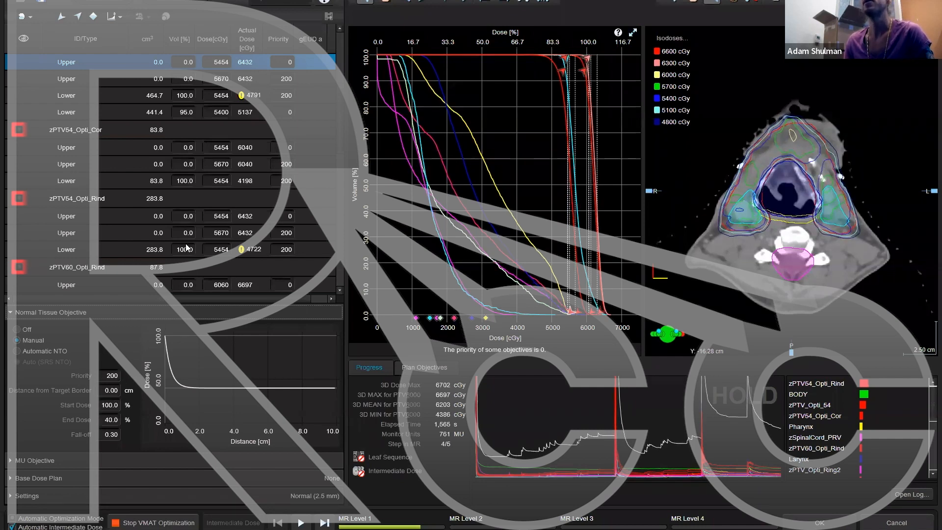
pyautogui.scroll(2, 222, 162)
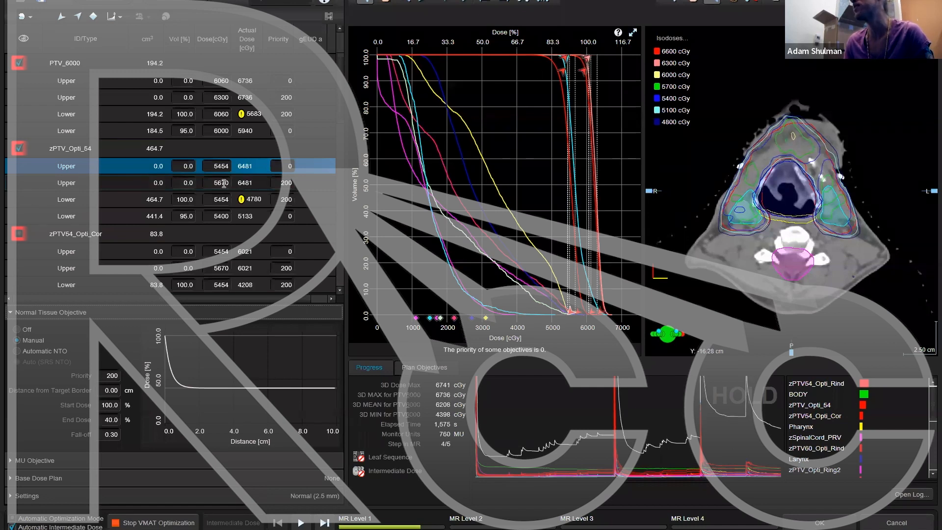
pyautogui.scroll(-5, 144, 290)
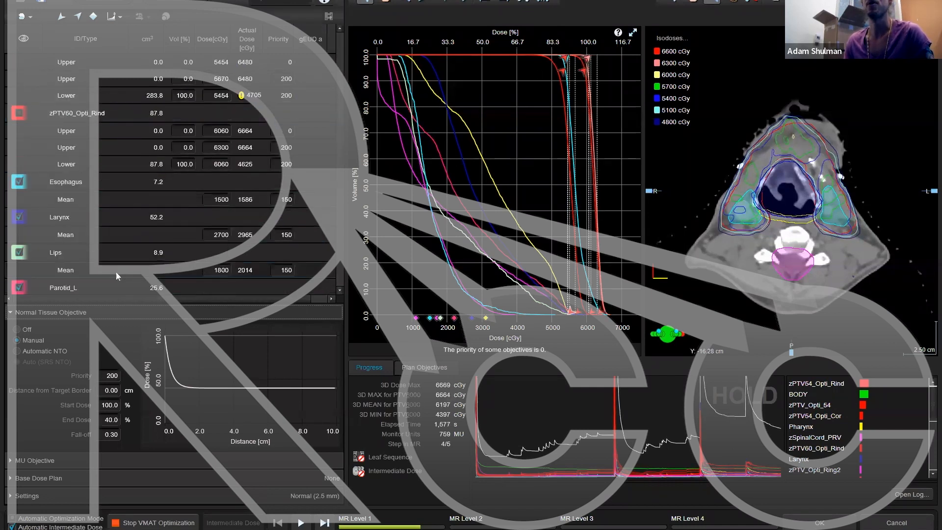
pyautogui.scroll(-4, 111, 275)
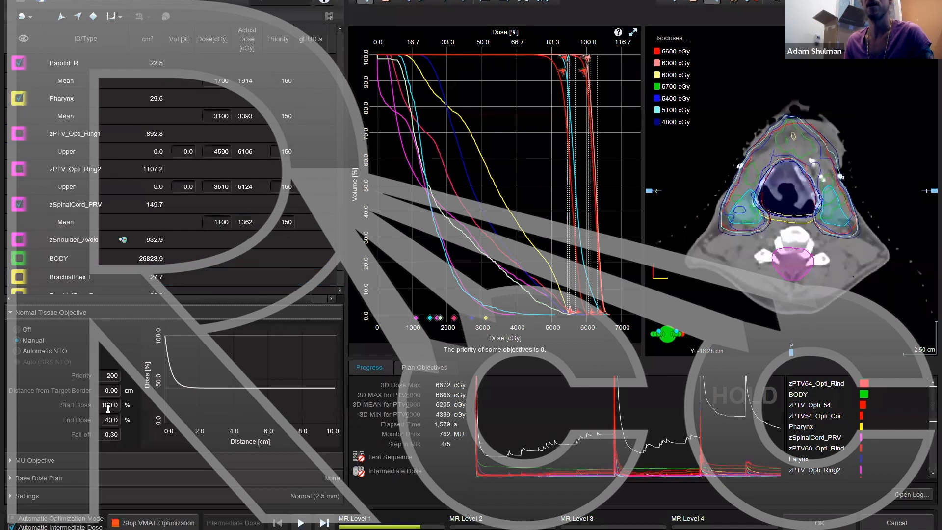
pyautogui.scroll(7, 210, 148)
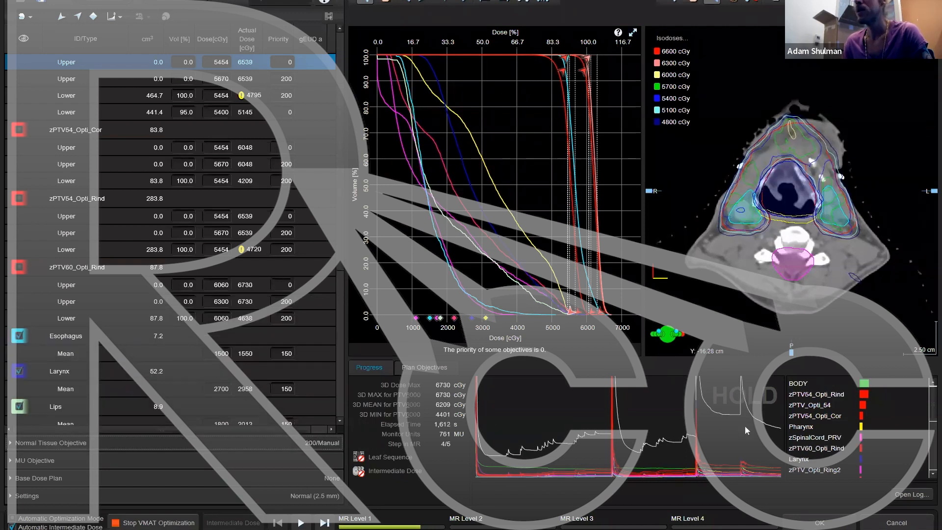
# Step: Resume the held VMAT optimization
pyautogui.click(301, 522)
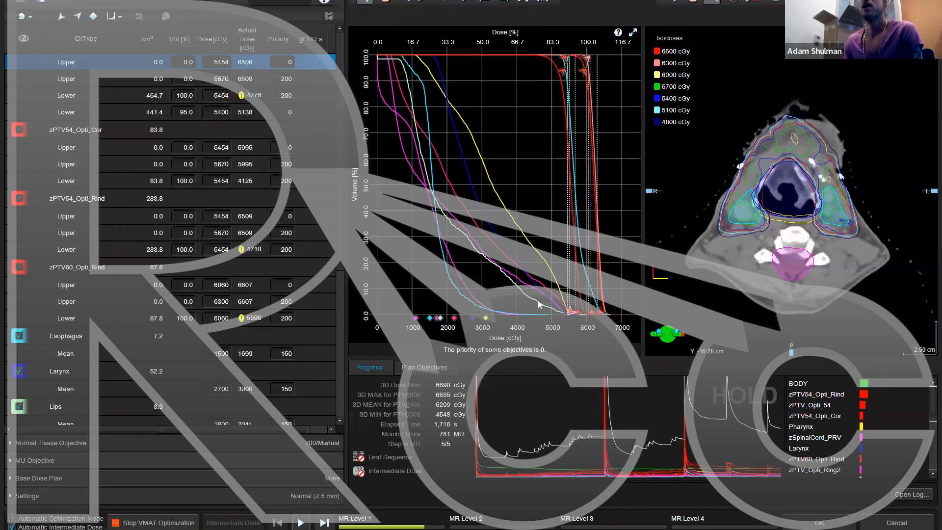
pyautogui.click(307, 524)
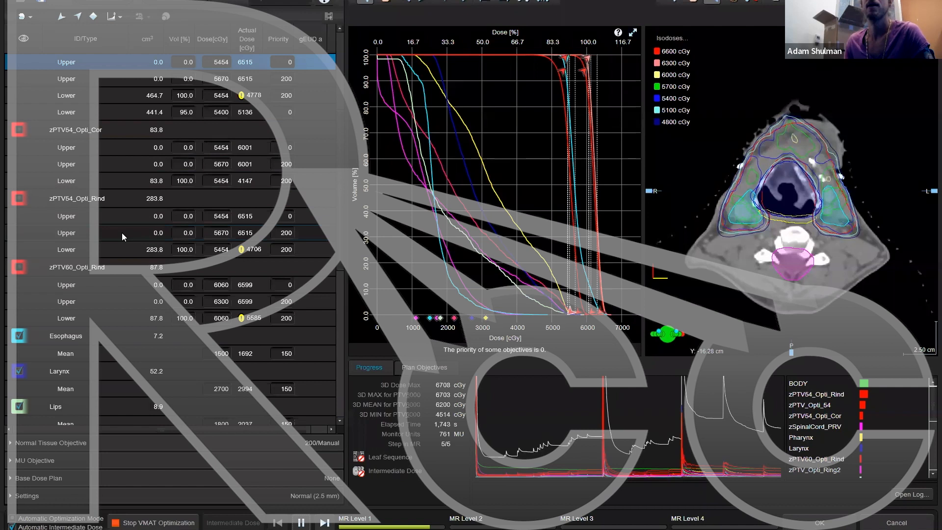
# Step: Toggle the display of zPTV_Opti_Ring1 on and off to examine its contour and DVH curve
pyautogui.scroll(-1, 120, 230)
pyautogui.scroll(-4, 98, 260)
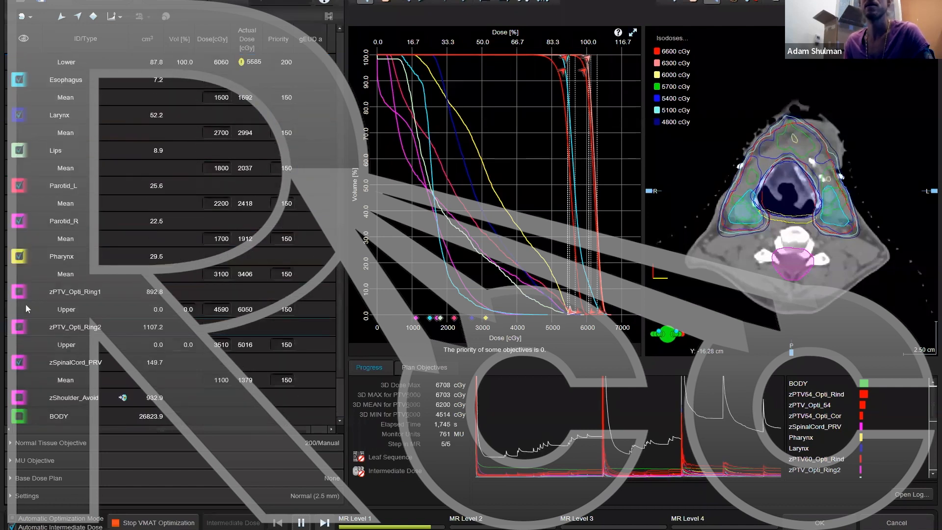
pyautogui.click(21, 296)
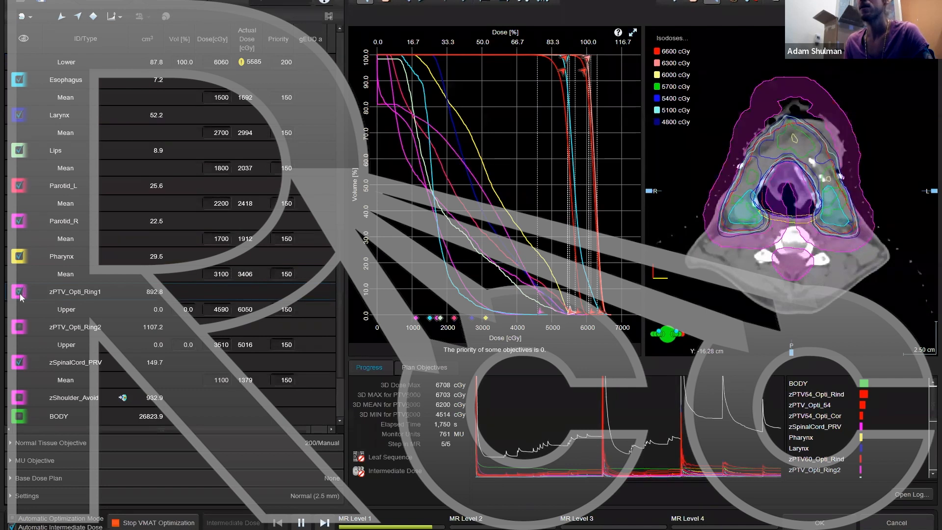
pyautogui.click(21, 296)
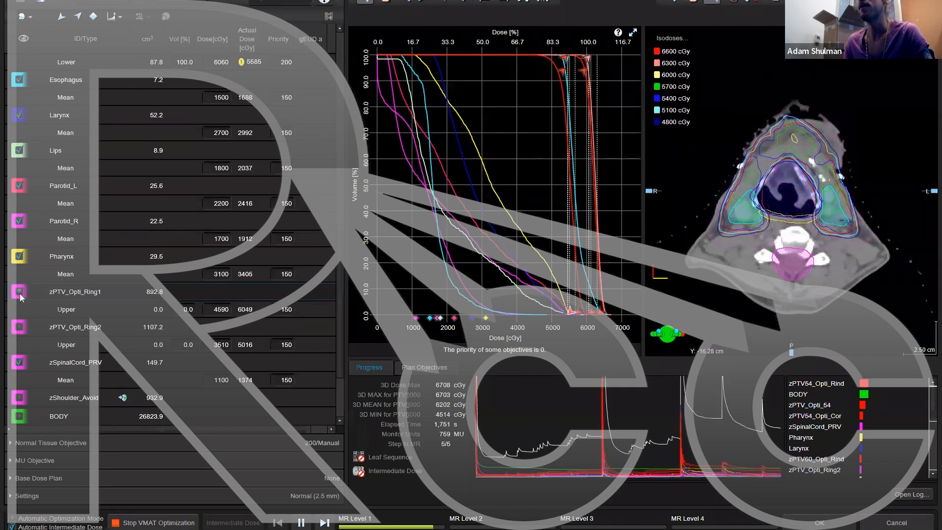
pyautogui.click(21, 297)
pyautogui.click(21, 297)
pyautogui.click(21, 297)
pyautogui.click(20, 296)
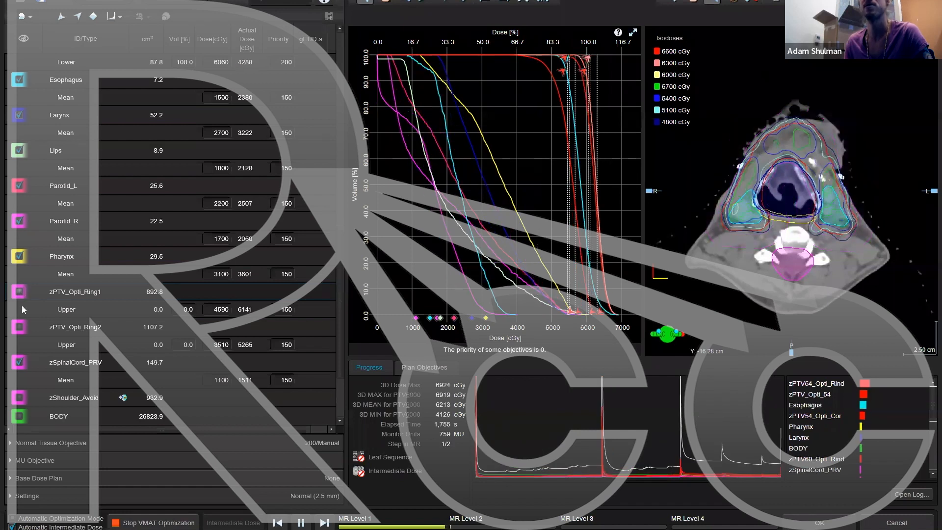
# Step: Hold the optimization at the start of MR Level 2 and display BrachialPlex_L, BrachialPlex_R and Mandible
pyautogui.click(301, 523)
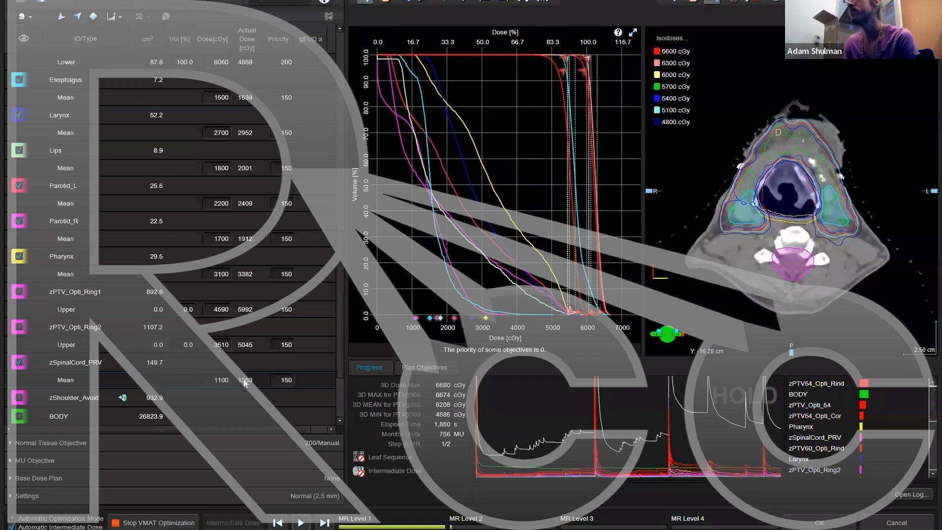
pyautogui.scroll(-1, 244, 382)
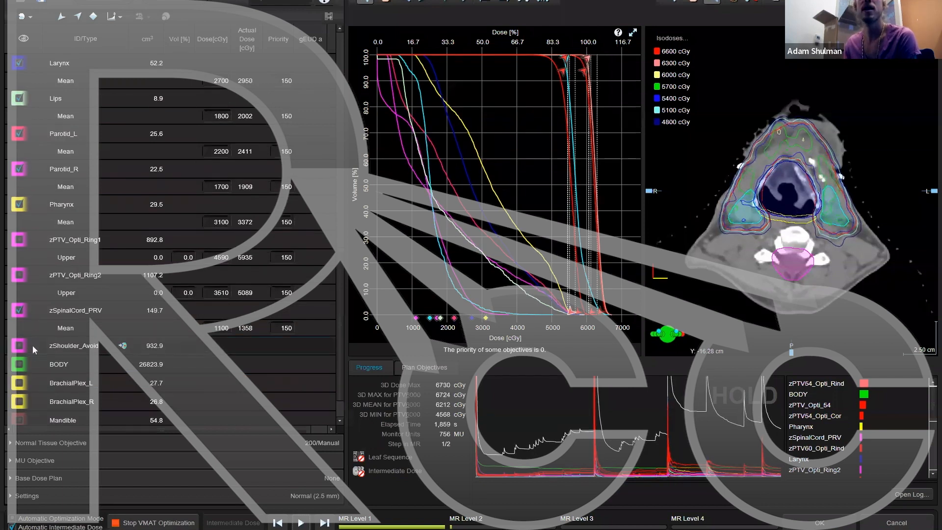
pyautogui.scroll(-1, 31, 354)
pyautogui.click(20, 349)
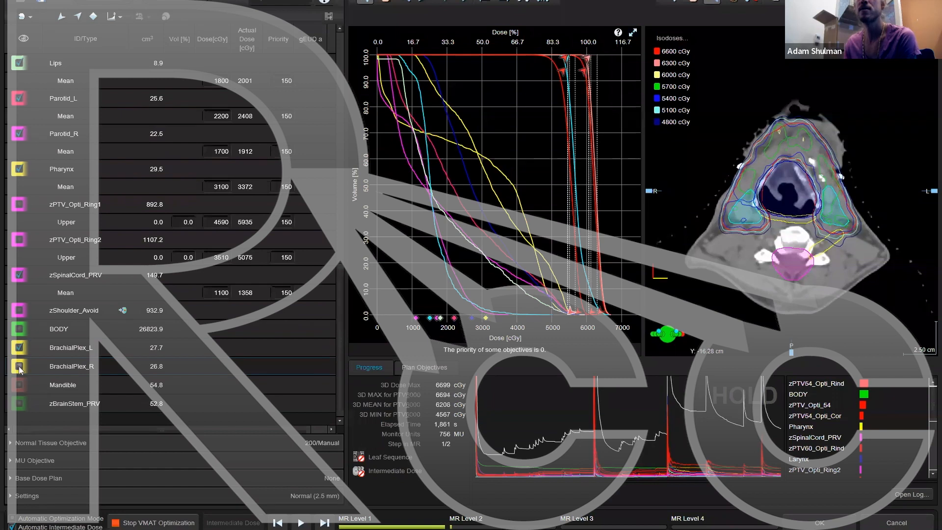
pyautogui.click(20, 367)
pyautogui.click(58, 348)
pyautogui.click(18, 384)
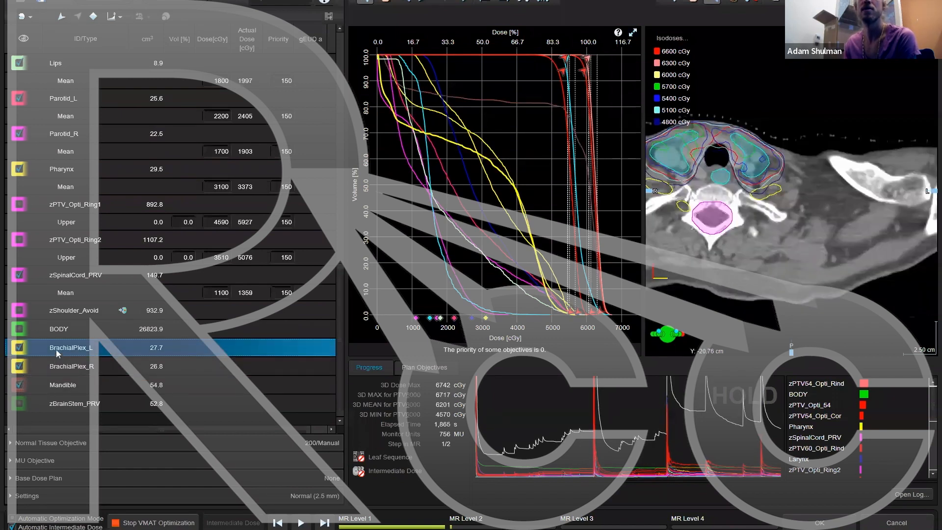
# Step: Add an upper objective to BrachialPlex_L and set its volume to 0%
pyautogui.click(61, 16)
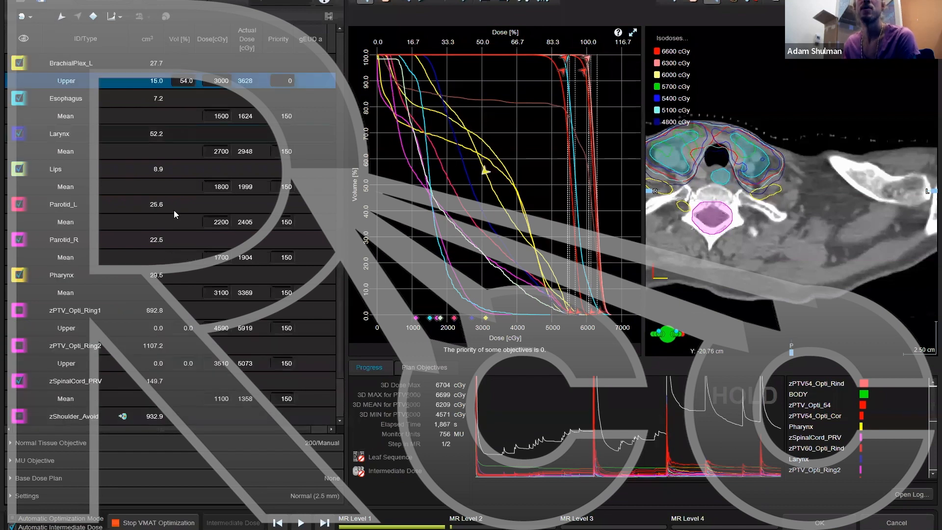
pyautogui.click(190, 80)
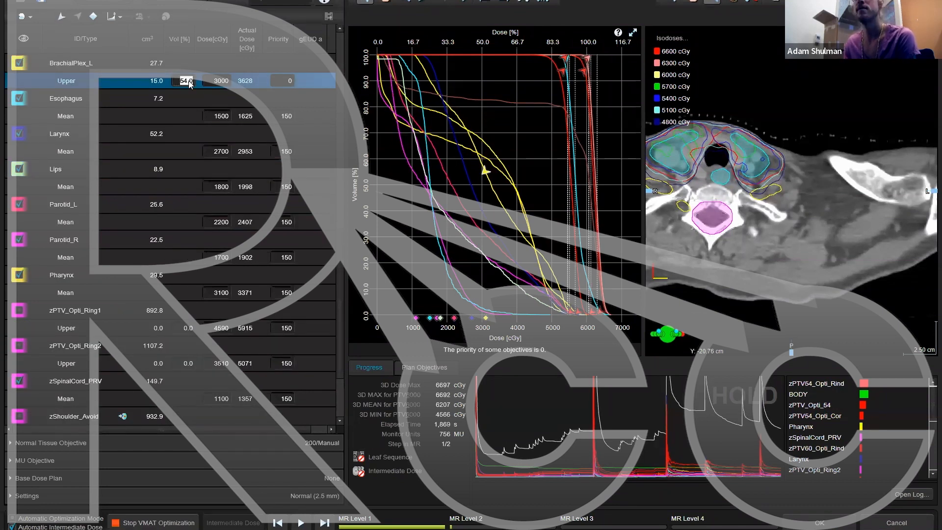
pyautogui.write('0')
pyautogui.click(224, 81)
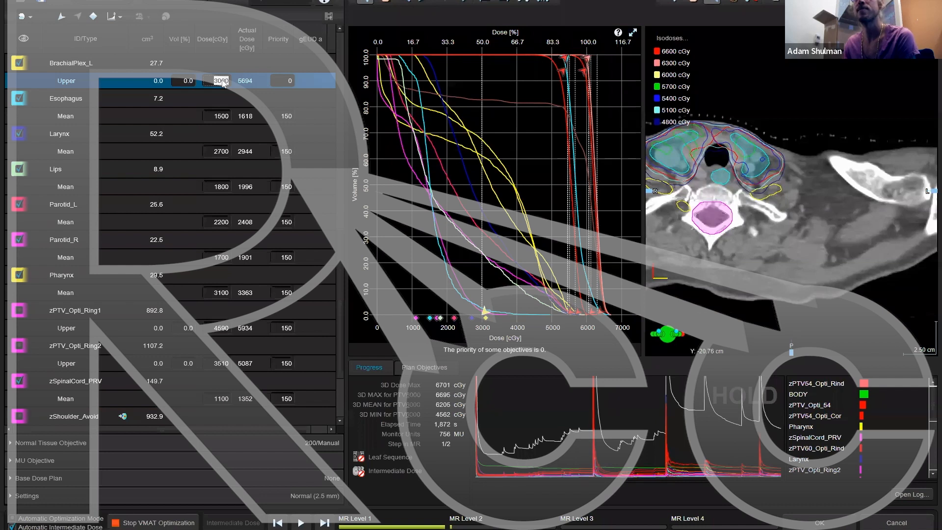
# Step: Switch to Calculator and compute 54 × 1.05 and 54 × 1.03 for the brachial plexus dose limit
pyautogui.hotkey('alt', 'Tab')
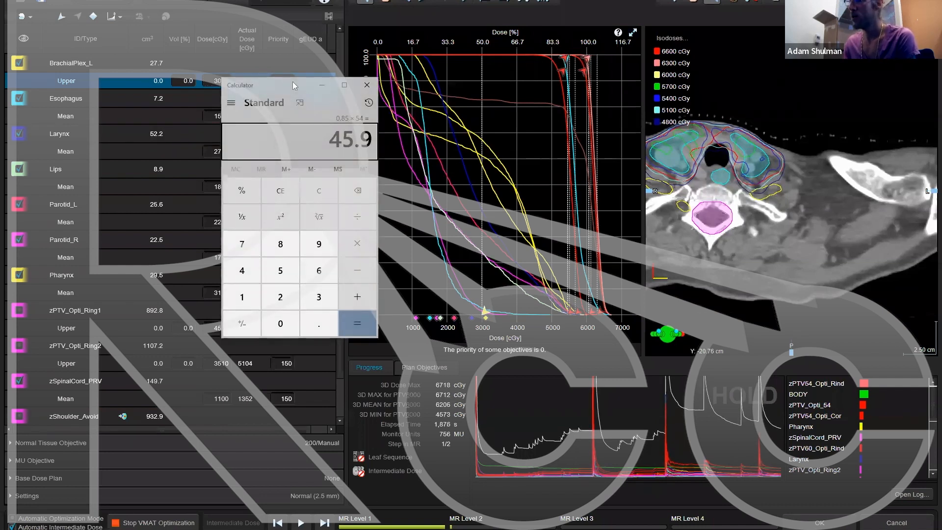
pyautogui.write('54*1.05')
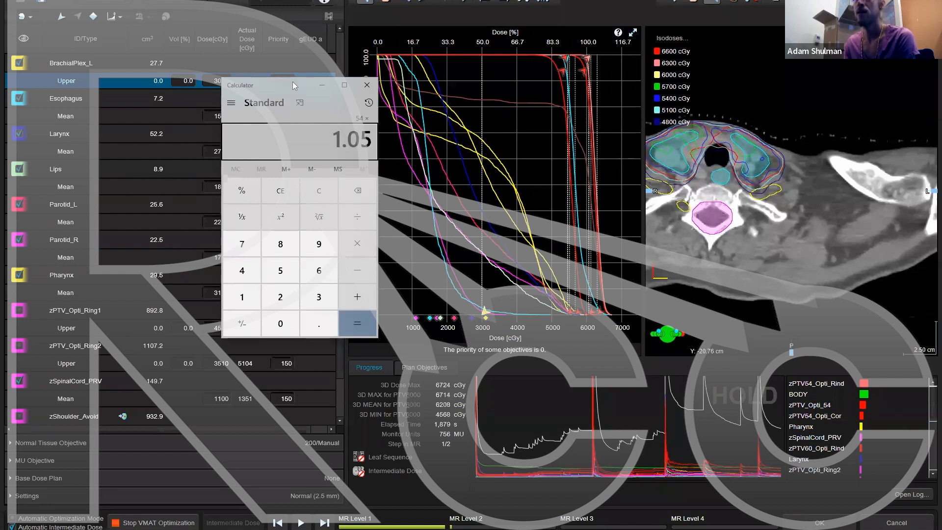
pyautogui.press('Return')
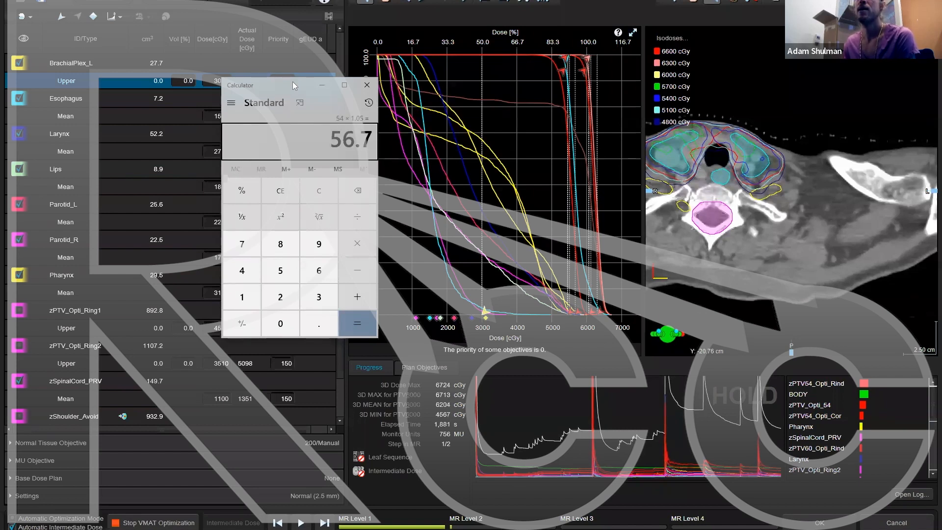
pyautogui.moveTo(291, 85); pyautogui.dragTo(309, 104)
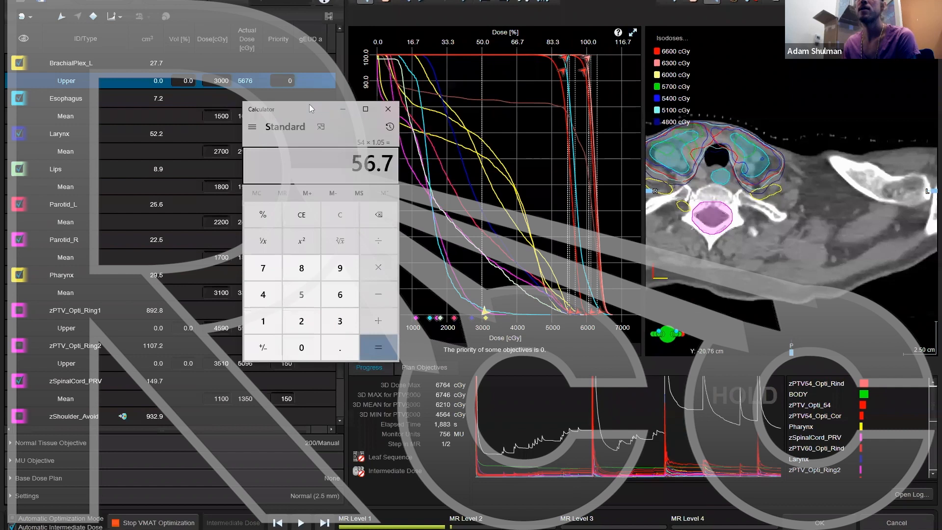
pyautogui.write('54')
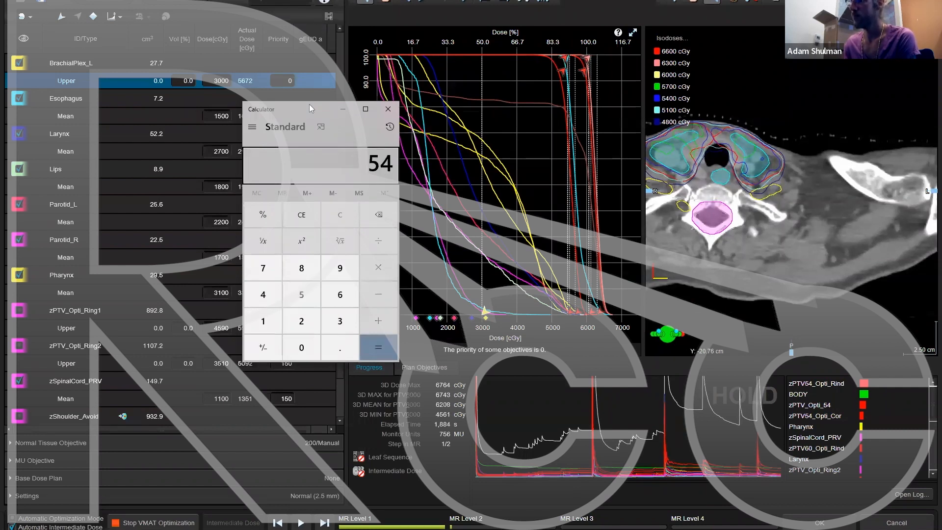
pyautogui.write('*1.03')
pyautogui.press('Return')
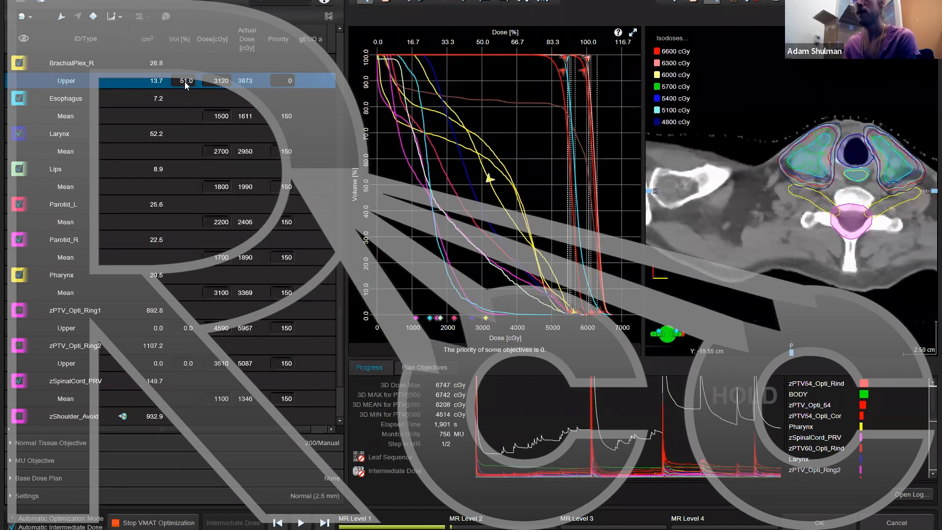
# Step: Set the BrachialPlex_R upper objective to 0% volume, 5550 cGy dose and priority 150
pyautogui.doubleClick(185, 82)
pyautogui.write('0')
pyautogui.doubleClick(214, 82)
pyautogui.write('5550')
pyautogui.doubleClick(288, 77)
pyautogui.write('150')
pyautogui.doubleClick(220, 81)
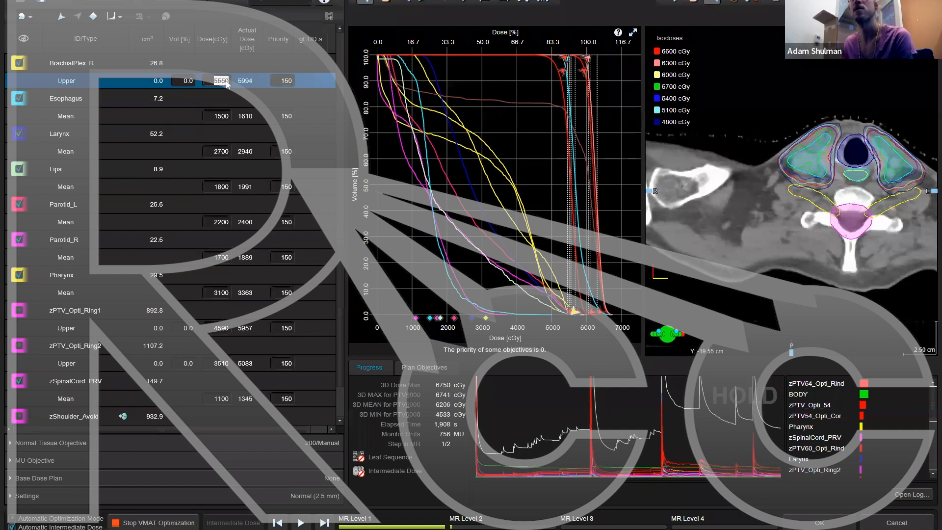
# Step: Add an upper objective to the Mandible structure
pyautogui.scroll(-2, 64, 344)
pyautogui.click(64, 384)
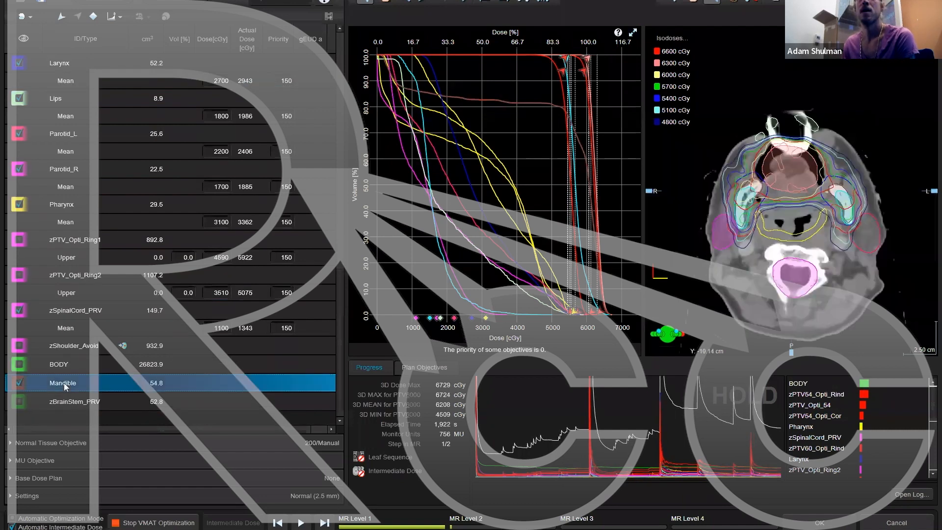
pyautogui.click(61, 21)
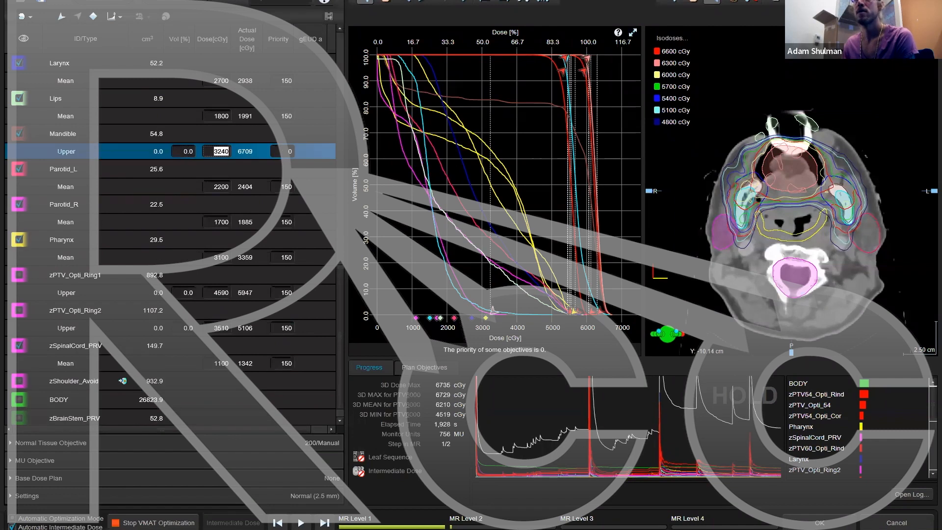
# Step: Switch to Calculator and compute 6000 × 1.05 for the mandible dose limit
pyautogui.hotkey('alt', 'Tab')
pyautogui.write('60')
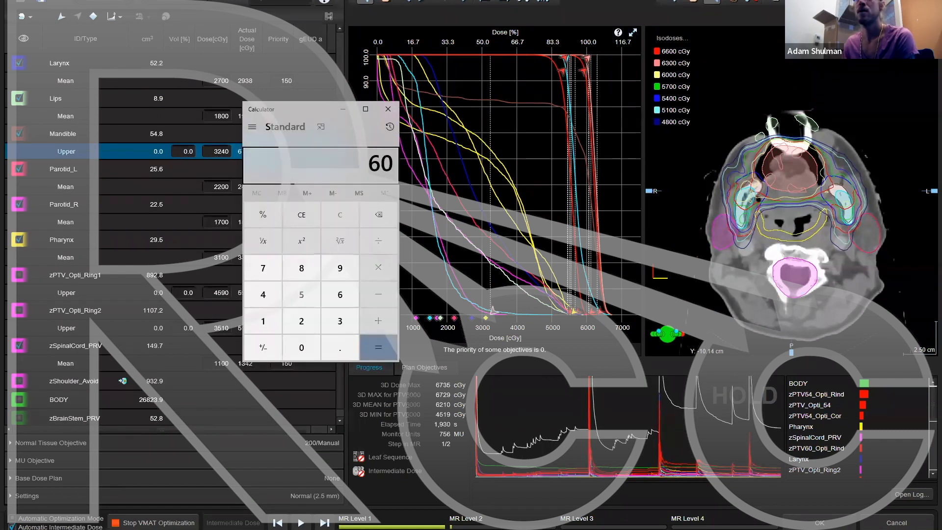
pyautogui.write('00*1.05')
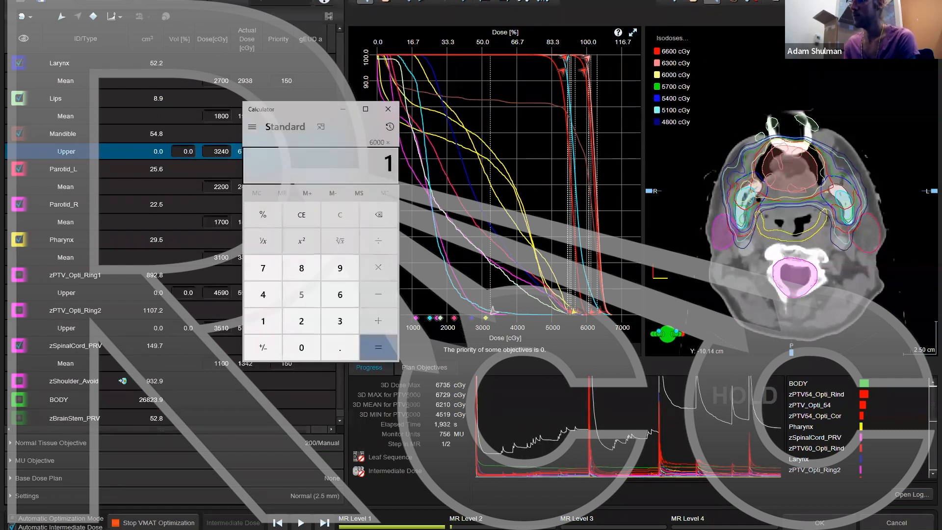
pyautogui.press('Return')
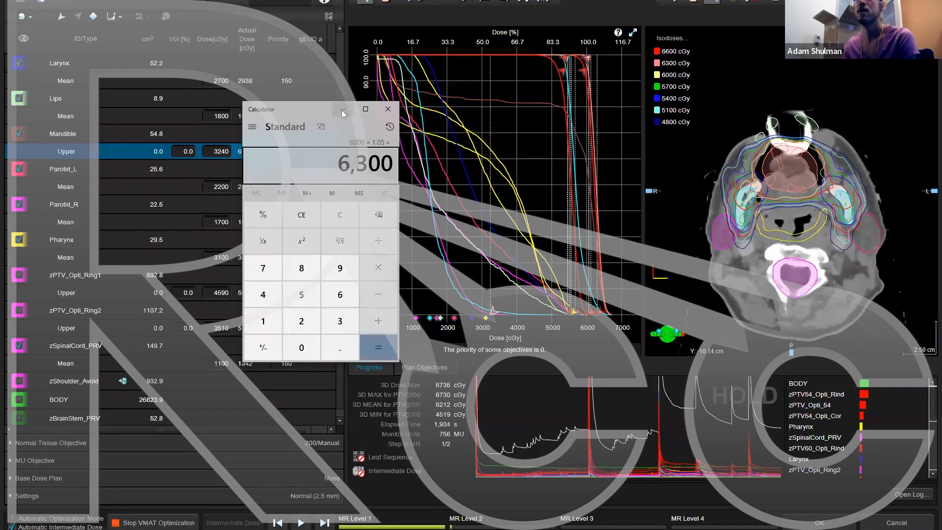
# Step: Set the Mandible upper objective to a dose of 6300 cGy and priority 175
pyautogui.doubleClick(224, 152)
pyautogui.write('6')
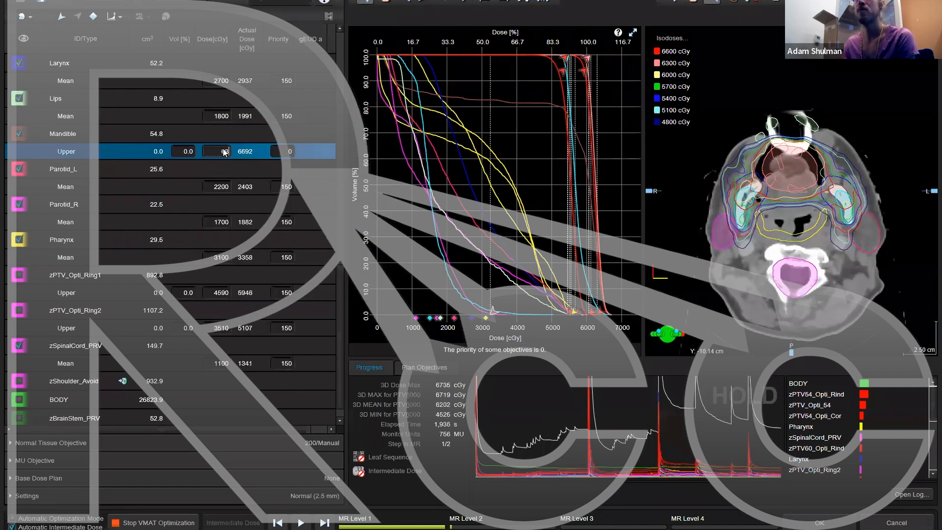
pyautogui.write('300')
pyautogui.press('Tab')
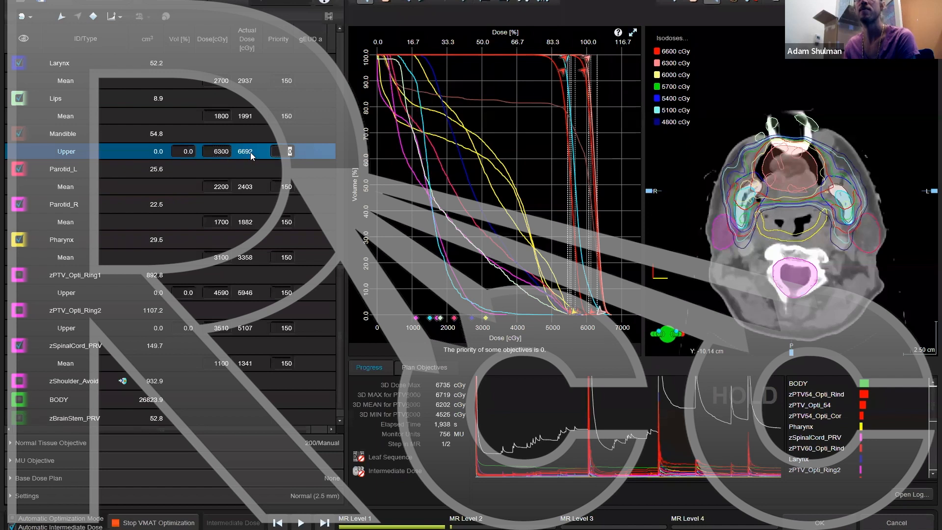
pyautogui.write('175')
# Step: Set the priority of the Lips and Larynx mean objectives to 175
pyautogui.doubleClick(286, 116)
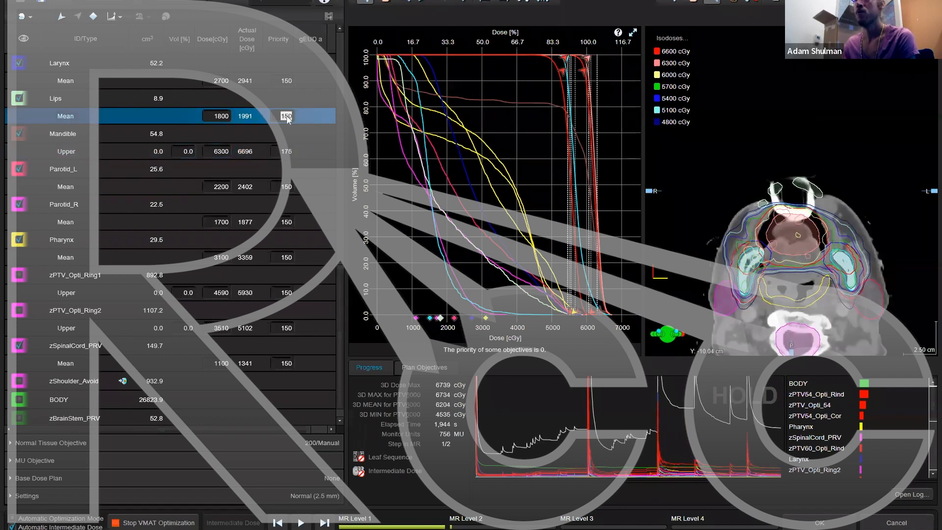
pyautogui.write('175')
pyautogui.doubleClick(283, 80)
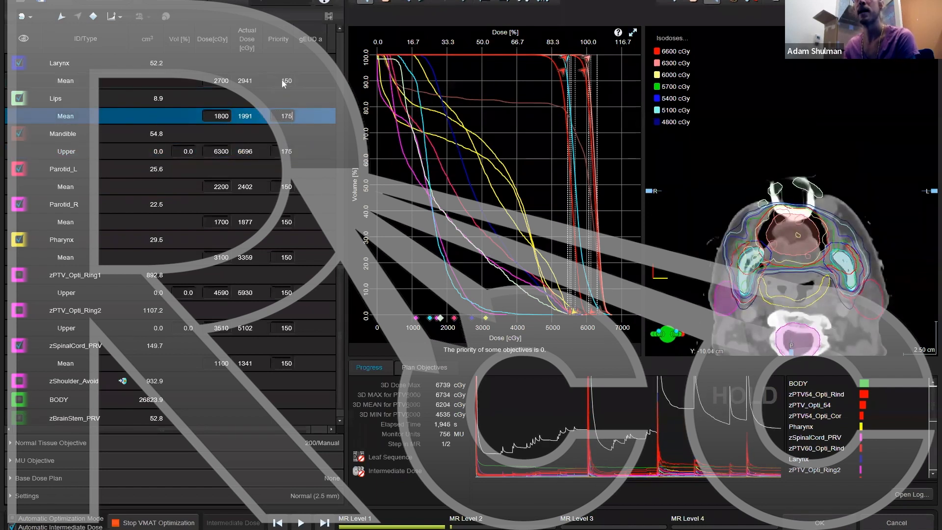
pyautogui.write('175')
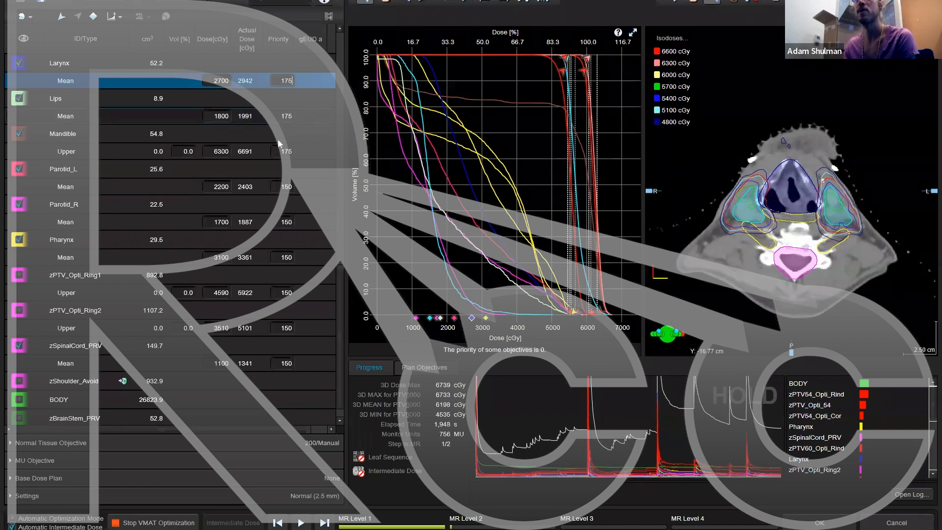
# Step: Set the priority of the Mandible and BrachialPlex_R upper objectives to 200
pyautogui.doubleClick(283, 151)
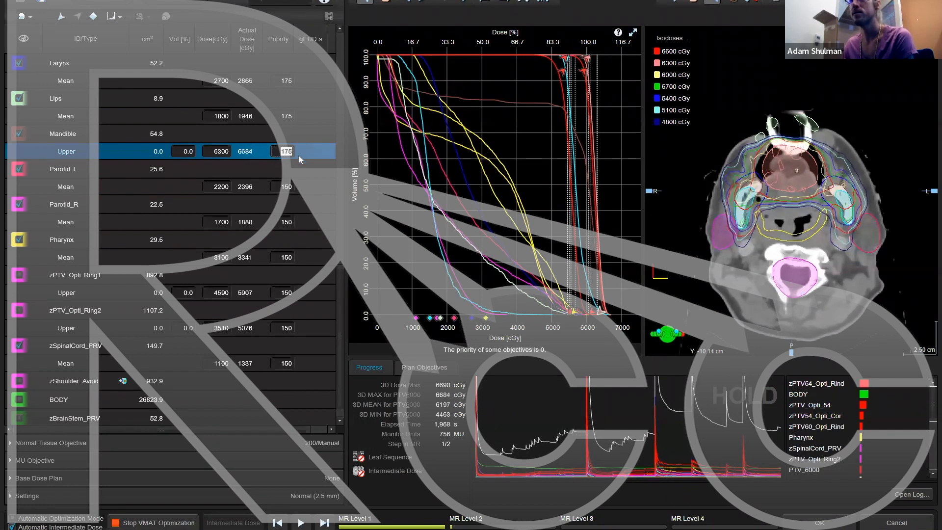
pyautogui.write('200')
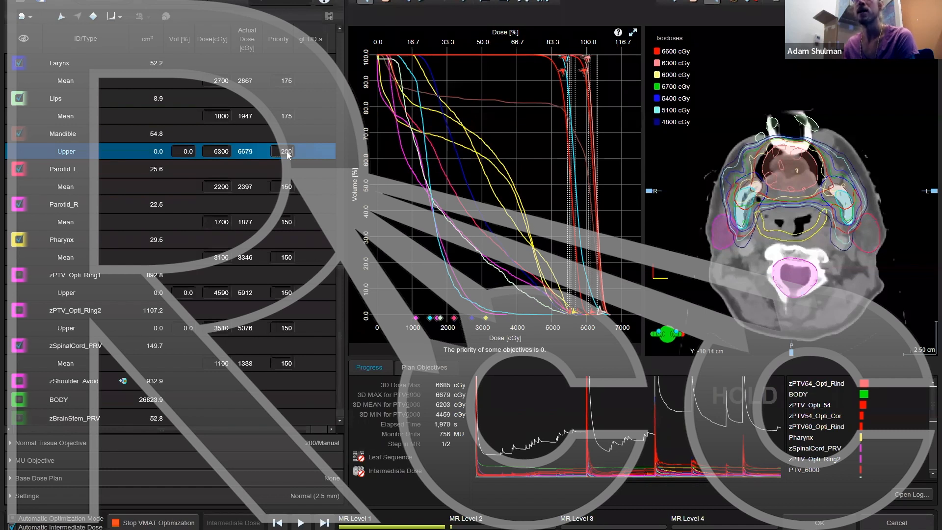
pyautogui.click(222, 154)
pyautogui.scroll(3, 318, 158)
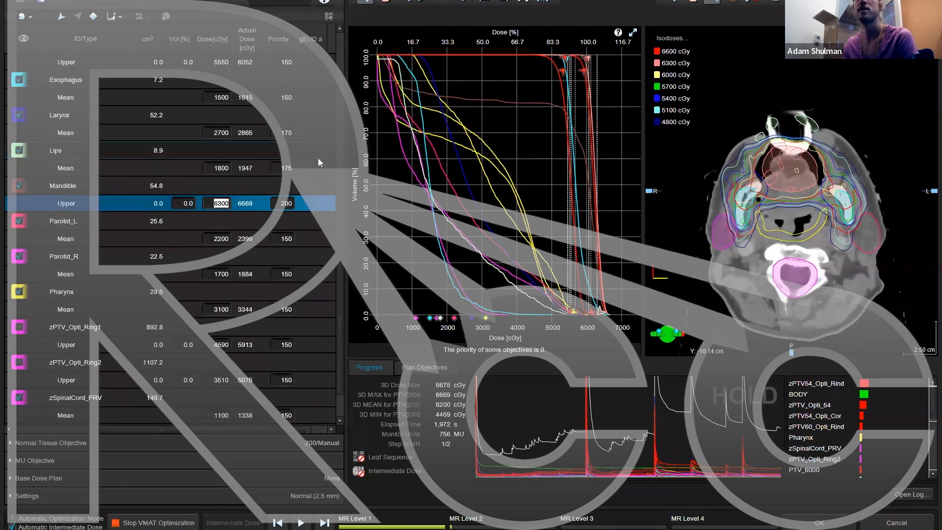
pyautogui.click(245, 166)
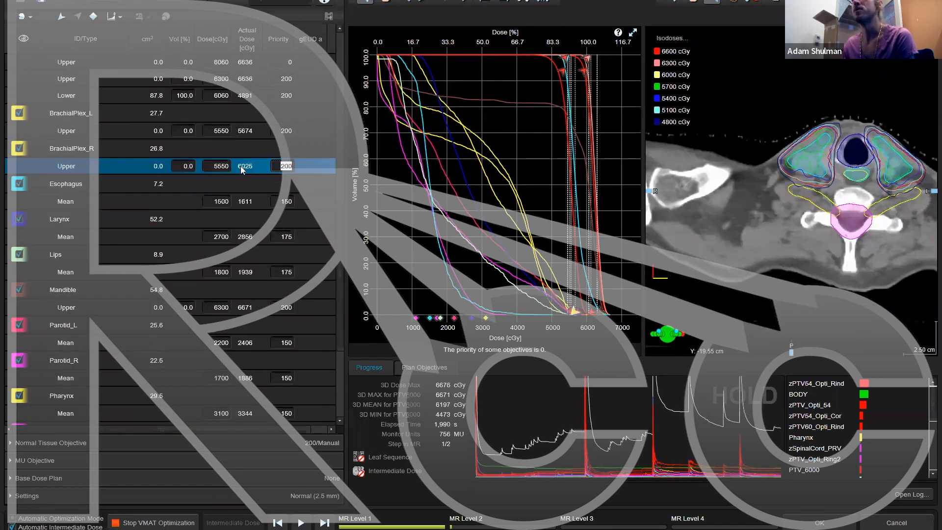
# Step: Run the optimization through MR Level 2 with one hold midway, and hold it again early in MR Level 3
pyautogui.scroll(-2, 264, 358)
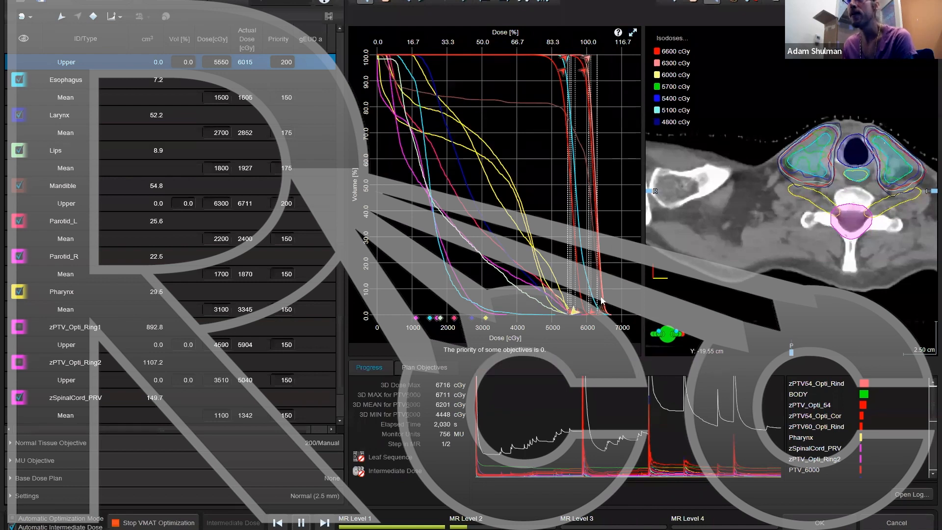
pyautogui.moveTo(600, 306)
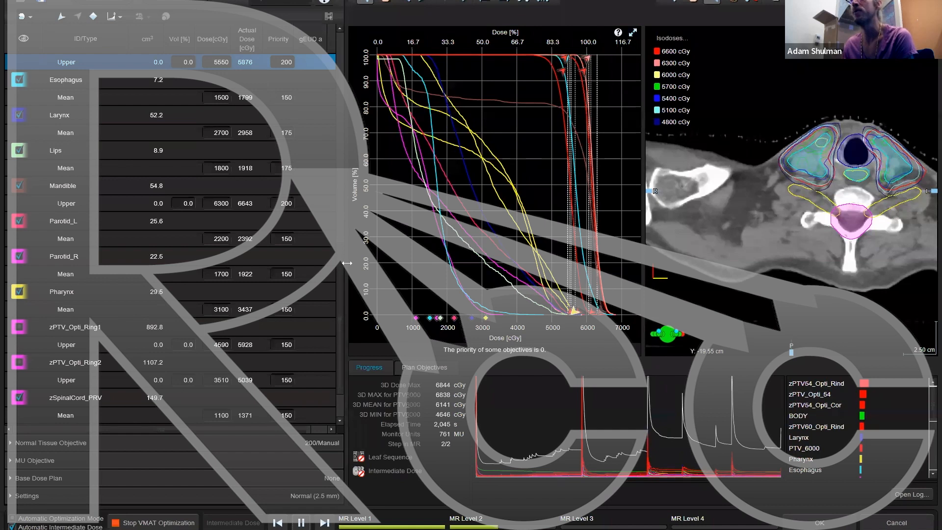
pyautogui.click(302, 523)
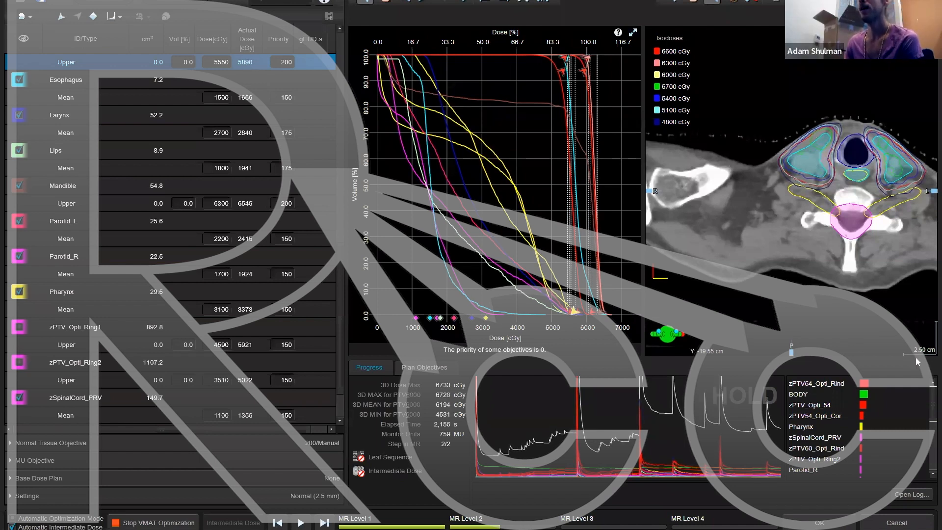
pyautogui.click(301, 523)
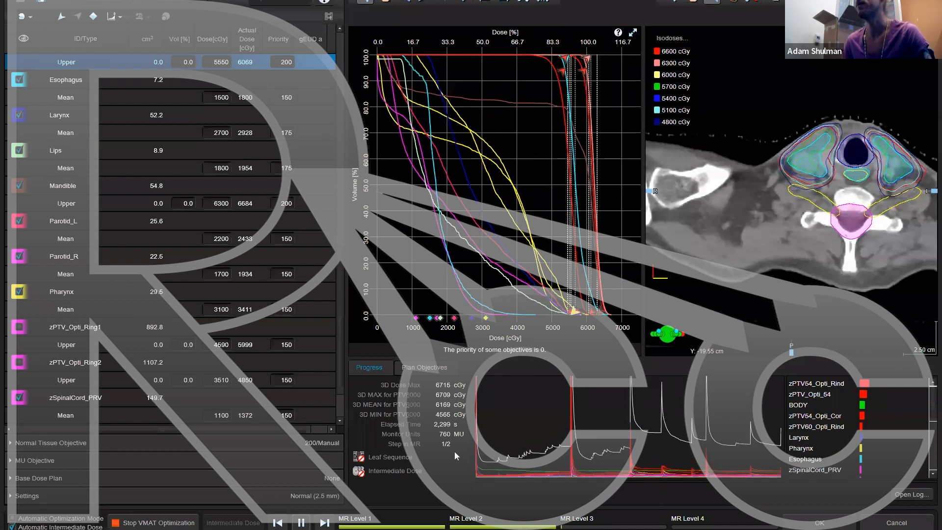
pyautogui.click(300, 523)
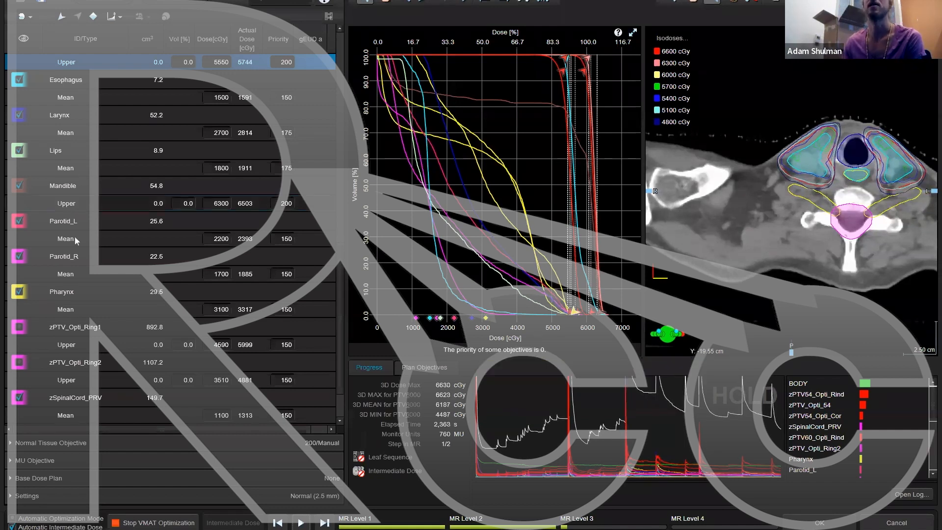
# Step: Hide the organ-at-risk structures from Pharynx up to the brachial plexuses in the DVH and image views
pyautogui.click(19, 294)
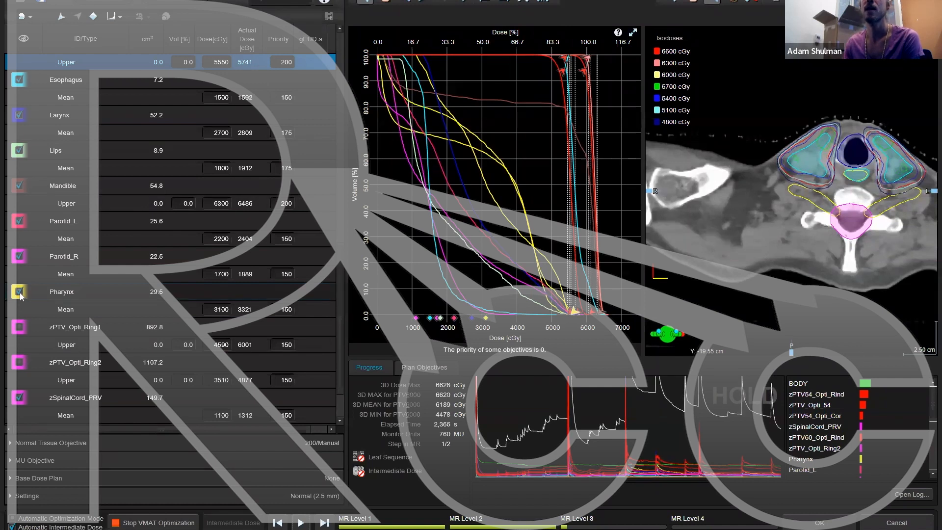
pyautogui.click(19, 256)
pyautogui.click(19, 221)
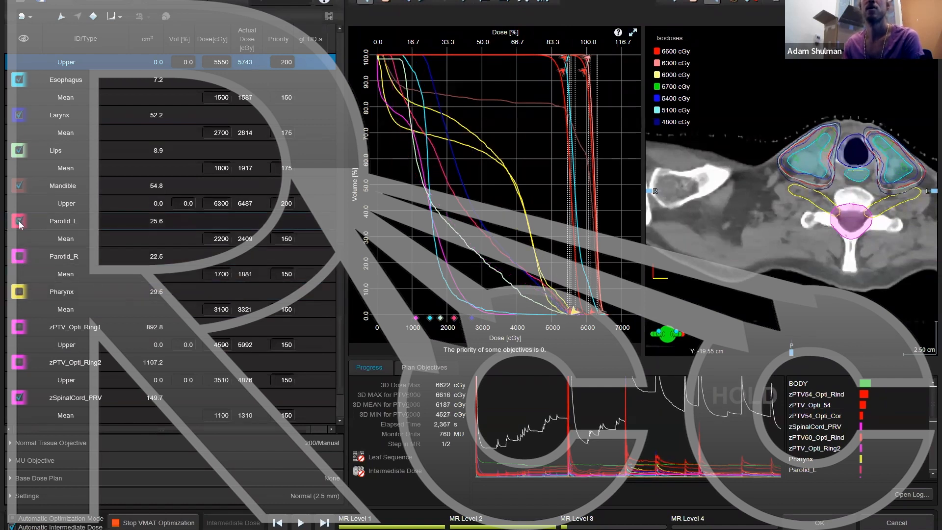
pyautogui.click(19, 186)
pyautogui.click(19, 150)
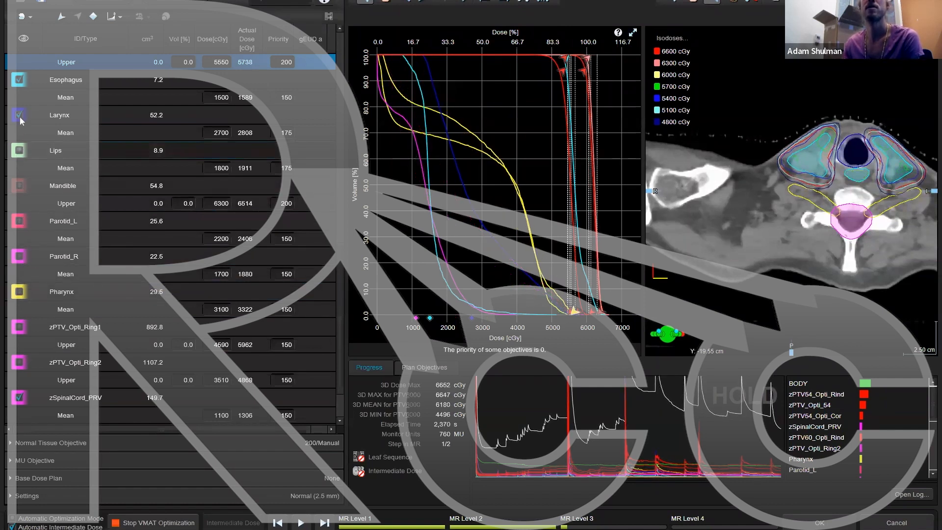
pyautogui.click(19, 115)
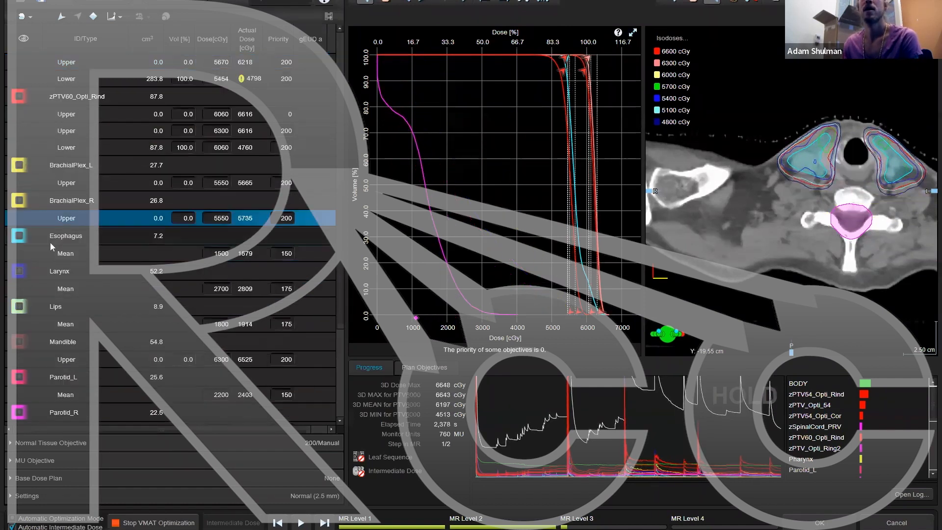
# Step: Display zShoulder_Avoid instead of zSpinalCord_PRV, examine its DVH curve and hide it again
pyautogui.scroll(-1, 51, 244)
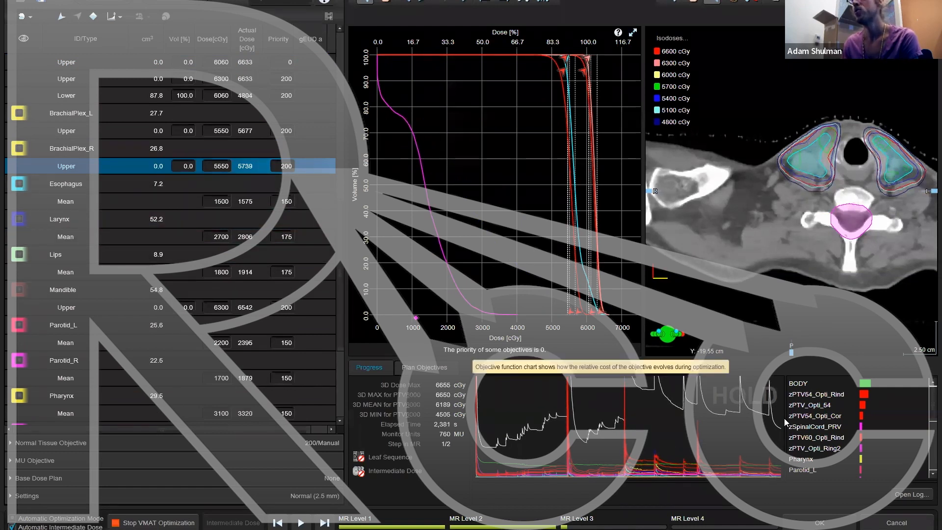
pyautogui.scroll(-3, 30, 343)
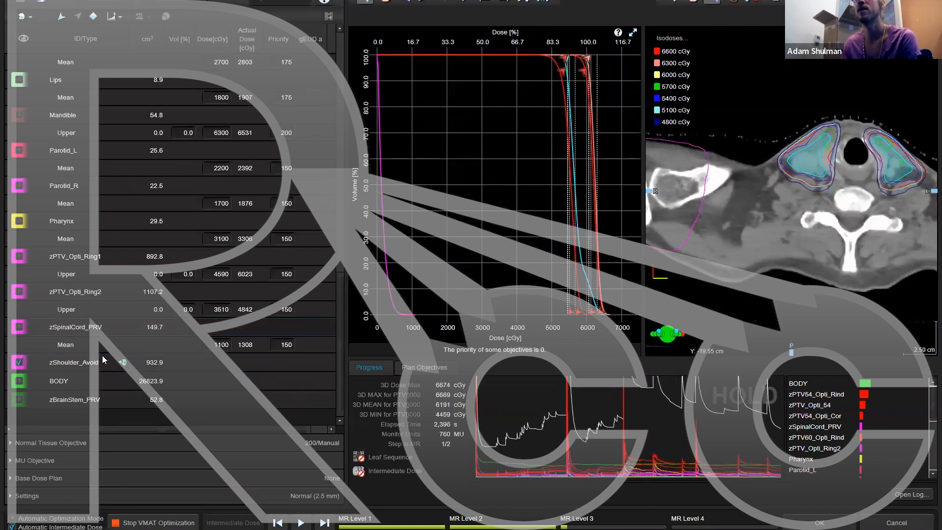
pyautogui.moveTo(389, 310)
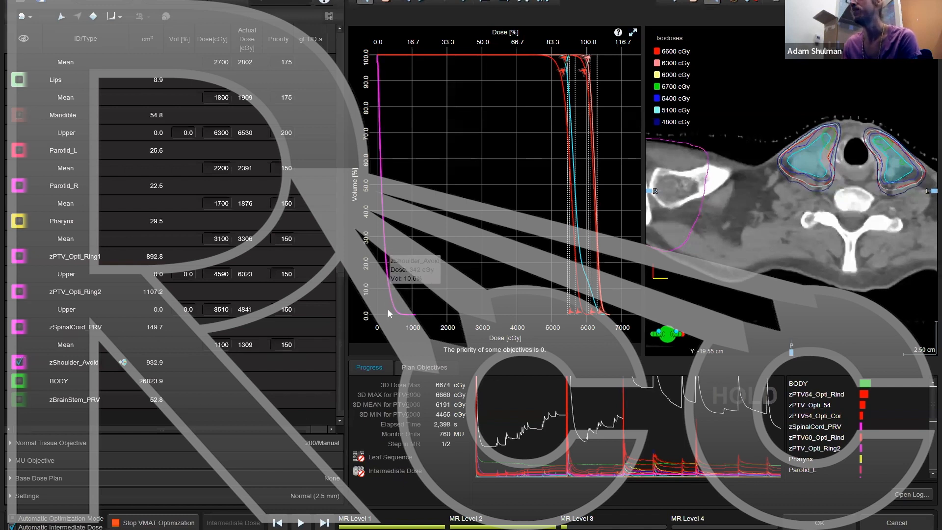
pyautogui.click(19, 362)
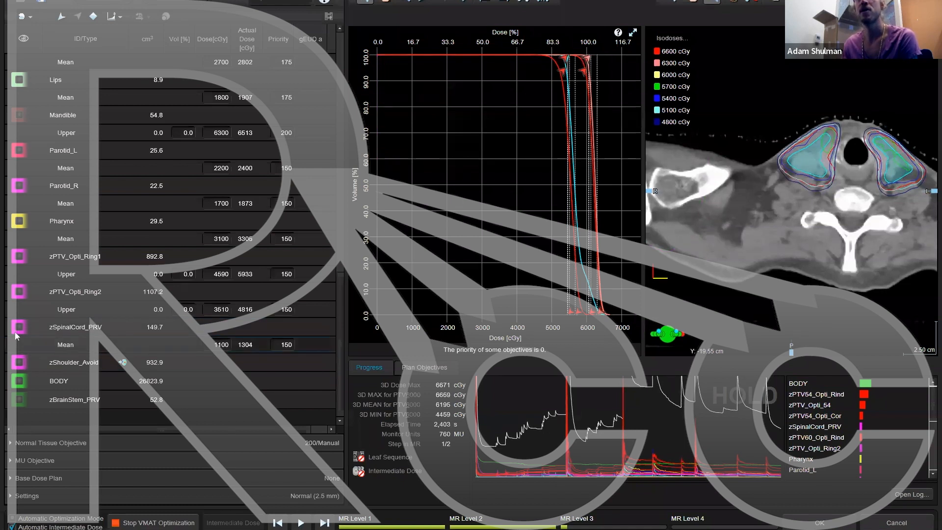
# Step: Display zSpinalCord_PRV and place two upper objectives on its DVH curve, about 2393 cGy at 8.2% and 1747 cGy at 29.7%
pyautogui.click(95, 331)
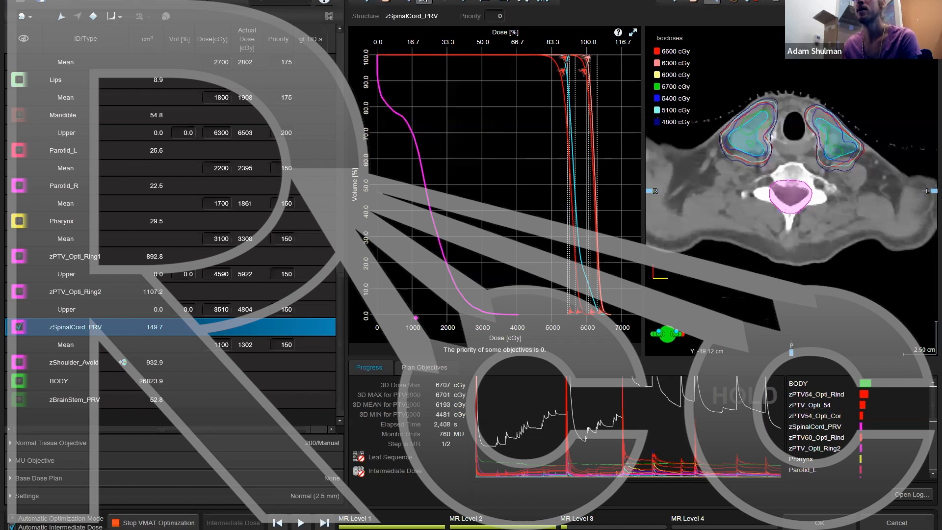
pyautogui.click(461, 291)
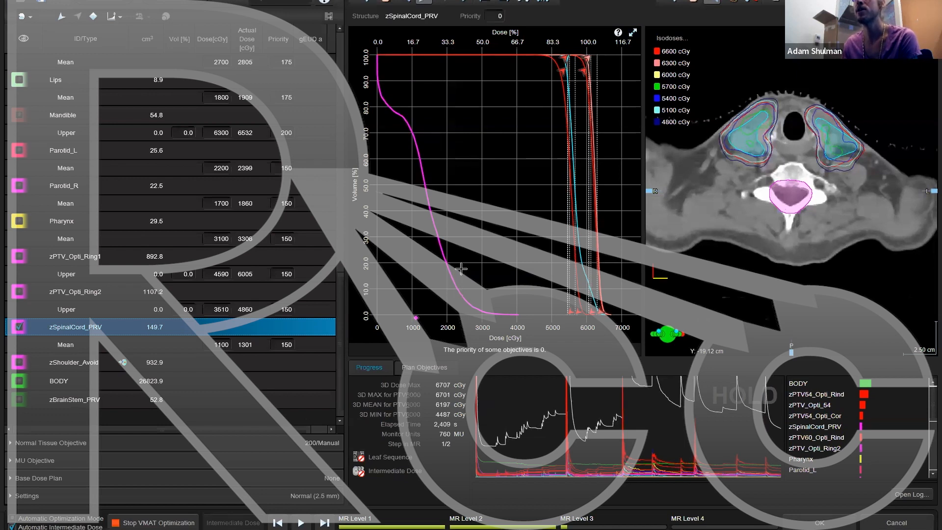
pyautogui.click(442, 234)
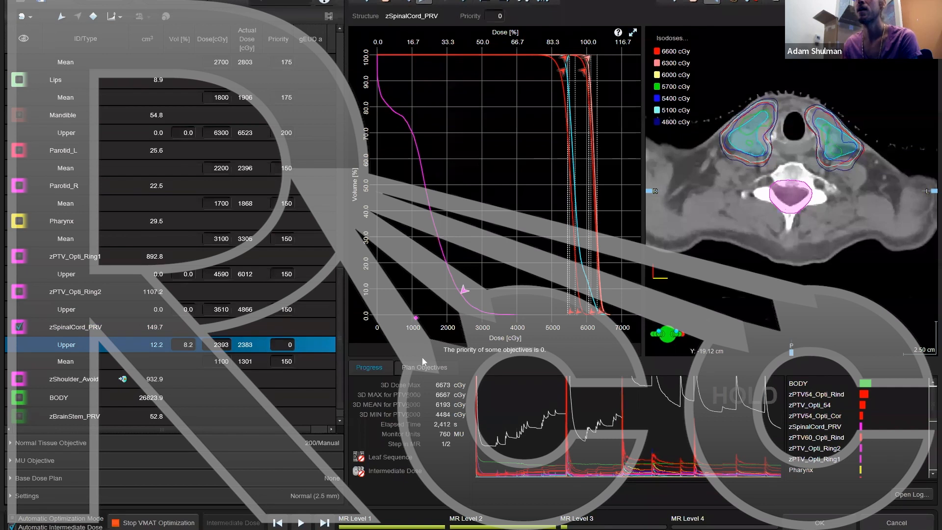
# Step: Set the priority of both new zSpinalCord_PRV upper objectives to 300
pyautogui.click(290, 344)
pyautogui.write('300')
pyautogui.click(290, 360)
pyautogui.write('300')
pyautogui.click(290, 348)
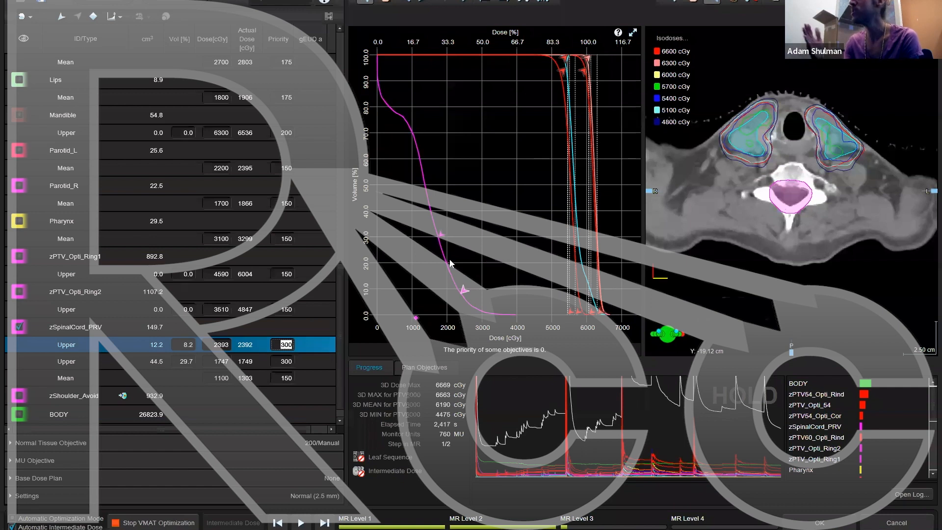
pyautogui.moveTo(441, 242)
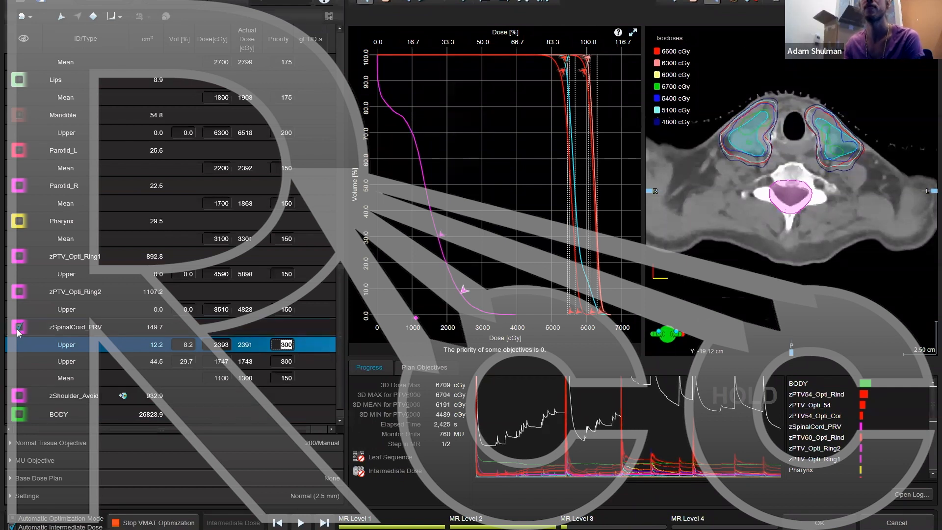
# Step: Display only zPTV_Opti_Ring2 of the avoidance structures and place upper objectives on its curve, about 3714 cGy at 7.0% and 2576 cGy at 23.3%
pyautogui.click(19, 292)
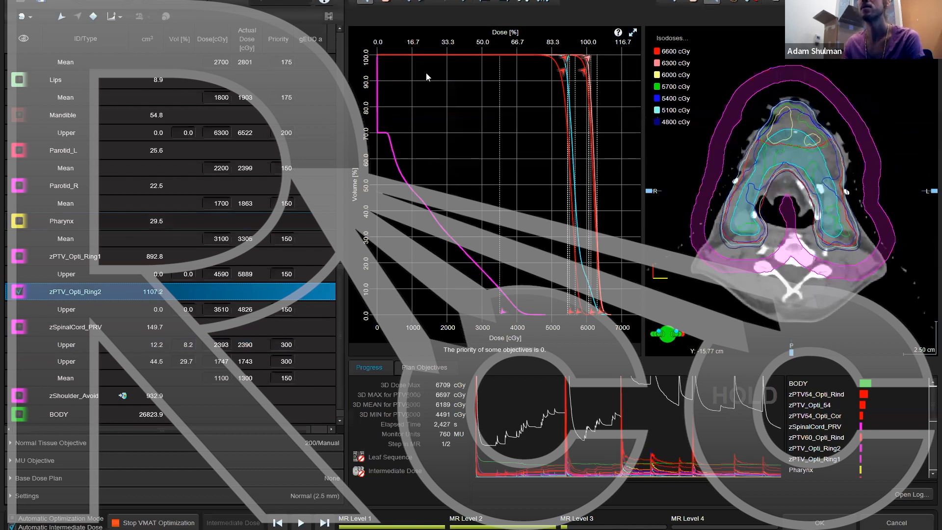
pyautogui.click(509, 292)
pyautogui.click(421, 1)
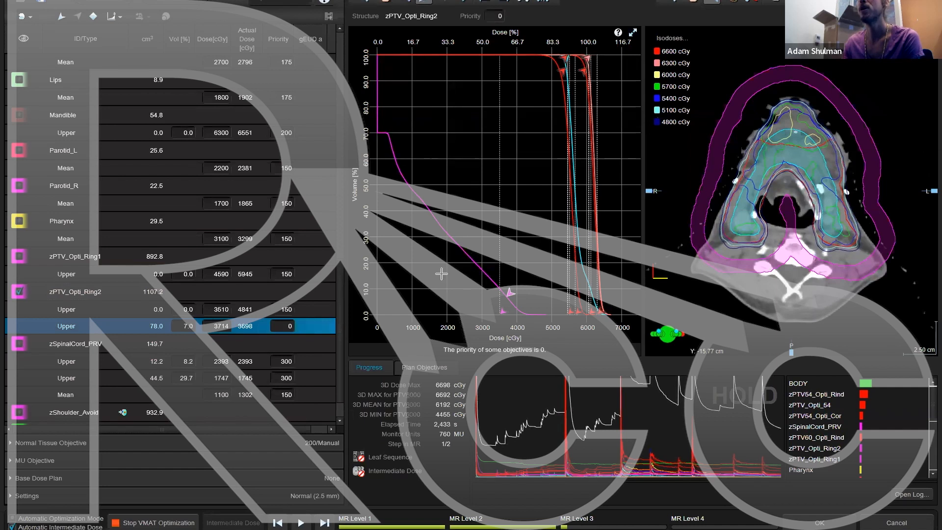
pyautogui.click(470, 252)
# Step: Set the priority of both new zPTV_Opti_Ring2 upper objectives to 300
pyautogui.click(285, 326)
pyautogui.write('3')
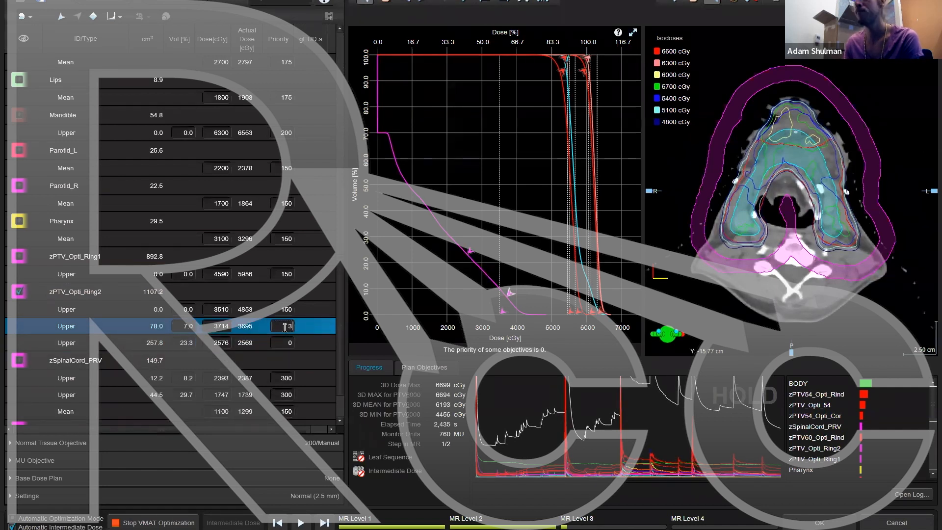
pyautogui.write('00')
pyautogui.press('Return')
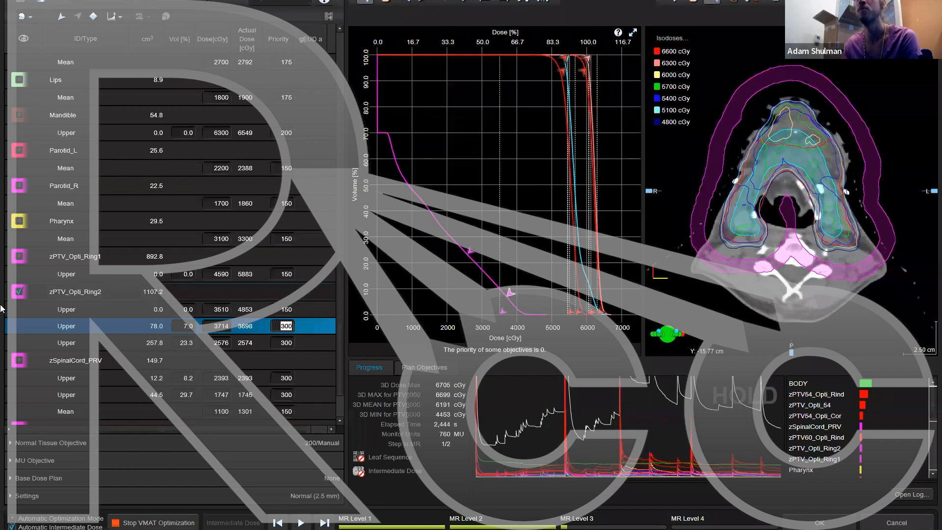
# Step: Display zPTV_Opti_Ring1 instead of zPTV_Opti_Ring2 and add upper objectives of about 4542 cGy at 10.8% and 3854 cGy at 28.8%, priority 300
pyautogui.click(19, 293)
pyautogui.click(18, 257)
pyautogui.click(59, 256)
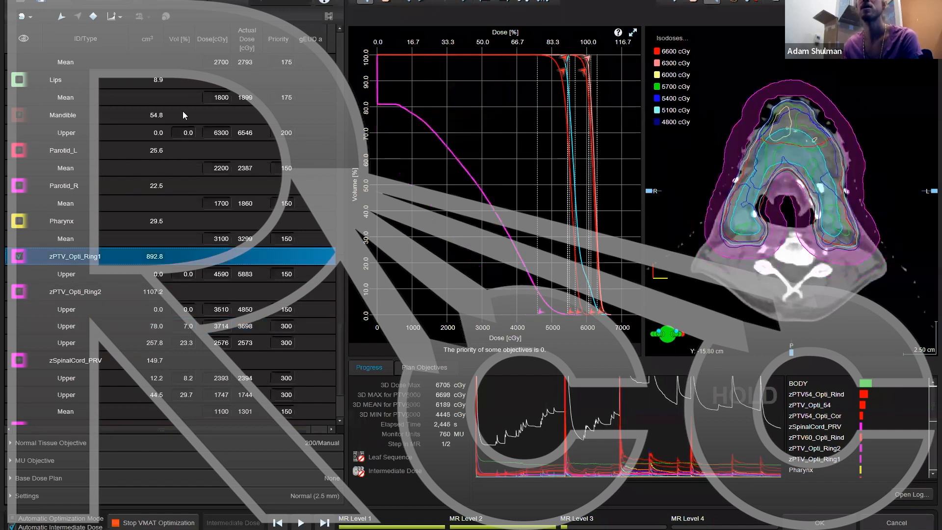
pyautogui.click(420, 4)
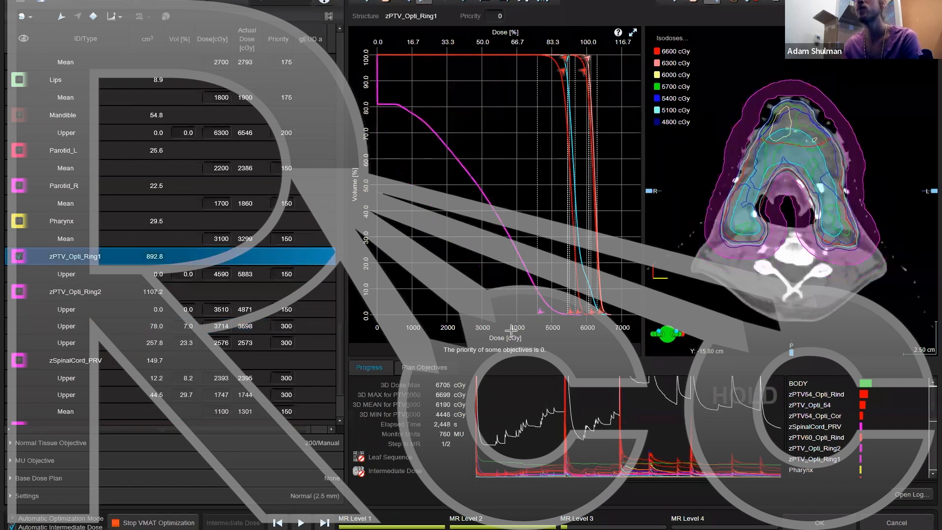
pyautogui.click(539, 283)
pyautogui.click(512, 240)
pyautogui.write('300')
# Step: Display Pharynx instead of zPTV_Opti_Ring1 and add upper objectives of about 5231 cGy at 13.1%, 4542 cGy at 25.7% and 3854 cGy at 35.2%
pyautogui.click(19, 256)
pyautogui.click(18, 221)
pyautogui.click(61, 221)
pyautogui.click(417, 4)
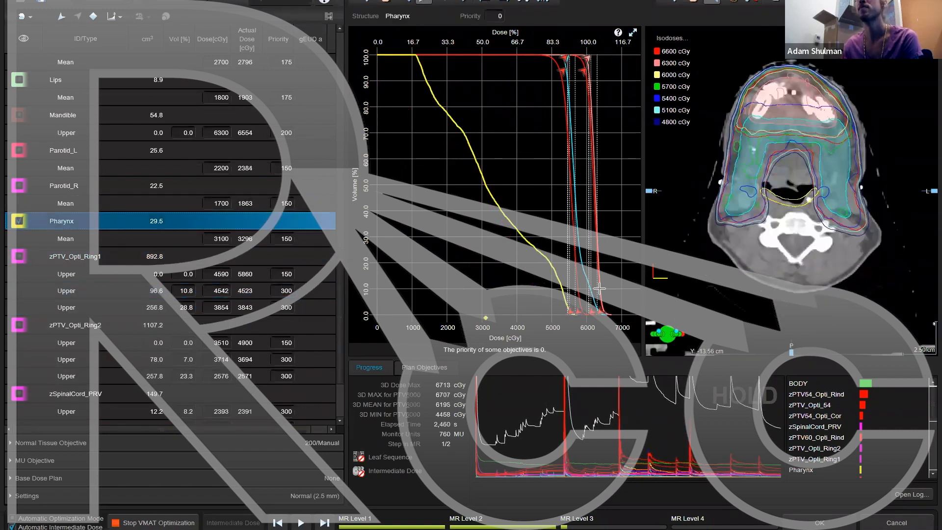
pyautogui.click(559, 281)
pyautogui.click(425, 2)
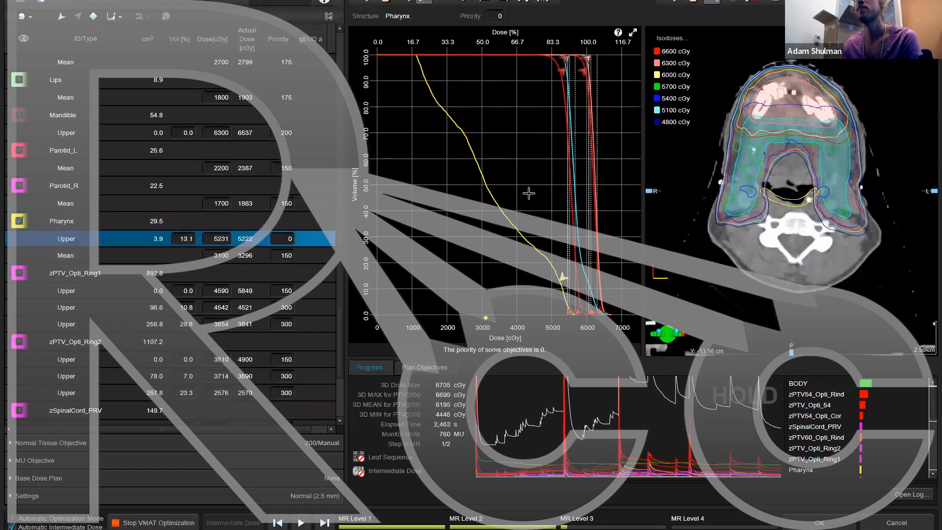
pyautogui.click(539, 244)
# Step: Add three priority-300 upper objectives each to Parotid_R (about 4500, 3306 and 1929 cGy) and Parotid_L (about 4865, 3643 and 2519 cGy)
pyautogui.click(422, 3)
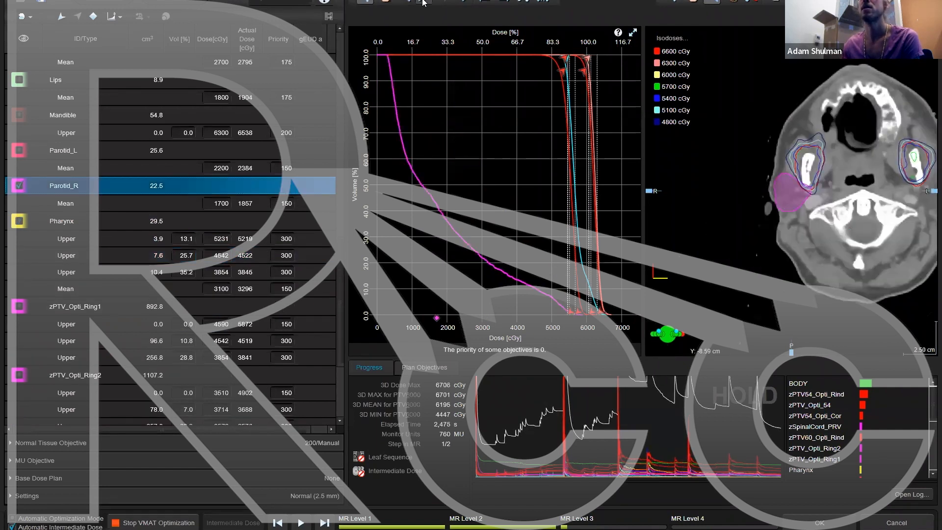
pyautogui.click(425, 2)
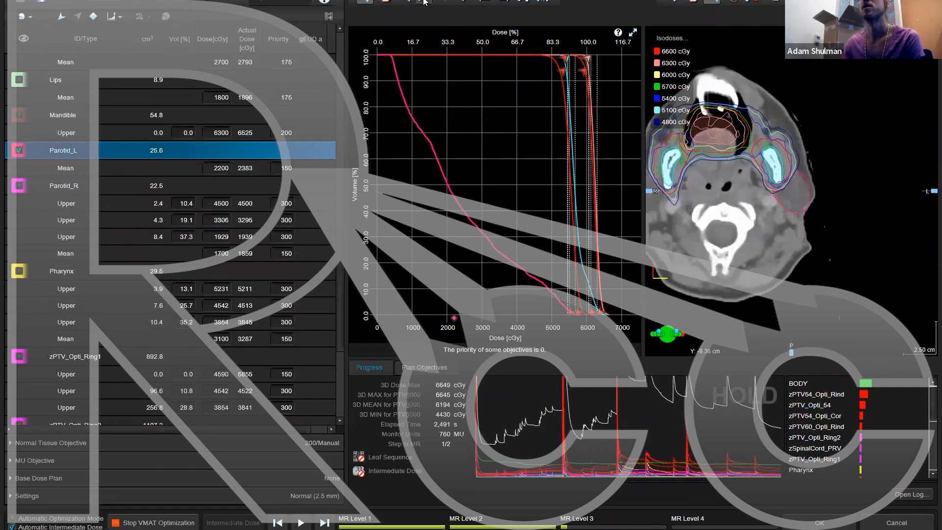
pyautogui.click(425, 2)
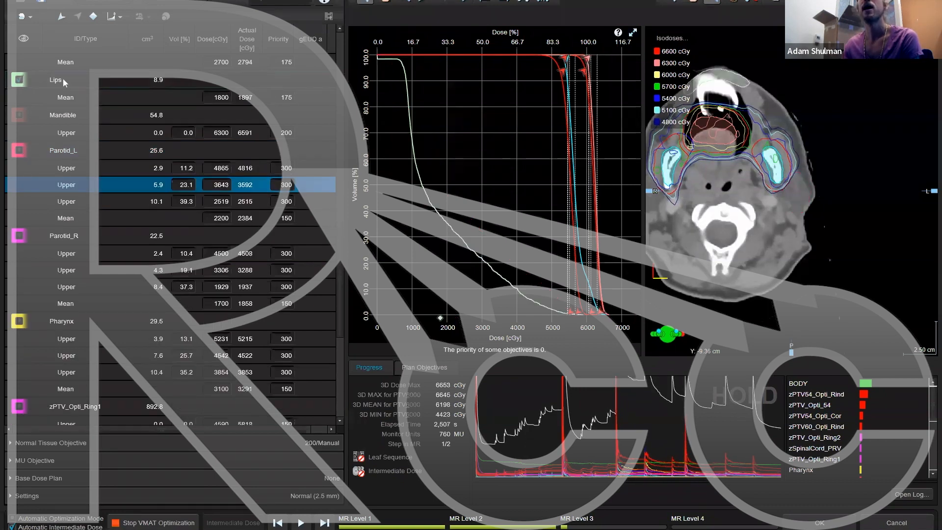
# Step: Place three upper objectives on the Lips DVH curve, about 4149 cGy at 8.0%, 3208 cGy at 18.9% and 2309 cGy at 30.8%
pyautogui.click(64, 80)
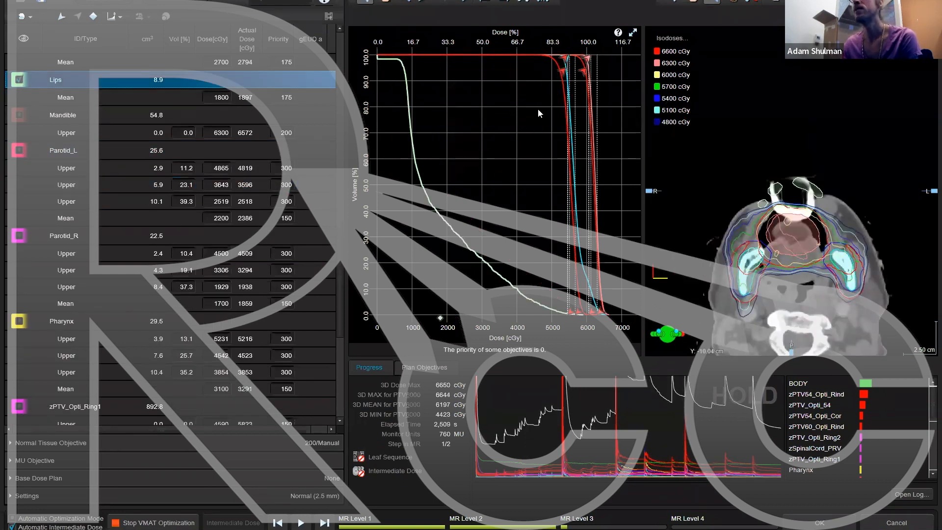
pyautogui.click(96, 86)
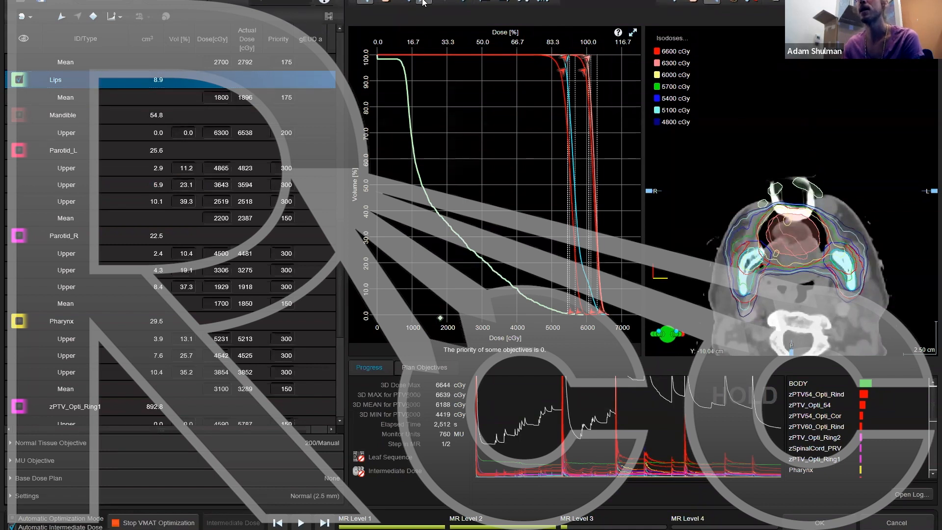
pyautogui.click(522, 293)
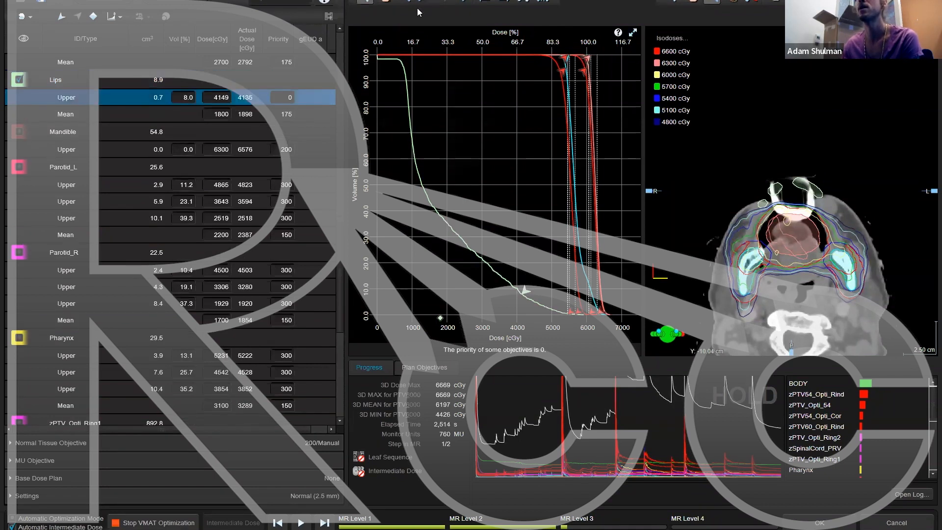
pyautogui.click(490, 264)
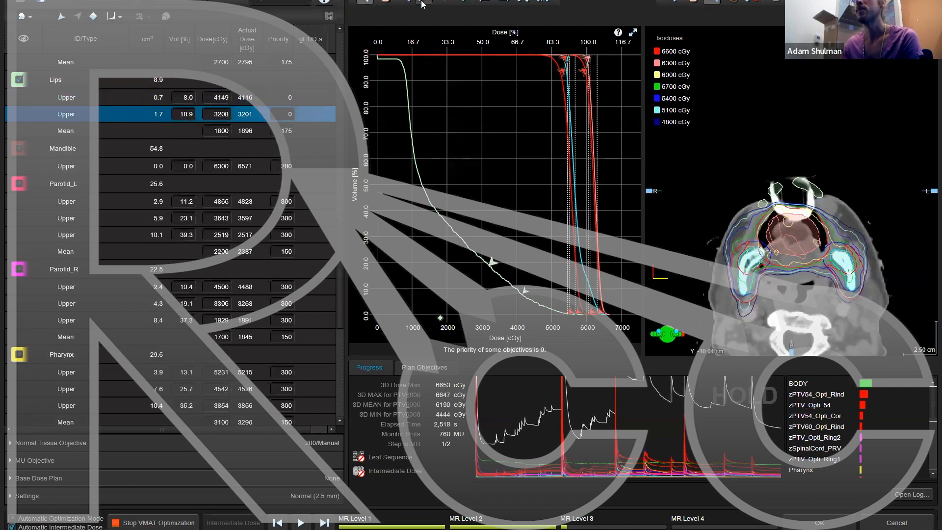
pyautogui.click(459, 236)
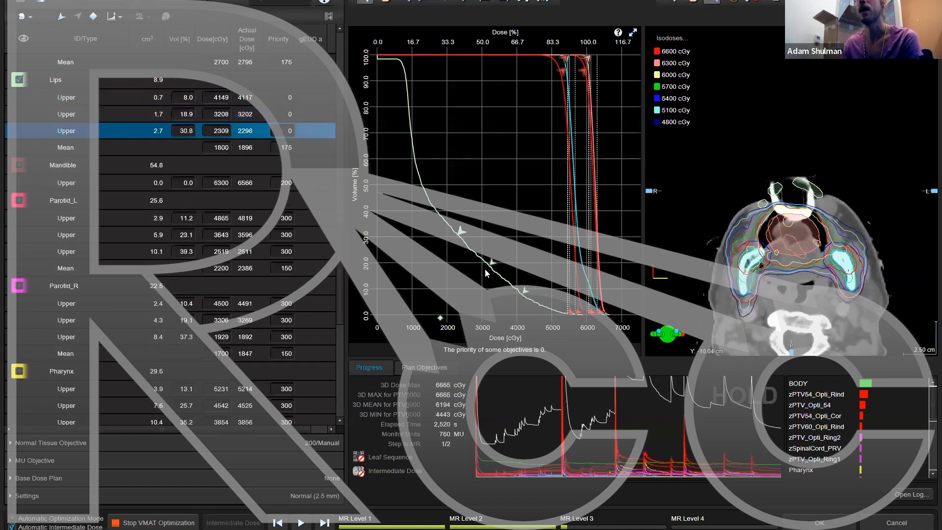
# Step: Set the priority of the three new Lips upper objectives to 300 and hide the Lips structure
pyautogui.click(288, 97)
pyautogui.write('300')
pyautogui.press('Return')
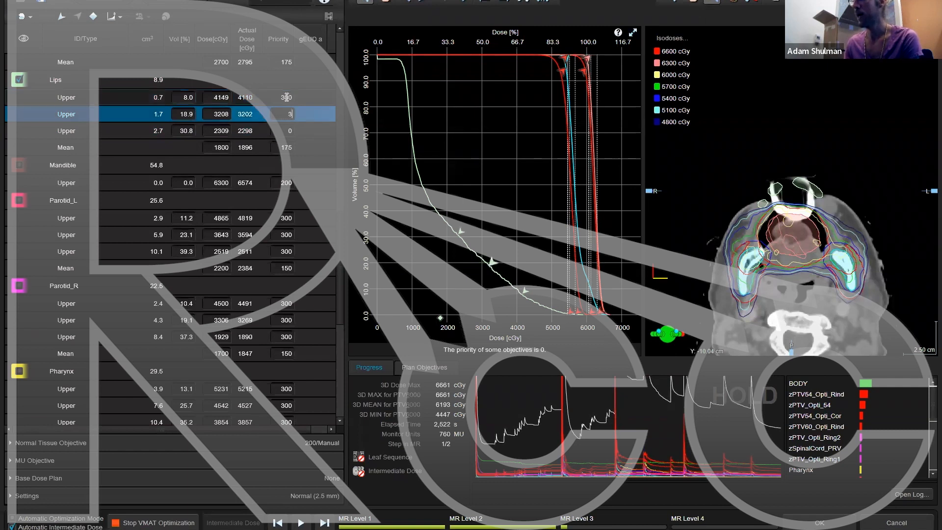
pyautogui.write('300')
pyautogui.press('Return')
pyautogui.press('Up')
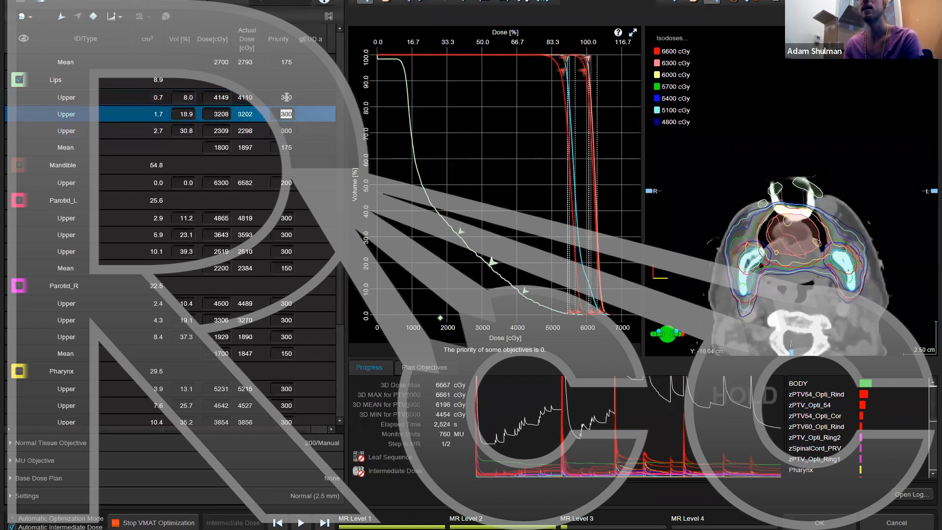
pyautogui.click(20, 80)
# Step: Display Larynx and place three upper objectives on its DVH curve, about 4458 cGy at 15.0%, 3320 cGy at 29.9% and 2660 cGy at 44.6%
pyautogui.moveTo(587, 76)
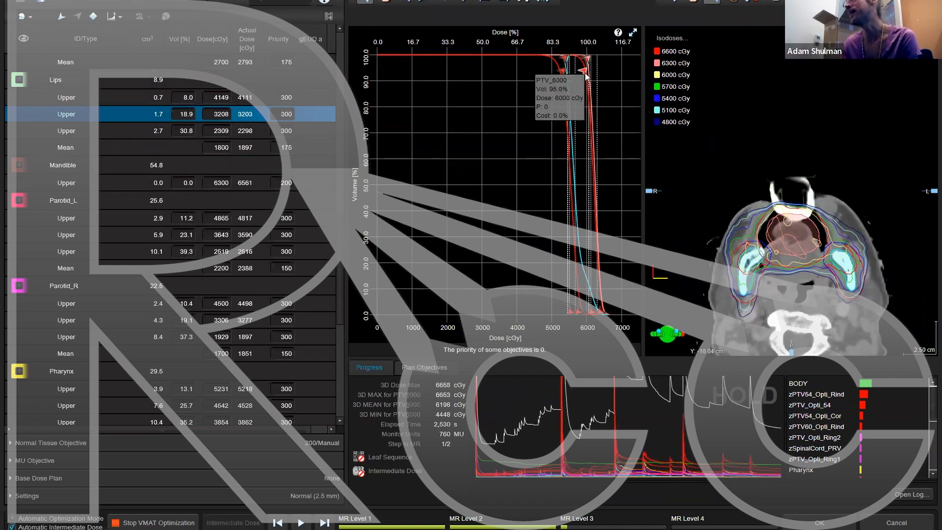
pyautogui.scroll(3, 34, 207)
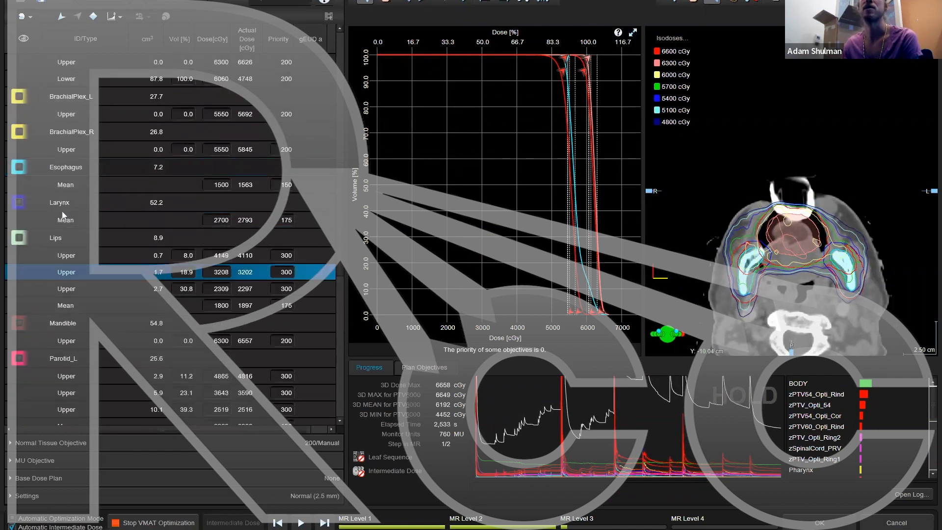
pyautogui.click(58, 205)
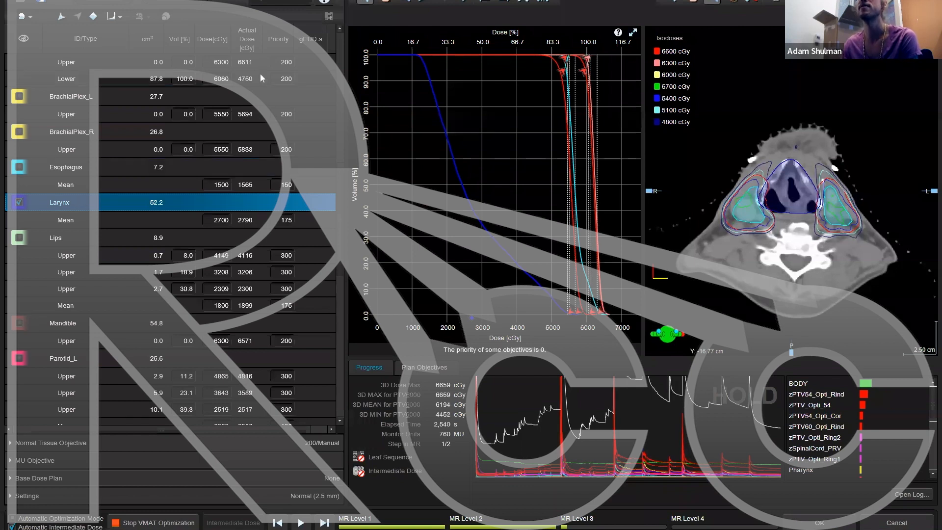
pyautogui.click(425, 2)
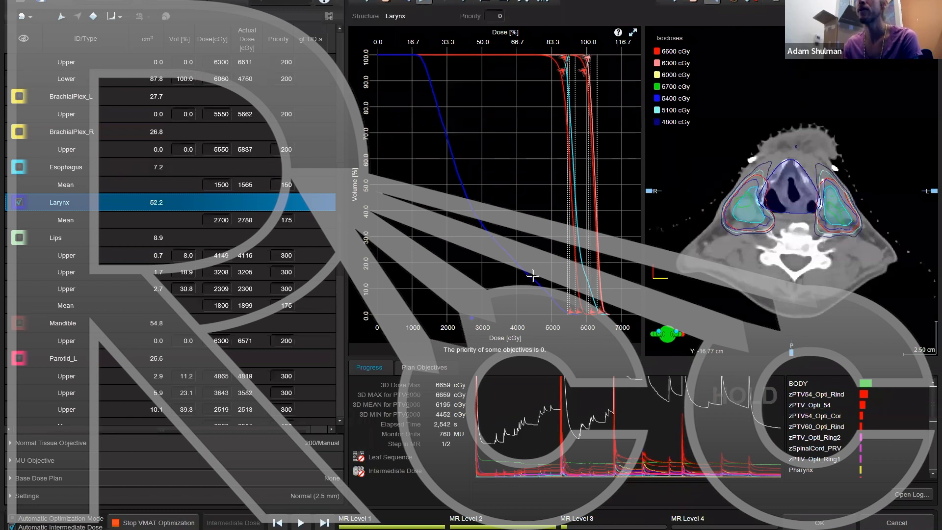
pyautogui.click(534, 275)
pyautogui.click(426, 2)
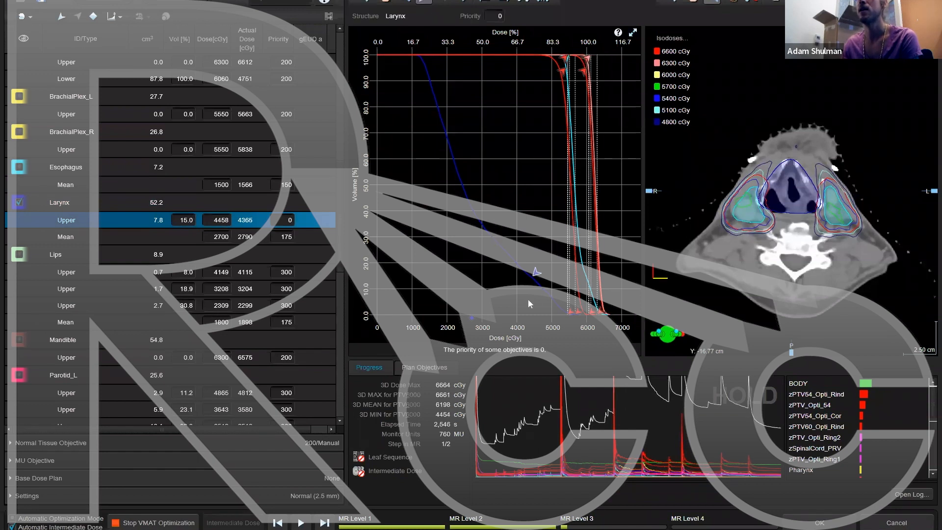
pyautogui.click(497, 231)
pyautogui.click(473, 195)
# Step: Set the priority of the three new Larynx upper objectives to 300
pyautogui.click(288, 225)
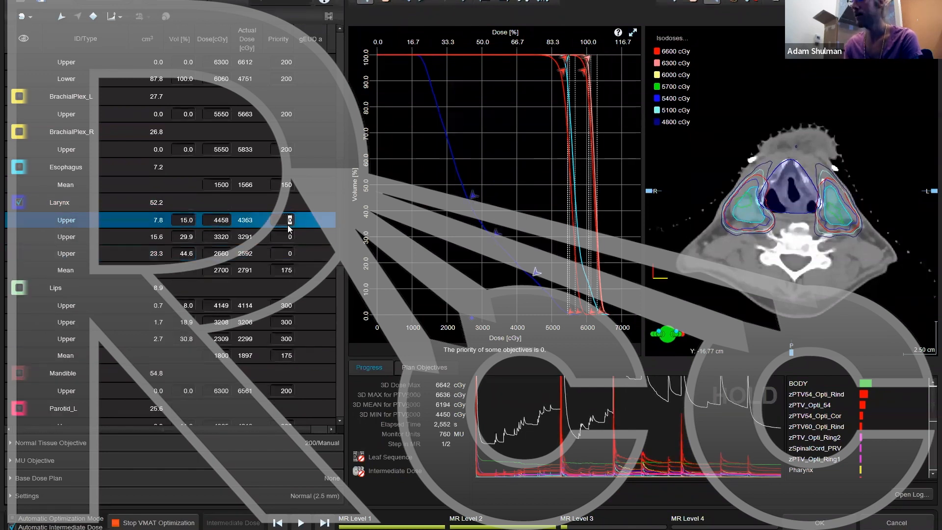
pyautogui.write('300')
pyautogui.press('Return')
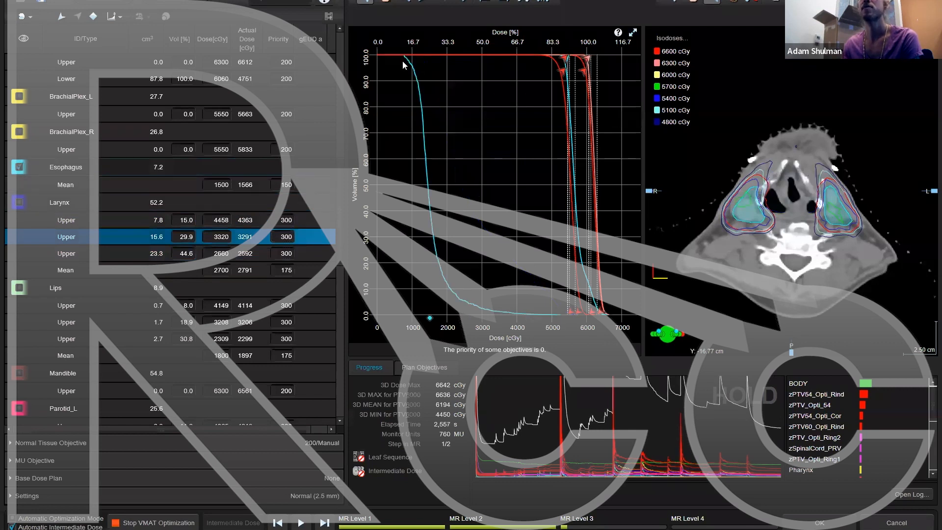
# Step: Add Esophagus upper objectives of about 2365 cGy at 6.7%, 1775 cGy at 21.6% and 1550 cGy at 39.9%, each with priority 300
pyautogui.click(404, 62)
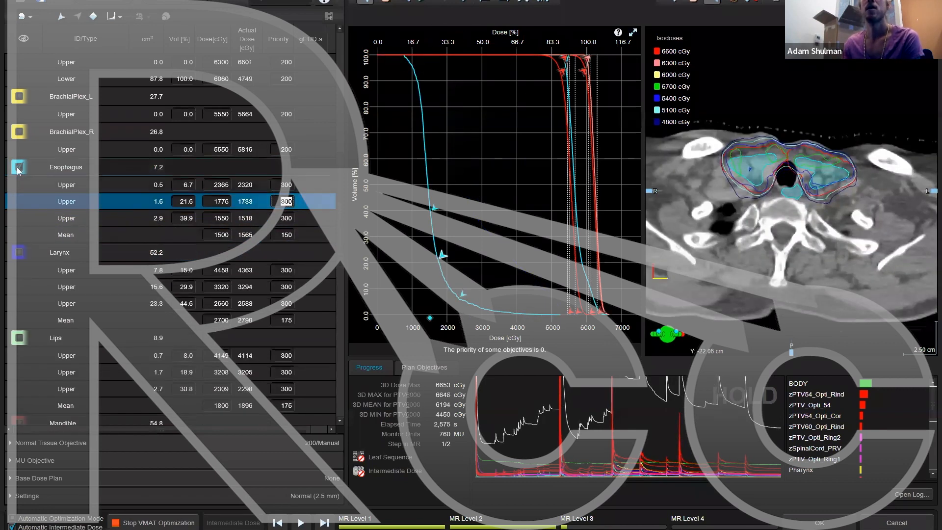
pyautogui.scroll(-3, 49, 294)
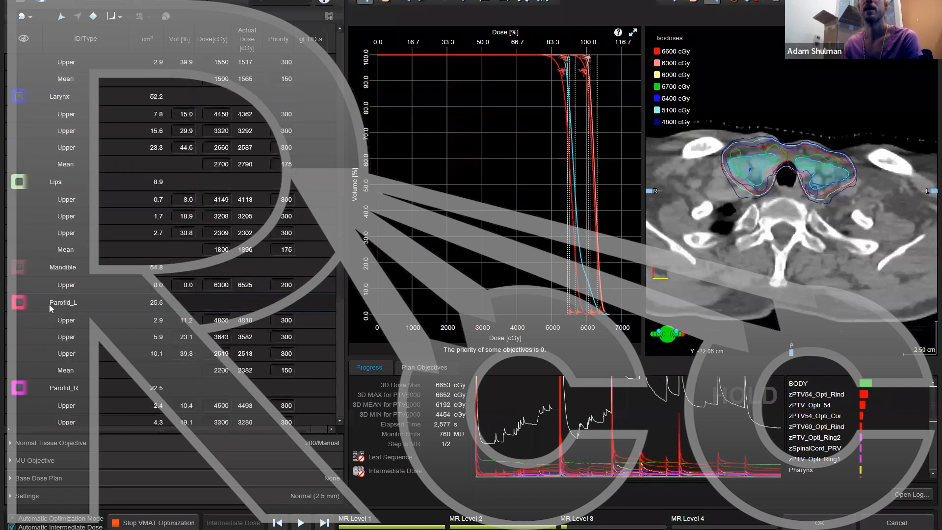
pyautogui.scroll(4, 102, 320)
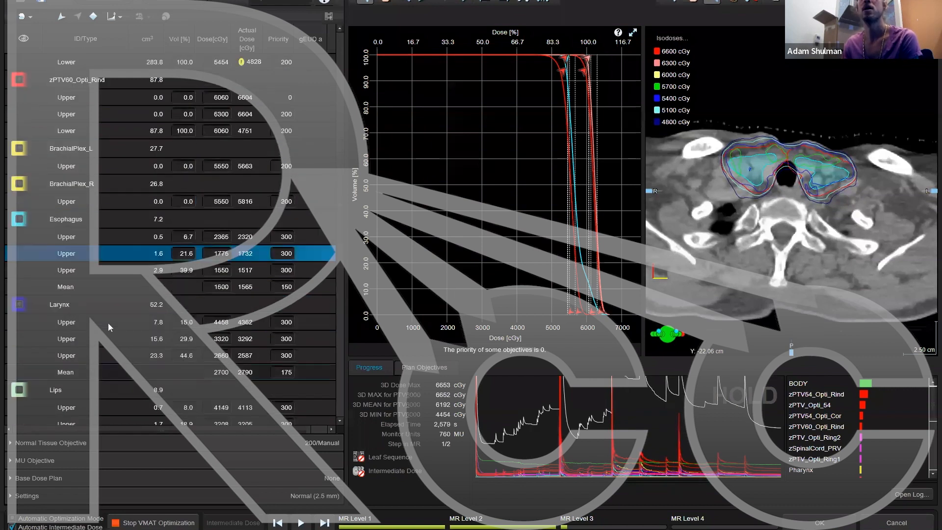
# Step: Display zPTV60_Opti_Rind, zPTV54_Opti_Rind and zPTV54_Opti_Cor alongside the other target structures
pyautogui.scroll(1, 110, 320)
pyautogui.scroll(3, 120, 305)
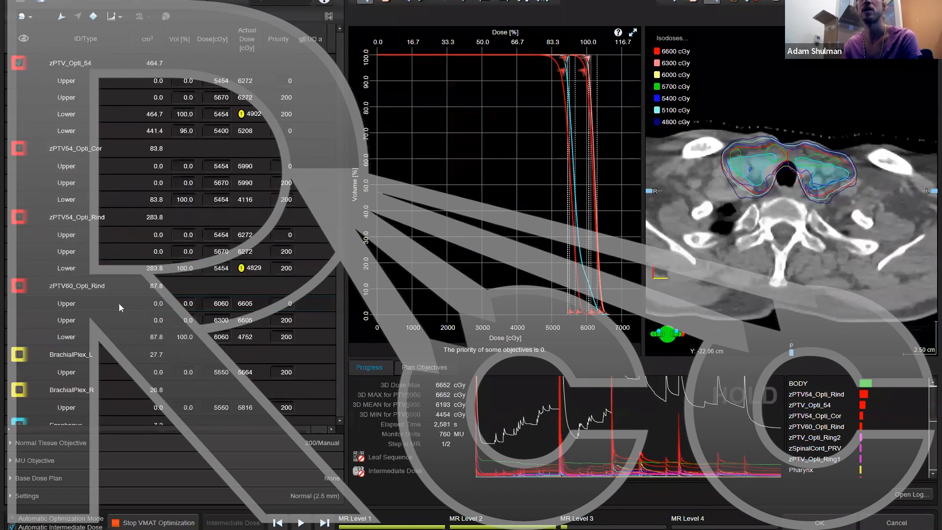
pyautogui.click(19, 286)
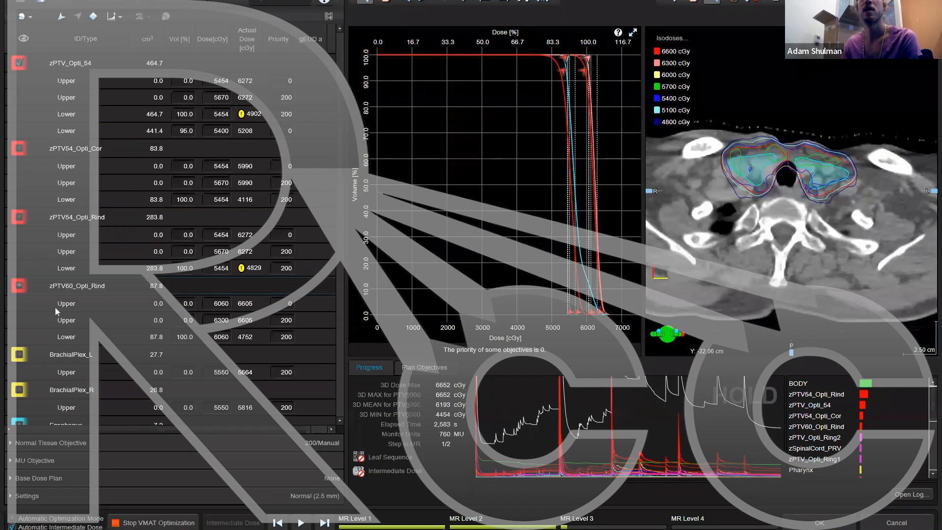
pyautogui.click(19, 148)
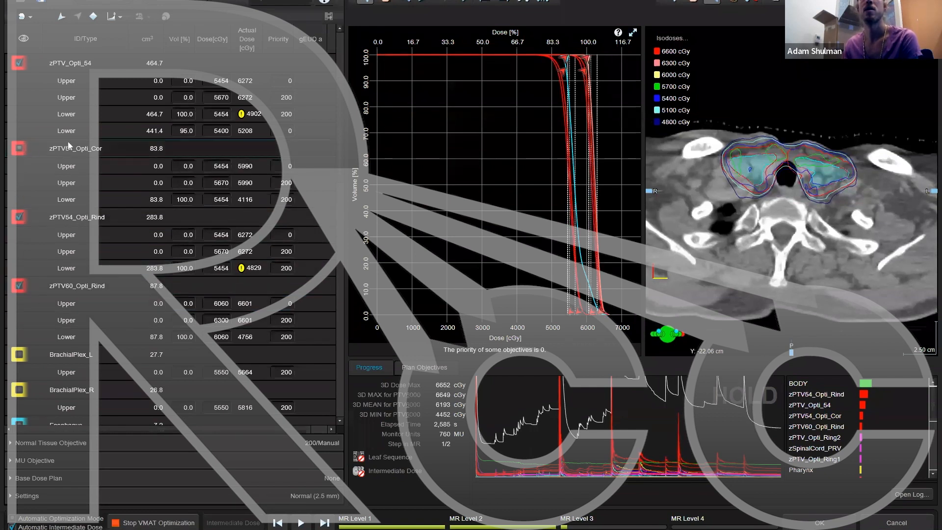
pyautogui.scroll(3, 42, 125)
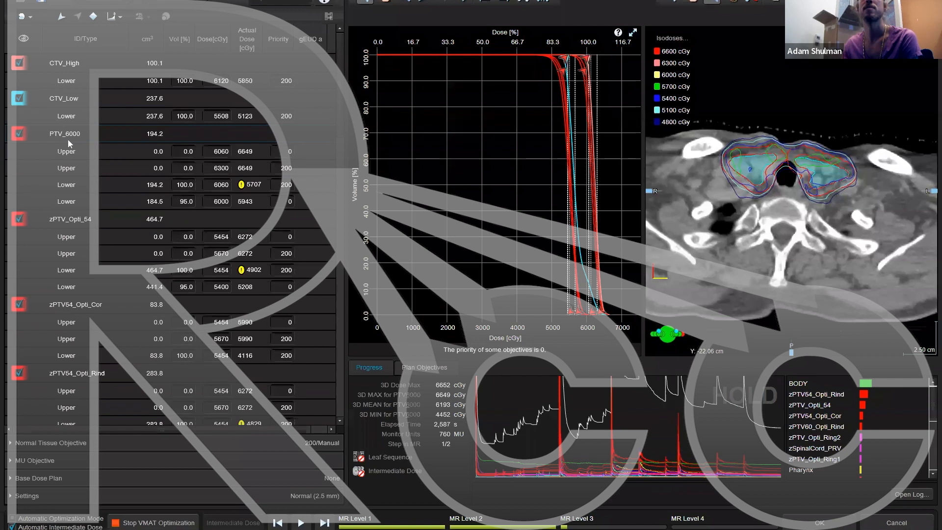
# Step: Raise the priority of zPTV60_Opti_Rind's lower objective and its 6300 cGy upper objective to 300
pyautogui.scroll(-4, 120, 229)
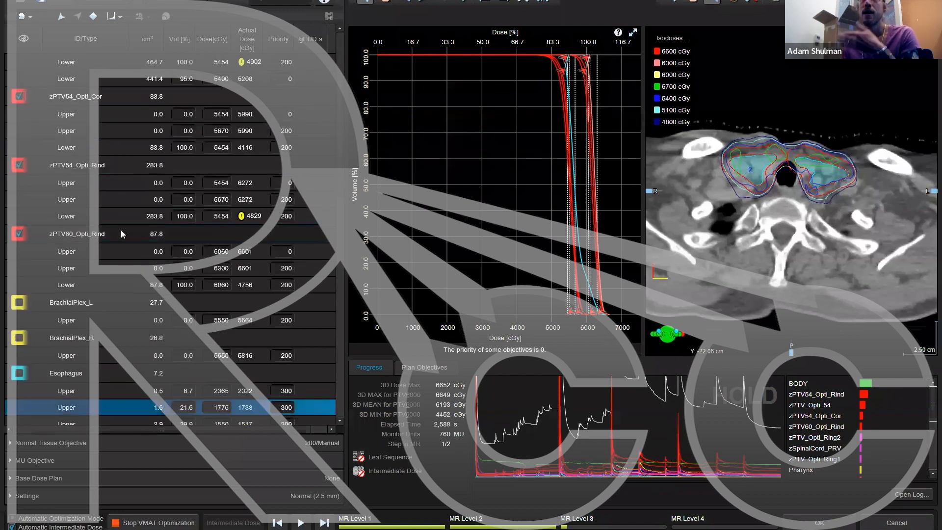
pyautogui.click(284, 289)
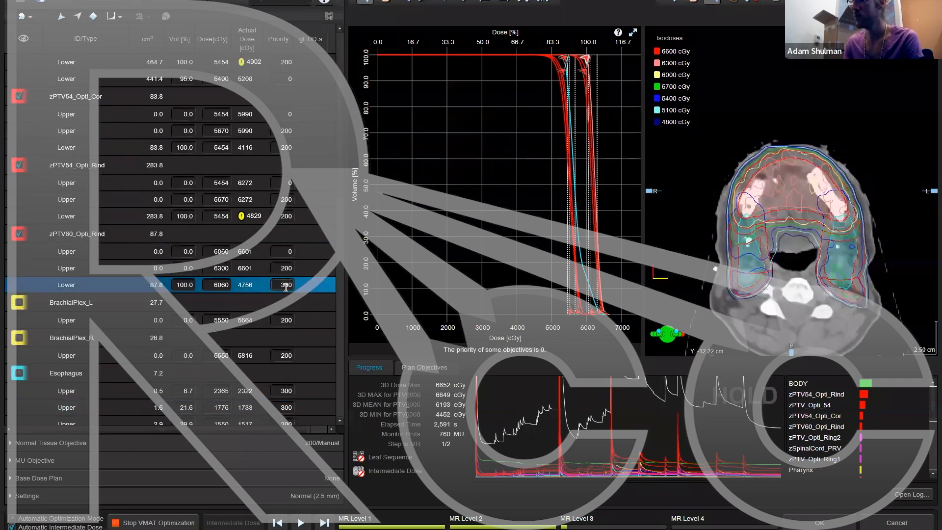
pyautogui.press('Up')
pyautogui.write('3')
# Step: Raise the priority of zPTV54_Opti_Rind's lower objective and its 5670 cGy upper objective to 300
pyautogui.press('Up')
pyautogui.press('Up')
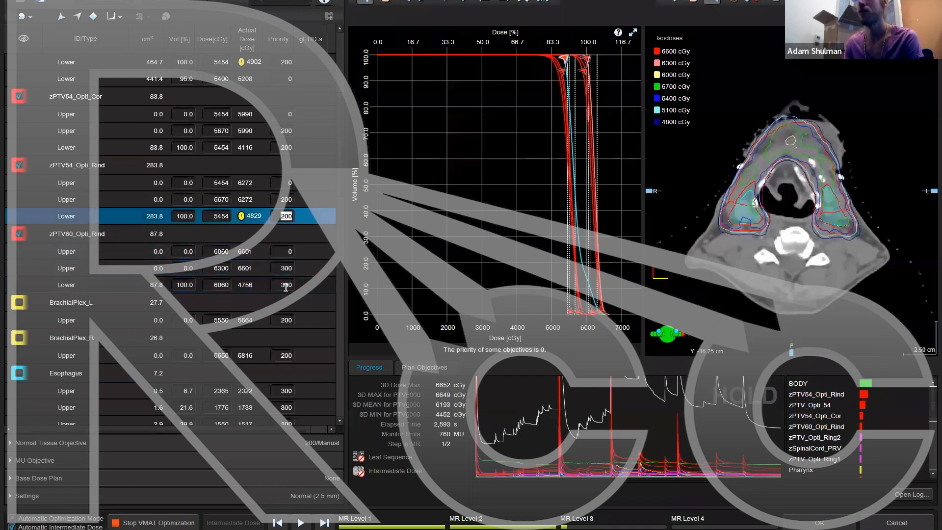
pyautogui.write('300')
pyautogui.press('Up')
pyautogui.write('300')
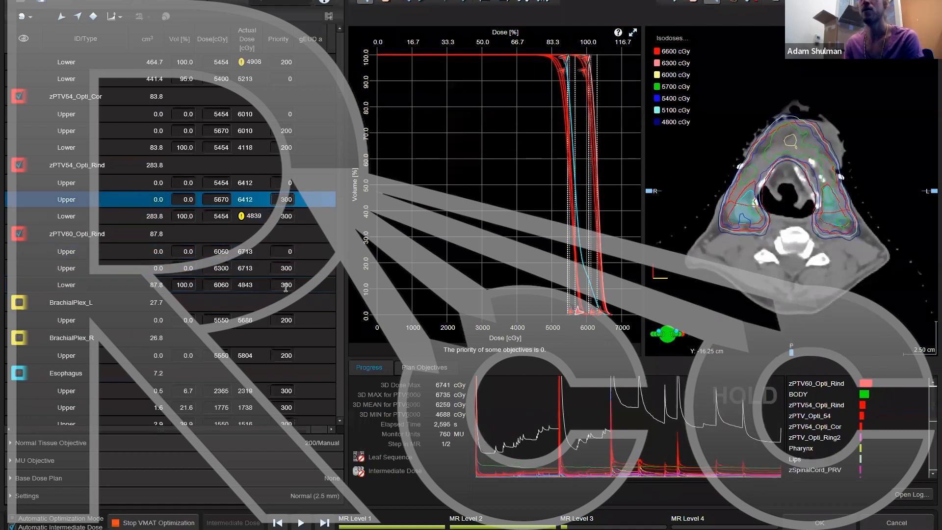
# Step: Raise the priority of zPTV54_Opti_Cor's lower objective and its 5670 cGy upper objective to 300
pyautogui.press('Up')
pyautogui.press('Up')
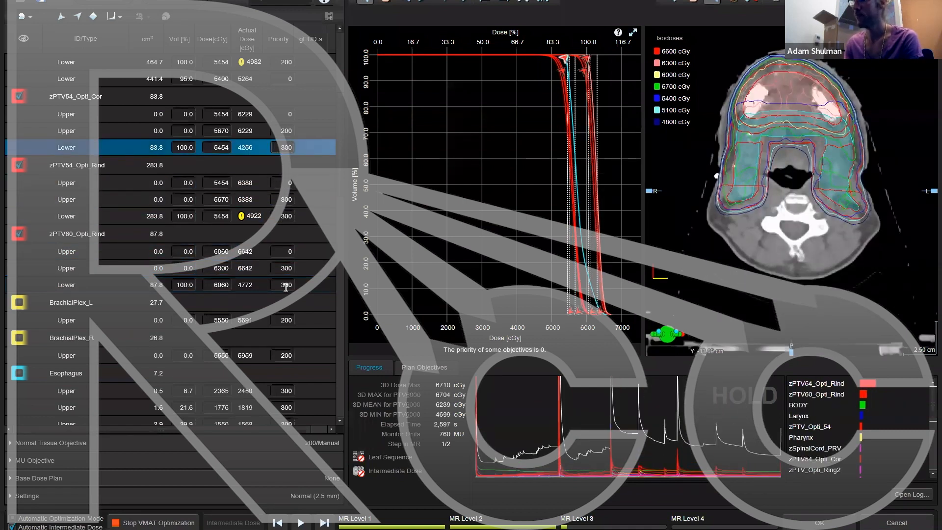
pyautogui.press('Up')
pyautogui.write('300')
pyautogui.press('Up')
pyautogui.press('Up')
# Step: Raise the priorities of zPTV_Opti_54's 5670 cGy upper and 5454 cGy lower objectives and PTV_6000's 6300 cGy upper and 6060 cGy lower objectives to 300
pyautogui.press('Up')
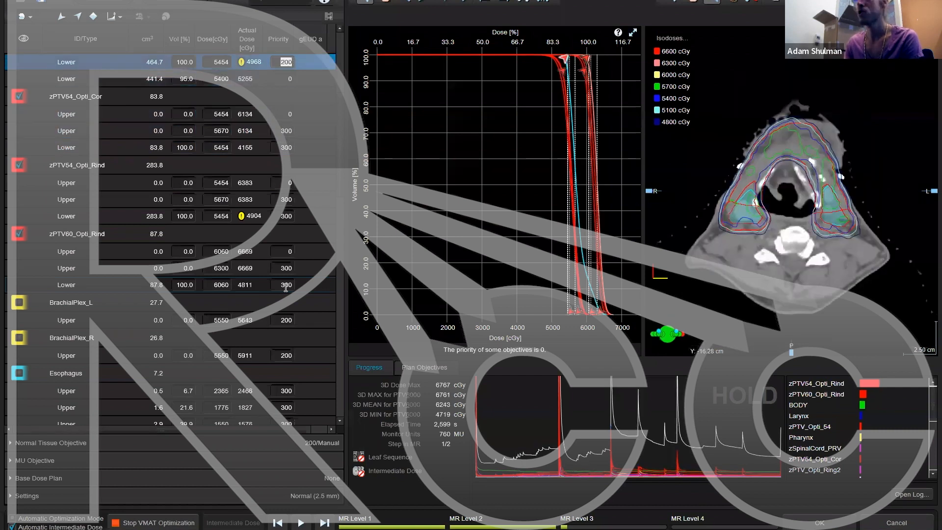
pyautogui.write('3')
pyautogui.press('Up')
pyautogui.press('Up')
pyautogui.press('Up')
pyautogui.press('Up')
pyautogui.press('Up')
pyautogui.press('Up')
pyautogui.press('Up')
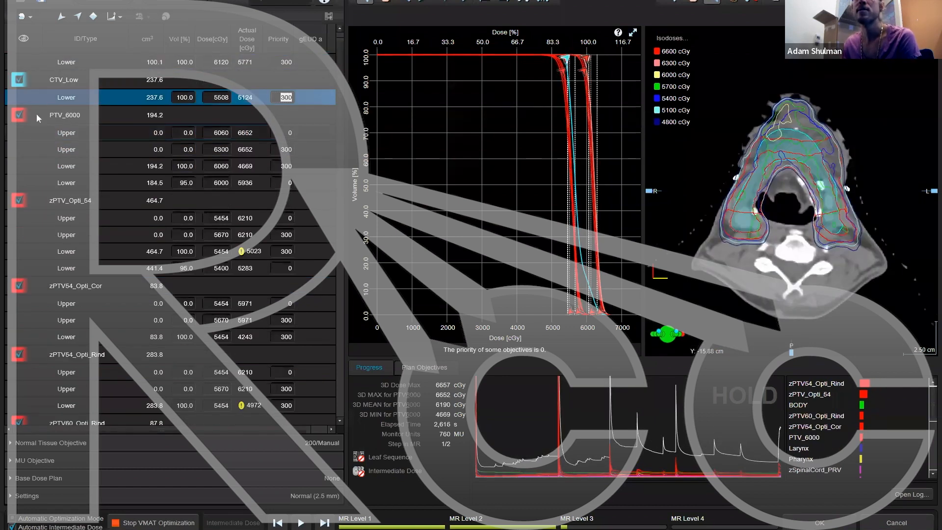
# Step: Raise the priority of zPTV54_Opti_Rind's lower objective and its 5670 cGy upper objective to 400
pyautogui.click(20, 356)
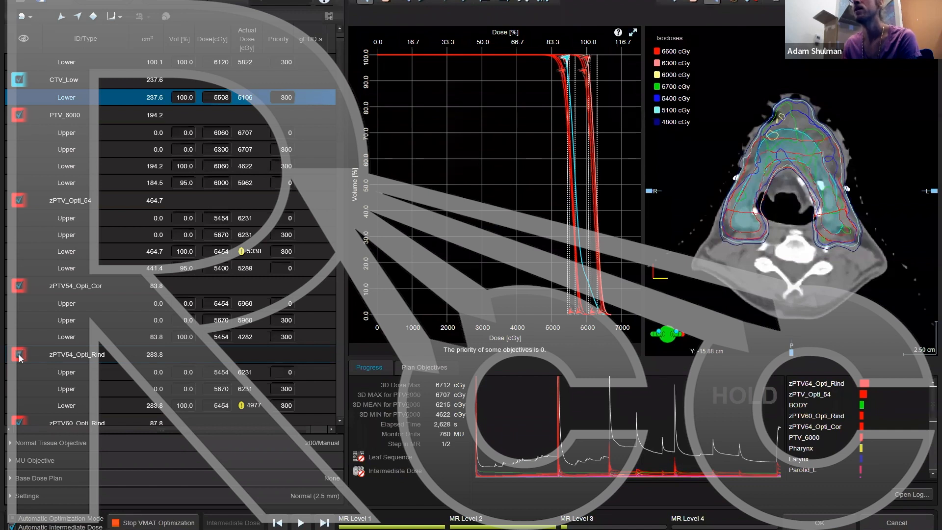
pyautogui.scroll(-1, 23, 377)
pyautogui.click(19, 372)
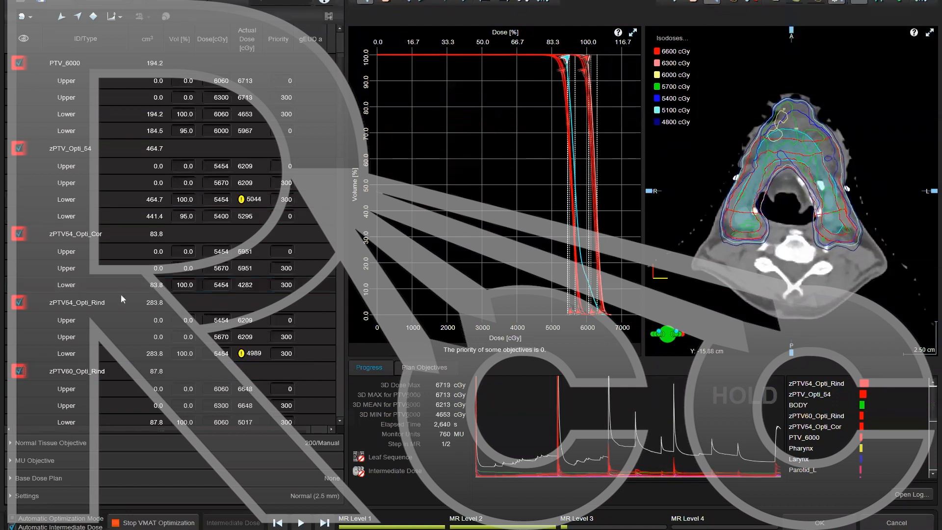
pyautogui.click(283, 352)
pyautogui.write('400')
pyautogui.press('Up')
pyautogui.write('4')
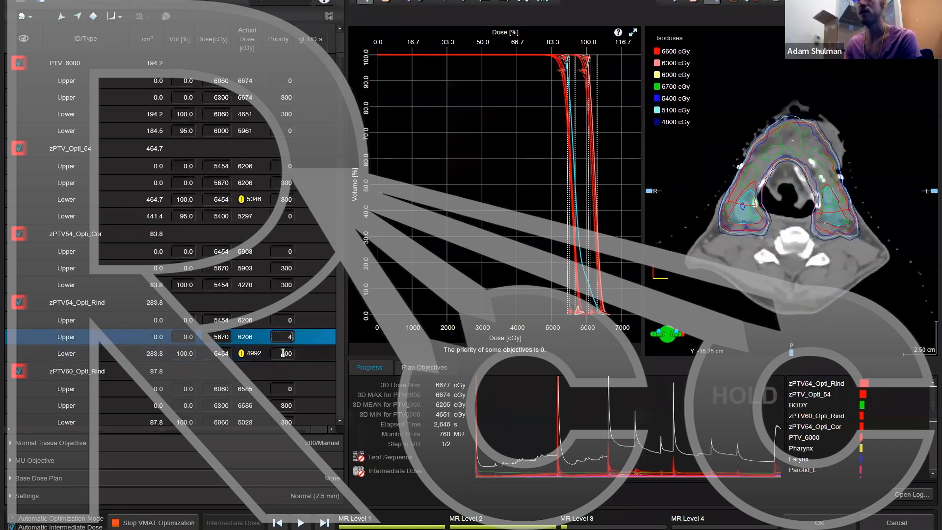
pyautogui.press('Down')
# Step: Raise the priority of zPTV60_Opti_Rind's 6300 cGy upper objective and its 6060 cGy lower objective to 400
pyautogui.press('Down')
pyautogui.press('Down')
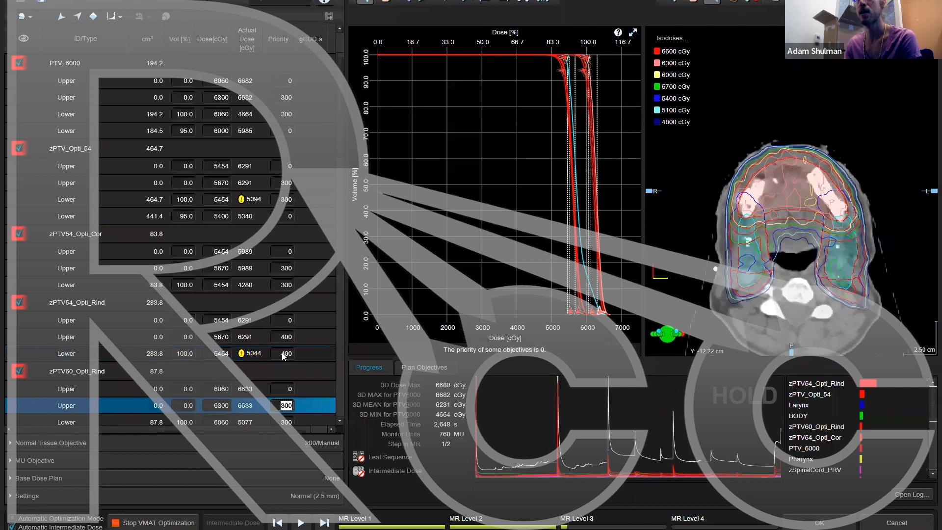
pyautogui.write('400')
pyautogui.press('Down')
pyautogui.write('400')
pyautogui.press('Up')
pyautogui.press('Up')
pyautogui.scroll(-3, 196, 338)
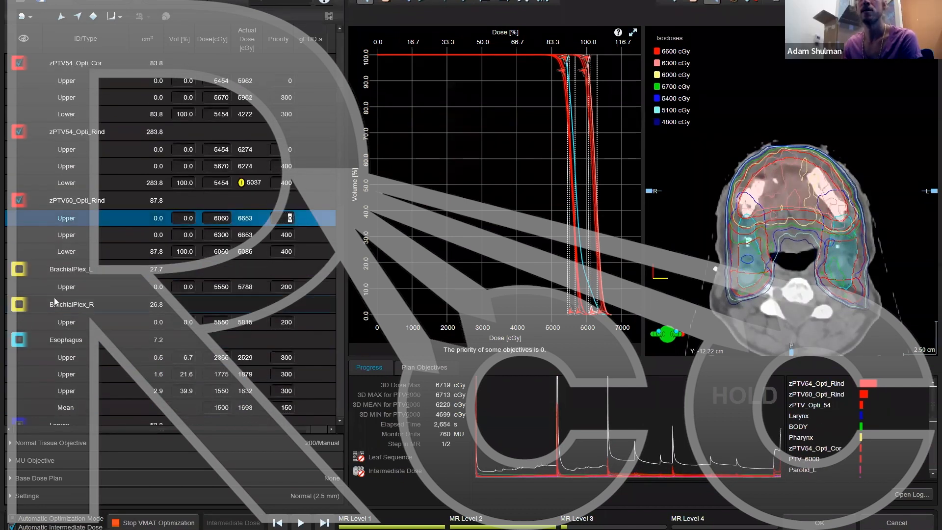
# Step: Set the upper objective's priority to 350 for BrachialPlex_R and 300 for BrachialPlex_L
pyautogui.click(281, 327)
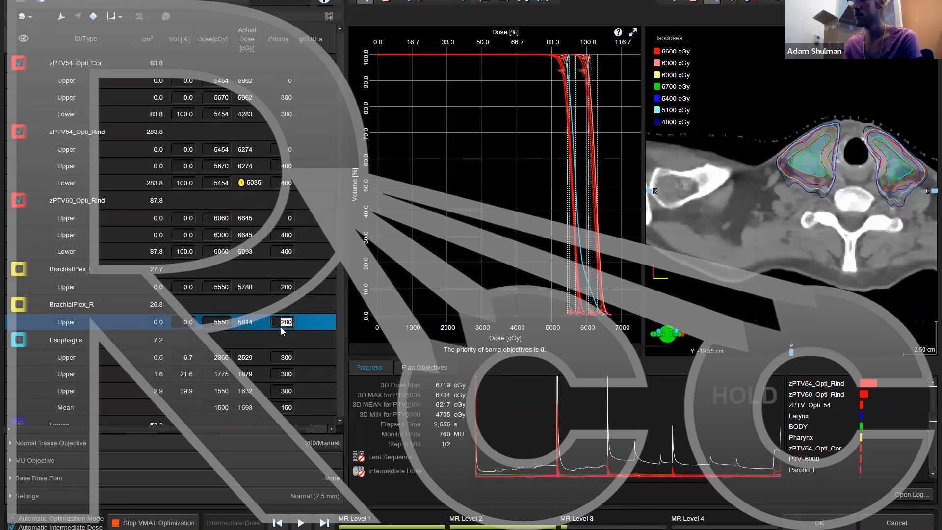
# Step: Display the Mandible's DVH curve and raise the priority of its 6300 cGy upper objective to 500
pyautogui.scroll(-8, 281, 327)
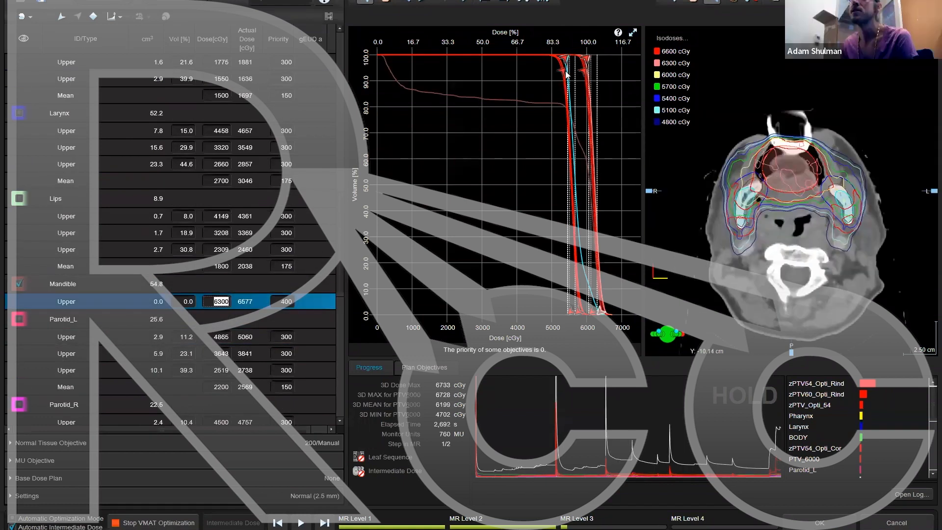
pyautogui.moveTo(565, 72)
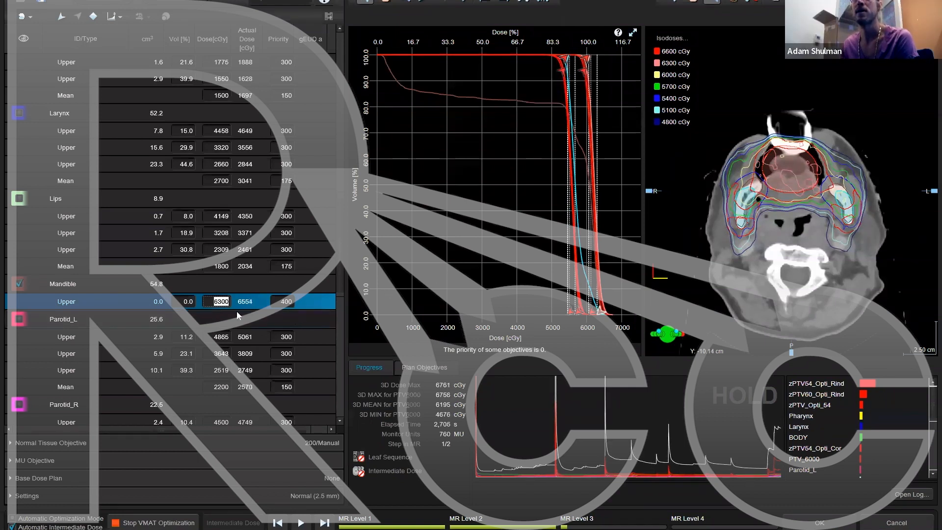
pyautogui.click(284, 302)
pyautogui.write('5')
pyautogui.click(218, 302)
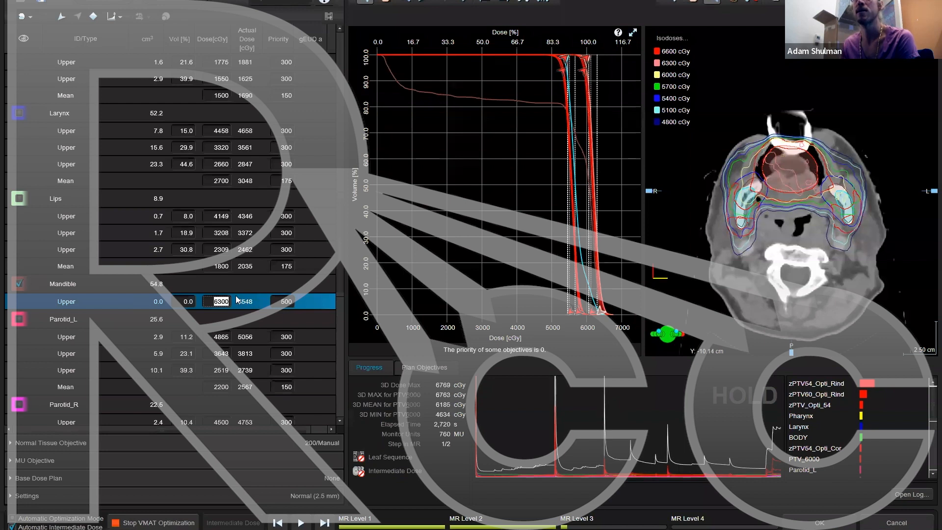
# Step: Add a Mandible upper objective of 6250 cGy at 0.1% volume with priority 500
pyautogui.click(58, 284)
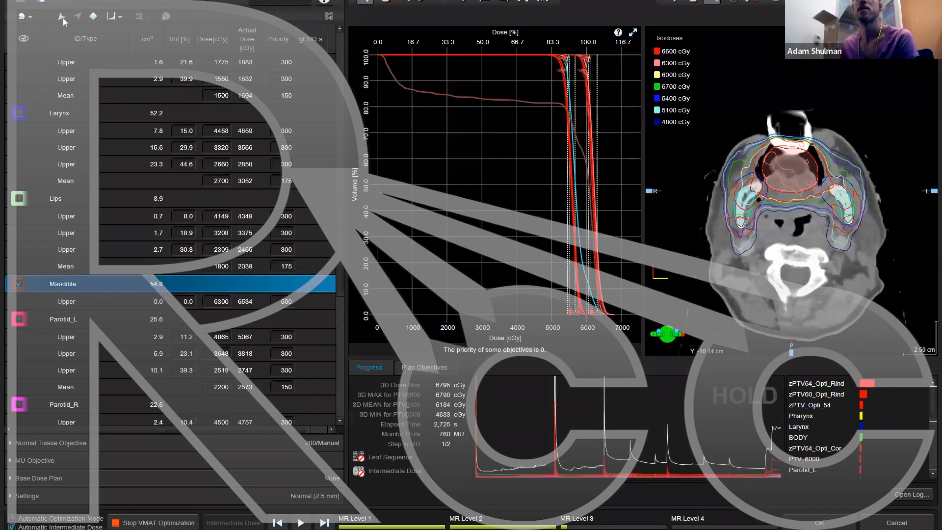
pyautogui.write('0.1')
pyautogui.click(220, 323)
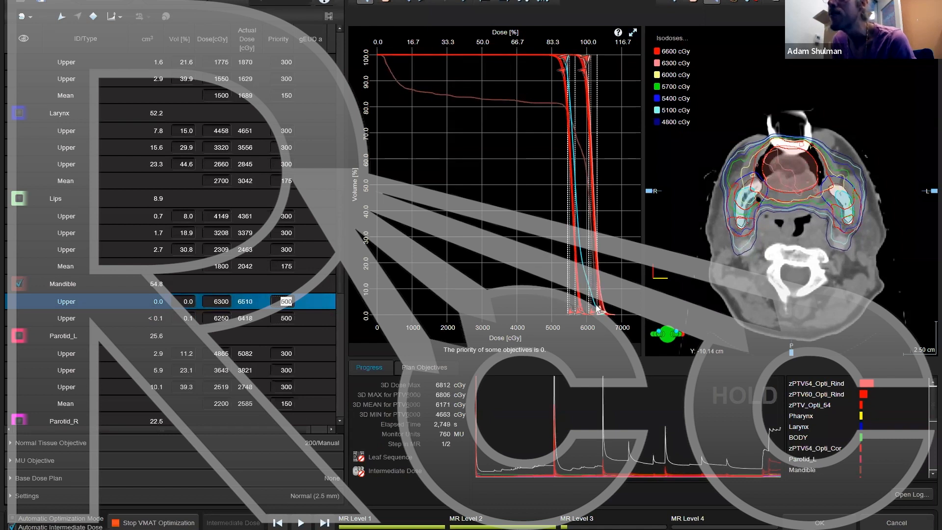
pyautogui.moveTo(598, 305)
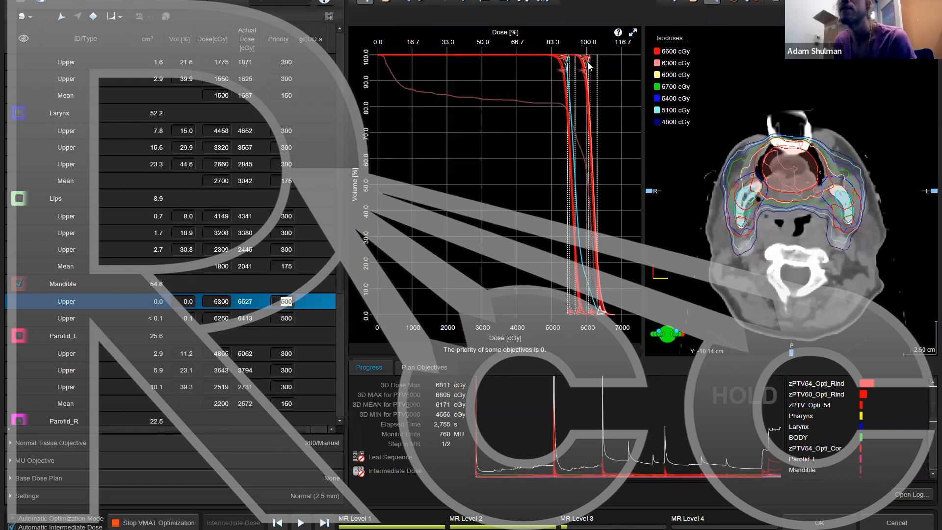
# Step: Raise the nonzero priorities of the CTV_High, CTV_Low, PTV_6000, zPTV_Opti_54 and zPTV54_Opti_Cor objectives to 400
pyautogui.scroll(2, 137, 281)
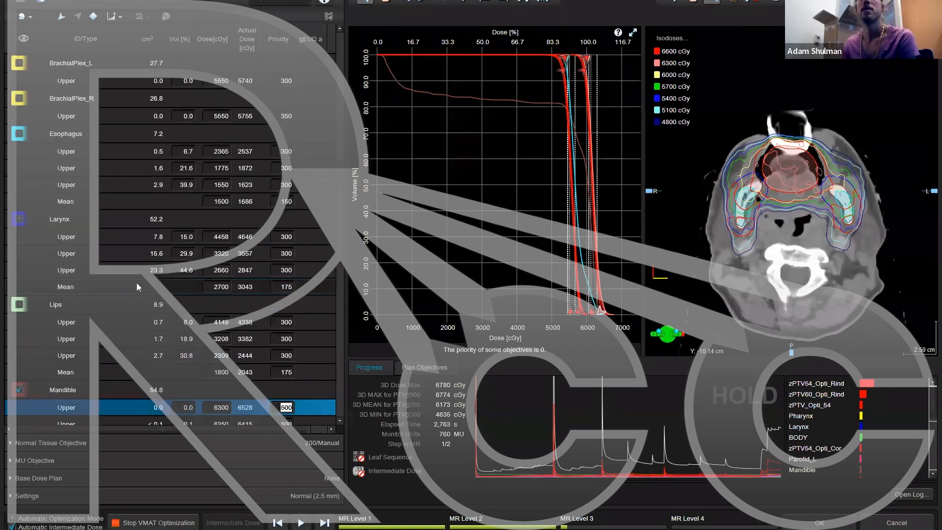
pyautogui.scroll(-1, 137, 281)
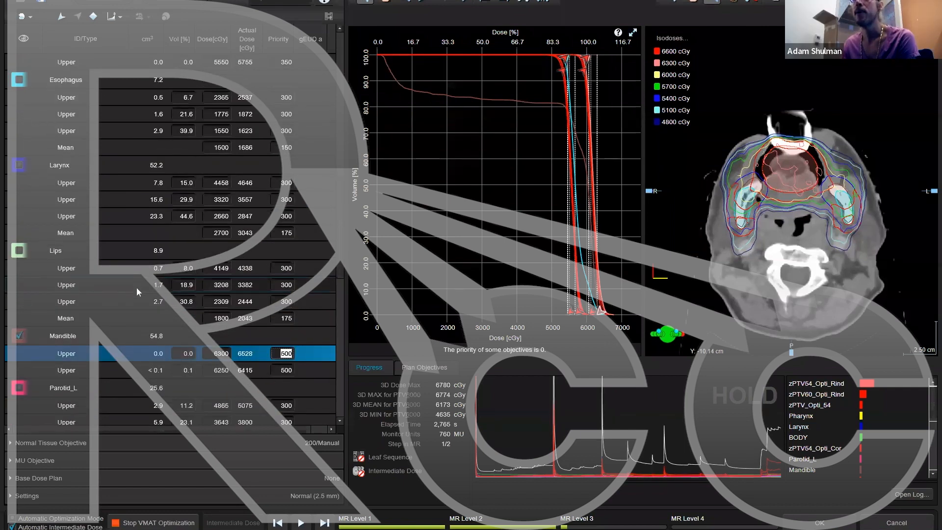
pyautogui.scroll(6, 303, 192)
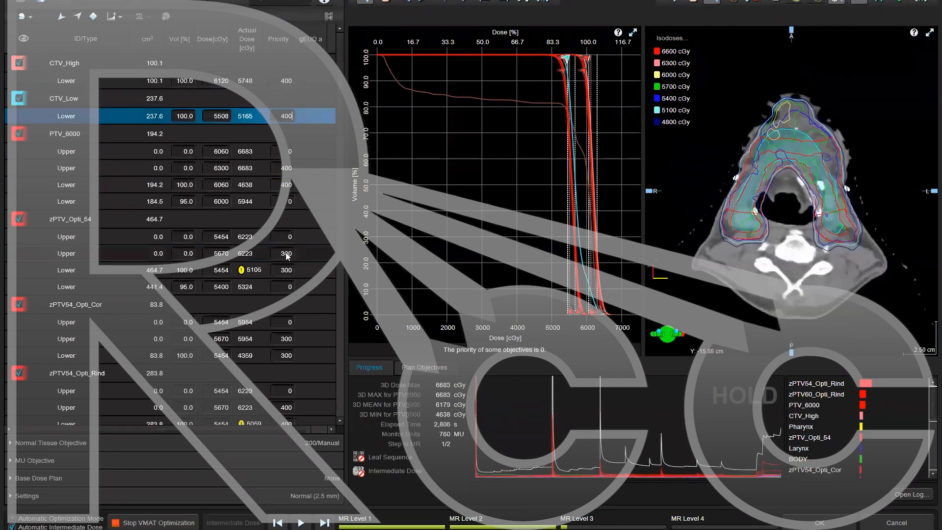
pyautogui.click(286, 253)
pyautogui.write('400')
pyautogui.press('Return')
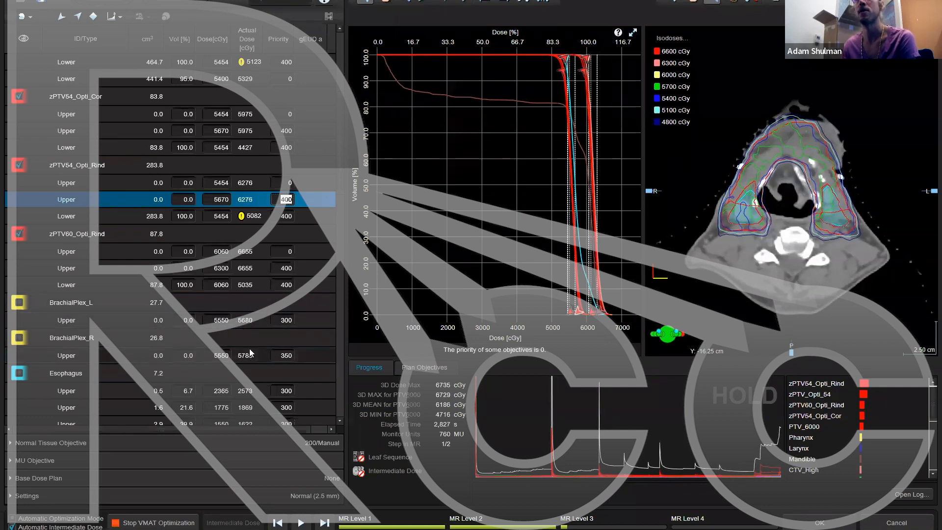
# Step: Display the Esophagus DVH curve and relax its two higher-dose upper objectives to about 2477 cGy at 8.0% and 1901 cGy at 21.0%
pyautogui.scroll(-1, 208, 316)
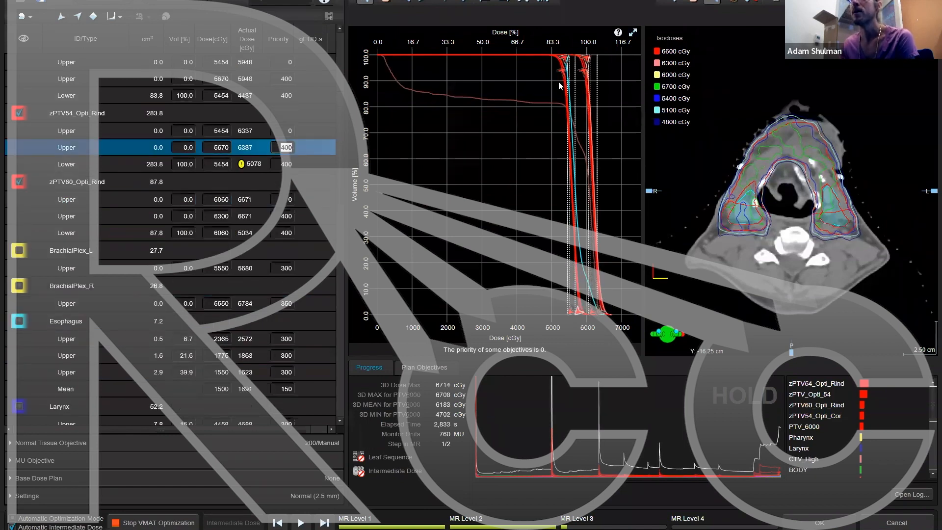
pyautogui.scroll(-1, 54, 314)
pyautogui.click(19, 270)
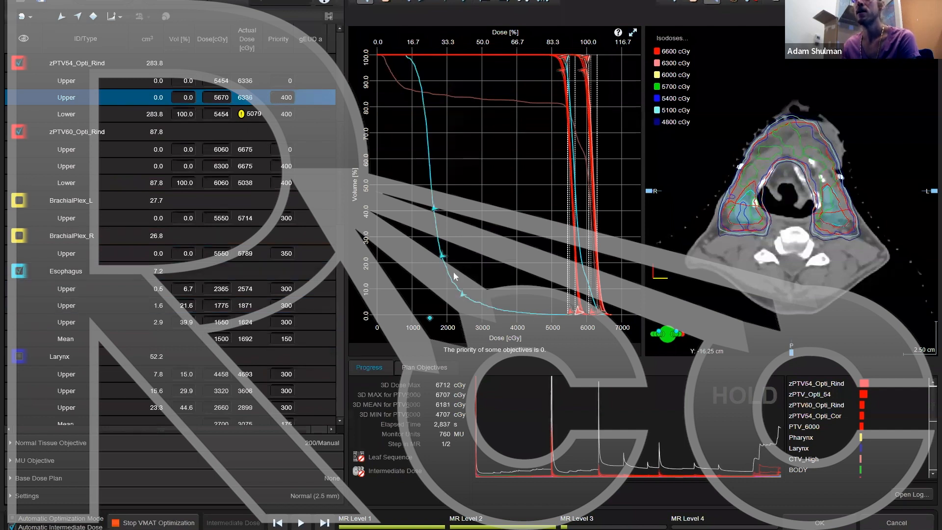
pyautogui.click(19, 271)
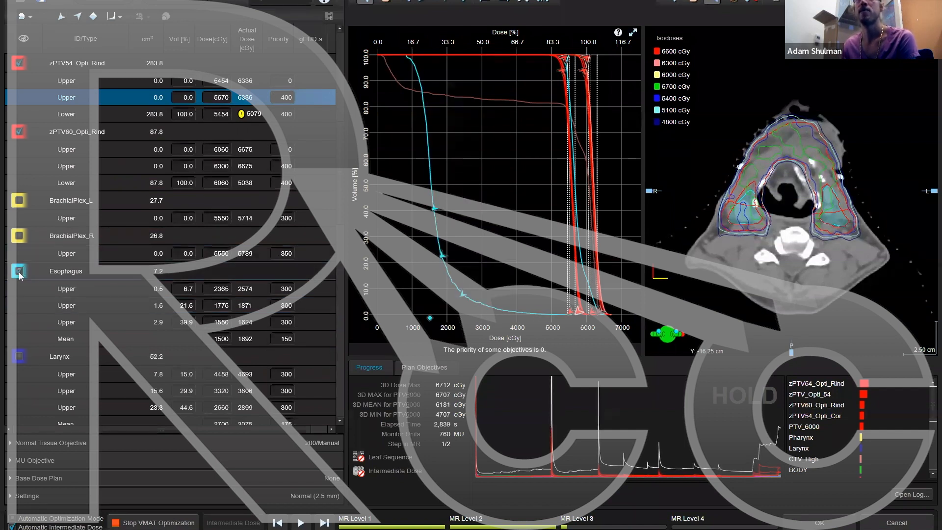
pyautogui.click(19, 272)
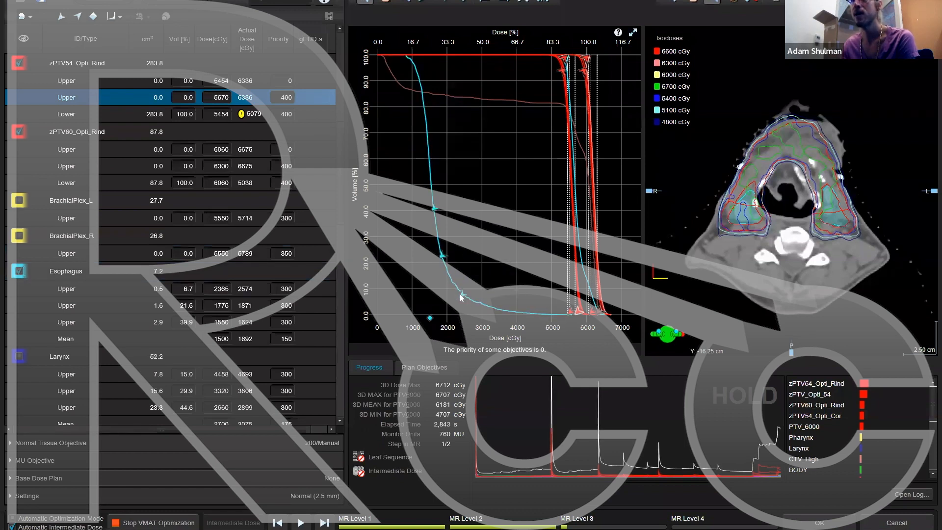
pyautogui.moveTo(461, 296); pyautogui.dragTo(468, 295)
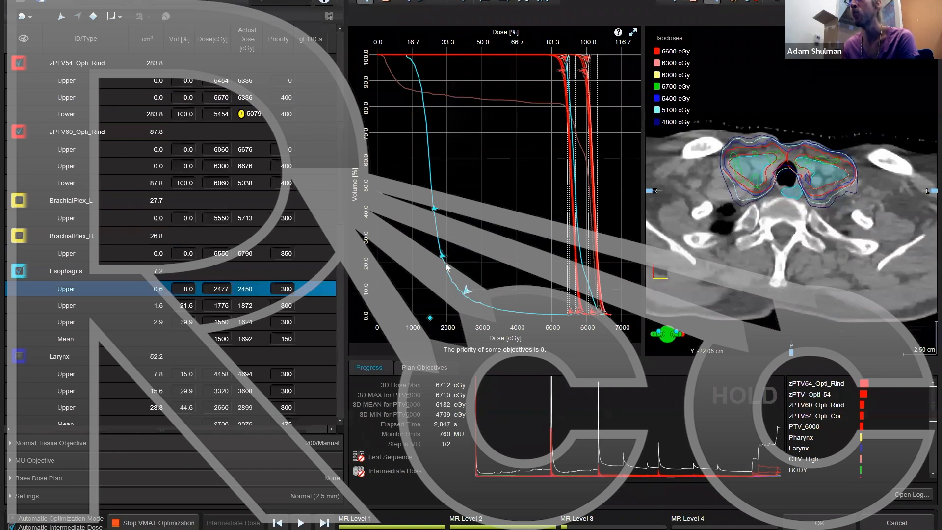
pyautogui.moveTo(443, 256); pyautogui.dragTo(447, 257)
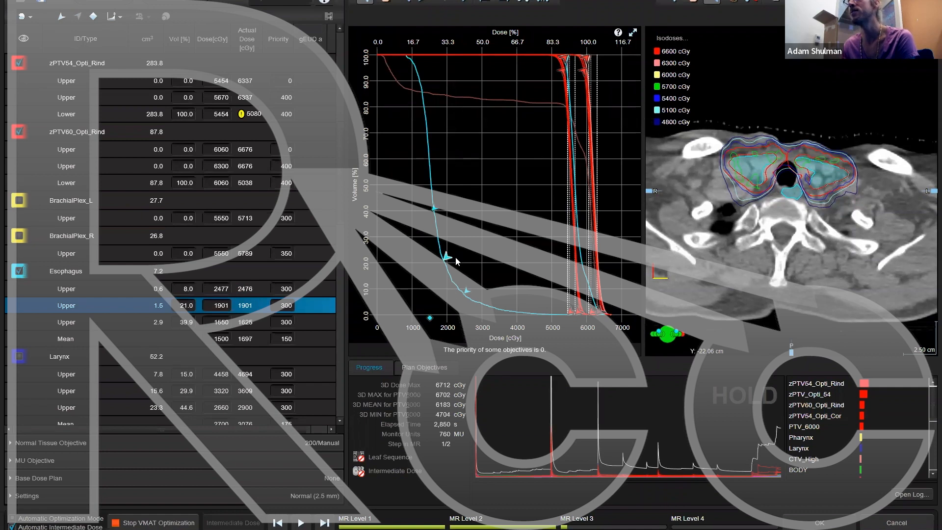
pyautogui.click(22, 278)
# Step: Relax the Larynx upper objectives to about 4585 cGy at 16.5%, 3517 cGy at 31.2% and 2871 cGy at 46.1%, with its curve shown only meanwhile
pyautogui.click(19, 357)
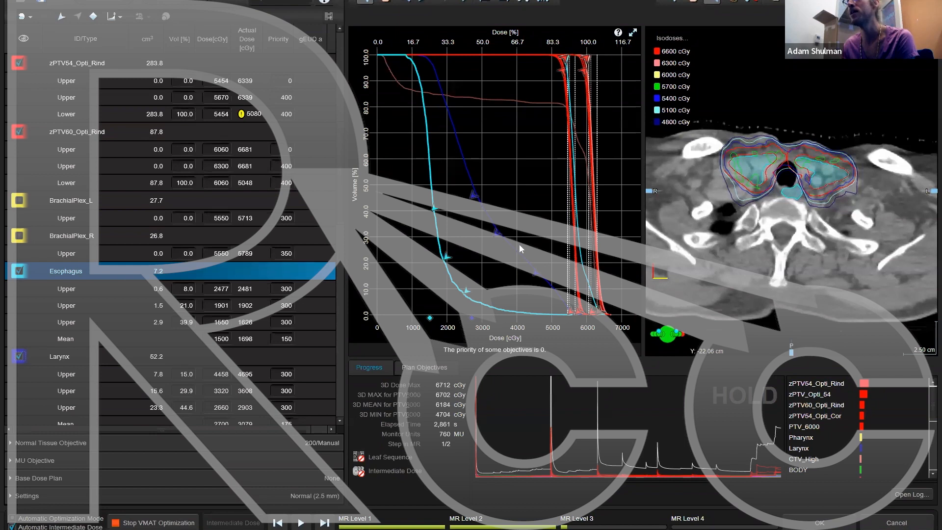
pyautogui.moveTo(563, 64)
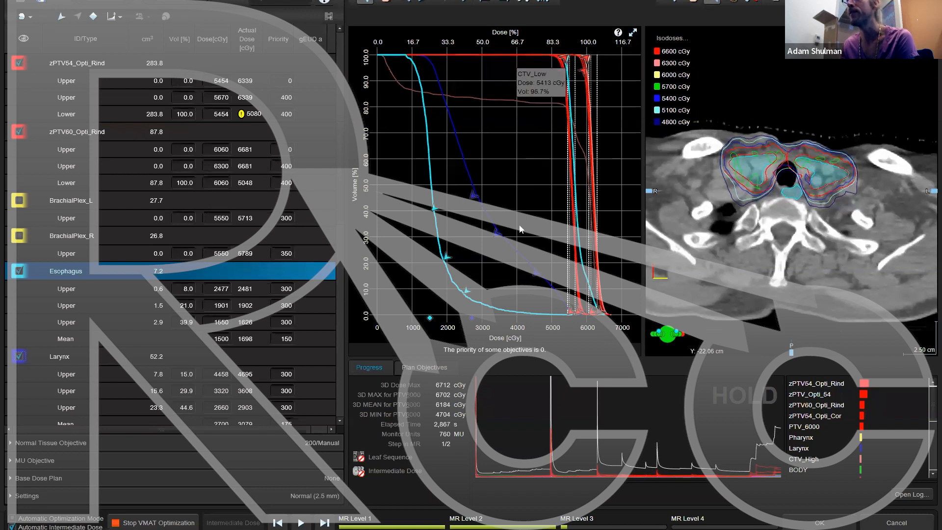
pyautogui.moveTo(496, 235)
pyautogui.moveTo(498, 236); pyautogui.dragTo(505, 234)
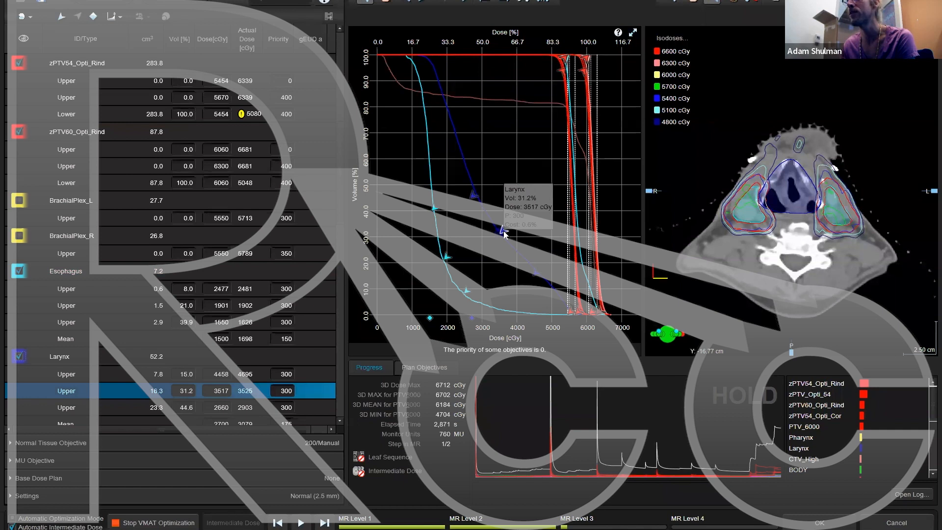
pyautogui.moveTo(534, 275); pyautogui.dragTo(541, 271)
pyautogui.moveTo(474, 199); pyautogui.dragTo(501, 175)
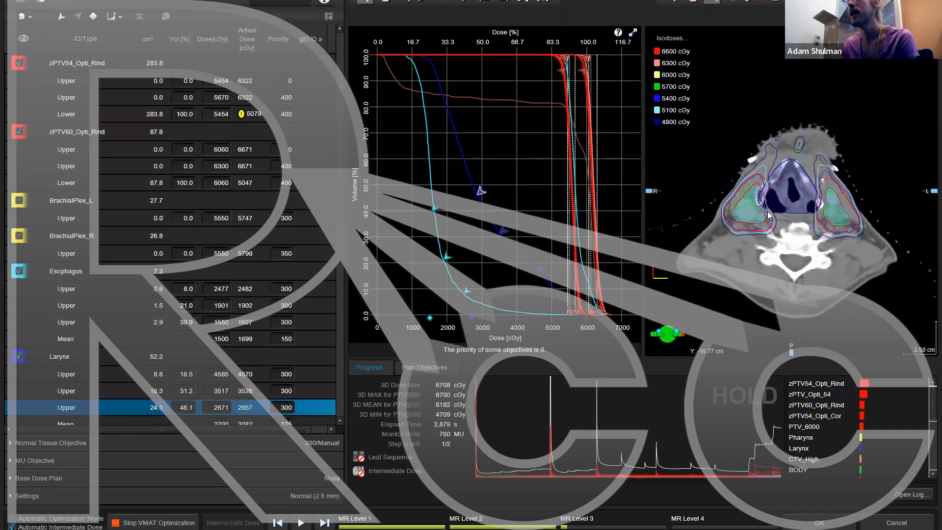
pyautogui.click(23, 357)
# Step: Display the Lips curve and relax its upper objectives to about 4289 cGy at 9.3%, 3264 cGy at 20.5% and 2393 cGy at 31.8%
pyautogui.scroll(-1, 93, 340)
pyautogui.click(18, 390)
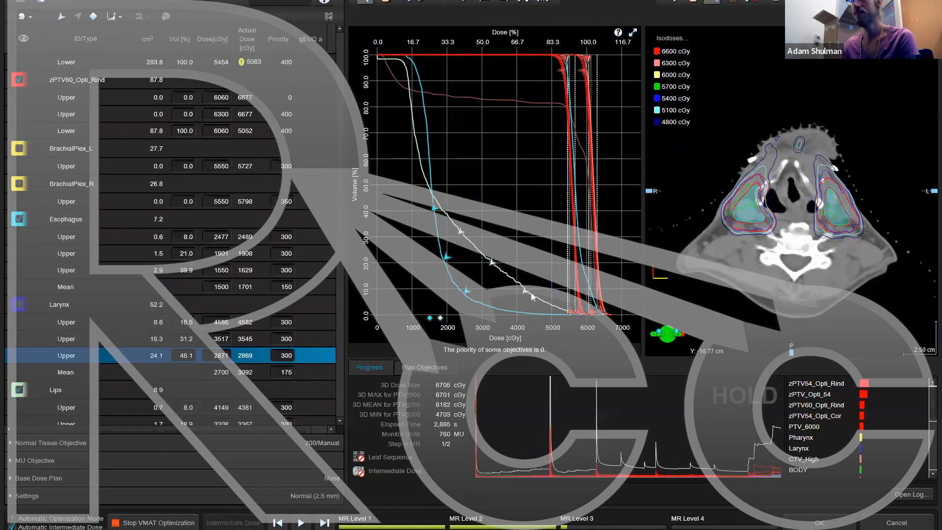
pyautogui.moveTo(532, 294); pyautogui.dragTo(536, 290)
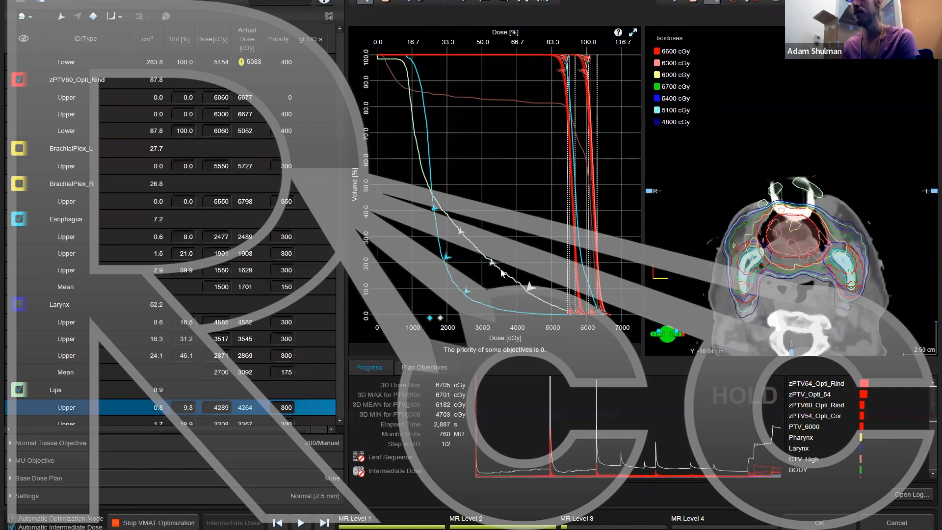
pyautogui.moveTo(492, 262); pyautogui.dragTo(494, 258)
pyautogui.moveTo(461, 231); pyautogui.dragTo(465, 230)
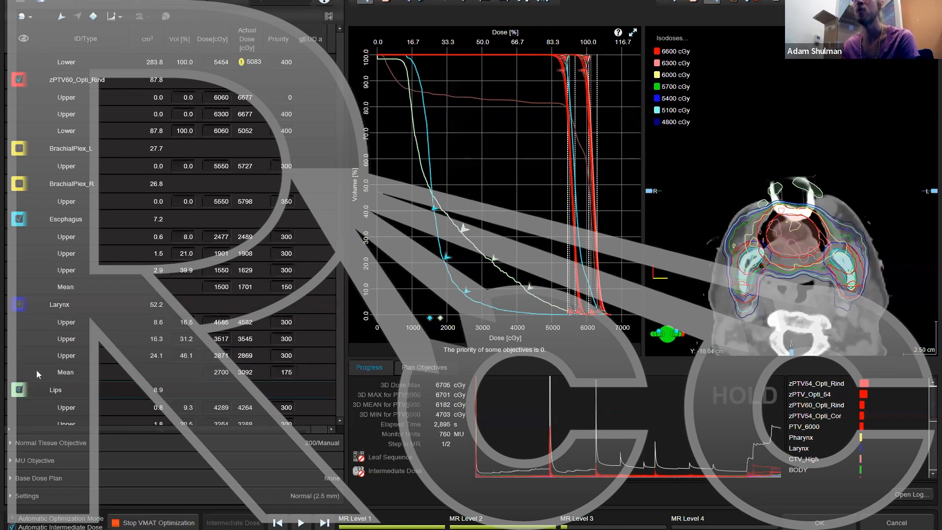
# Step: Hide the Lips curve and compare Parotid_L's DVH with its objectives before hiding that curve too
pyautogui.scroll(-3, 36, 375)
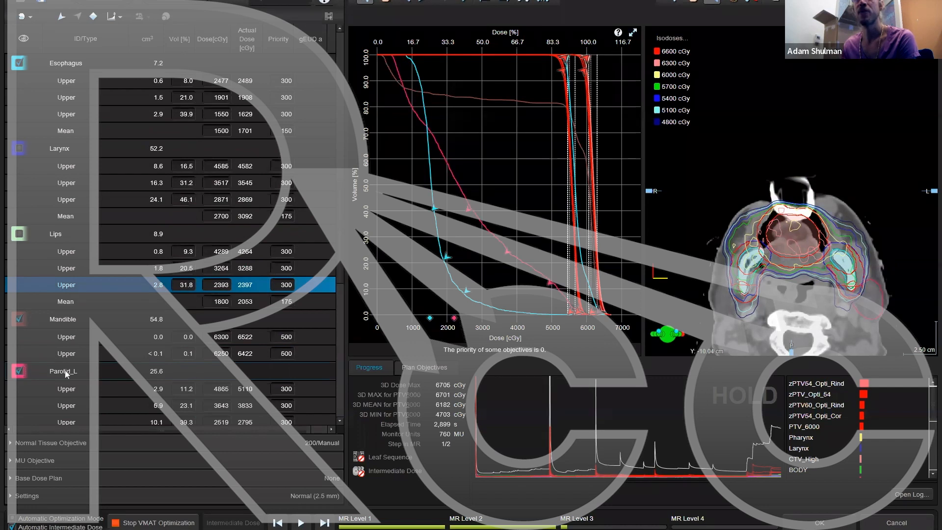
pyautogui.scroll(-1, 67, 374)
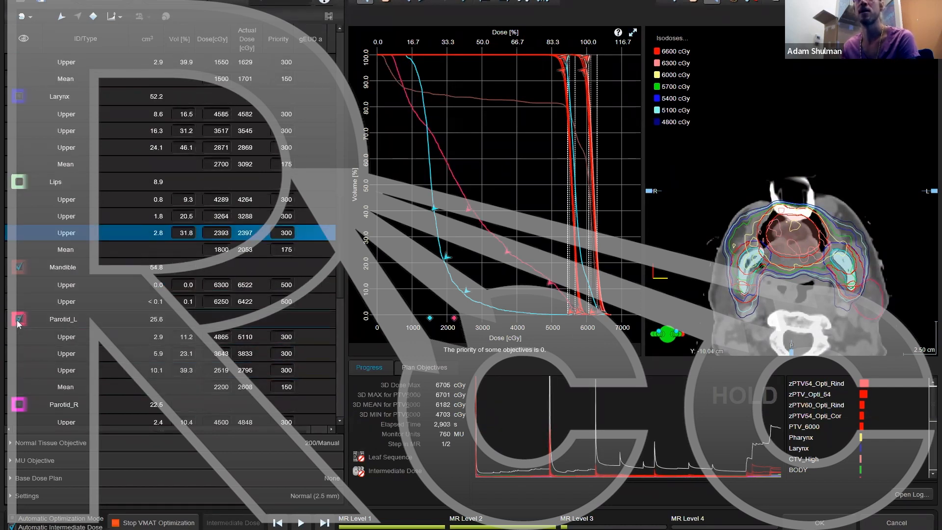
pyautogui.scroll(-1, 21, 376)
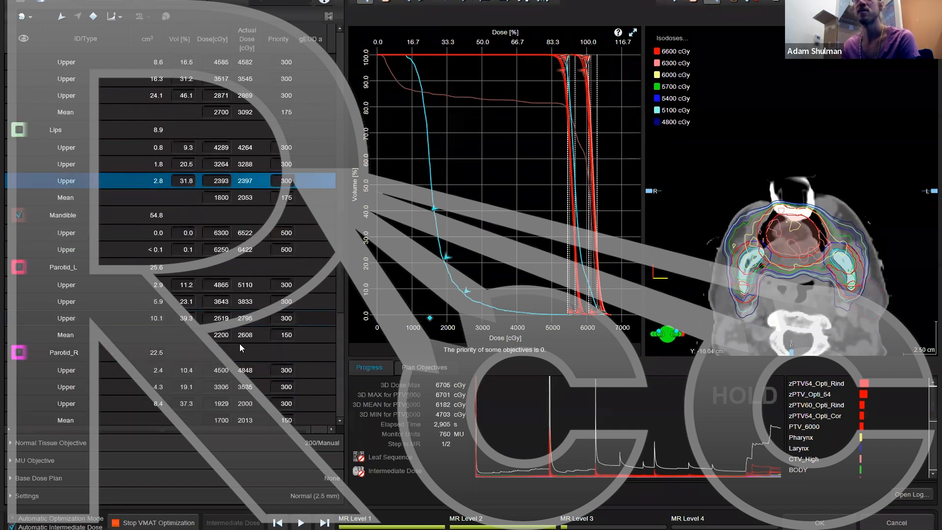
# Step: Compare Parotid_R's DVH with its objectives, showing its curve only meanwhile
pyautogui.click(19, 352)
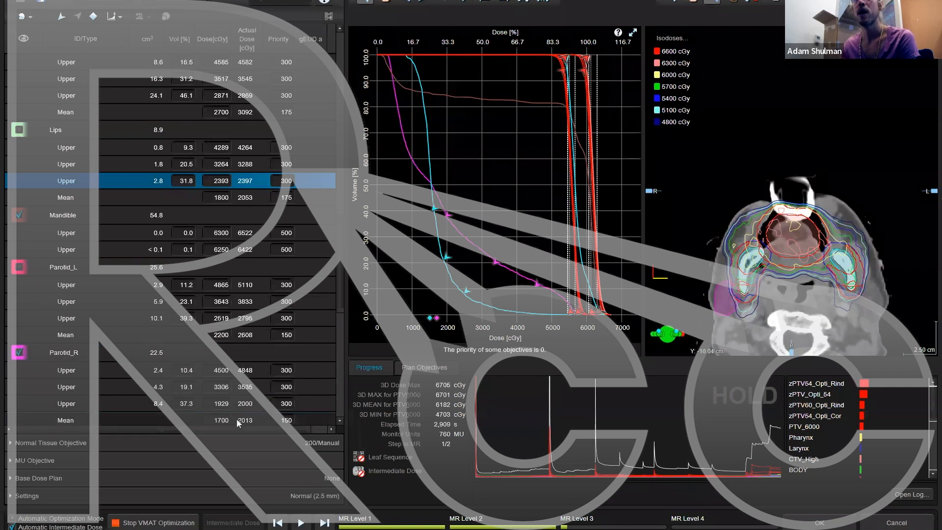
pyautogui.scroll(-1, 247, 421)
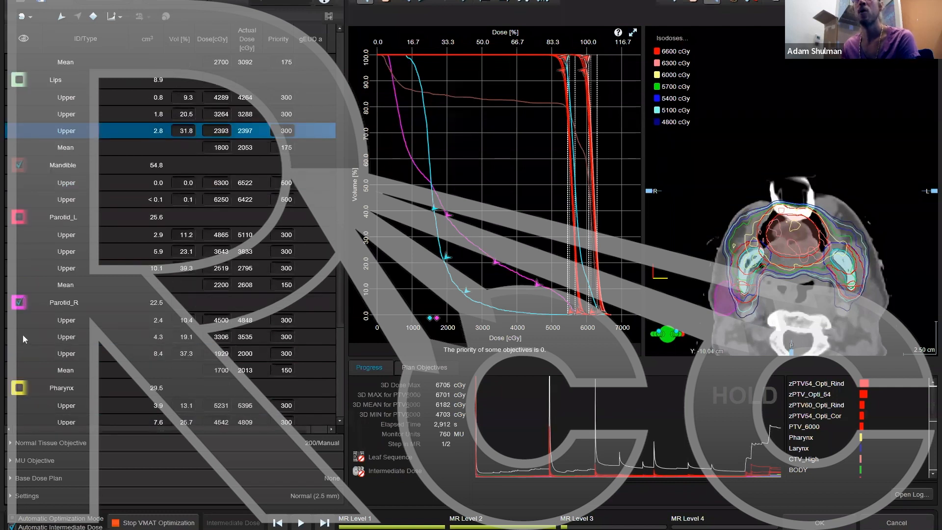
pyautogui.click(19, 302)
# Step: Relax the Pharynx upper objectives to about 5357 cGy at 15.4%, 4655 cGy at 28.8% and 4023 cGy at 38.6%, with its curve shown only meanwhile
pyautogui.click(20, 389)
pyautogui.click(19, 389)
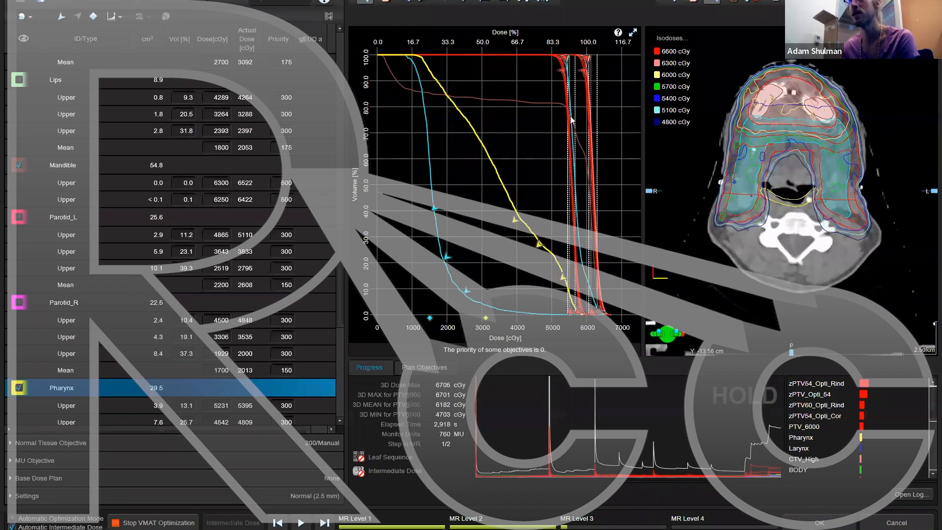
pyautogui.click(563, 279)
pyautogui.moveTo(563, 279); pyautogui.dragTo(567, 273)
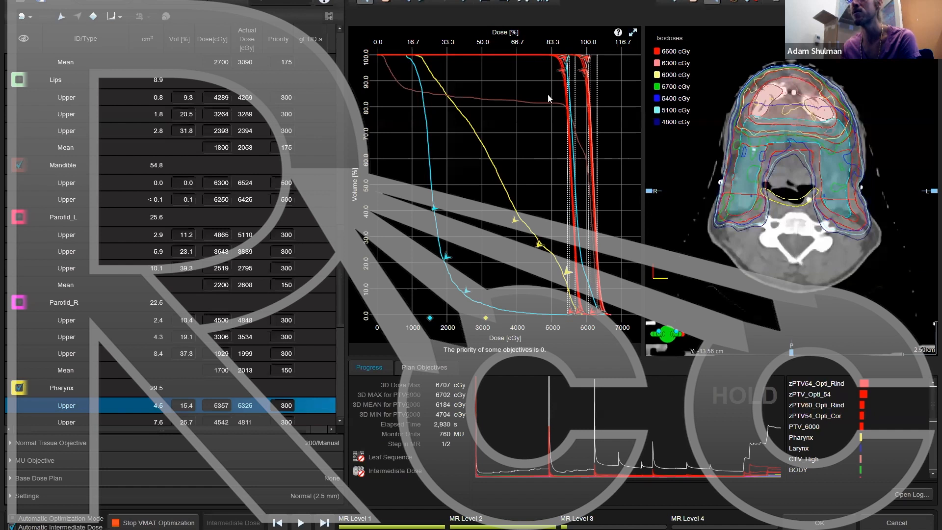
pyautogui.moveTo(540, 245); pyautogui.dragTo(521, 213)
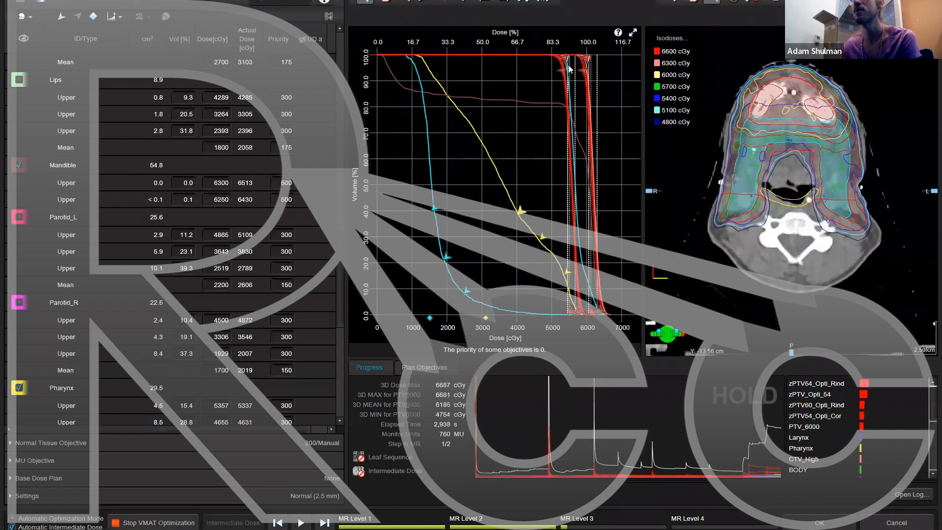
pyautogui.scroll(-1, 41, 375)
pyautogui.click(19, 335)
# Step: Compare zPTV_Opti_Ring1's DVH with its upper objectives and hide the curve again
pyautogui.scroll(-2, 74, 343)
pyautogui.click(20, 319)
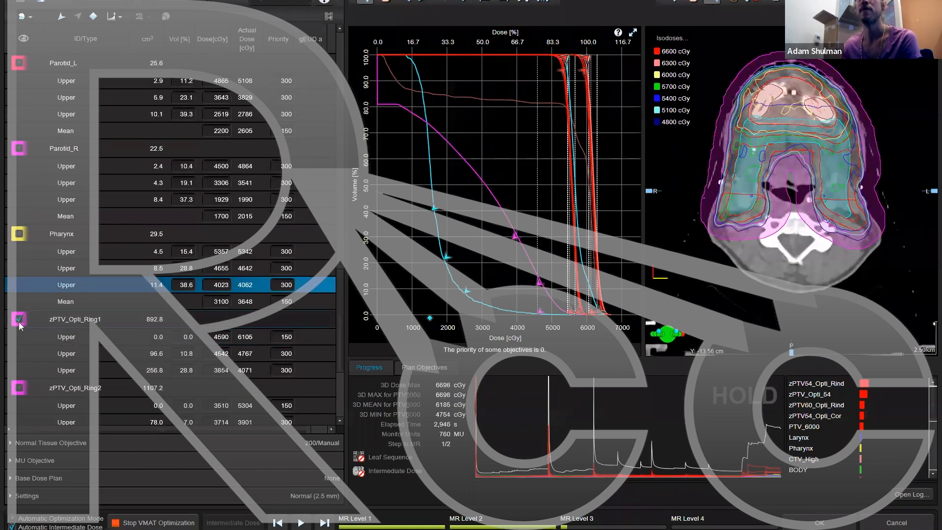
pyautogui.click(19, 319)
# Step: Relax the zSpinalCord_PRV upper objectives to about 2519 cGy at 10.1% and 1887 cGy at 29.5%, with its curve shown only meanwhile
pyautogui.scroll(-3, 24, 344)
pyautogui.click(20, 302)
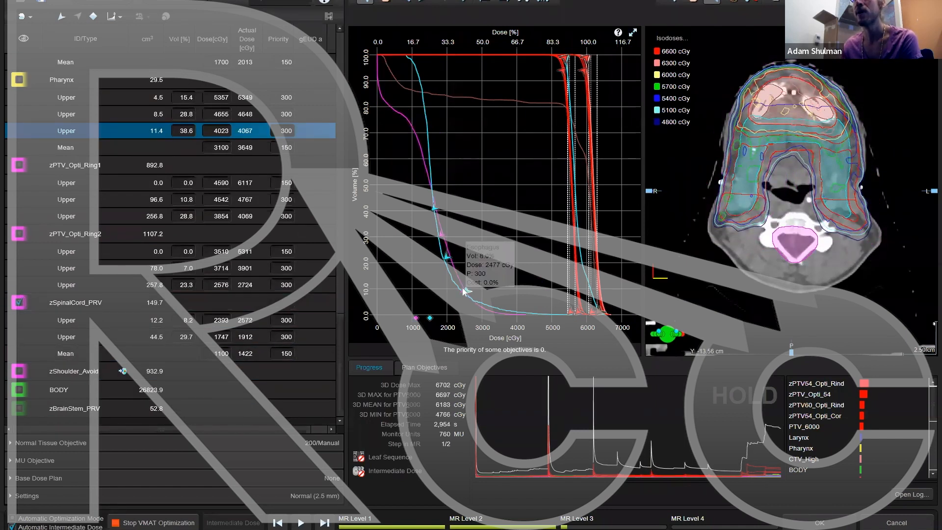
pyautogui.moveTo(464, 292); pyautogui.dragTo(466, 286)
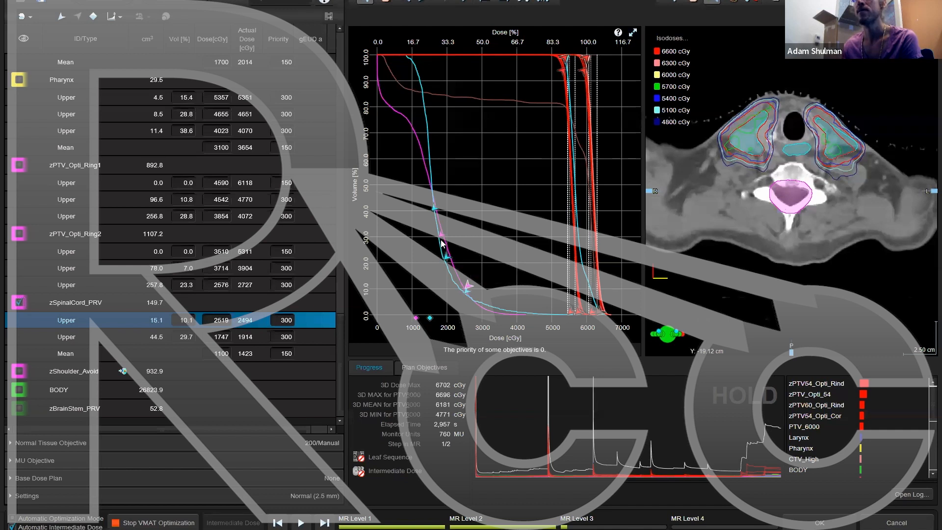
pyautogui.moveTo(441, 237); pyautogui.dragTo(444, 233)
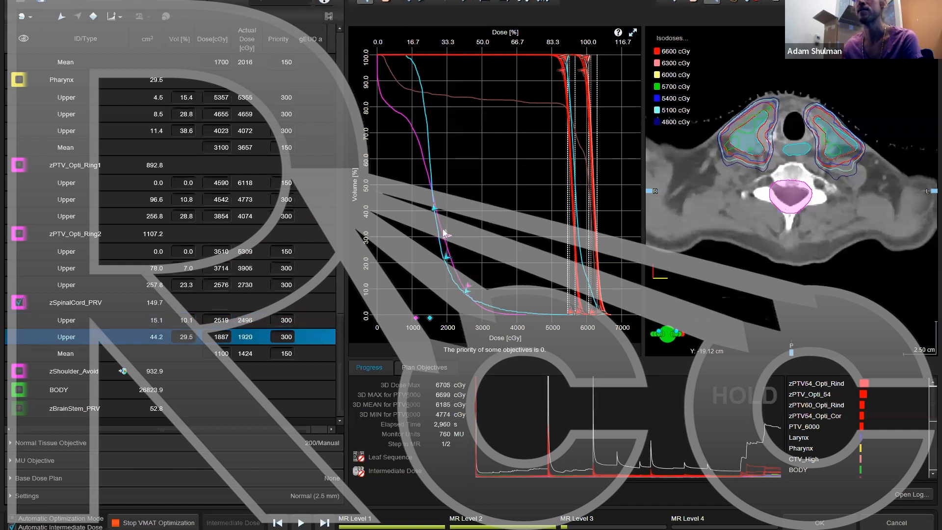
pyautogui.click(20, 302)
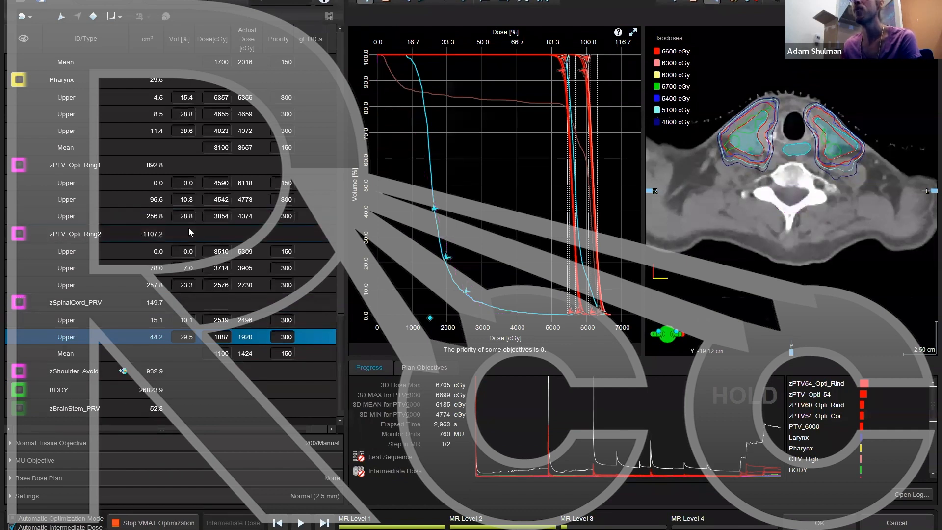
# Step: Switch to Calculator, divide 64 by 60 and return to the plan optimization
pyautogui.scroll(2, 151, 235)
pyautogui.scroll(5, 151, 235)
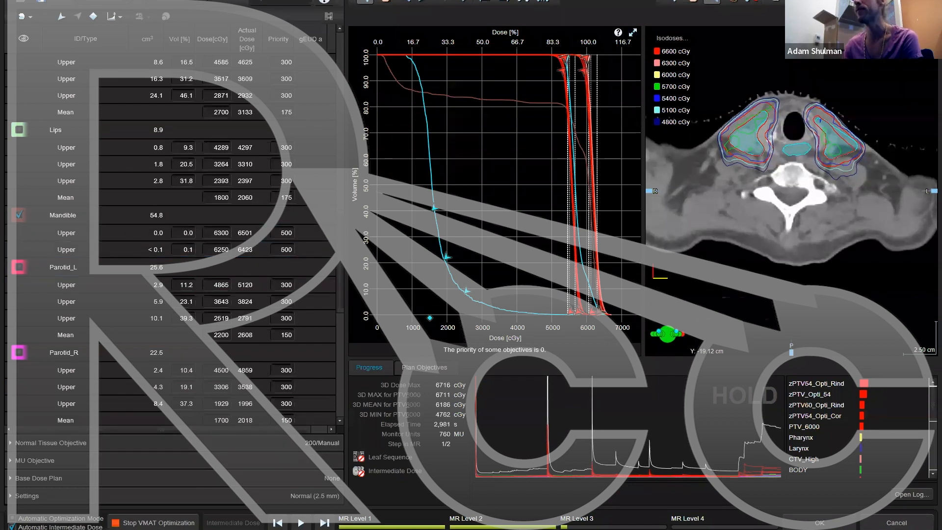
pyautogui.click(430, 526)
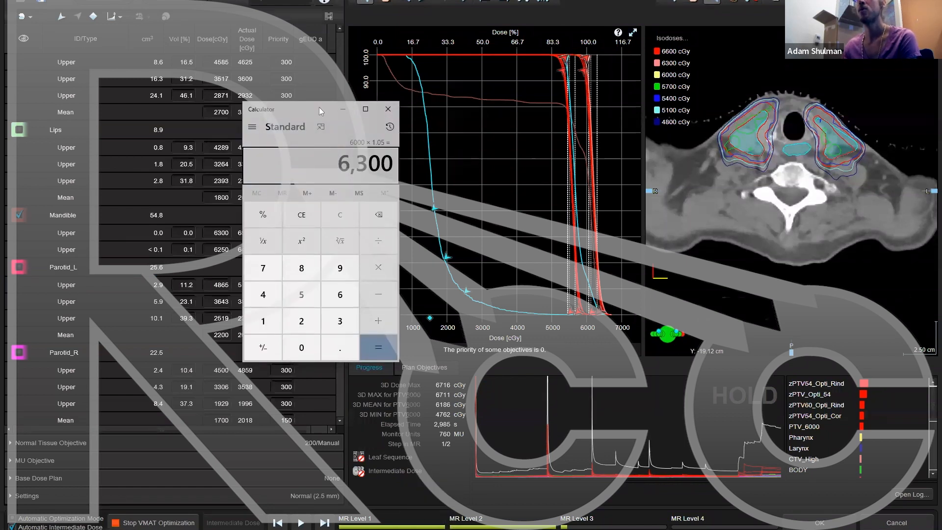
pyautogui.write('64/60')
pyautogui.press('Return')
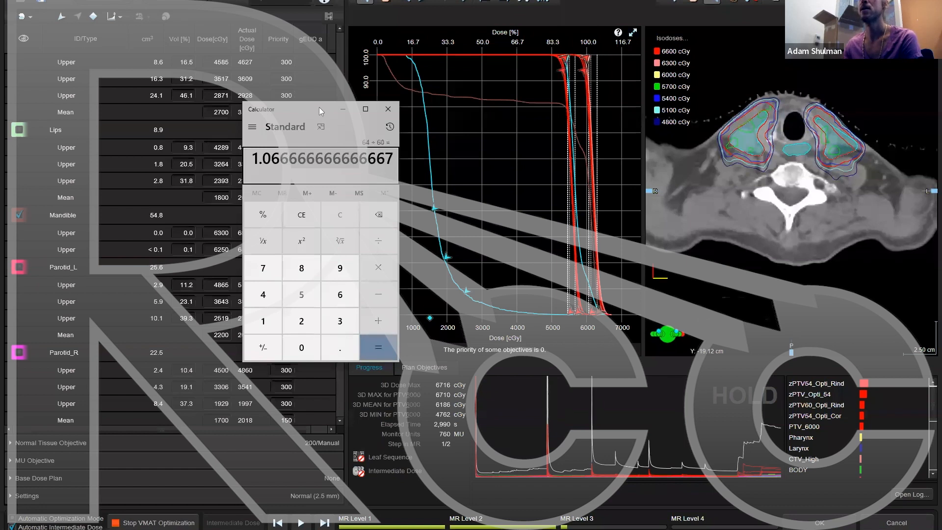
pyautogui.click(344, 109)
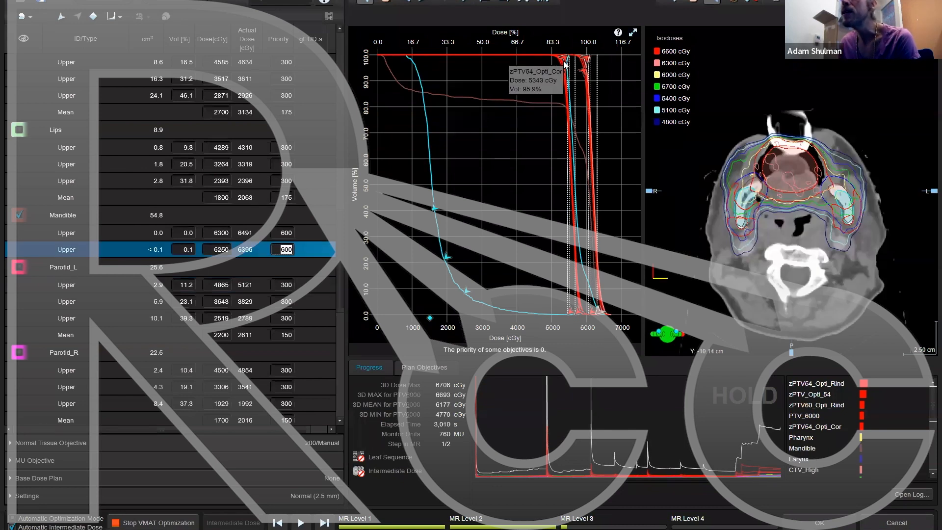
# Step: Hide the zPTV60_Opti_Rind, zPTV54_Opti_Rind and zPTV54_Opti_Cor curves and examine the remaining target curves on the DVH
pyautogui.scroll(5, 40, 207)
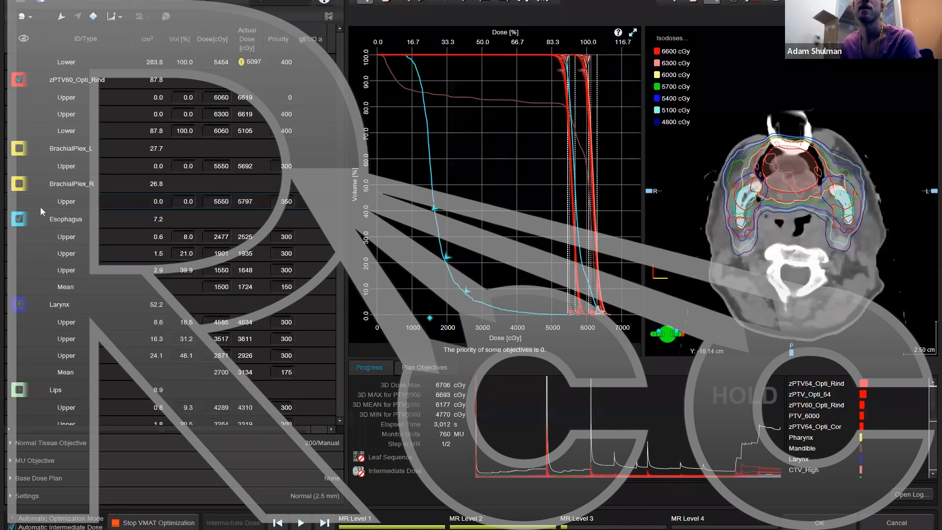
pyautogui.scroll(3, 40, 207)
pyautogui.click(19, 165)
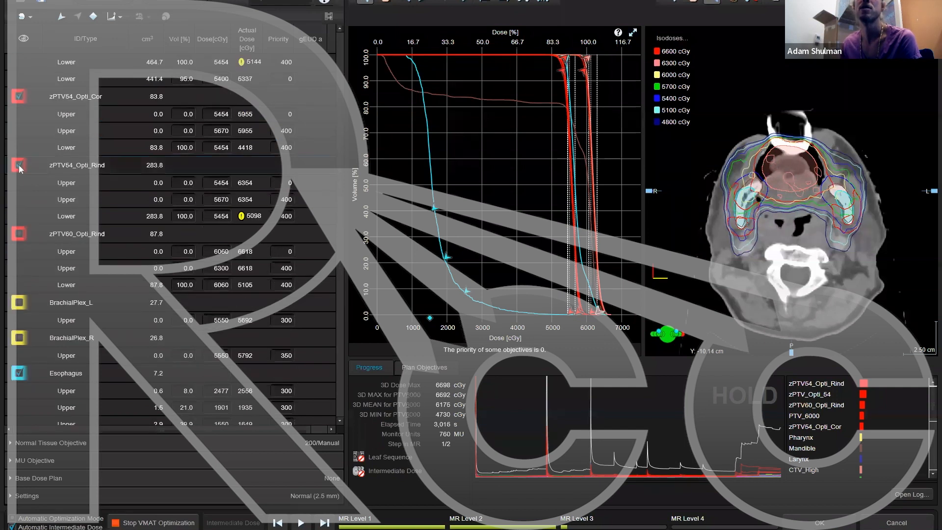
pyautogui.click(20, 98)
pyautogui.scroll(2, 10, 137)
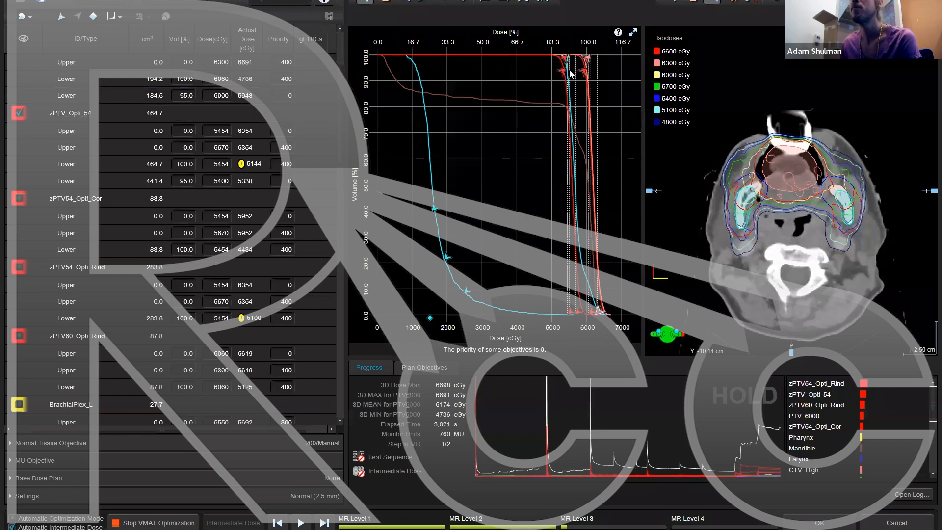
pyautogui.moveTo(586, 70)
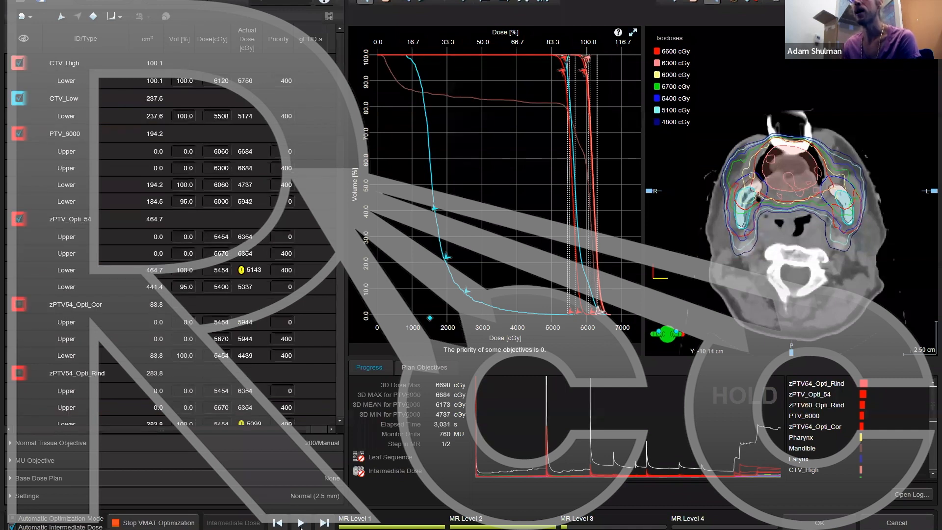
# Step: Resume the VMAT optimization through step 2/2 of MR Level 3 and put it on hold again
pyautogui.click(301, 523)
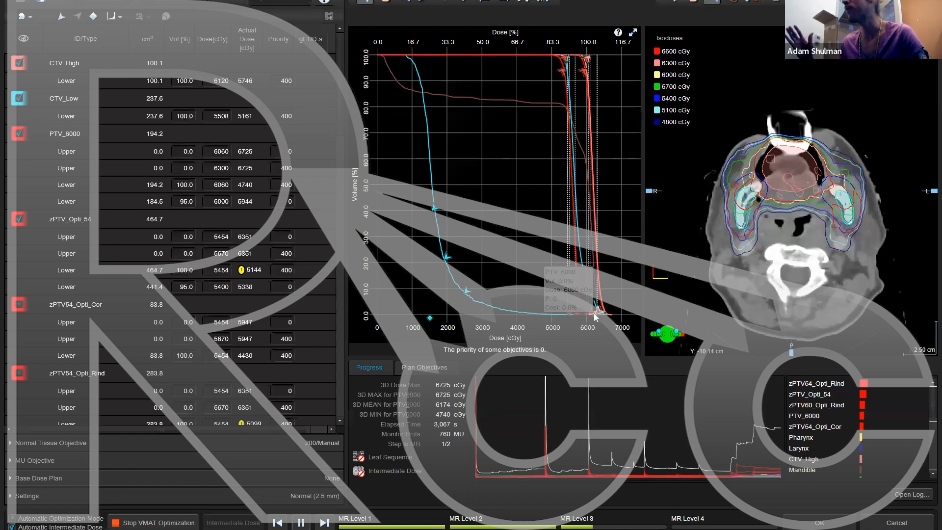
pyautogui.click(301, 523)
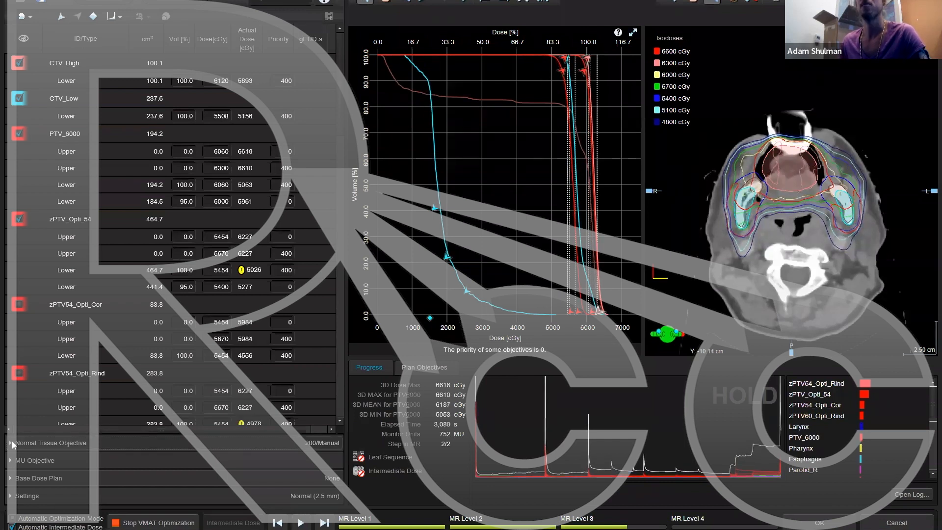
# Step: Set the manual Normal Tissue Objective priority to 250 and collapse its settings
pyautogui.click(92, 443)
pyautogui.doubleClick(114, 376)
pyautogui.write('250')
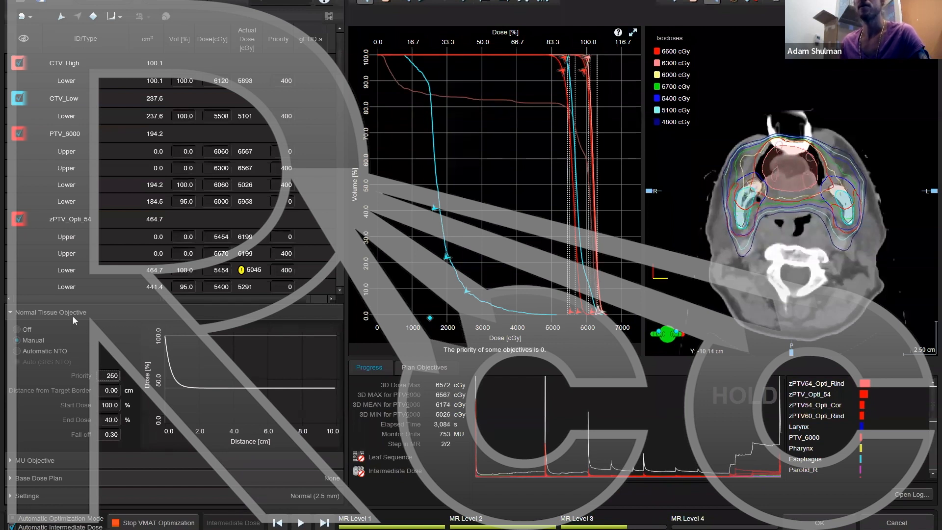
pyautogui.click(72, 316)
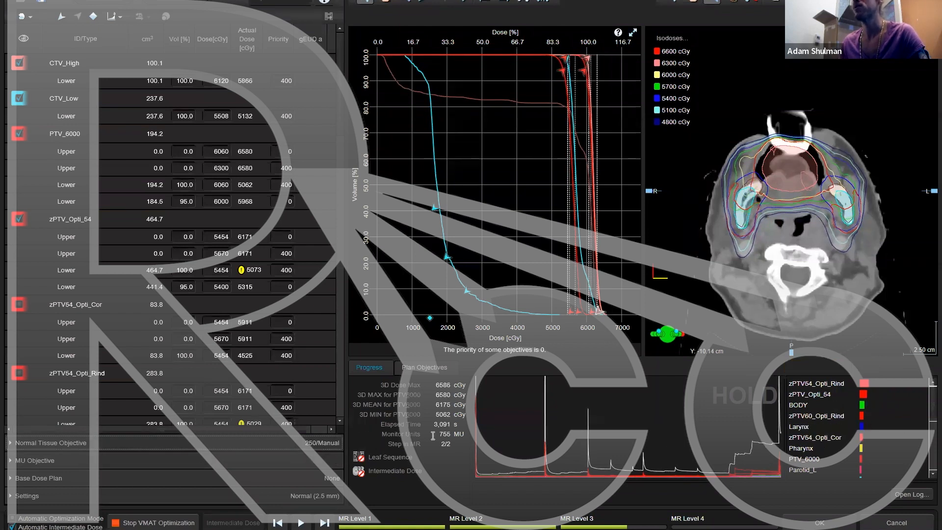
# Step: Raise the manual Normal Tissue Objective priority to 275 and collapse its settings
pyautogui.click(169, 446)
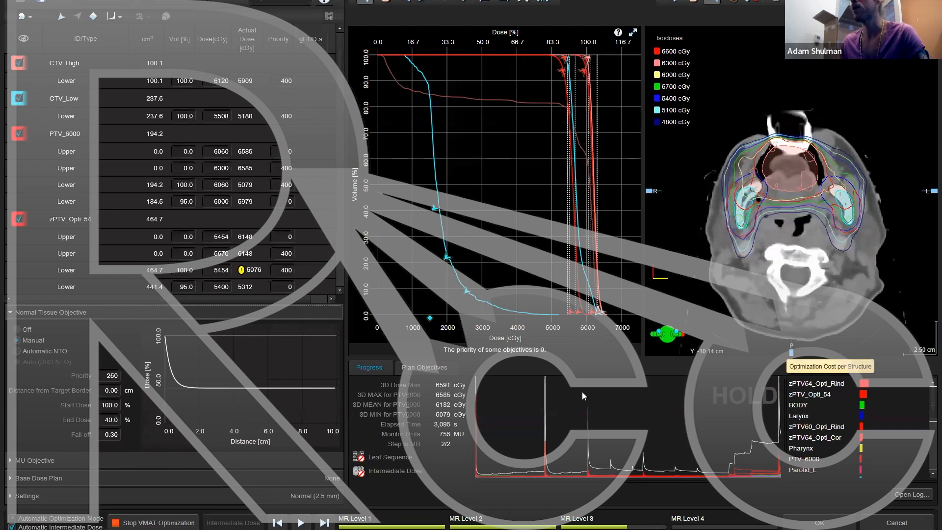
pyautogui.doubleClick(112, 378)
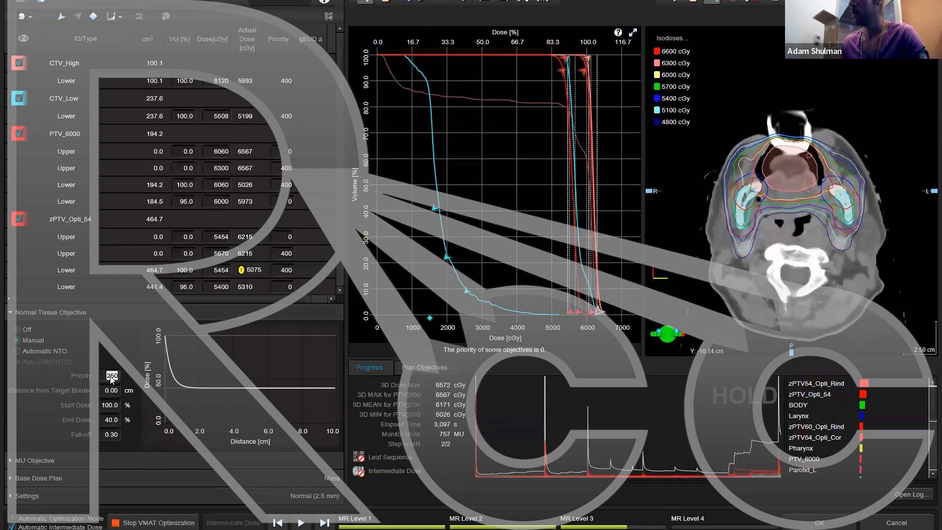
pyautogui.write('275')
pyautogui.click(35, 312)
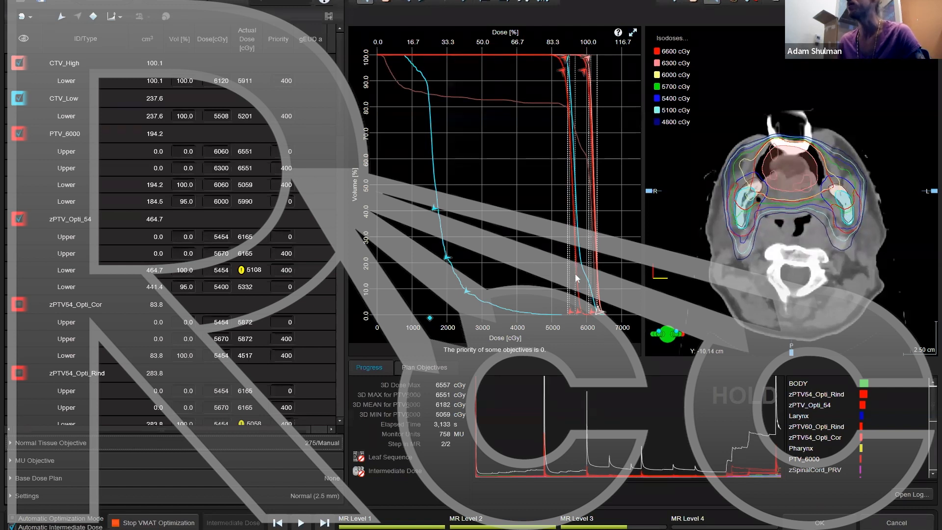
# Step: Check the isodoses on neighbouring axial slices, and resume the optimization into MR Level 4 before holding it again
pyautogui.scroll(-6, 777, 244)
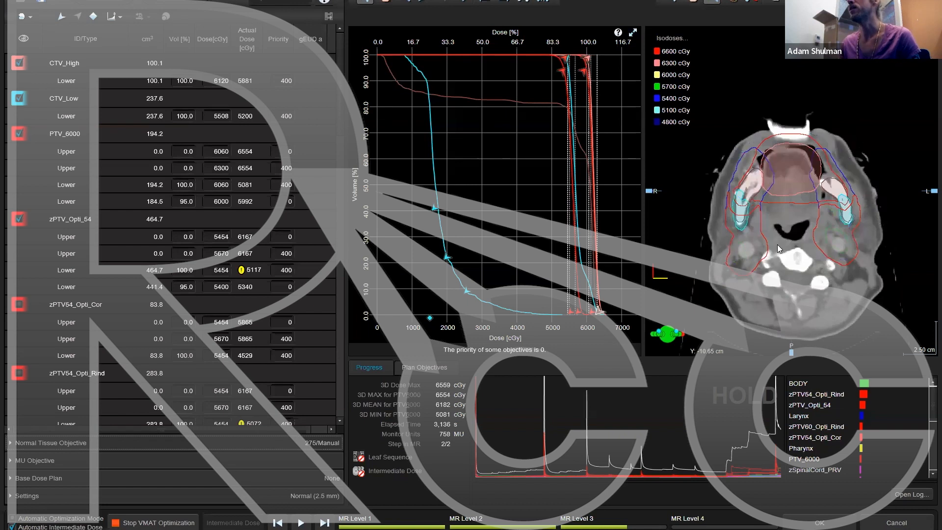
pyautogui.scroll(-10, 778, 245)
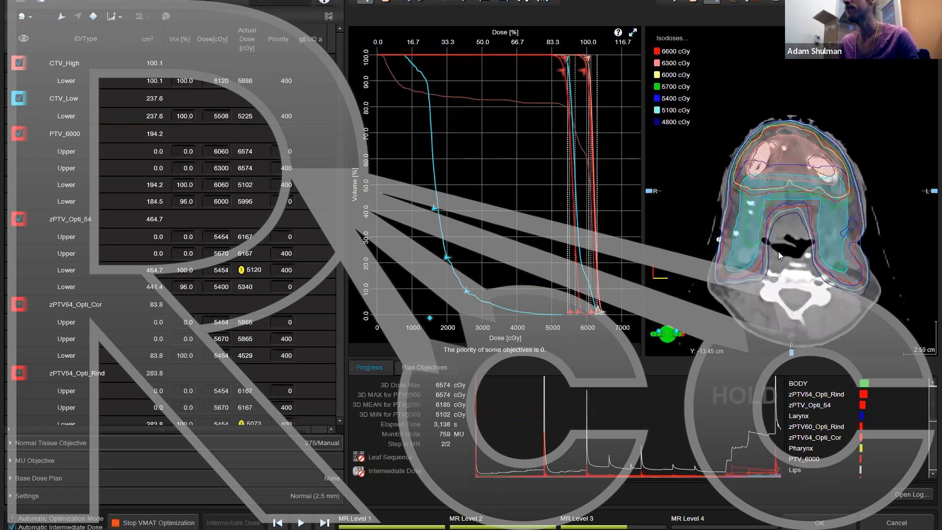
pyautogui.scroll(6, 780, 255)
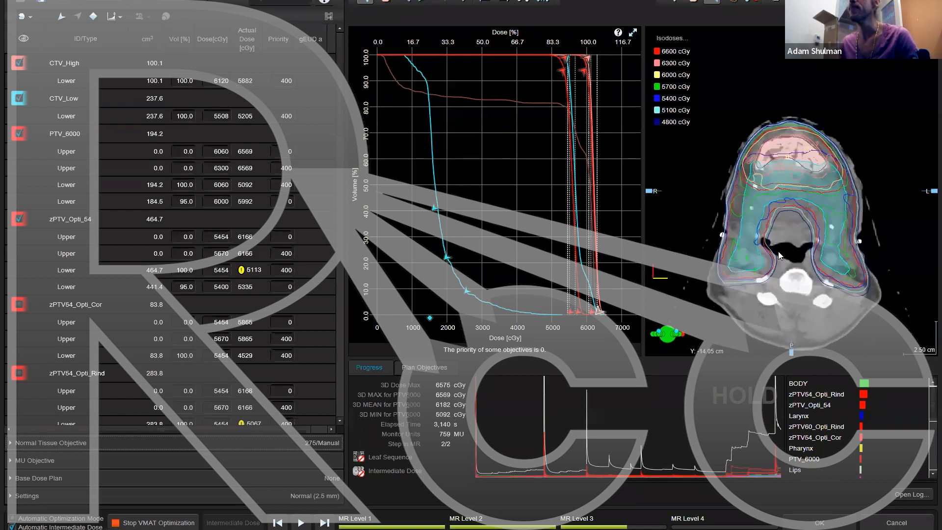
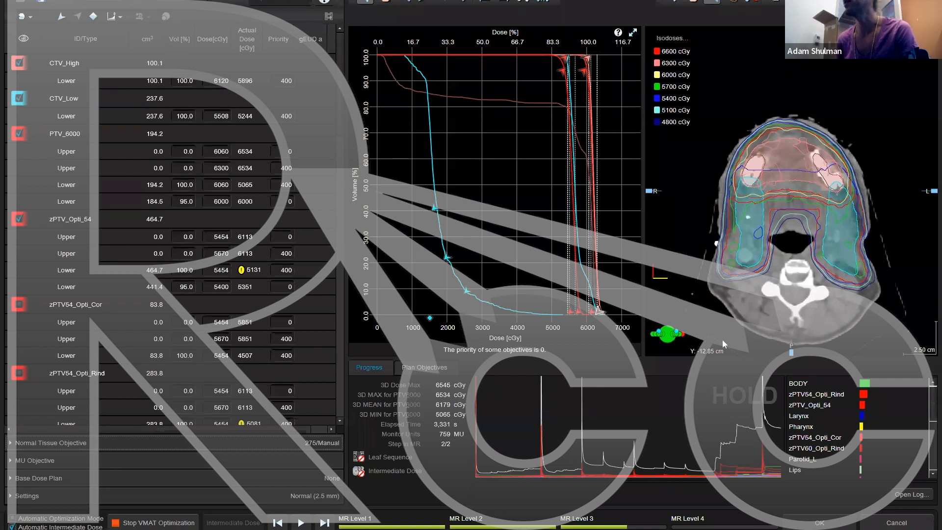
pyautogui.click(301, 523)
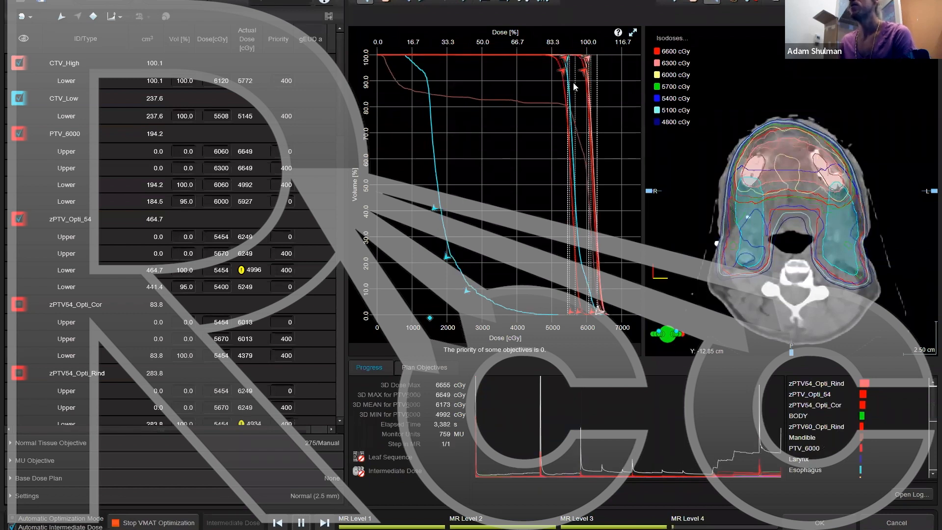
pyautogui.click(301, 523)
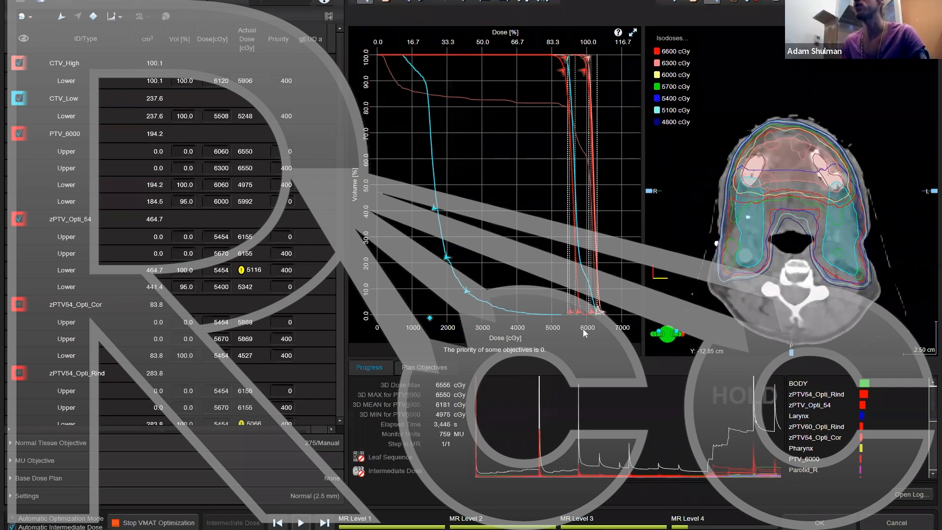
# Step: Compare the DVHs of Parotid_L and Parotid_R with their objectives one after the other, hiding each curve again
pyautogui.scroll(-6, 83, 290)
pyautogui.scroll(-4, 106, 277)
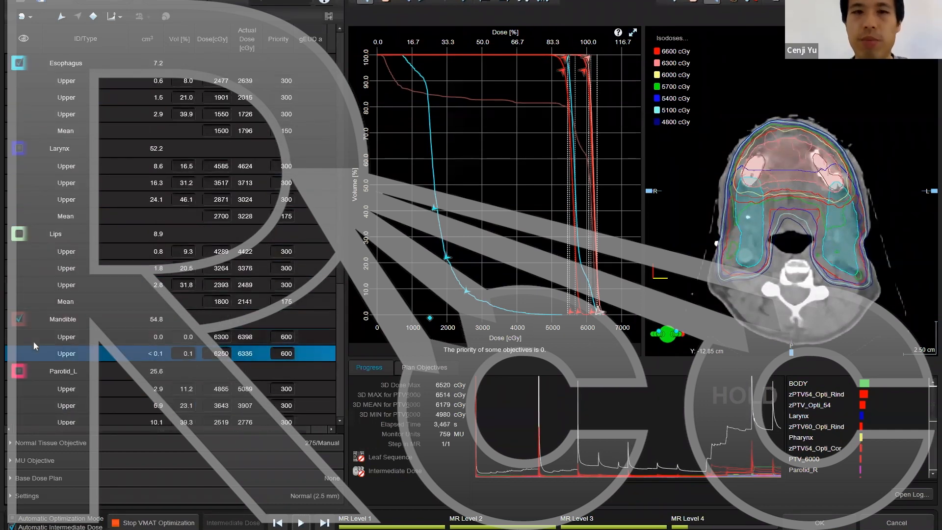
pyautogui.scroll(-3, 34, 340)
pyautogui.click(20, 319)
pyautogui.click(20, 320)
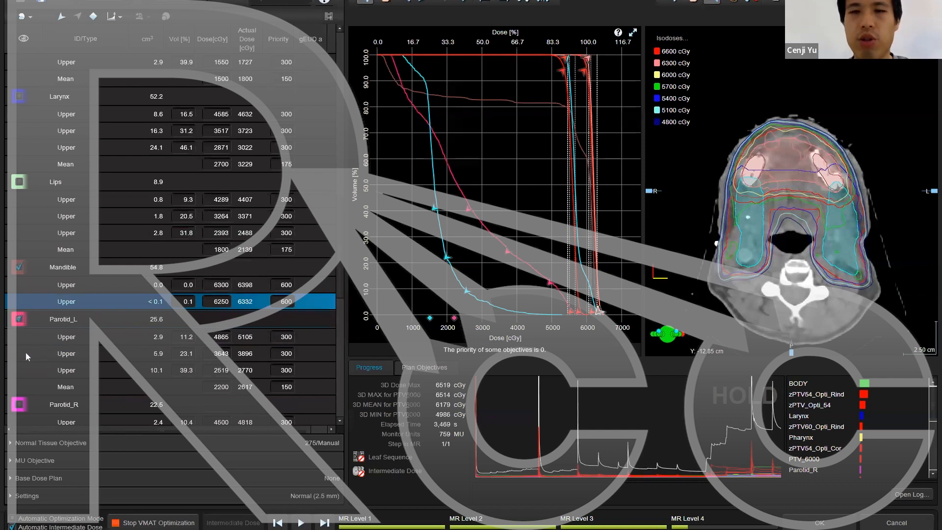
pyautogui.click(20, 405)
pyautogui.click(20, 404)
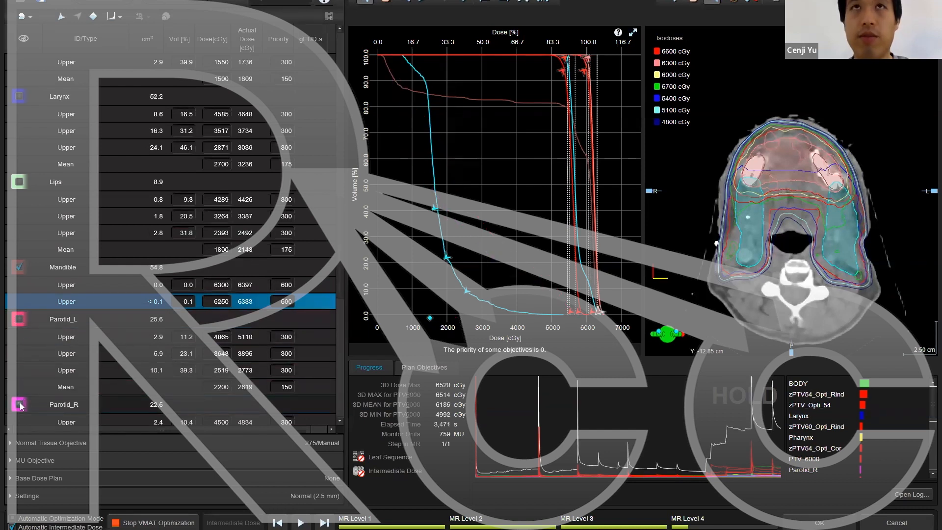
# Step: Display the Parotid_R and Parotid_L curves together on the DVH
pyautogui.scroll(-2, 87, 322)
pyautogui.click(19, 302)
pyautogui.click(18, 218)
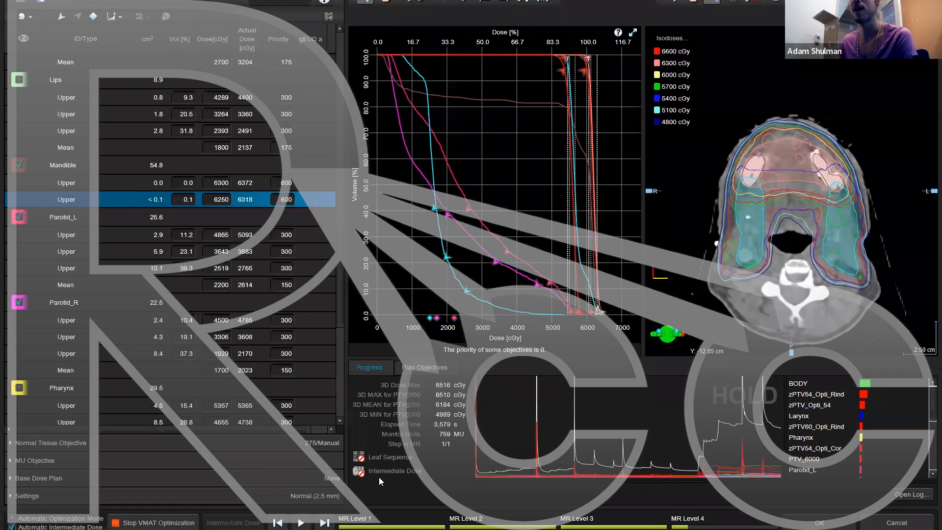
# Step: Resume the VMAT optimization, hold it once more in MR Level 4, and let it run to completion
pyautogui.click(301, 523)
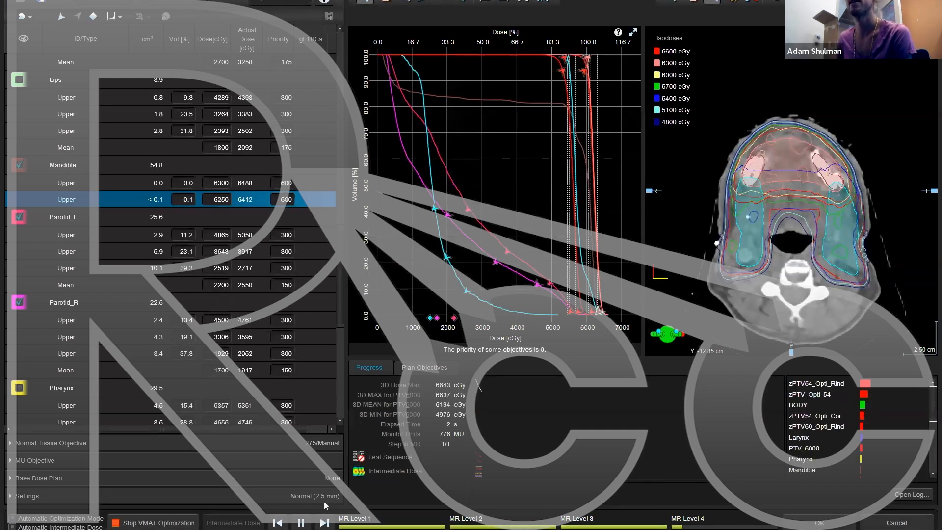
pyautogui.click(301, 522)
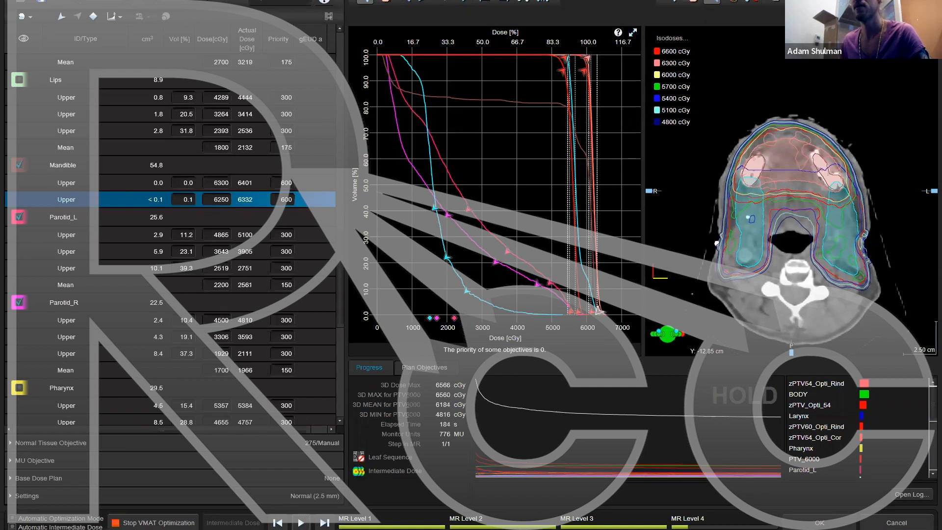
pyautogui.click(302, 524)
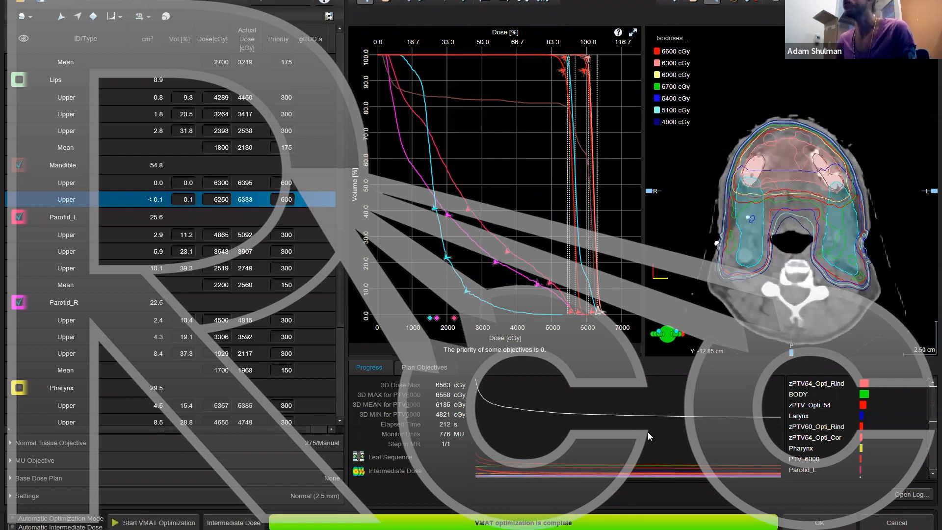
# Step: Accept the optimized plan, save it, and calculate its volume dose
pyautogui.click(820, 523)
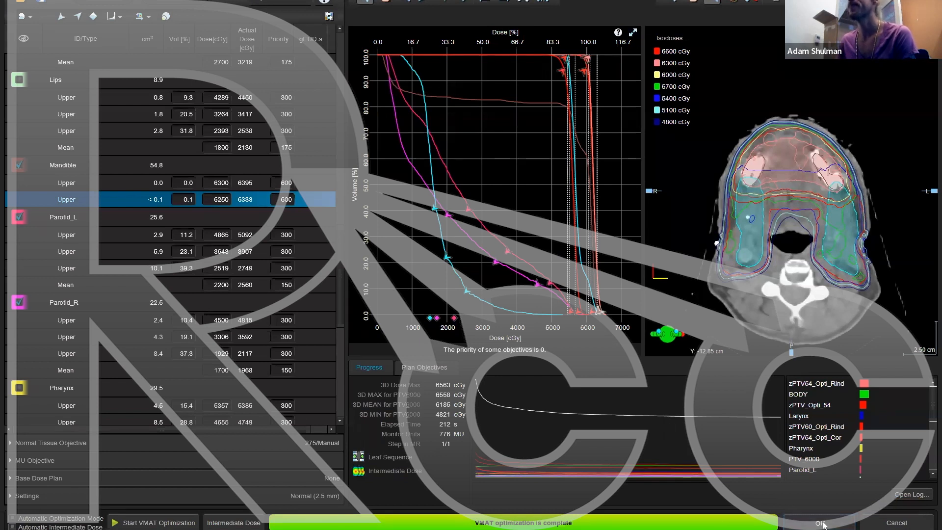
pyautogui.click(20, 22)
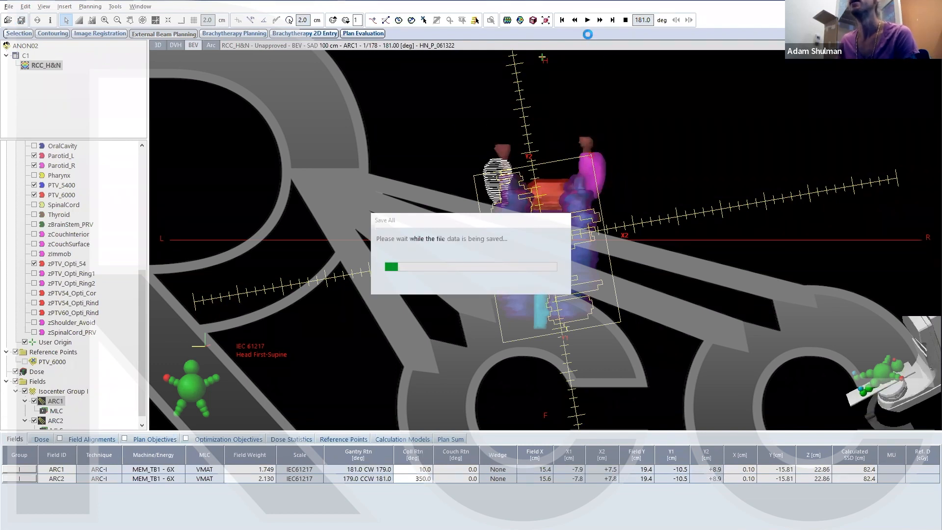
pyautogui.click(508, 21)
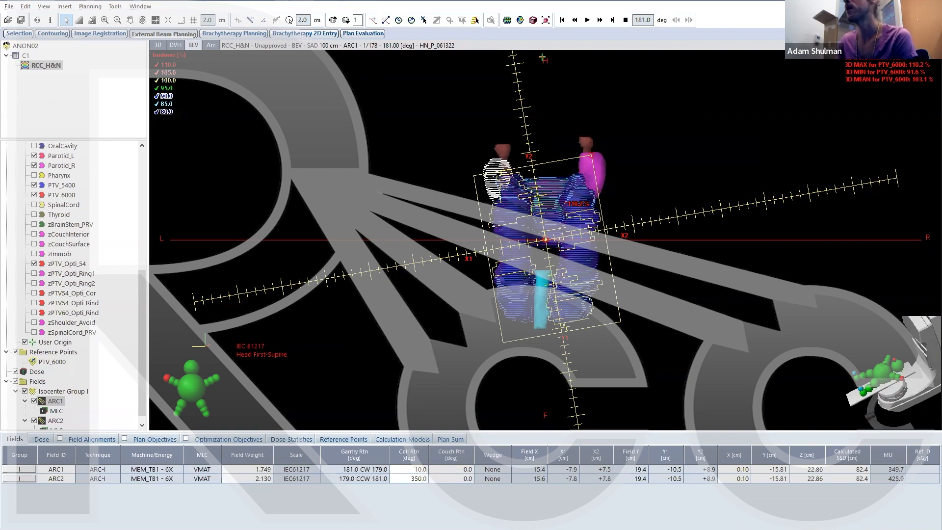
# Step: Replace the beam's eye view with the enlarged transversal view and hide all treatment fields
pyautogui.click(937, 45)
pyautogui.click(541, 45)
pyautogui.moveTo(142, 358); pyautogui.dragTo(142, 380)
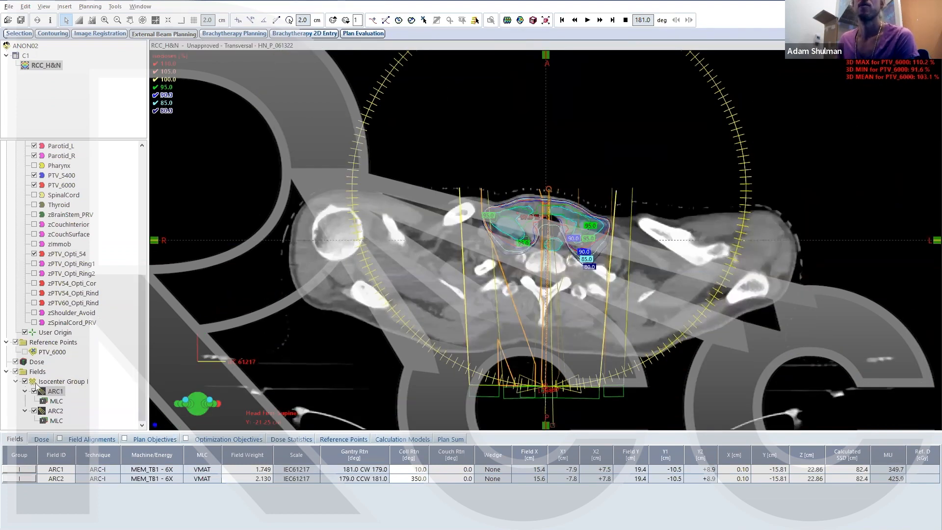
pyautogui.click(16, 372)
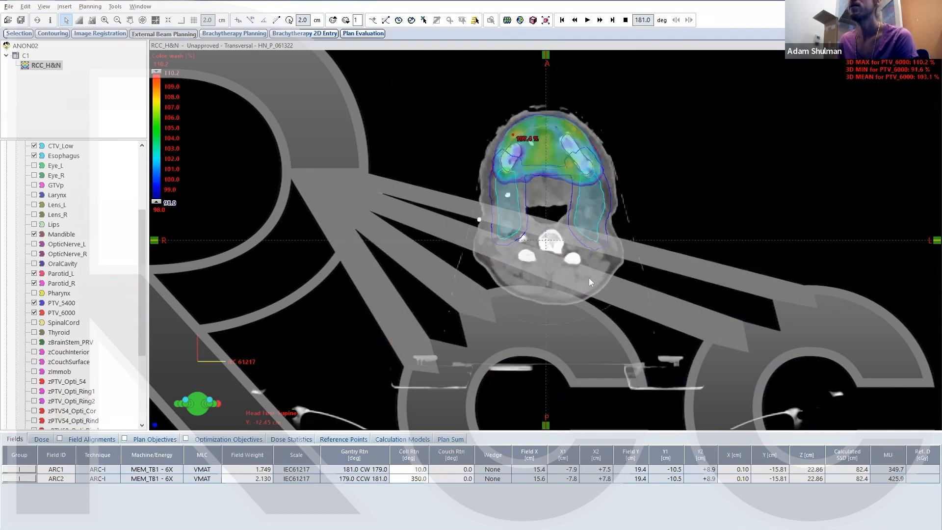
# Step: Examine the 98% dose color wash against PTV_6000 across the axial slices
pyautogui.scroll(-8, 591, 282)
pyautogui.scroll(-5, 590, 281)
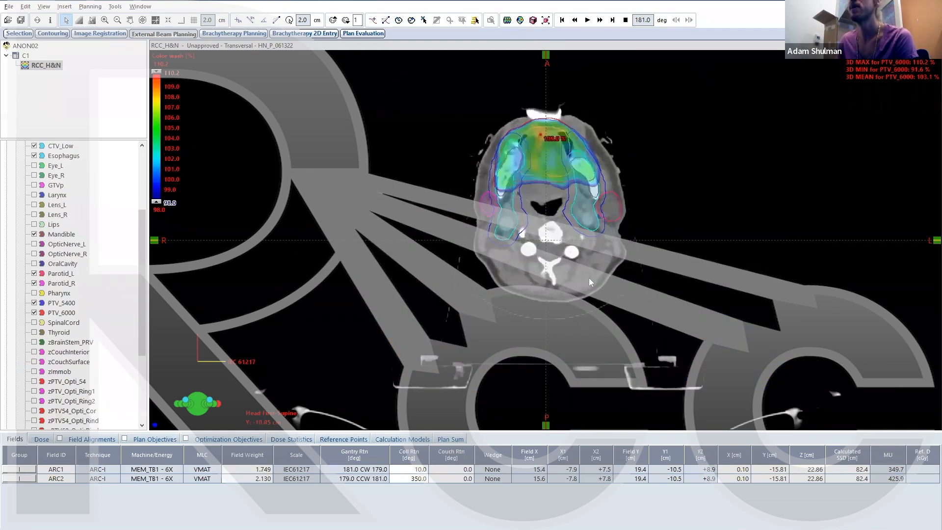
pyautogui.scroll(10, 589, 278)
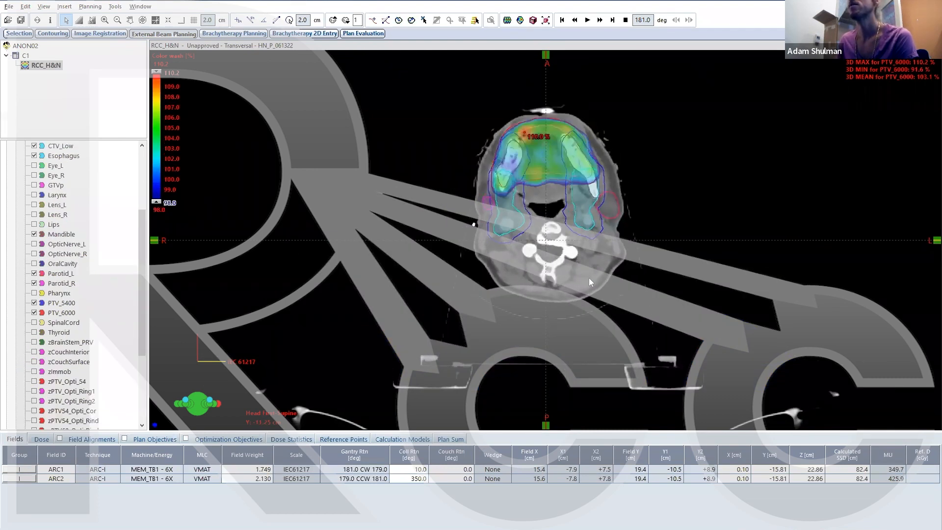
pyautogui.scroll(13, 589, 278)
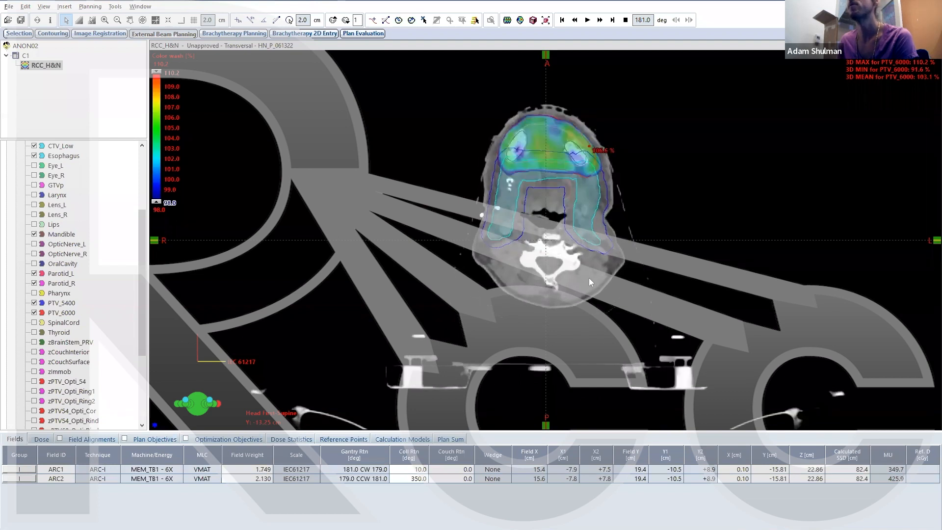
pyautogui.scroll(1, 542, 277)
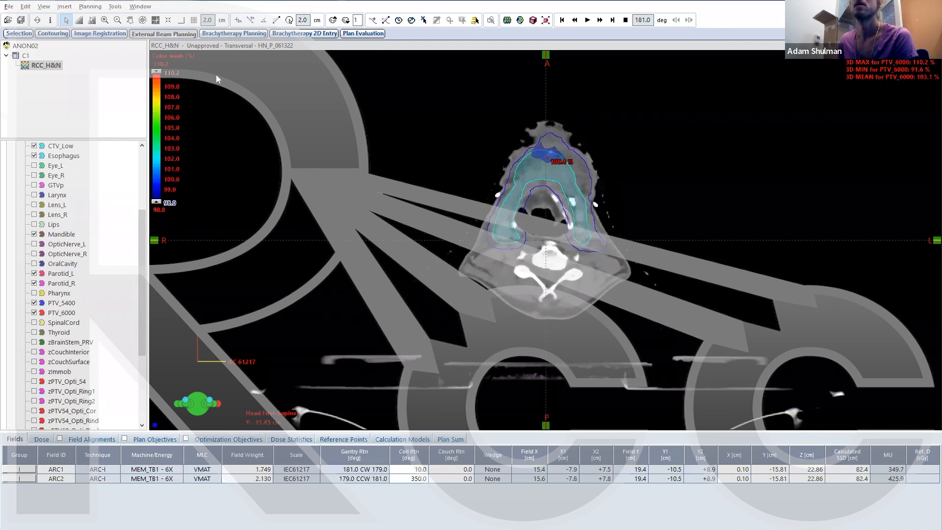
# Step: Switch the dose display to absolute values and compute .98*5400 in Calculator
pyautogui.click(190, 56)
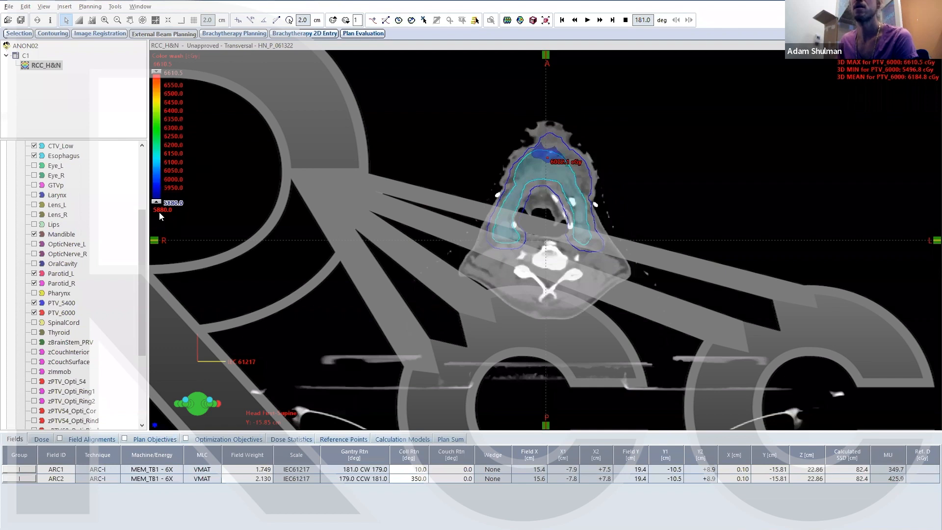
pyautogui.hotkey('alt', 'Tab')
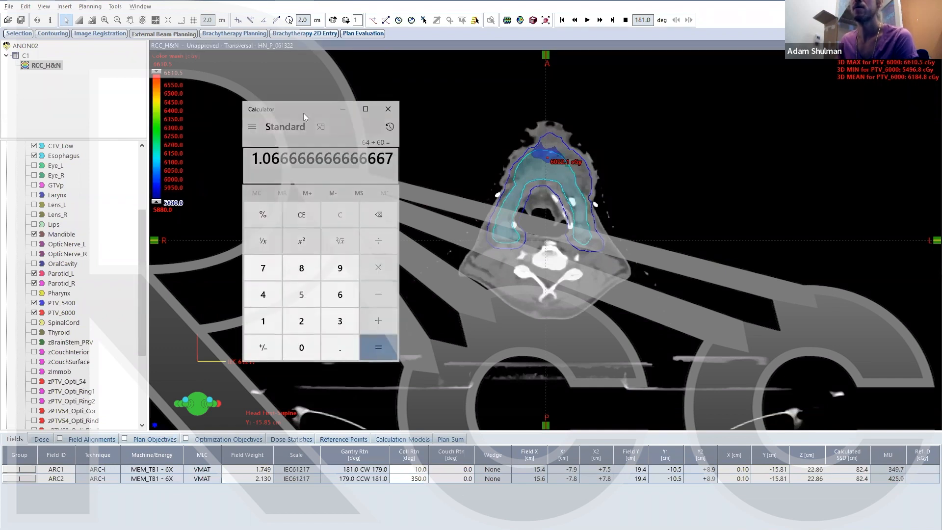
pyautogui.write('.98*5400')
pyautogui.press('Return')
pyautogui.click(343, 109)
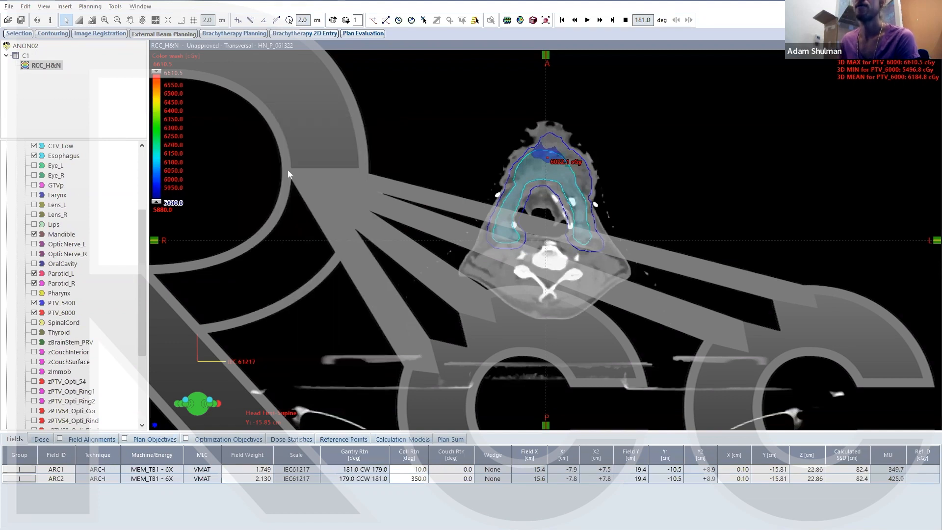
# Step: Set the color wash lower limit to 5292 cGy and examine PTV_5400 coverage across the axial slices
pyautogui.click(165, 210)
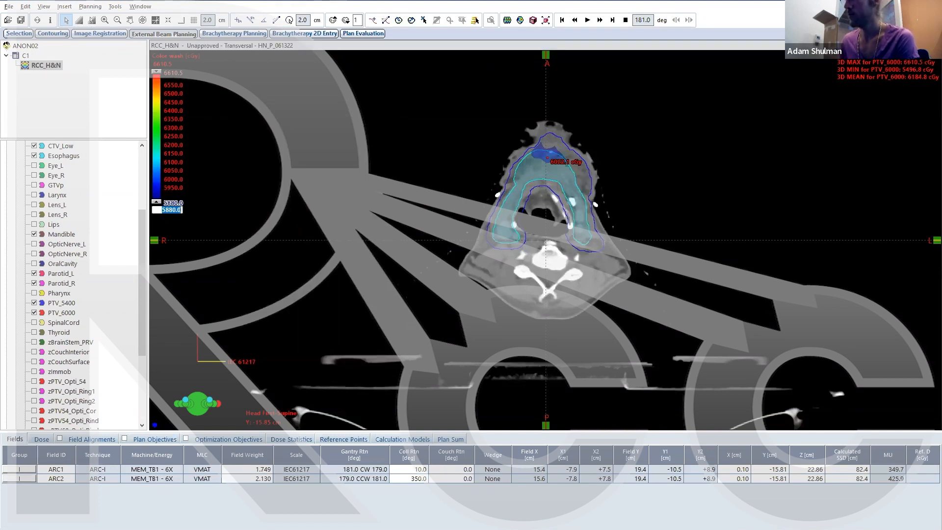
pyautogui.write('5292')
pyautogui.press('Return')
pyautogui.scroll(-20, 578, 272)
pyautogui.scroll(-13, 578, 272)
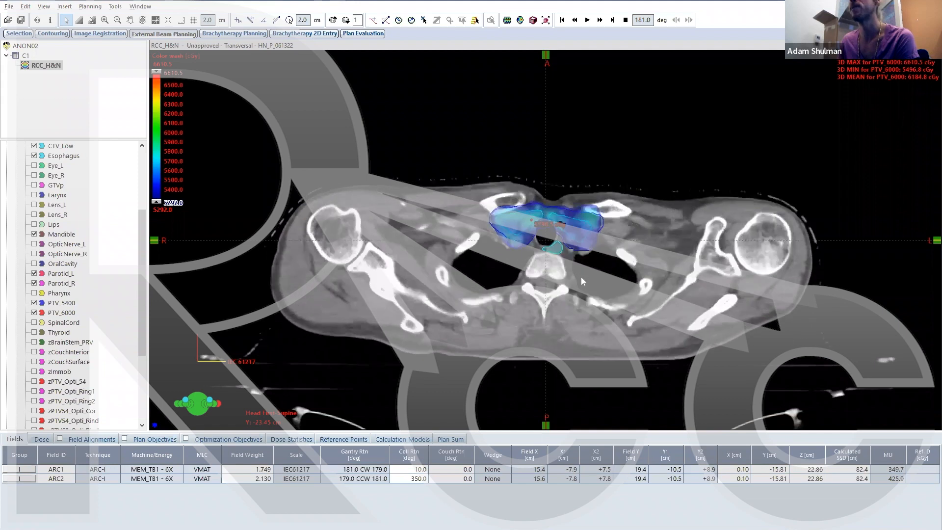
pyautogui.scroll(20, 581, 277)
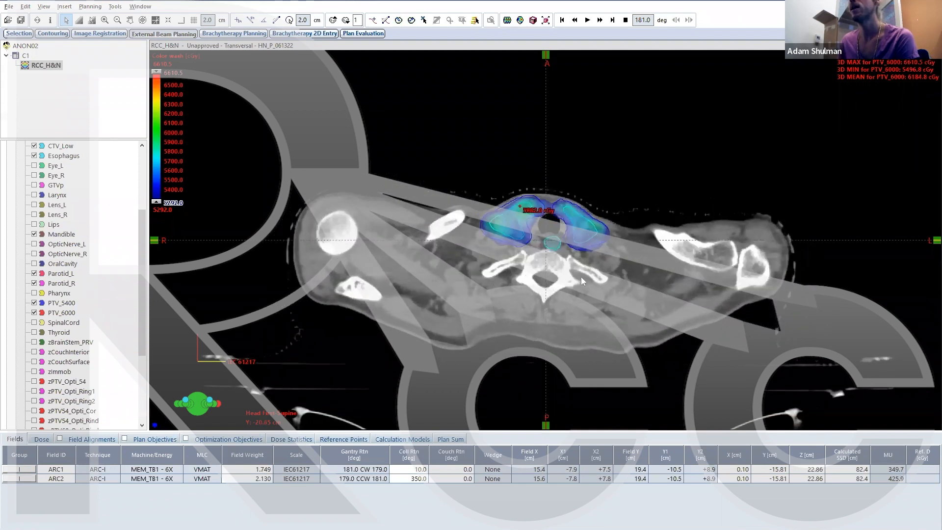
pyautogui.scroll(17, 581, 277)
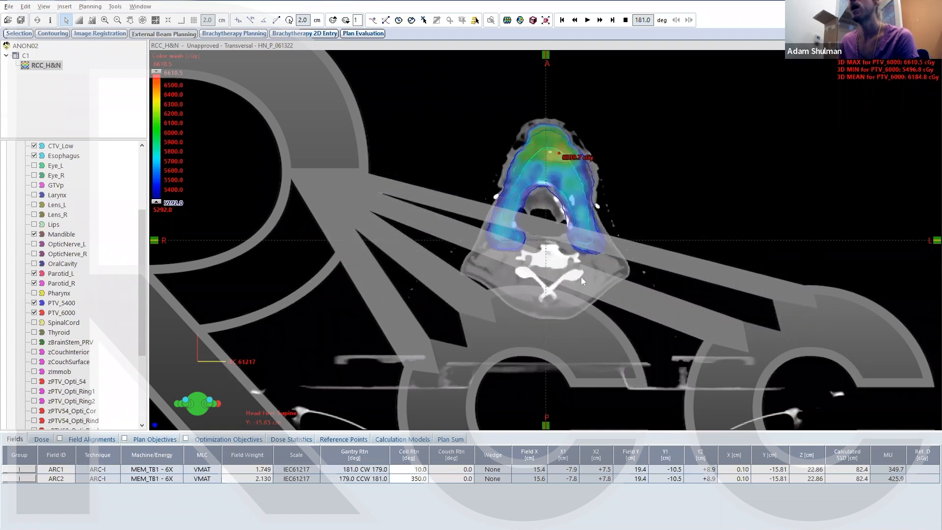
pyautogui.scroll(20, 581, 277)
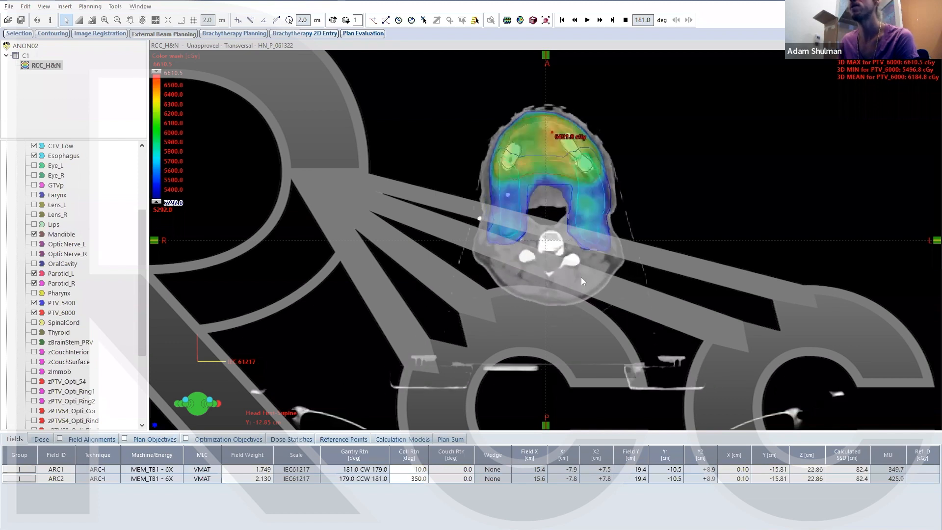
# Step: Compute 1.06*6000 in Calculator for the high-dose target's hot-spot threshold
pyautogui.click(540, 528)
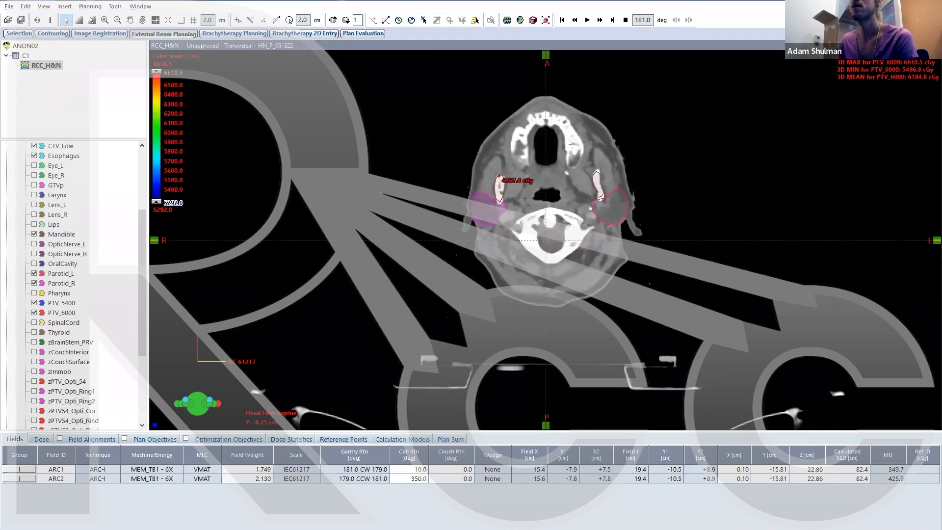
pyautogui.write('.1.06*6000')
pyautogui.press('Return')
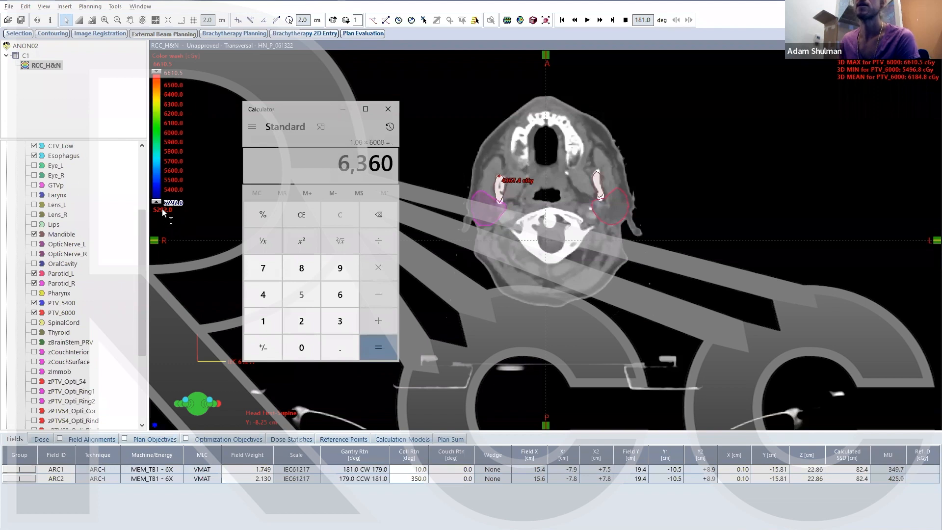
# Step: Set the color wash lower limit to 6360 cGy and check the axial slices for hot spots in PTV_6000
pyautogui.click(162, 210)
pyautogui.write('6360')
pyautogui.press('Return')
pyautogui.scroll(-20, 589, 247)
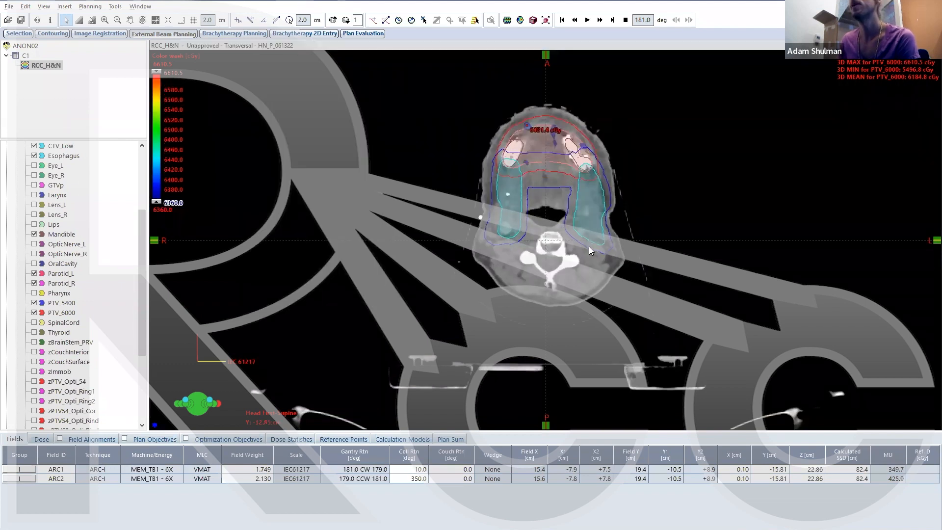
pyautogui.scroll(-4, 589, 250)
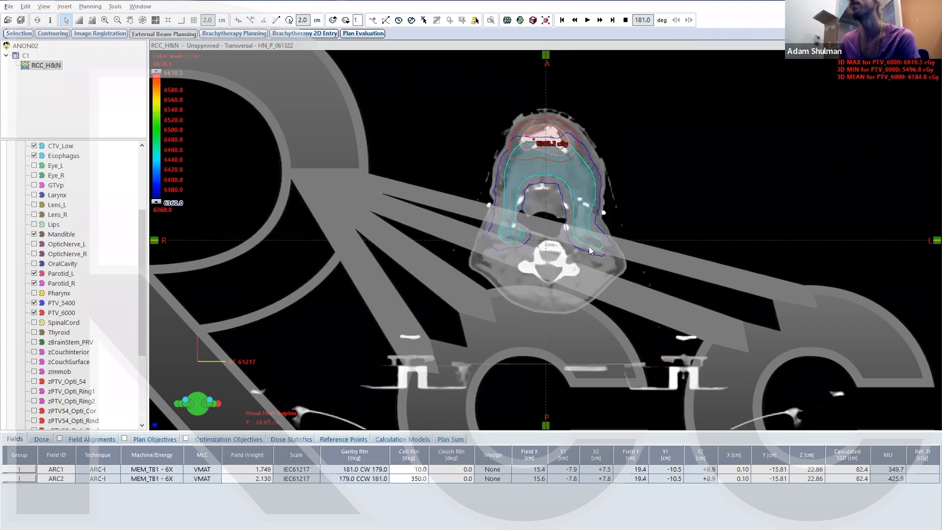
pyautogui.scroll(17, 589, 247)
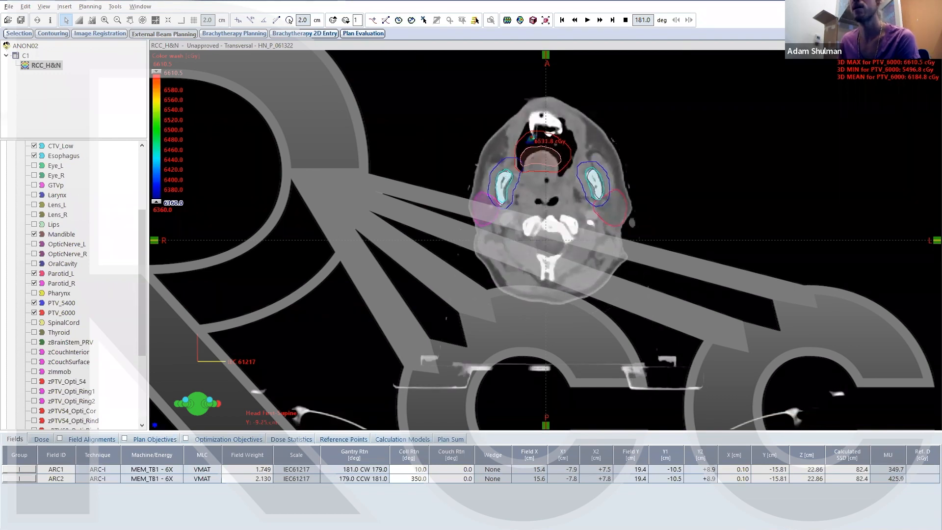
# Step: Compute 1.06*5400 in Calculator for the low-dose target's hot-spot threshold
pyautogui.hotkey('alt', 'Tab')
pyautogui.write('1.0')
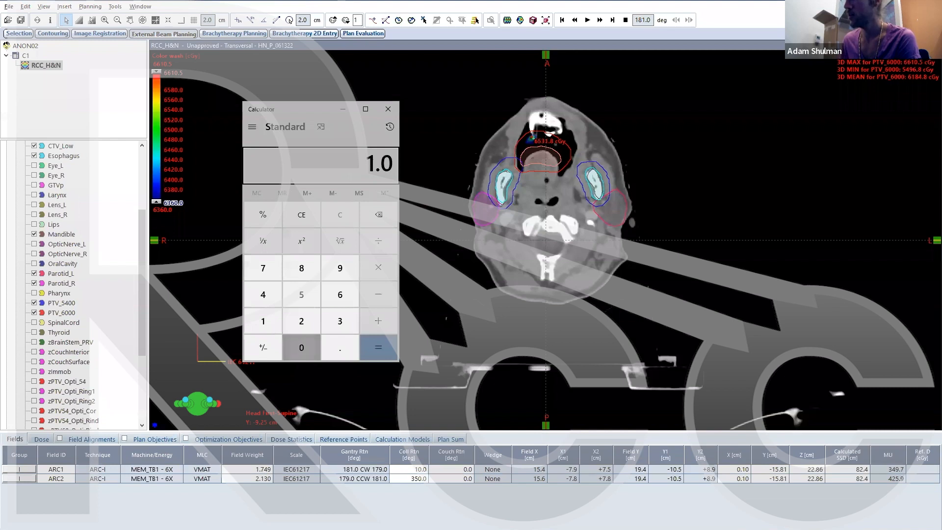
pyautogui.write('6*5400')
pyautogui.press('Return')
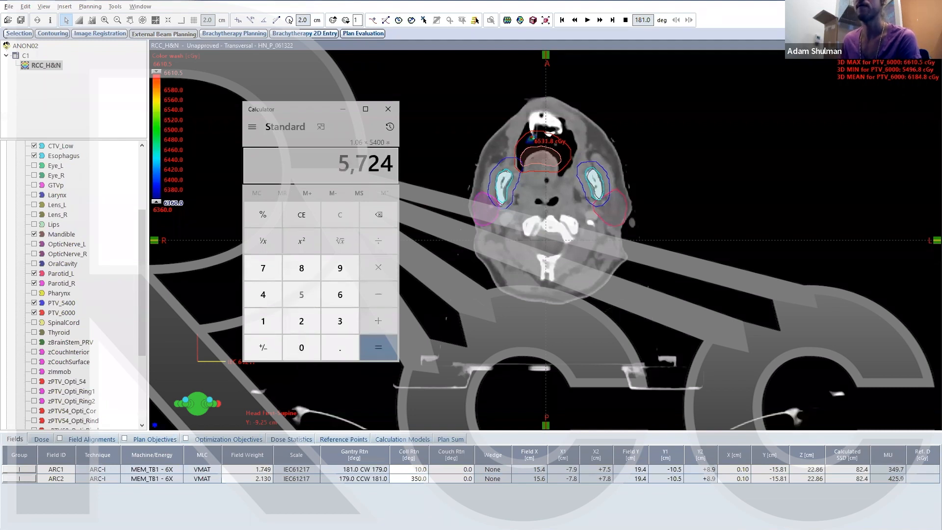
# Step: Set the color wash lower limit to 5725 cGy and check the axial slices for hot spots in PTV_5400
pyautogui.scroll(-8, 605, 267)
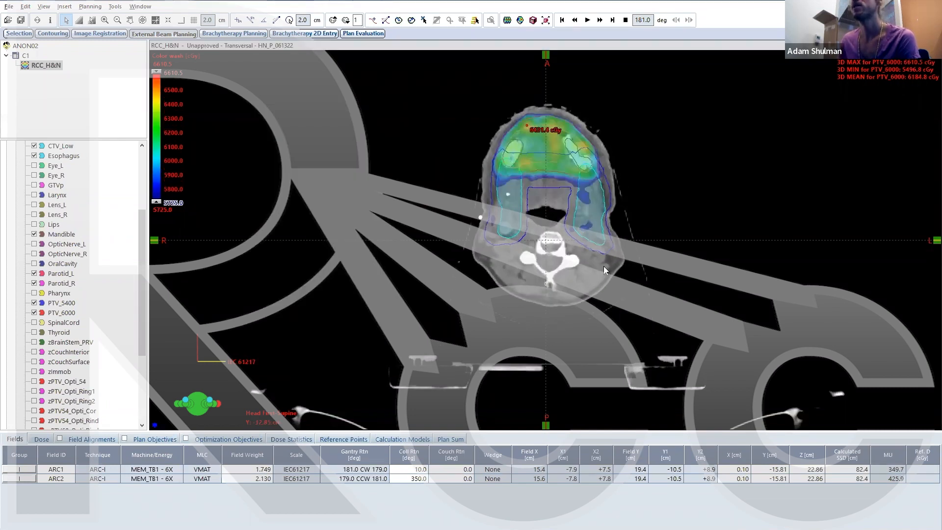
pyautogui.scroll(-4, 603, 266)
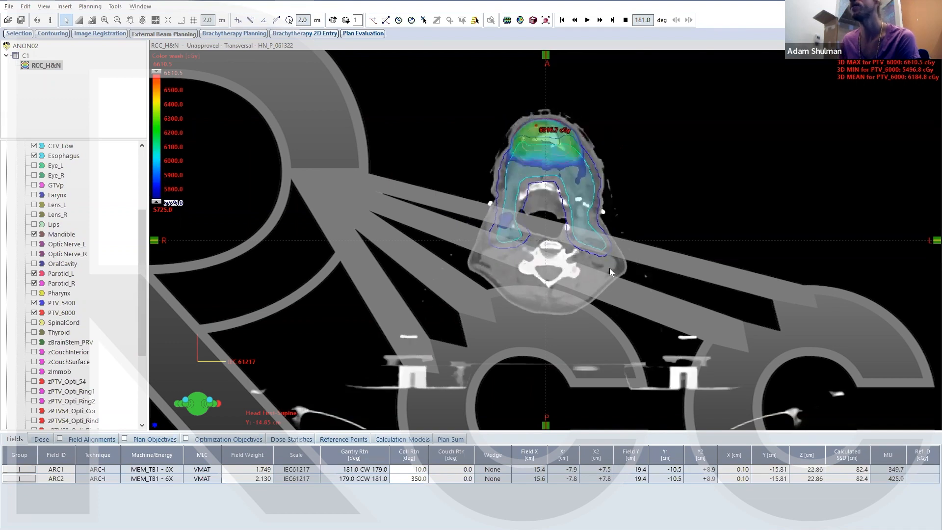
pyautogui.scroll(-4, 609, 268)
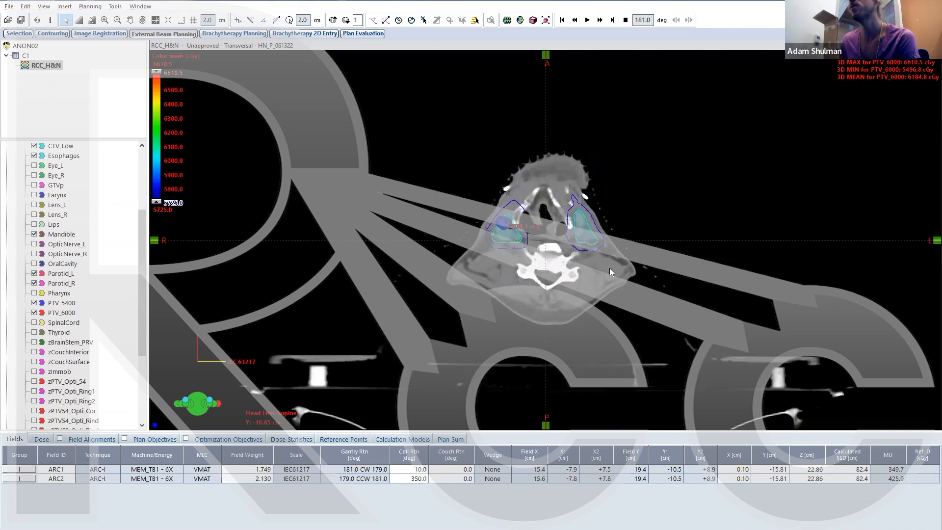
pyautogui.scroll(-5, 610, 268)
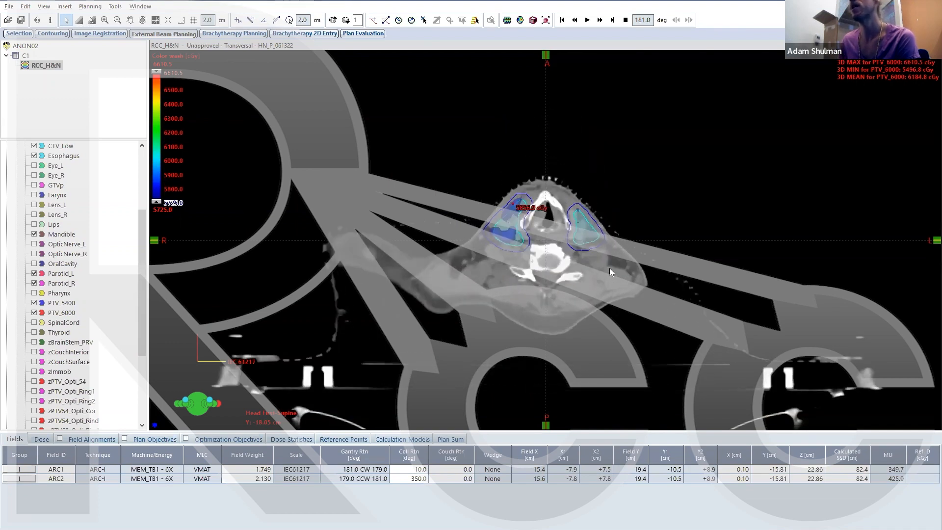
pyautogui.scroll(-12, 610, 268)
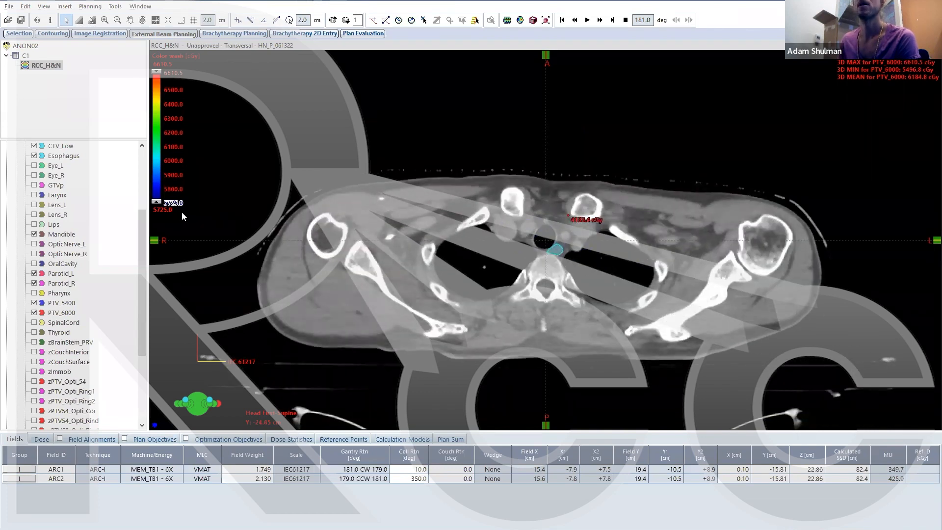
# Step: Set the color wash lower limit to 2700 cGy and examine the dose spread around the targets on the neck slices
pyautogui.click(164, 209)
pyautogui.write('2700')
pyautogui.press('Return')
pyautogui.scroll(15, 586, 290)
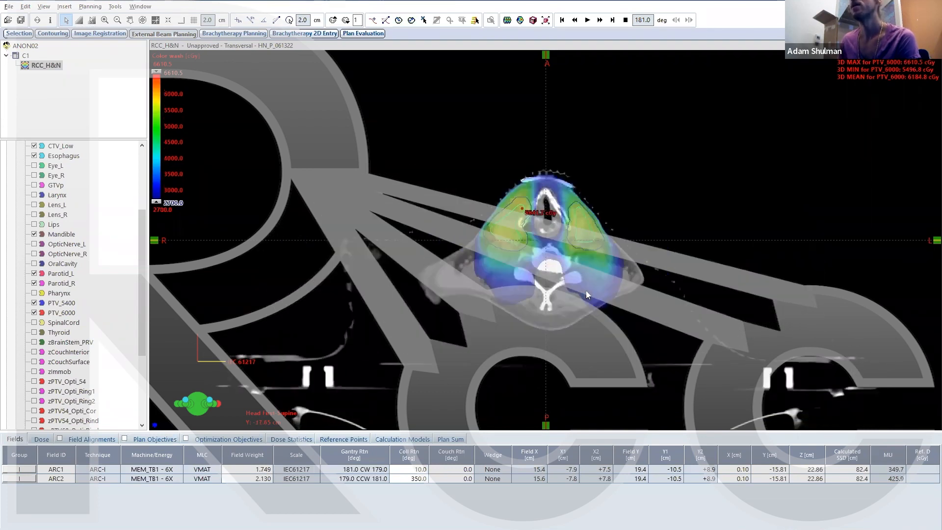
pyautogui.scroll(3, 561, 226)
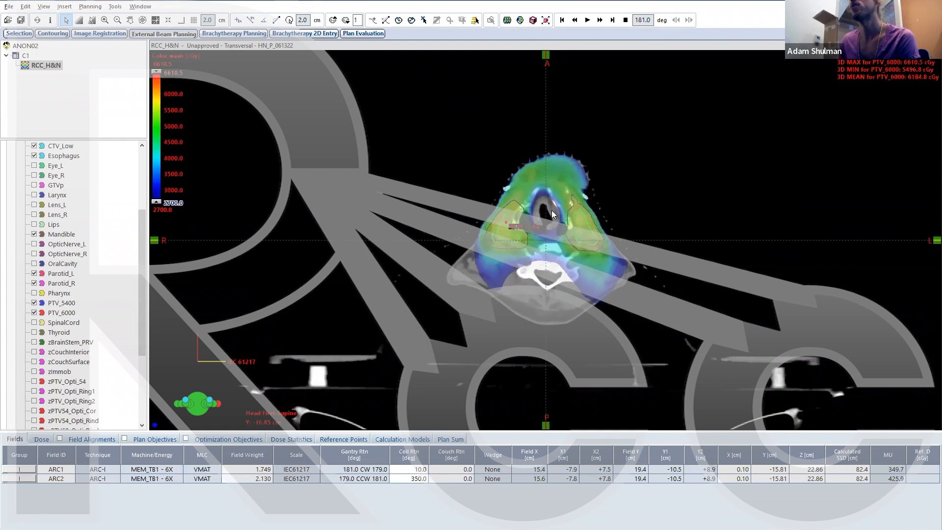
pyautogui.scroll(6, 553, 225)
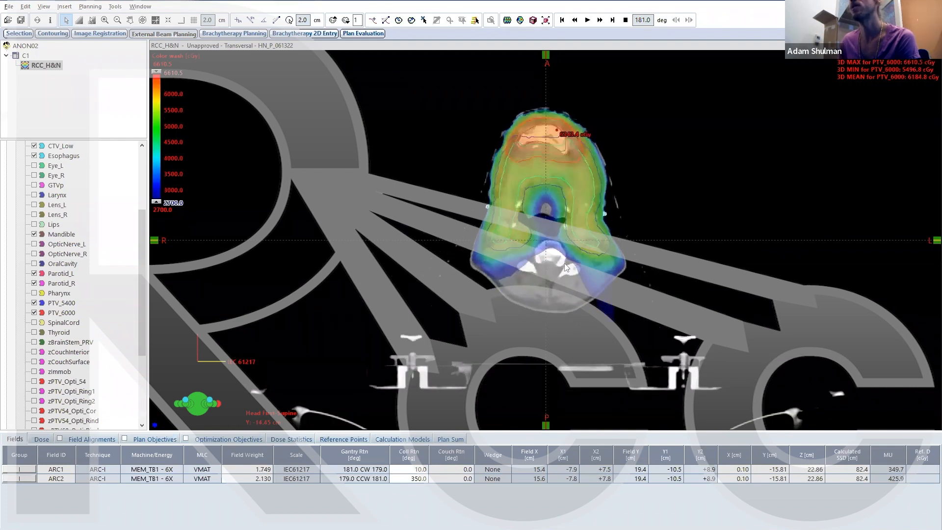
# Step: Measure the short distance between the low-dose target and the left parotid on an upper-neck axial slice
pyautogui.scroll(5, 570, 263)
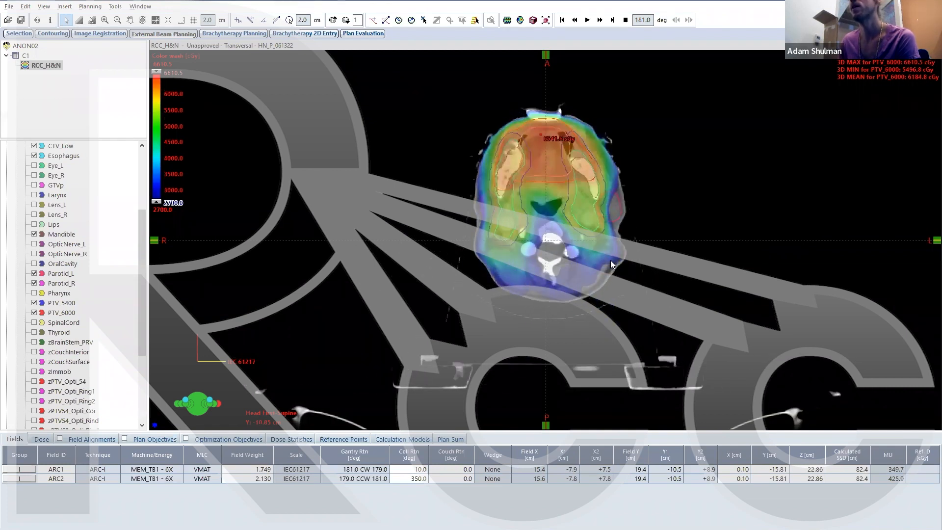
pyautogui.scroll(-1, 617, 253)
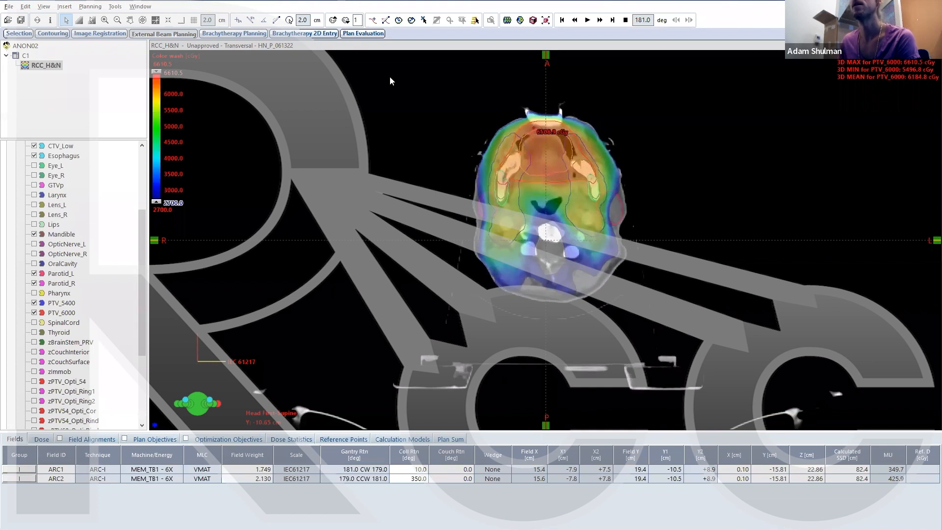
pyautogui.click(251, 20)
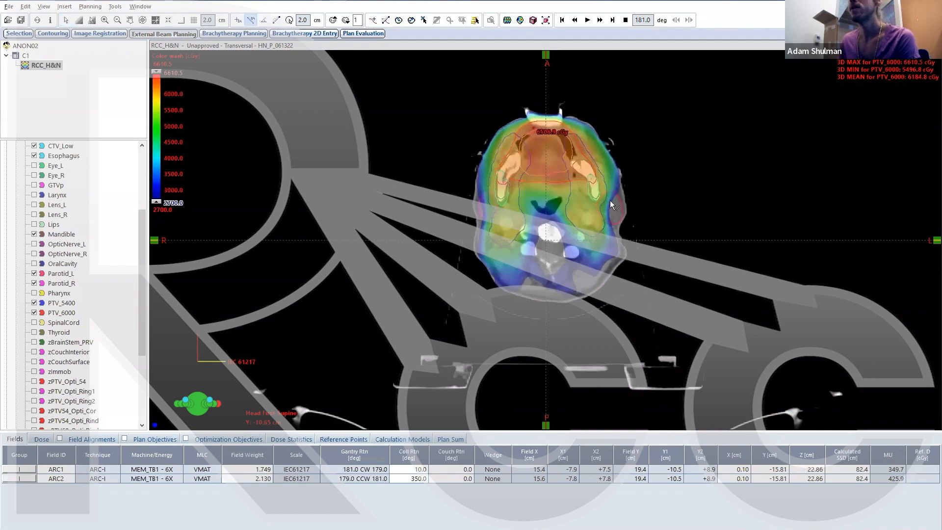
pyautogui.moveTo(613, 205); pyautogui.dragTo(606, 198)
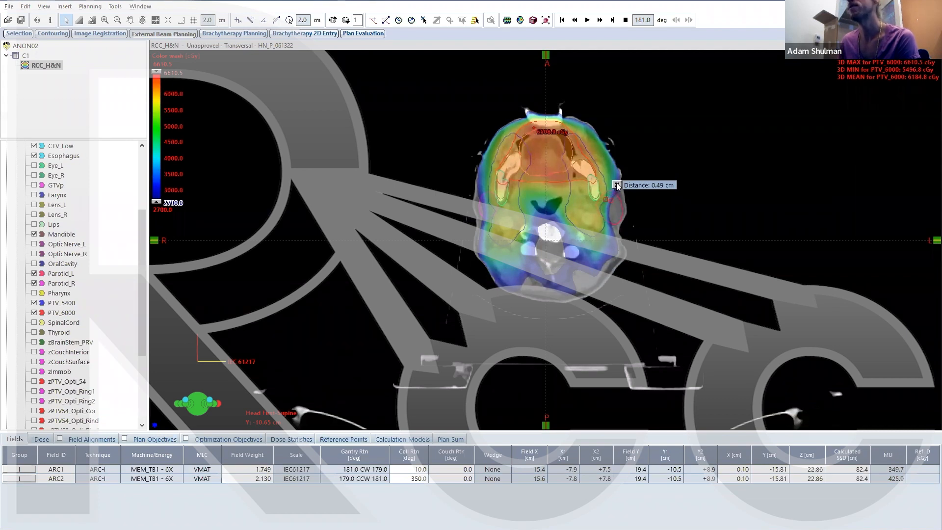
# Step: Measure the short distance between the low-dose target and the right parotid on a more superior slice, and dismiss the measurement
pyautogui.scroll(4, 523, 237)
pyautogui.scroll(3, 523, 237)
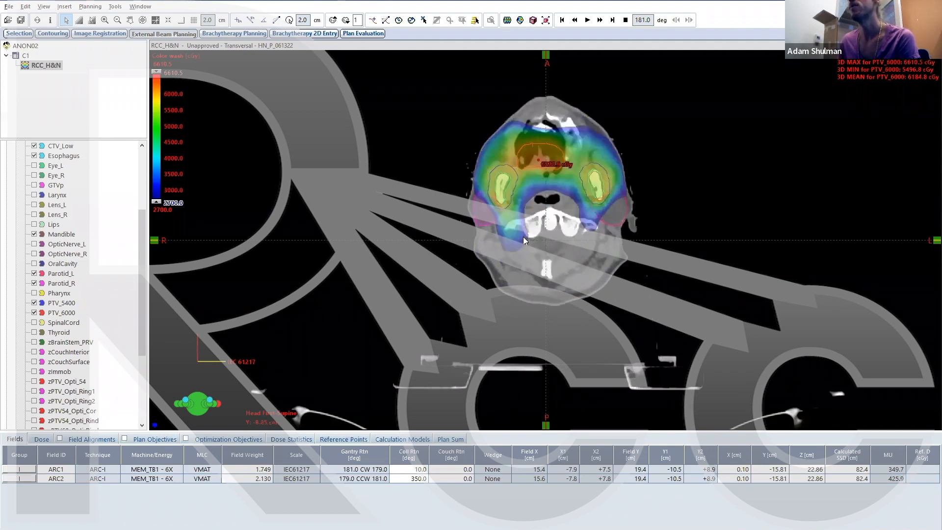
pyautogui.click(251, 20)
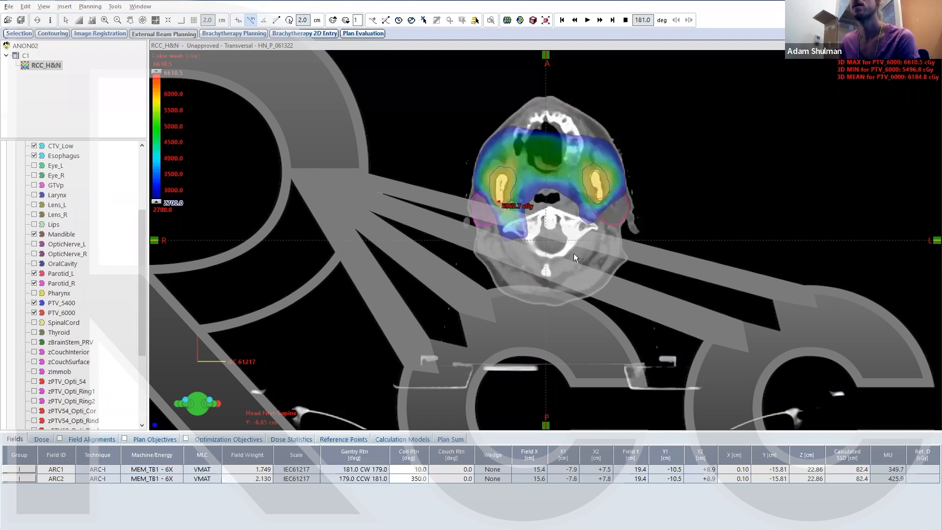
pyautogui.moveTo(490, 207); pyautogui.dragTo(492, 202)
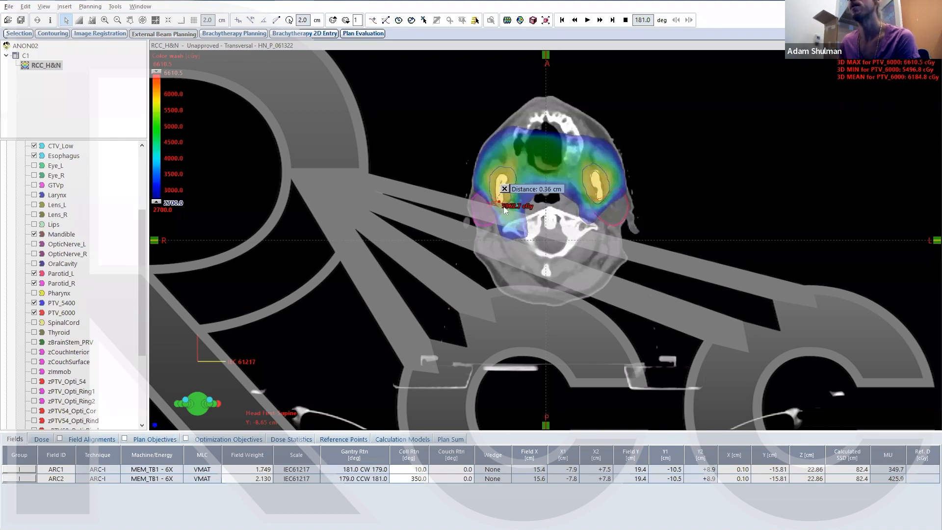
pyautogui.click(504, 189)
# Step: Examine the dose spread on the axial slices from the jaw down to the shoulders and upper chest
pyautogui.scroll(-15, 623, 255)
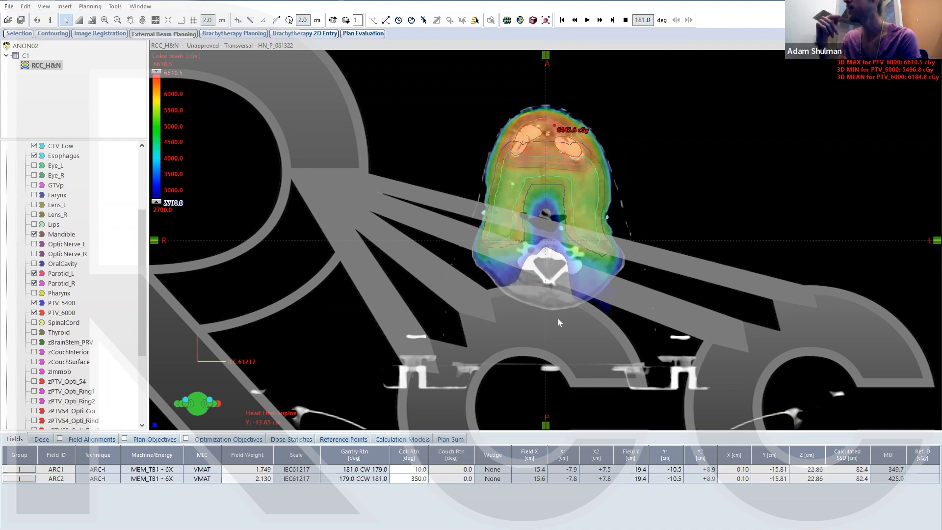
pyautogui.scroll(-15, 568, 217)
pyautogui.scroll(-16, 572, 228)
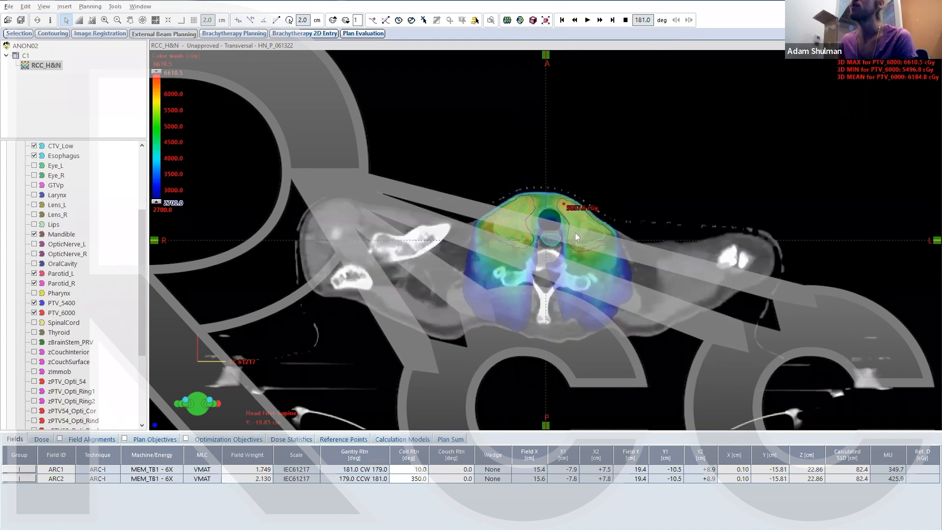
pyautogui.scroll(20, 589, 245)
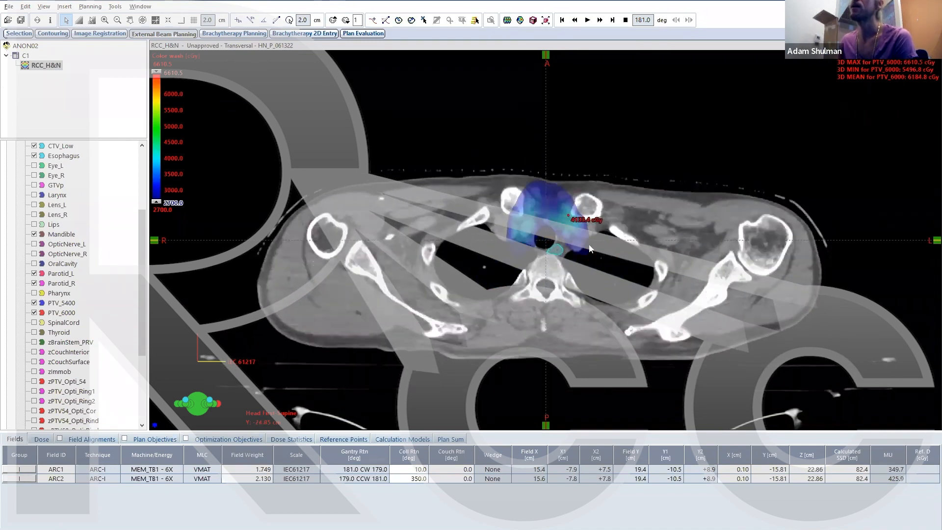
pyautogui.scroll(5, 589, 244)
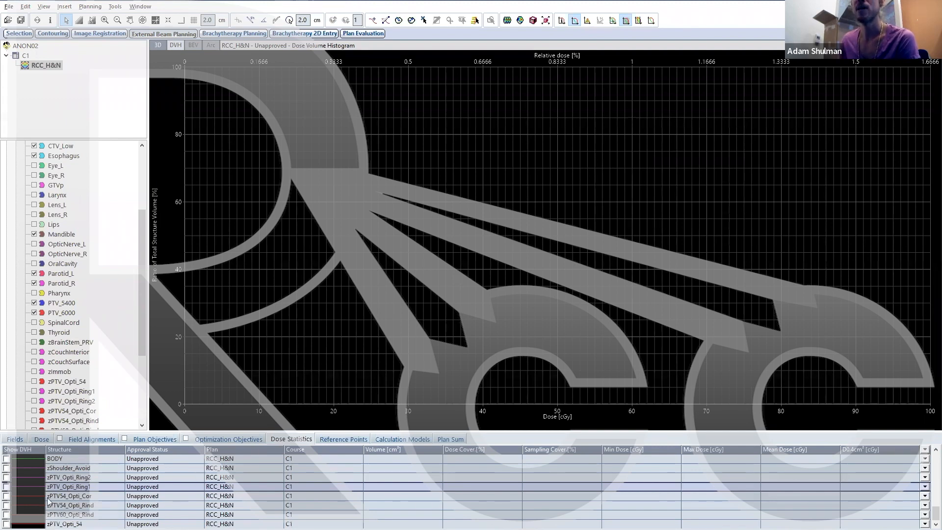
# Step: Show the PTV_6000 curve in the dose volume histogram from the dose statistics
pyautogui.scroll(-6, 54, 498)
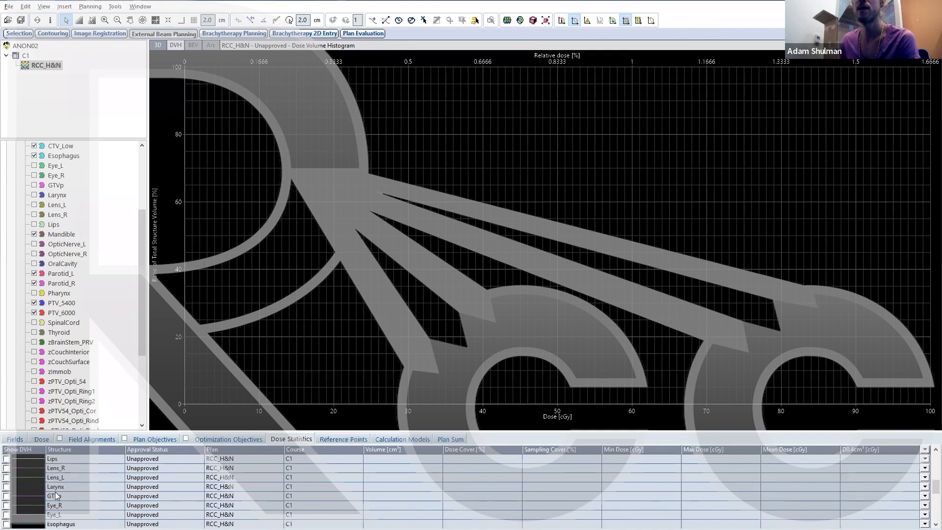
pyautogui.scroll(3, 59, 503)
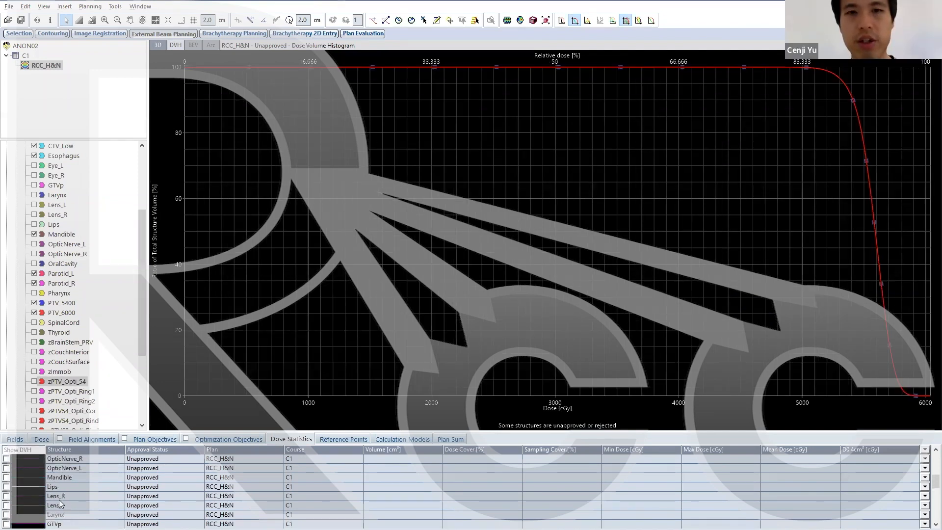
pyautogui.click(6, 477)
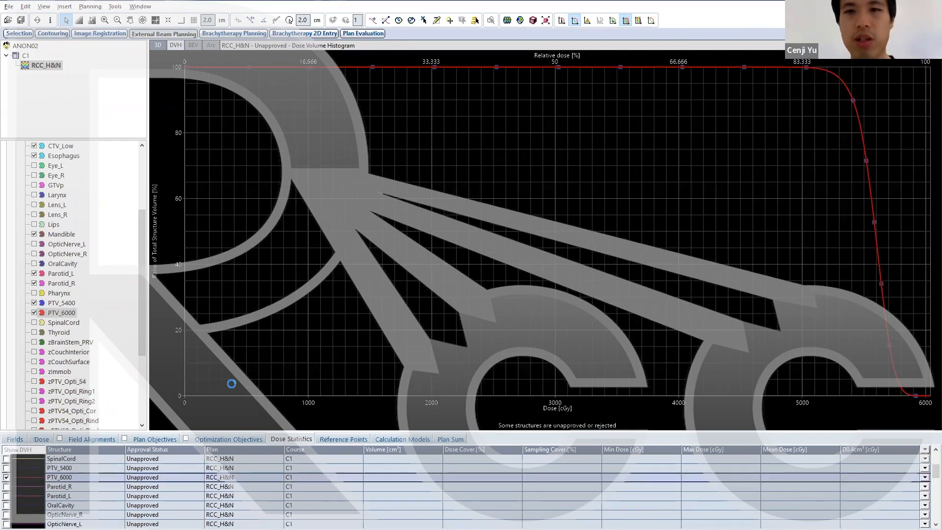
# Step: Read the DVH coverage of PTV_6000 near 6000 cGy and the coverage and hot-spot volume of zPTV_Opti_54
pyautogui.moveTo(862, 78)
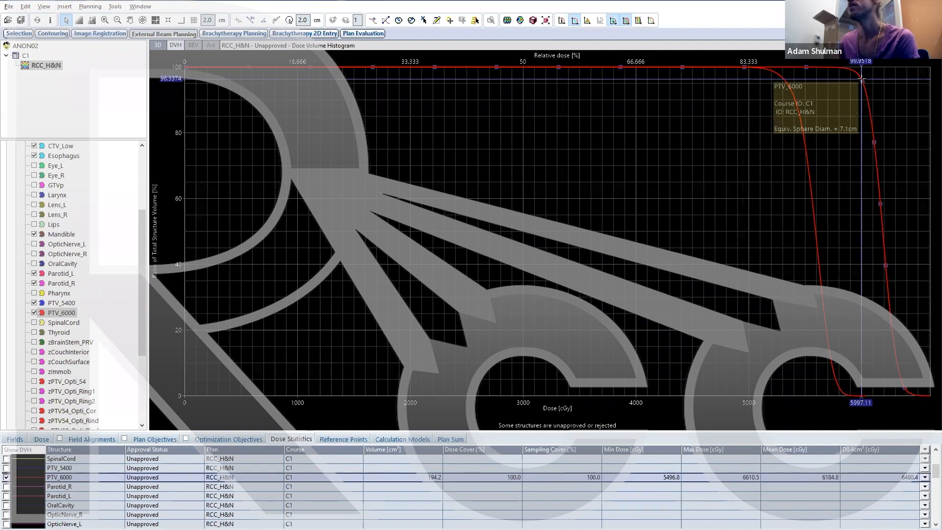
pyautogui.click(784, 78)
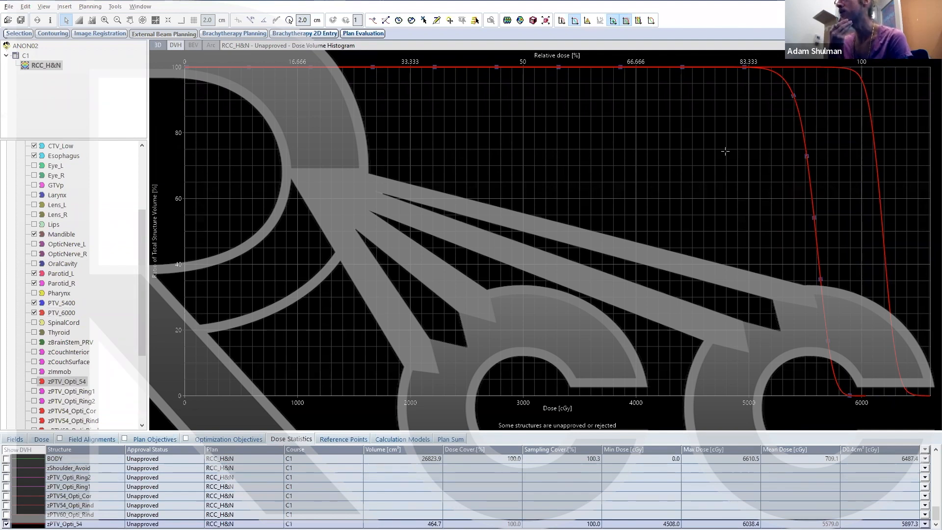
pyautogui.click(828, 342)
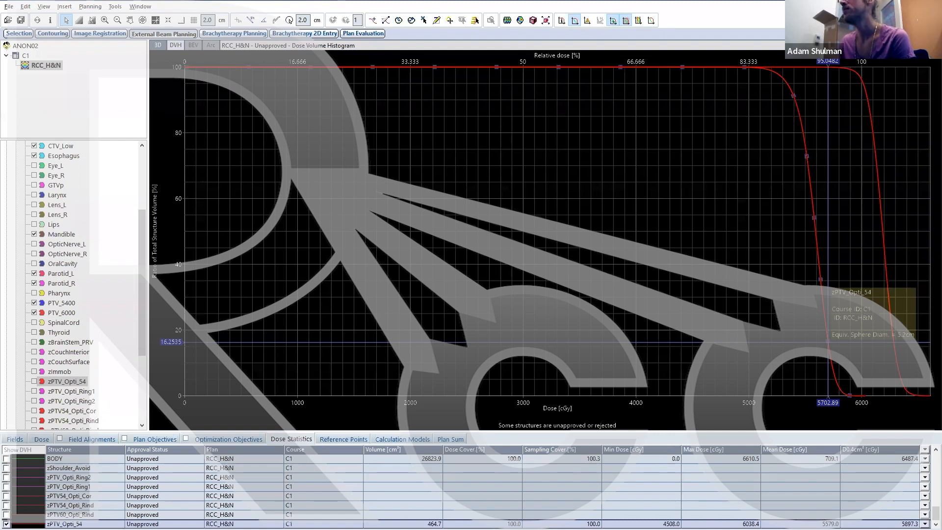
# Step: Restore the multi-view layout, sort the dose statistics by structure name and add the PTV_5400 curve to the DVH
pyautogui.click(936, 45)
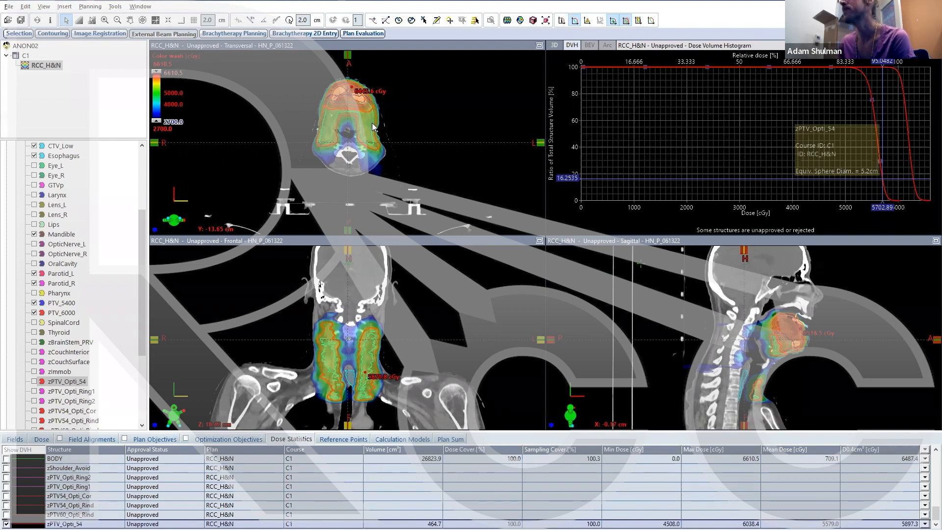
pyautogui.scroll(4, 71, 502)
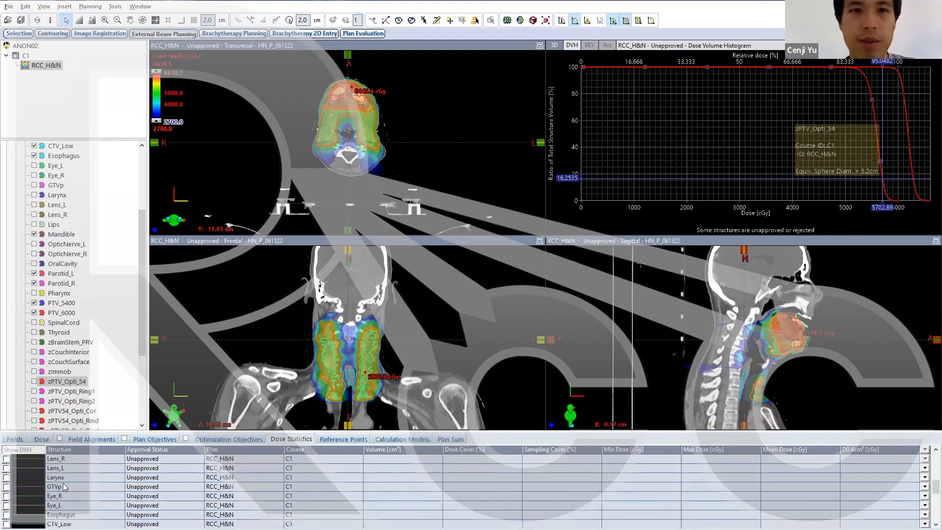
pyautogui.click(59, 454)
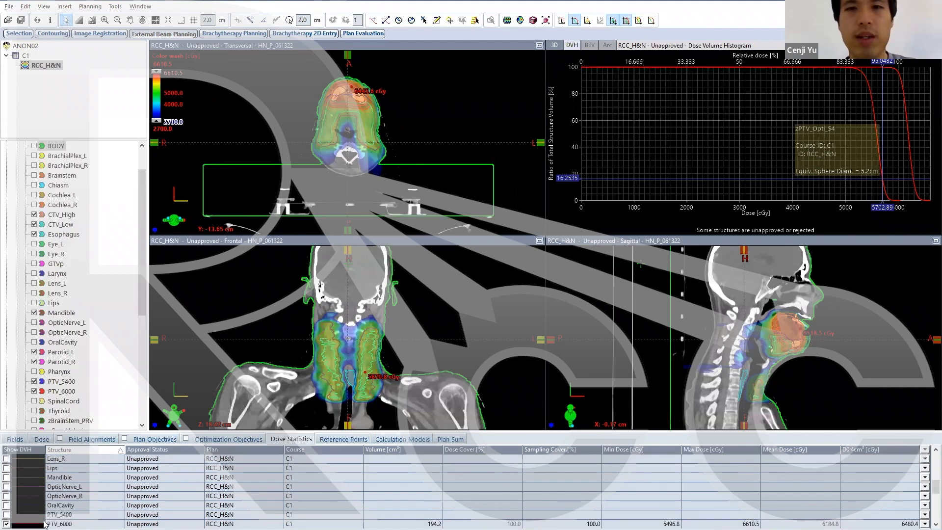
pyautogui.click(6, 514)
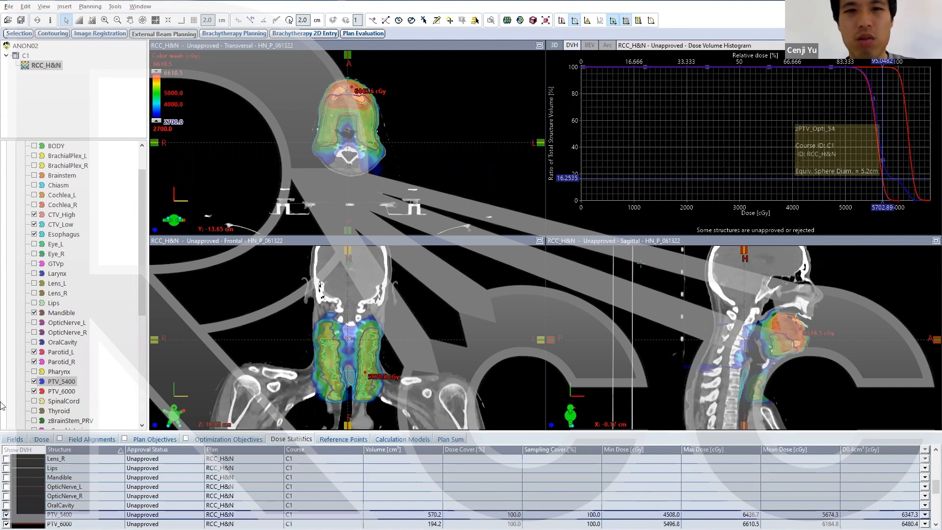
pyautogui.click(36, 439)
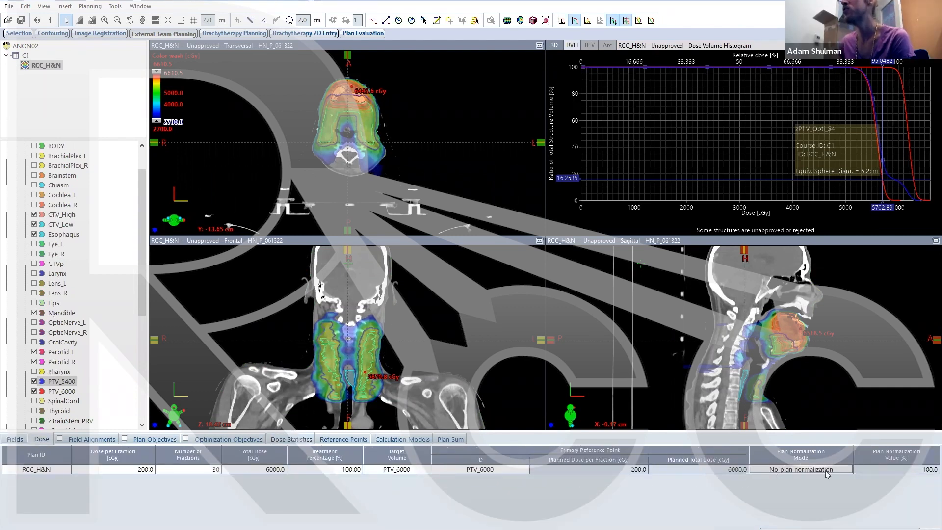
pyautogui.click(801, 471)
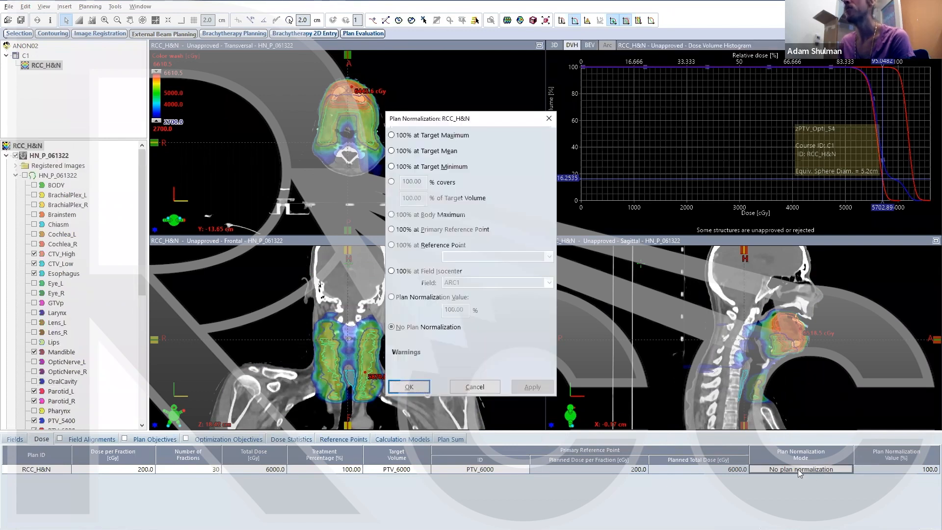
pyautogui.click(391, 182)
pyautogui.doubleClick(404, 198)
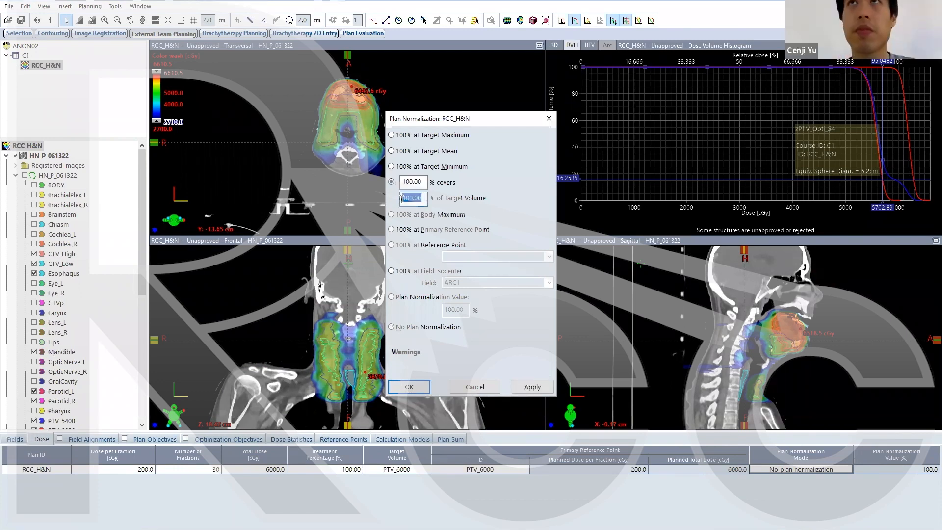
pyautogui.write('95')
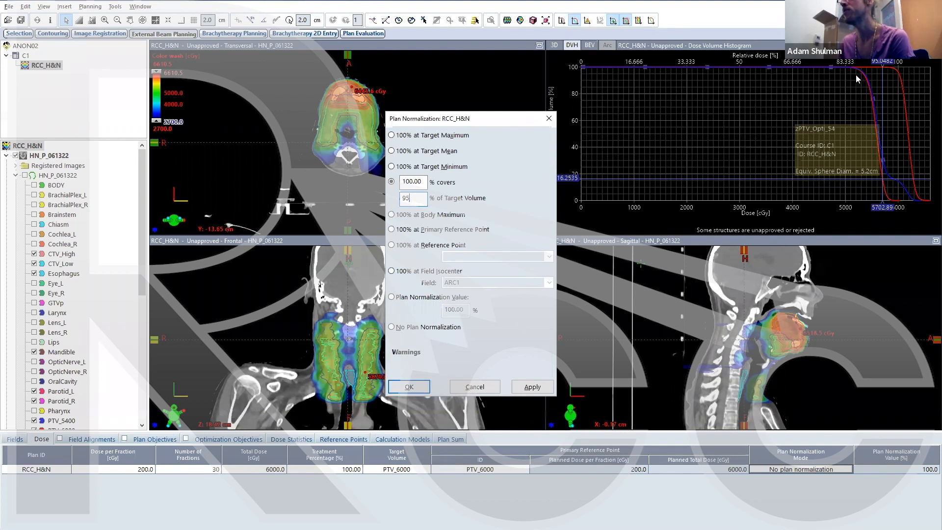
pyautogui.click(487, 383)
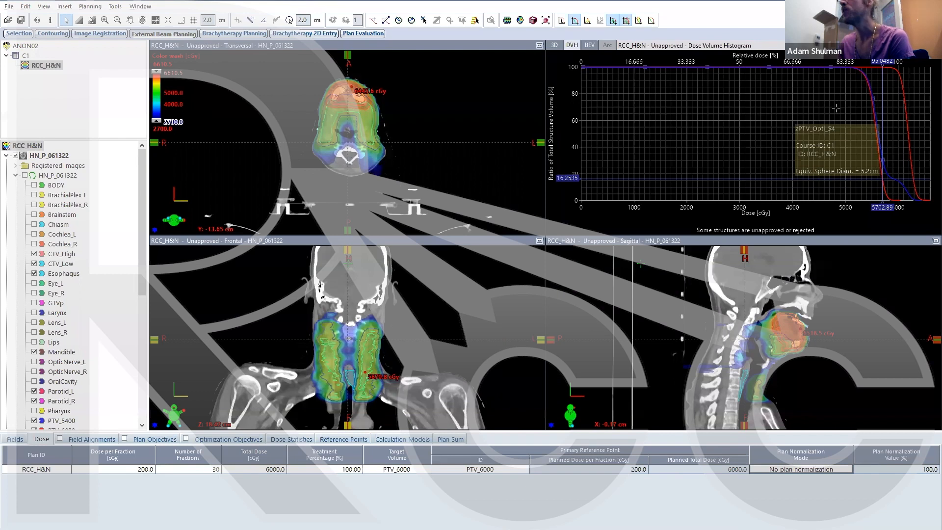
# Step: Enlarge the DVH and read the dose that covers about 95% of PTV_5400's volume
pyautogui.click(936, 45)
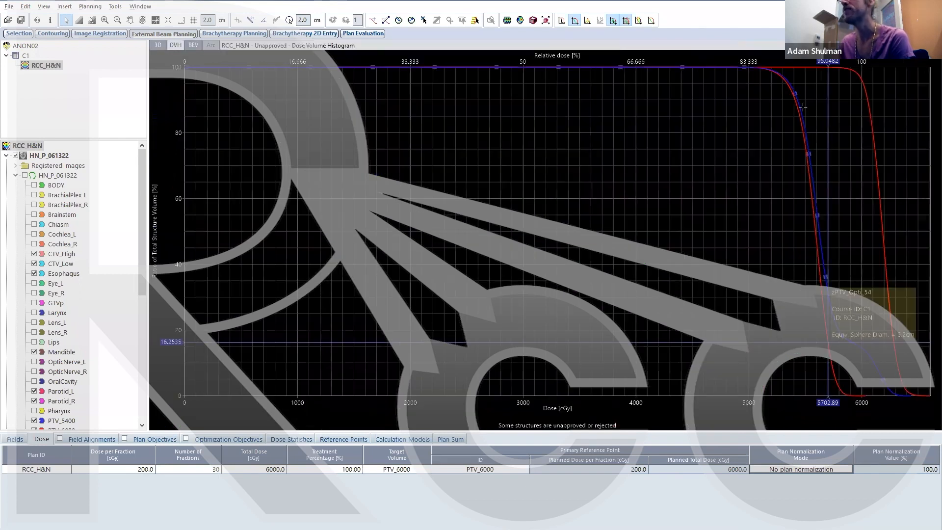
pyautogui.click(790, 82)
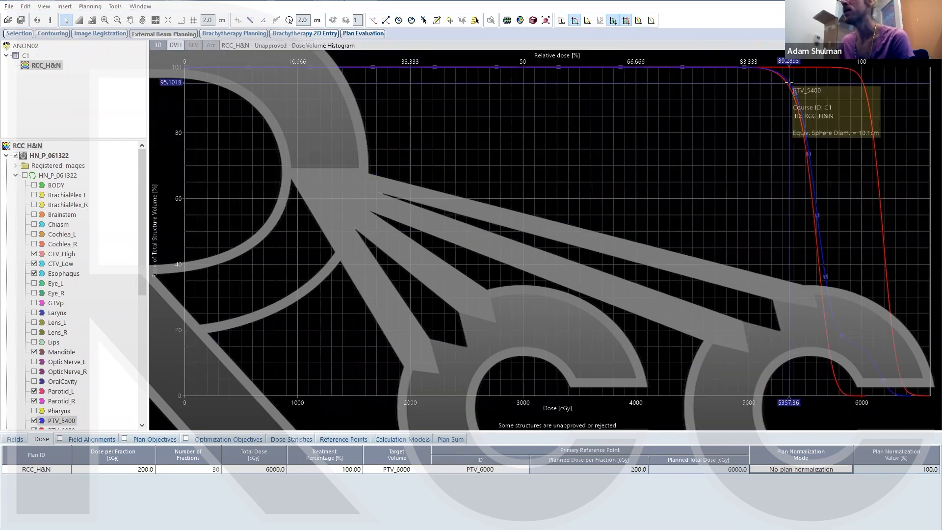
pyautogui.click(788, 82)
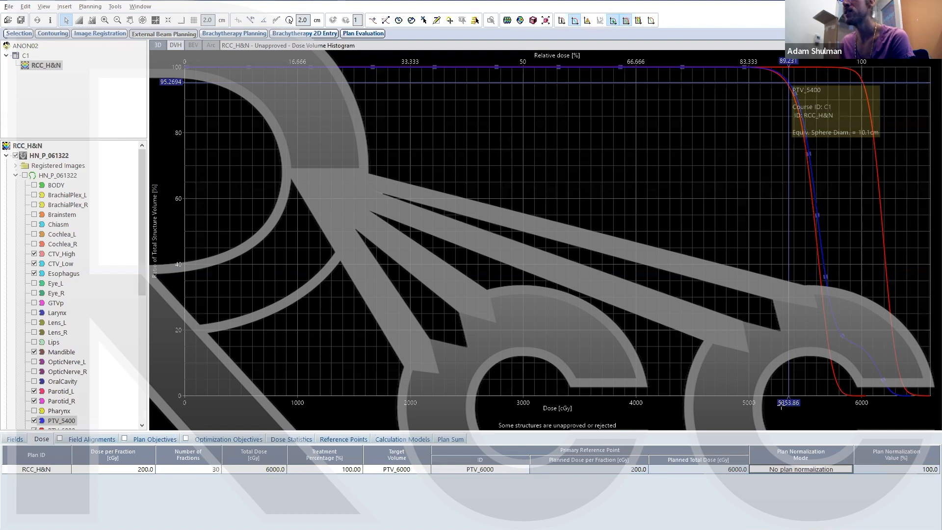
# Step: Compute 5350/5400 in Calculator to get the PTV_5400 coverage dose as a fraction of its prescription
pyautogui.hotkey('alt', 'Tab')
pyautogui.write('5350/5400')
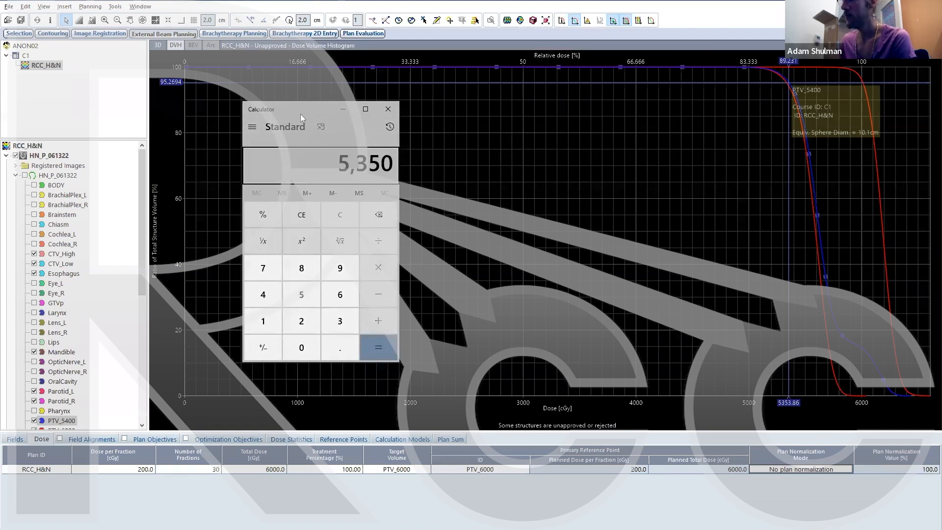
pyautogui.press('Return')
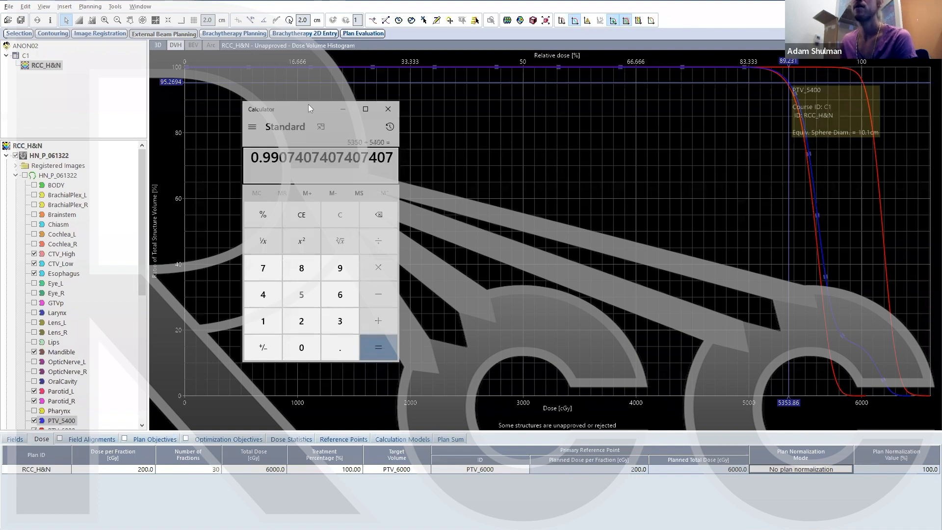
pyautogui.click(342, 109)
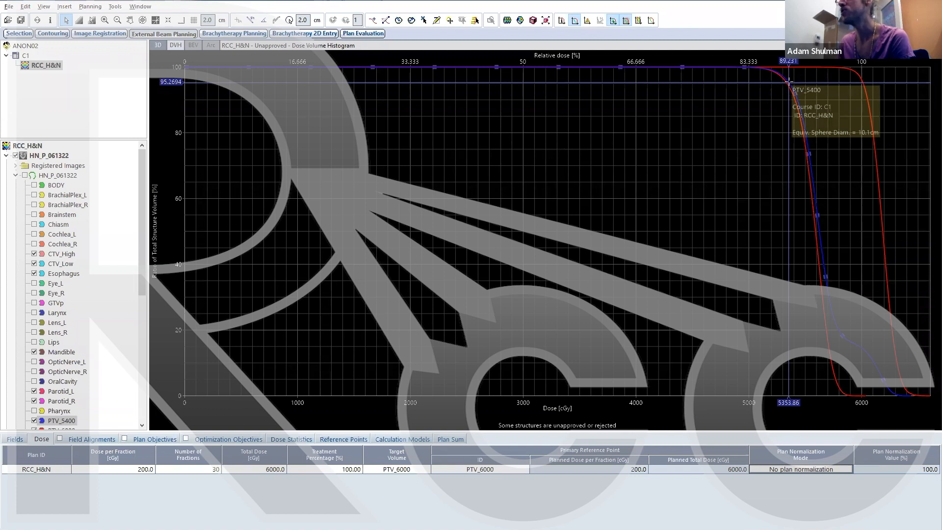
# Step: Compare the doses covering about 95% of the volume on the PTV_6000, zPTV_Opti_54 and PTV_5400 DVH curves
pyautogui.click(862, 80)
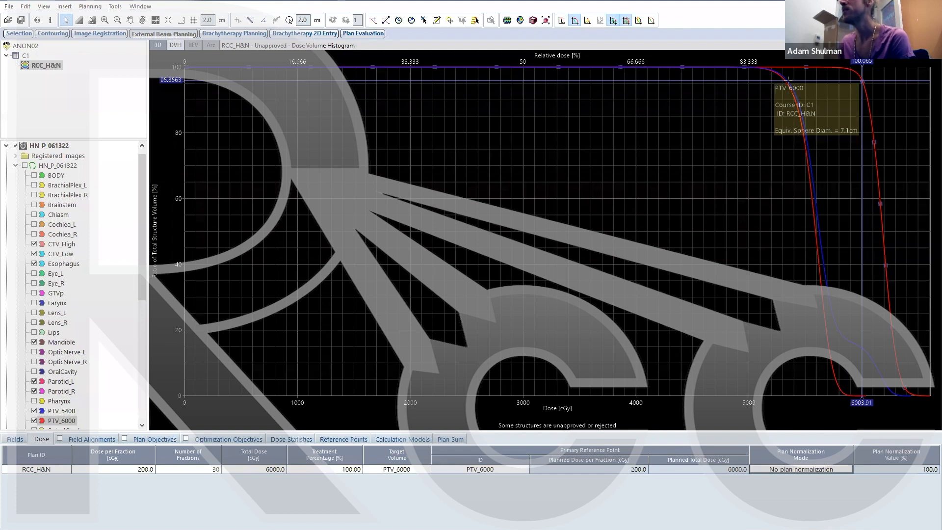
pyautogui.click(787, 83)
pyautogui.click(788, 84)
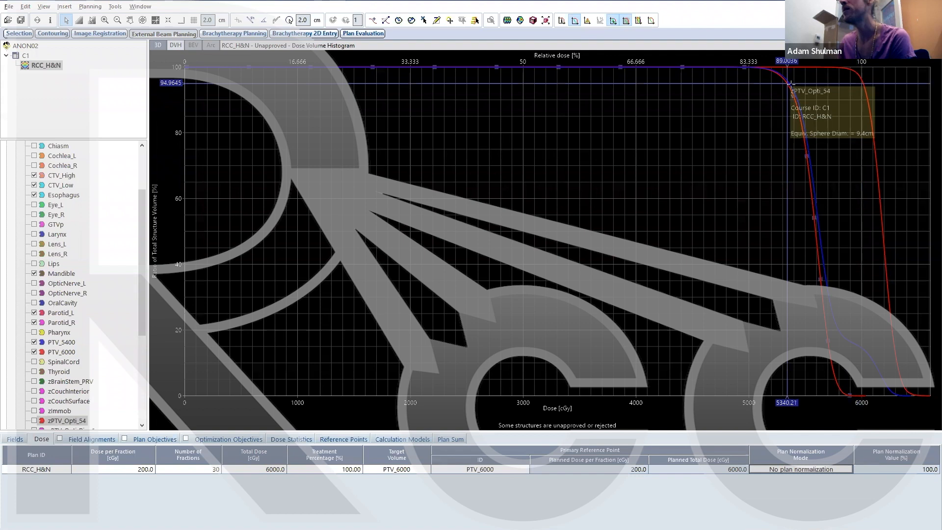
pyautogui.click(789, 84)
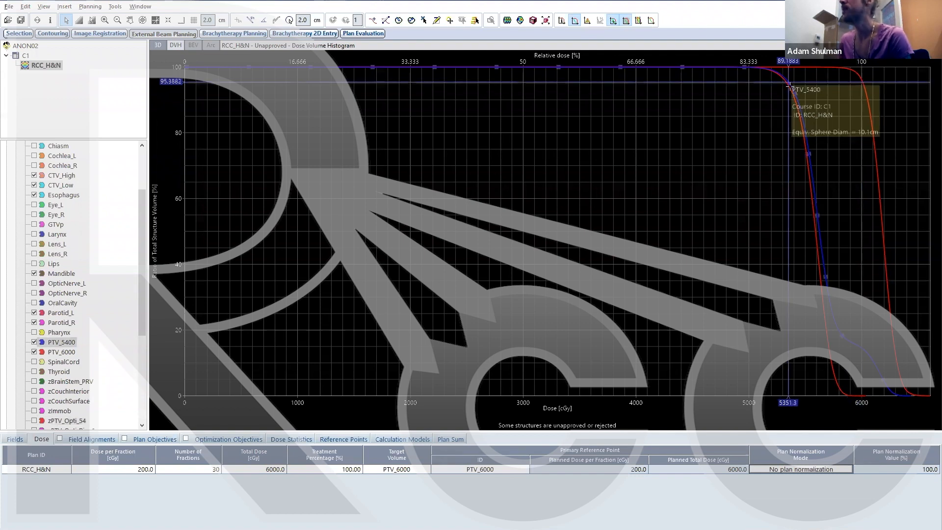